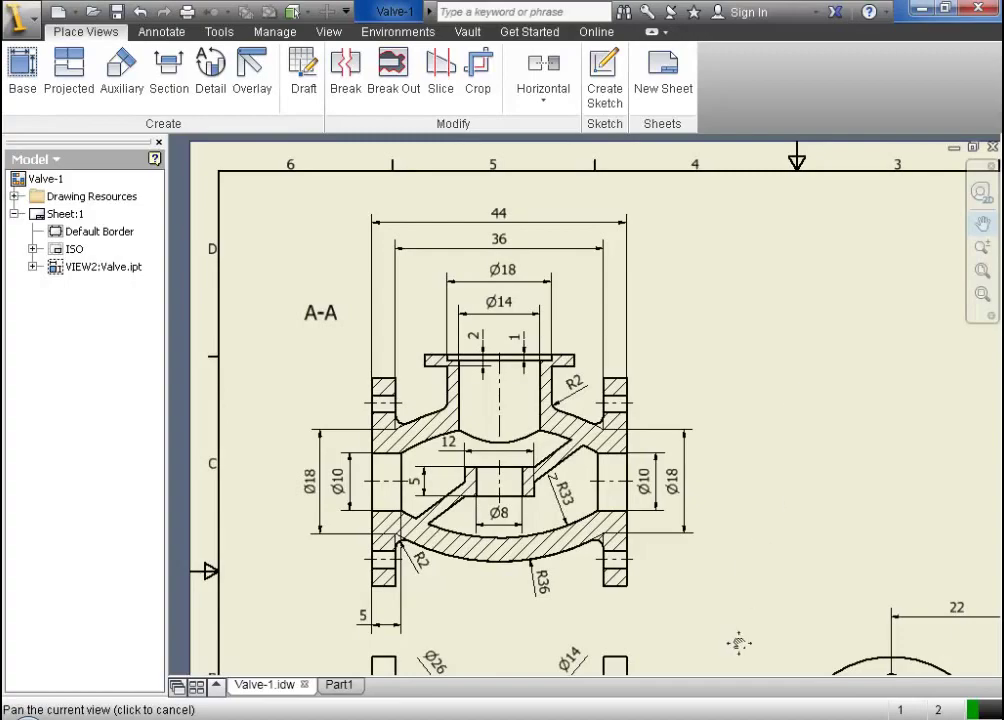
Examine the valve drawing's section A-A, plan view and flange view with their dimensions
left_click_drag(738, 643, 677, 370)
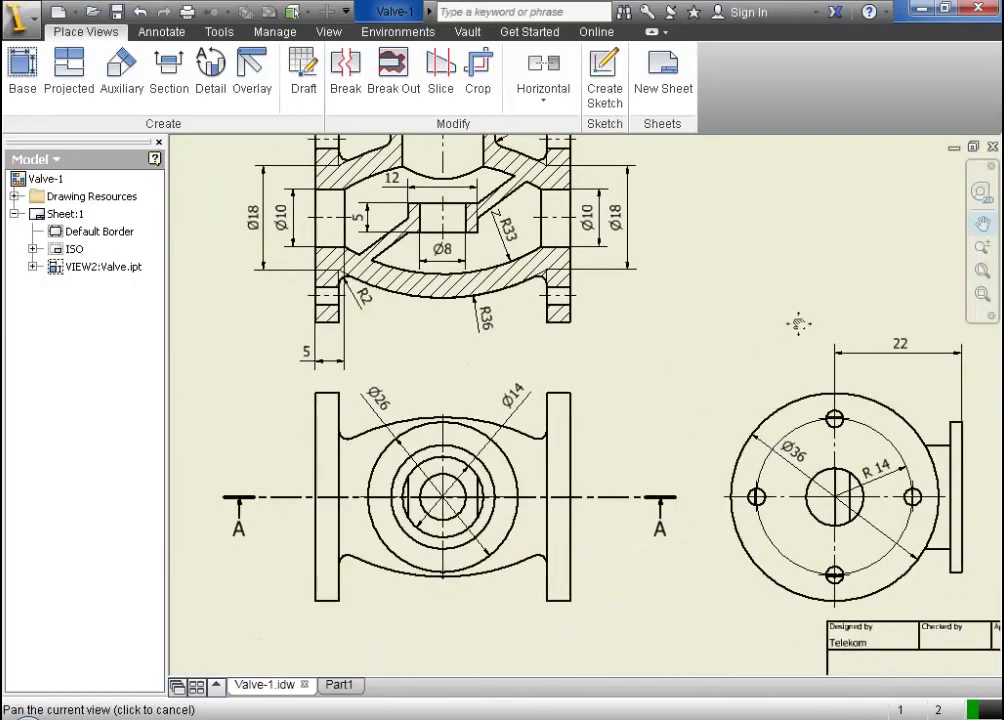
mouse_move(798, 323)
left_mouse_down()
mouse_move(682, 285)
mouse_move(717, 282)
mouse_move(717, 273)
mouse_move(727, 328)
left_mouse_up()
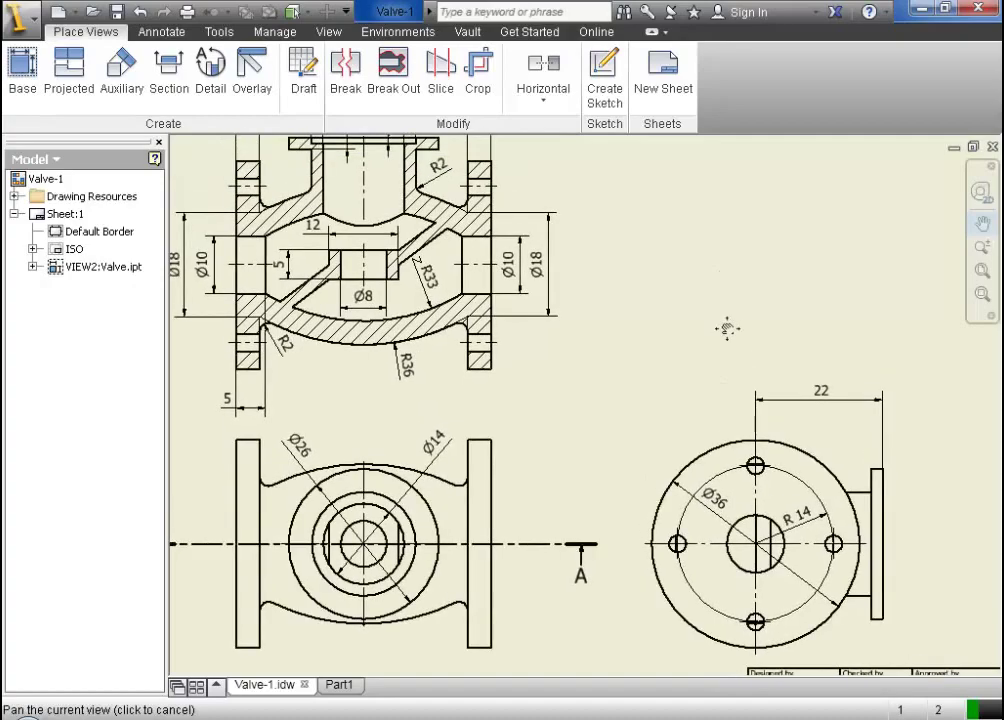
mouse_move(687, 287)
left_mouse_down()
mouse_move(762, 392)
mouse_move(762, 444)
left_mouse_up()
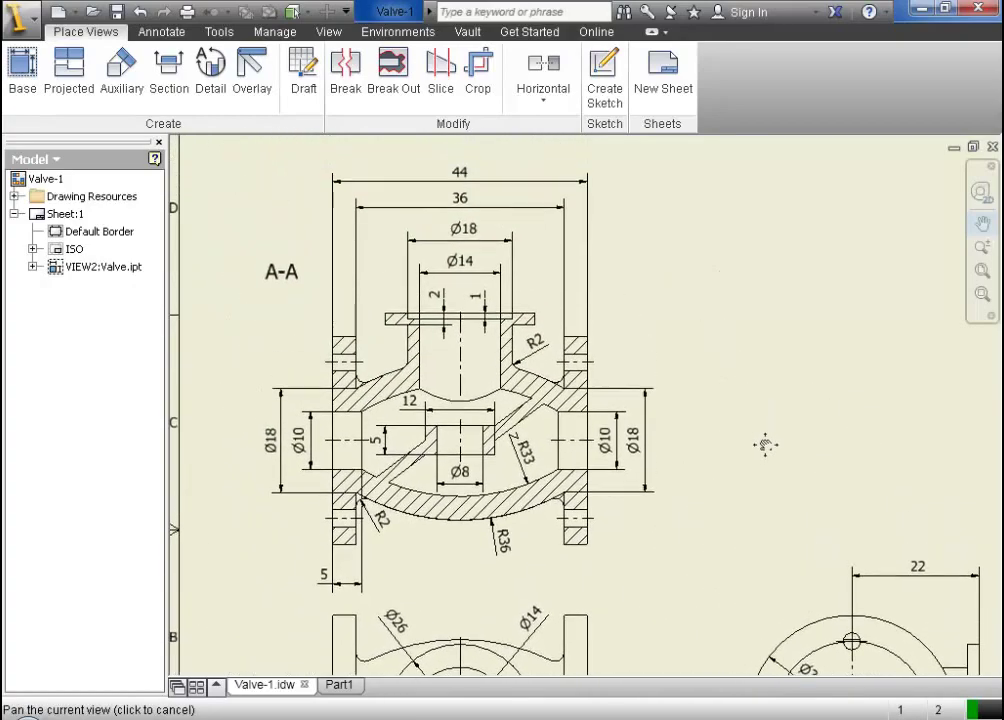
left_click(985, 258)
left_click_drag(764, 320, 764, 363)
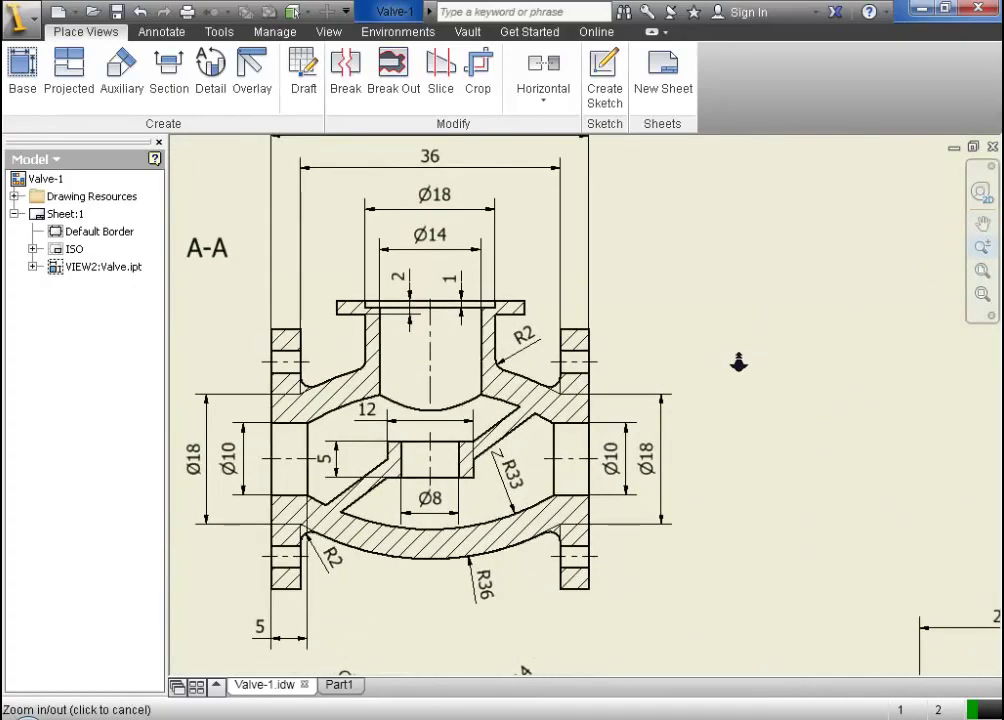
left_click(985, 224)
left_click_drag(818, 282, 861, 307)
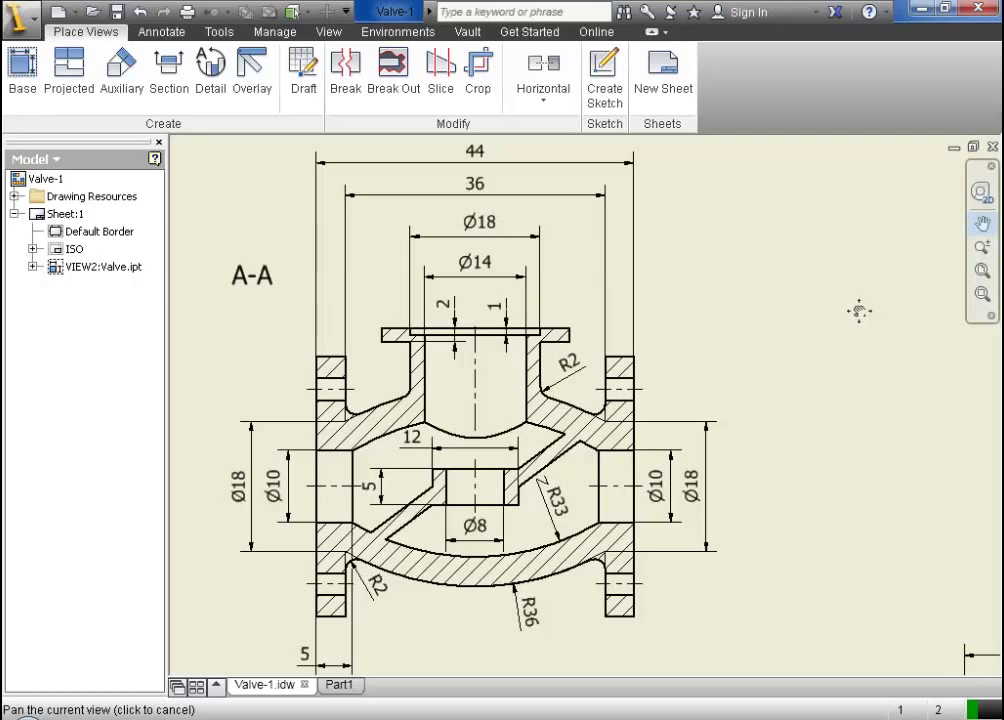
key("Escape")
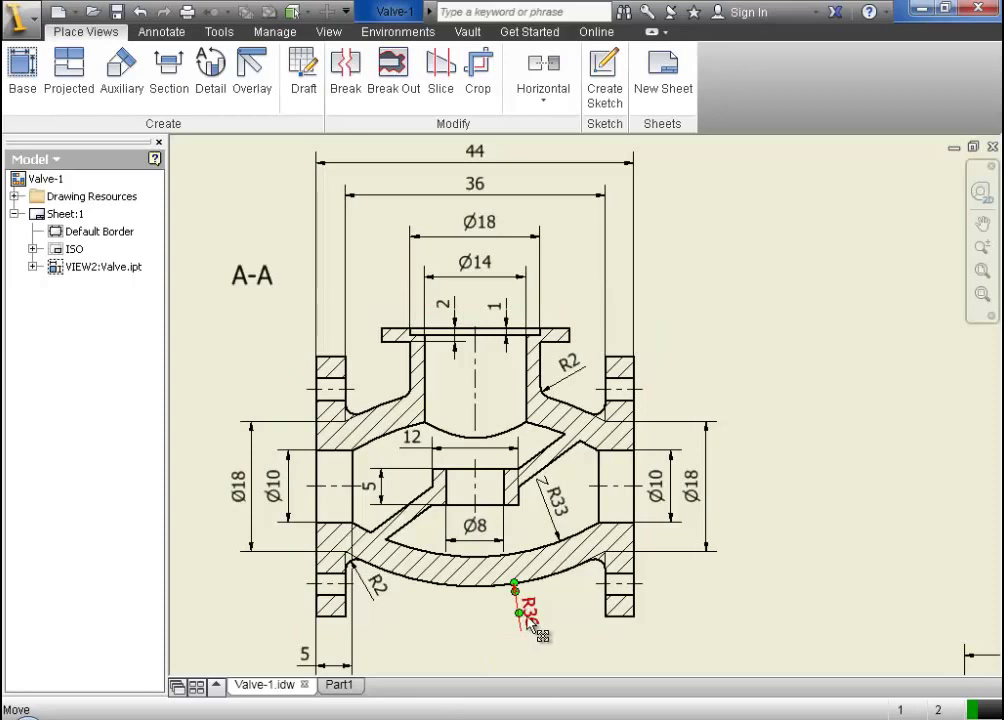
left_click_drag(531, 623, 530, 624)
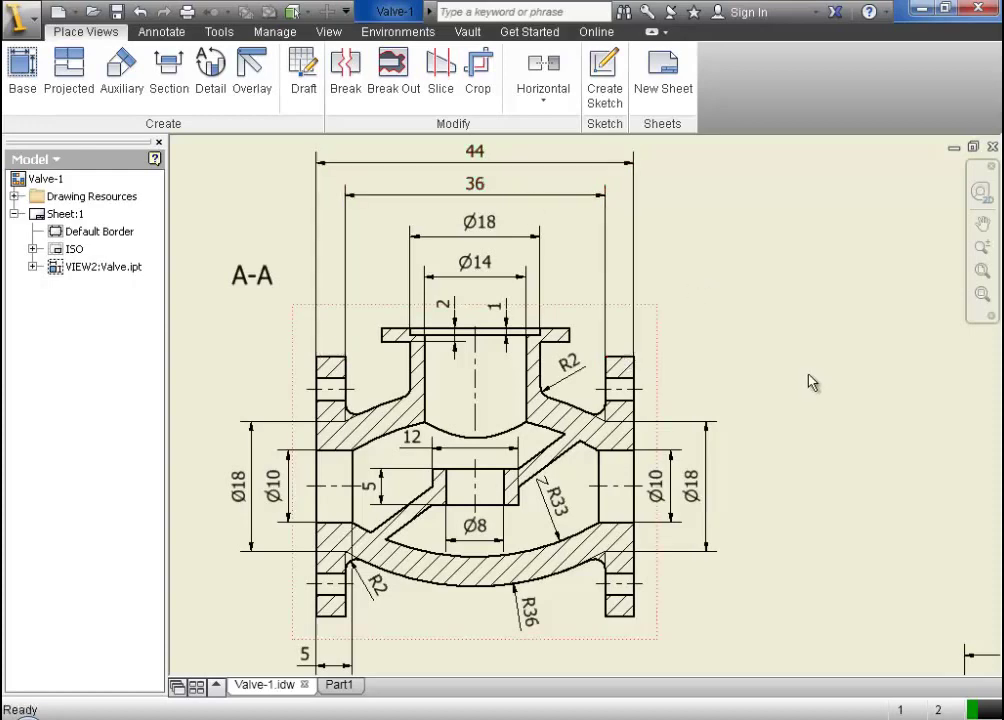
scroll(621, 627, "down", 5)
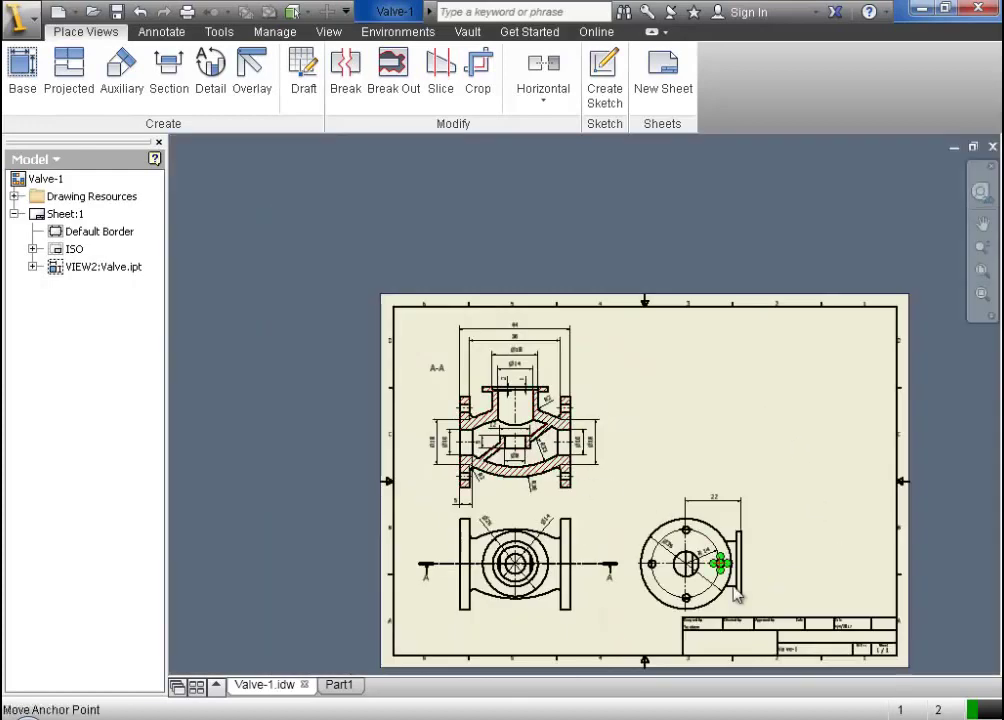
scroll(737, 594, "up", 5)
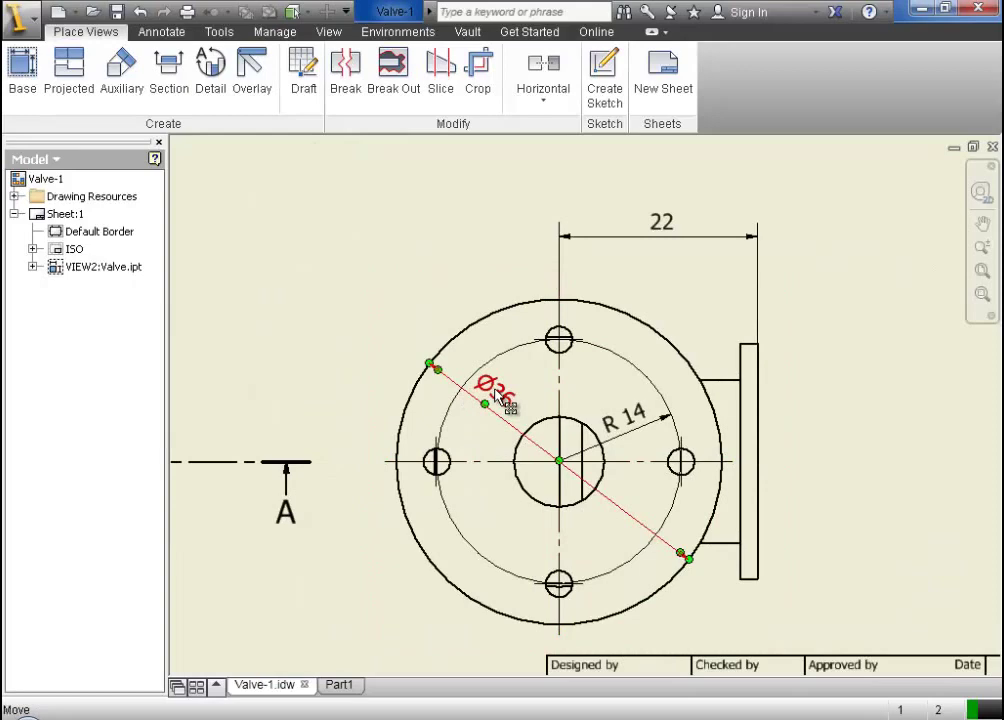
scroll(500, 393, "down", 5)
scroll(368, 252, "up", 5)
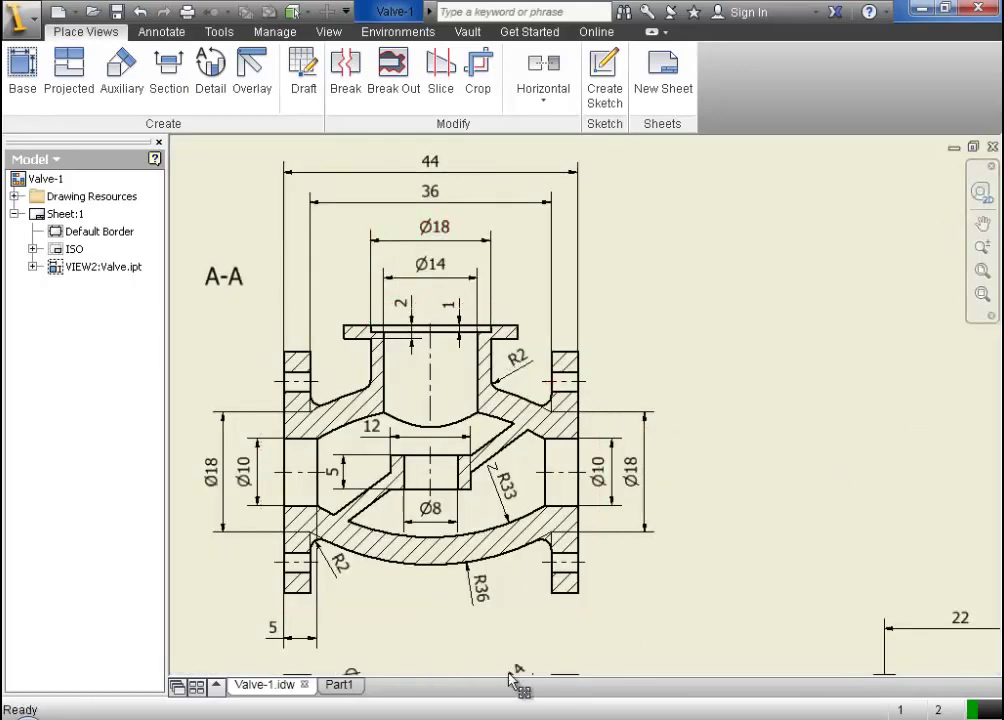
Switch to the Part1 document and set its isometric view showing the front, top and right faces as home, fit to view
left_click(362, 689)
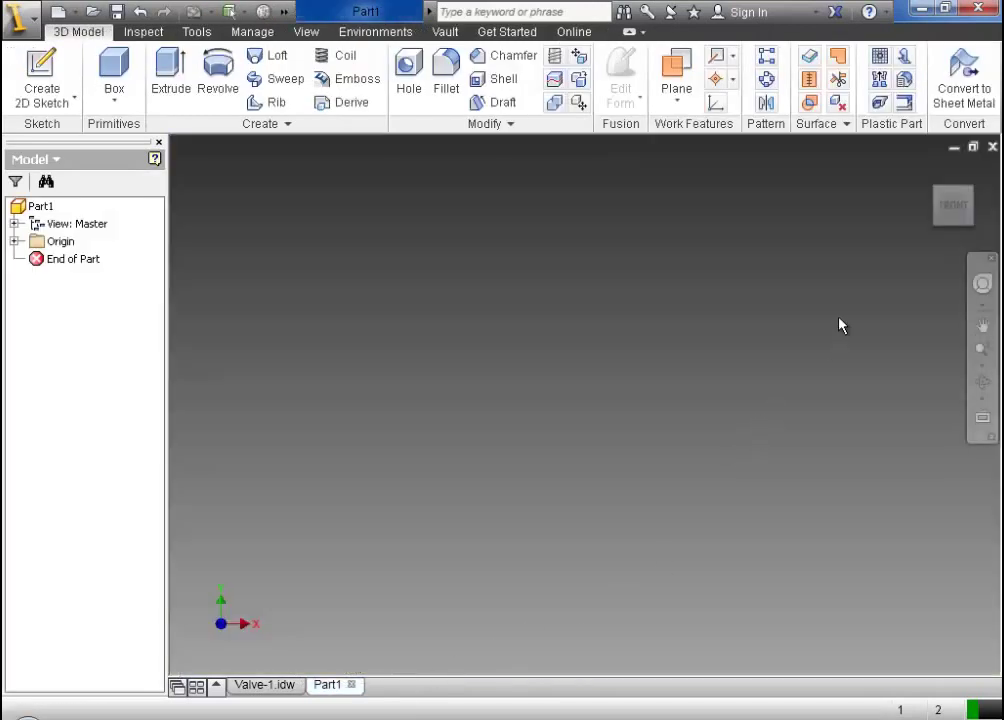
left_click(969, 189)
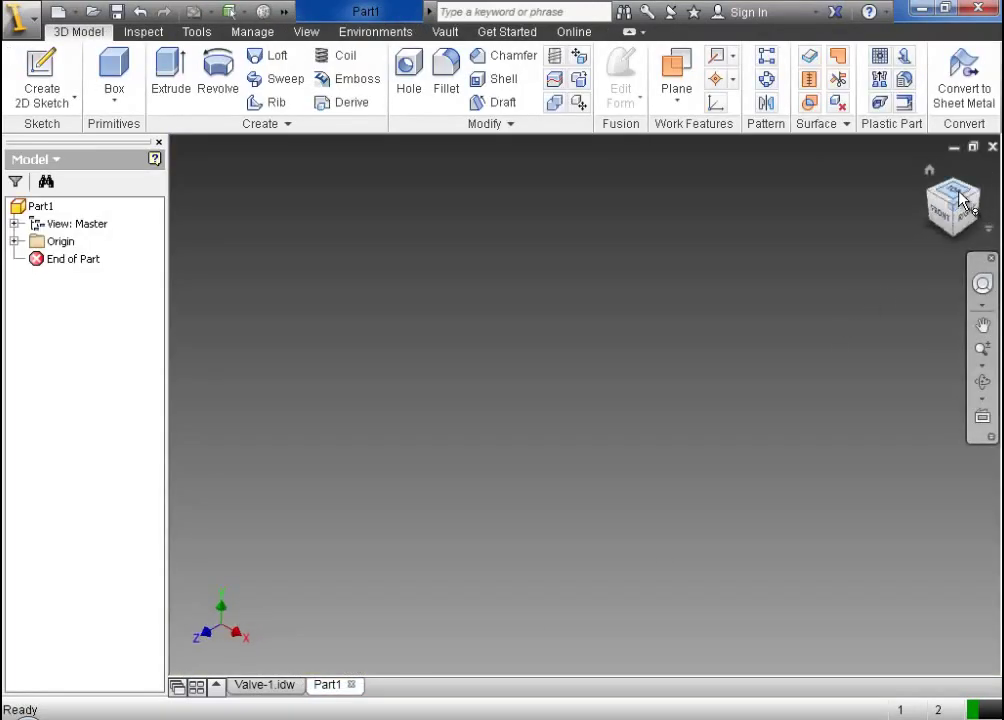
right_click(960, 199)
mouse_move(836, 329)
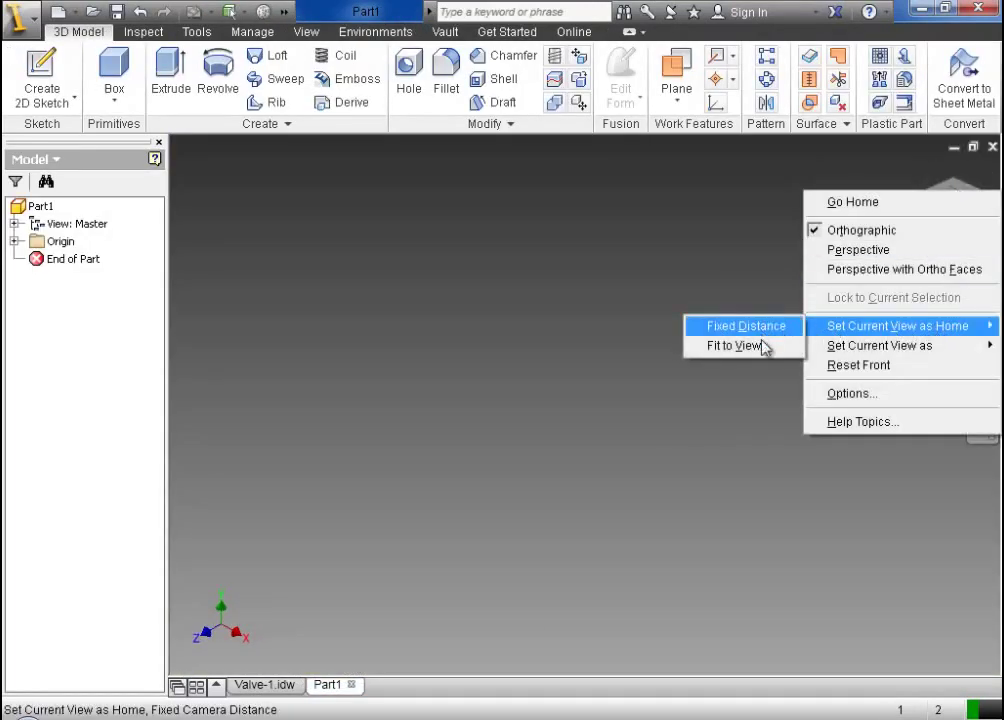
left_click(762, 347)
Start a 2D sketch on the XY plane and draw a vertical line from above down to the origin
left_click(62, 88)
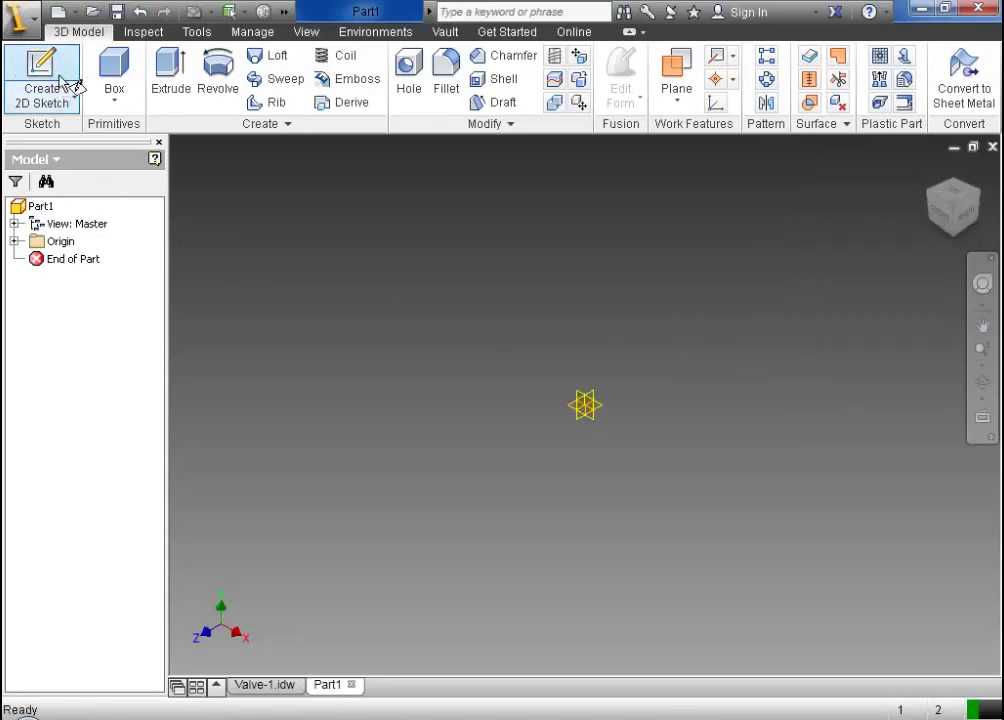
left_click(501, 262)
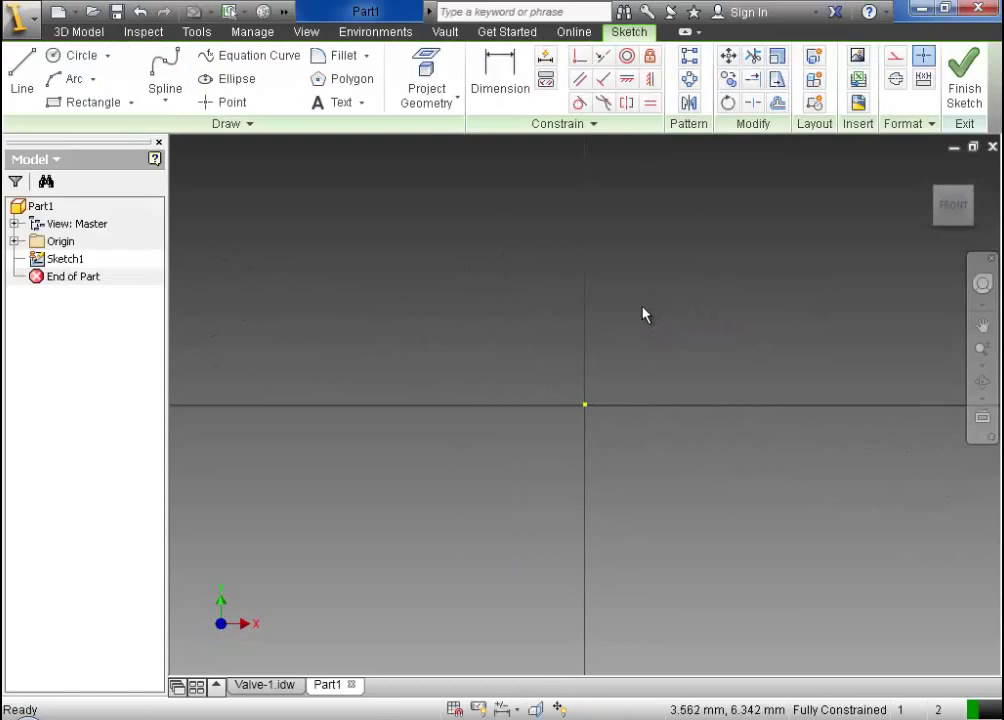
left_click(22, 78)
left_click(584, 179)
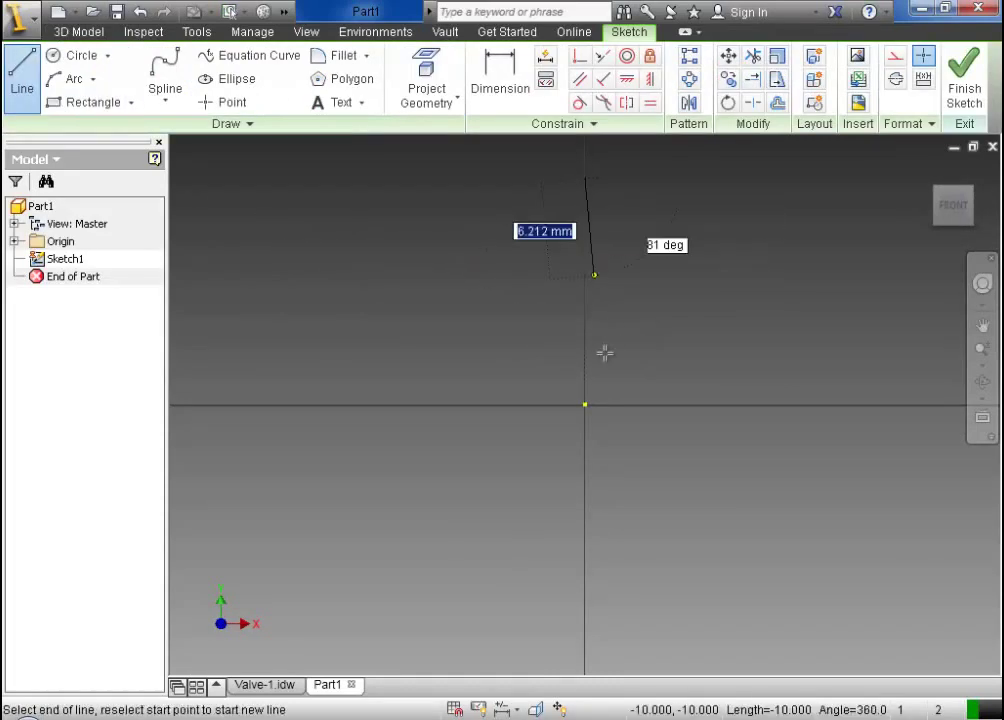
left_click(587, 403)
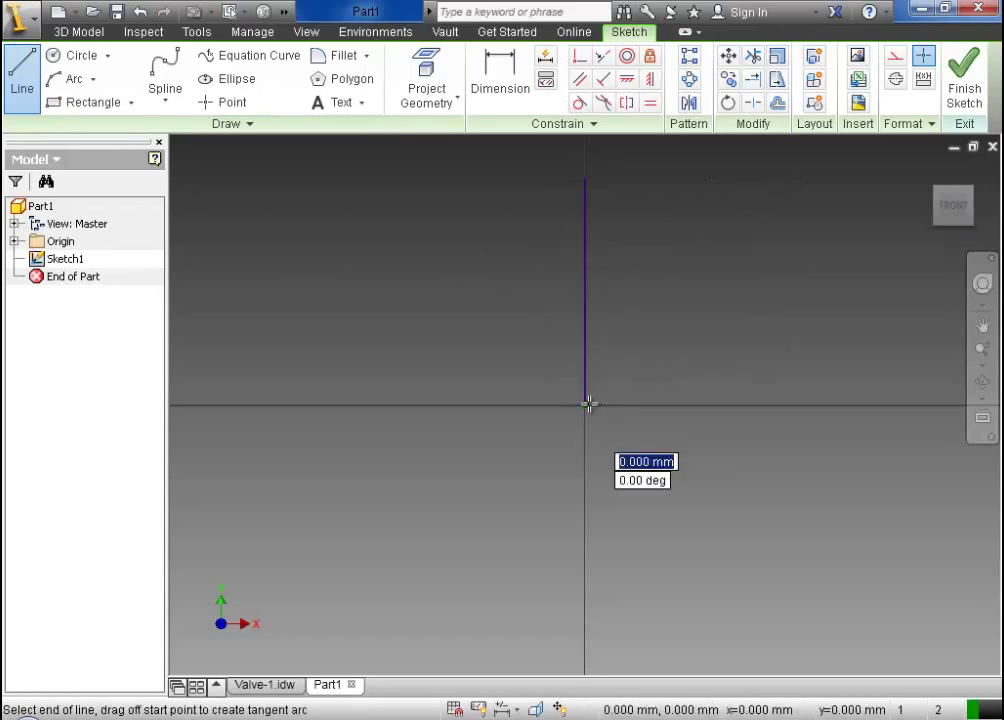
key("Escape")
Draw a horizontal line from the origin along positive X and convert both axis lines to construction geometry
left_click(36, 58)
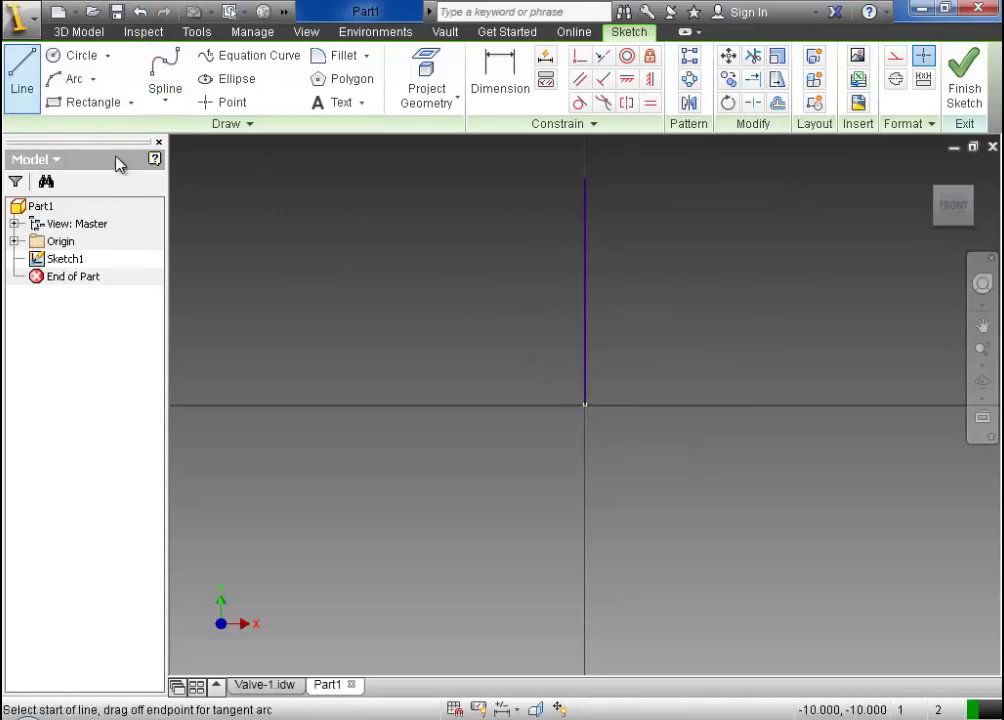
left_click(585, 405)
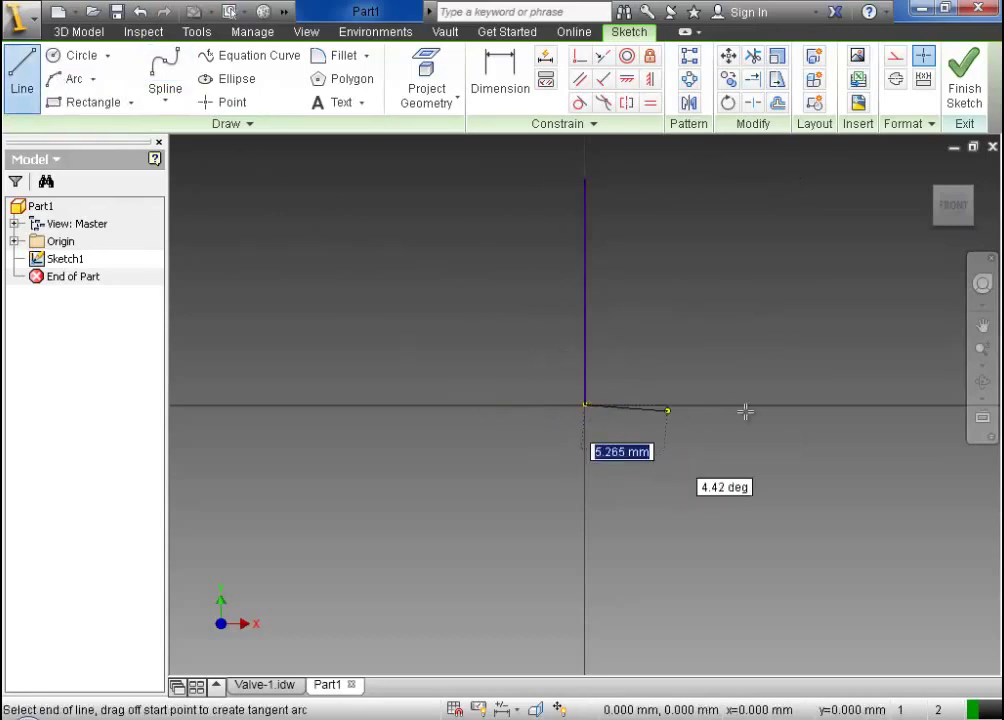
left_click(872, 406)
key("Escape")
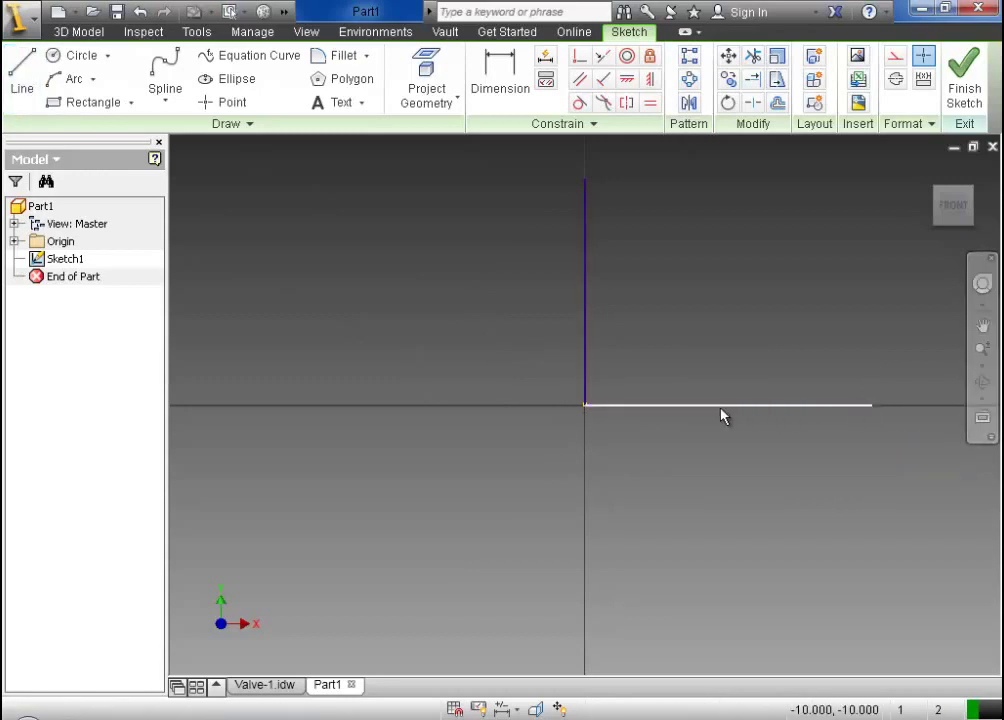
left_click(895, 55)
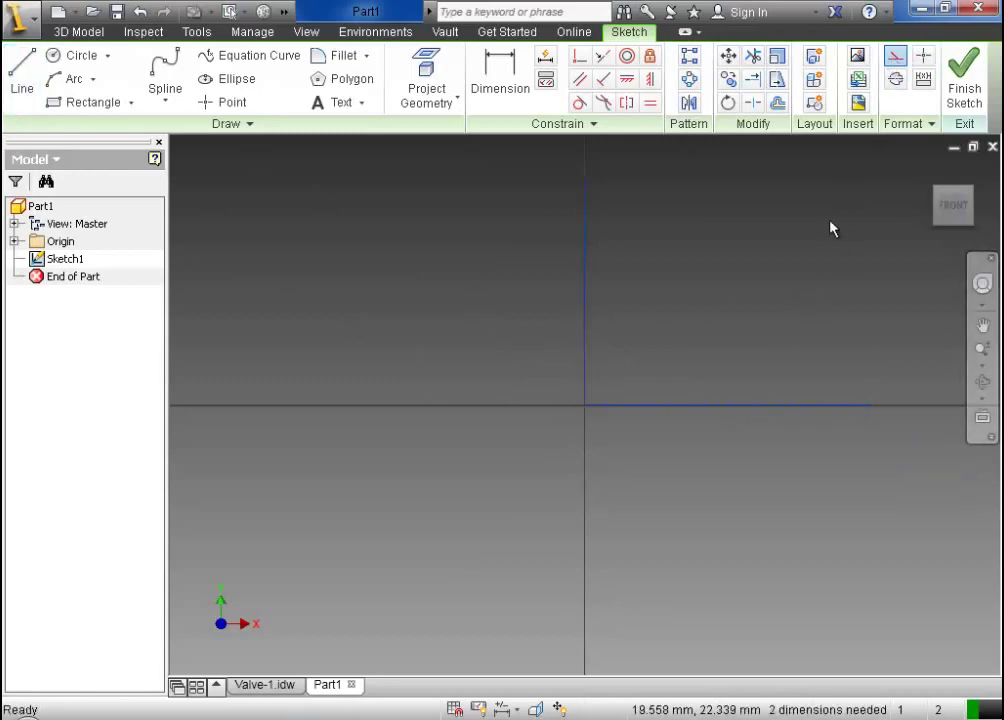
Sketch a closed U-shaped profile across the origin with its base on the horizontal axis and two upright flanges about 10 mm tall
left_click(22, 75)
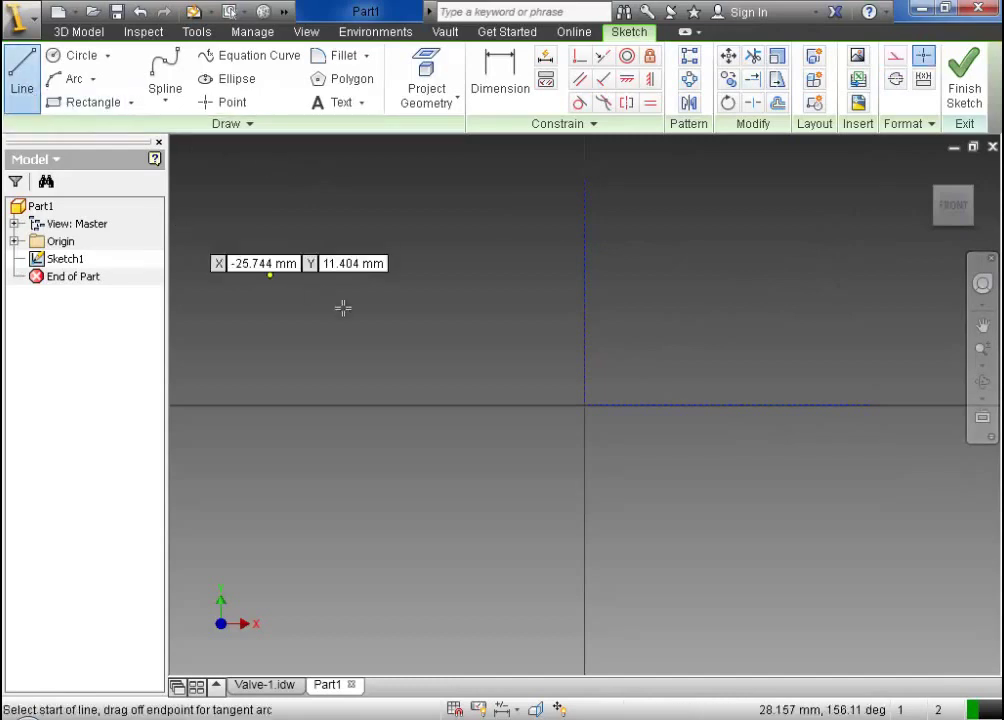
left_click(422, 404)
left_click(448, 249)
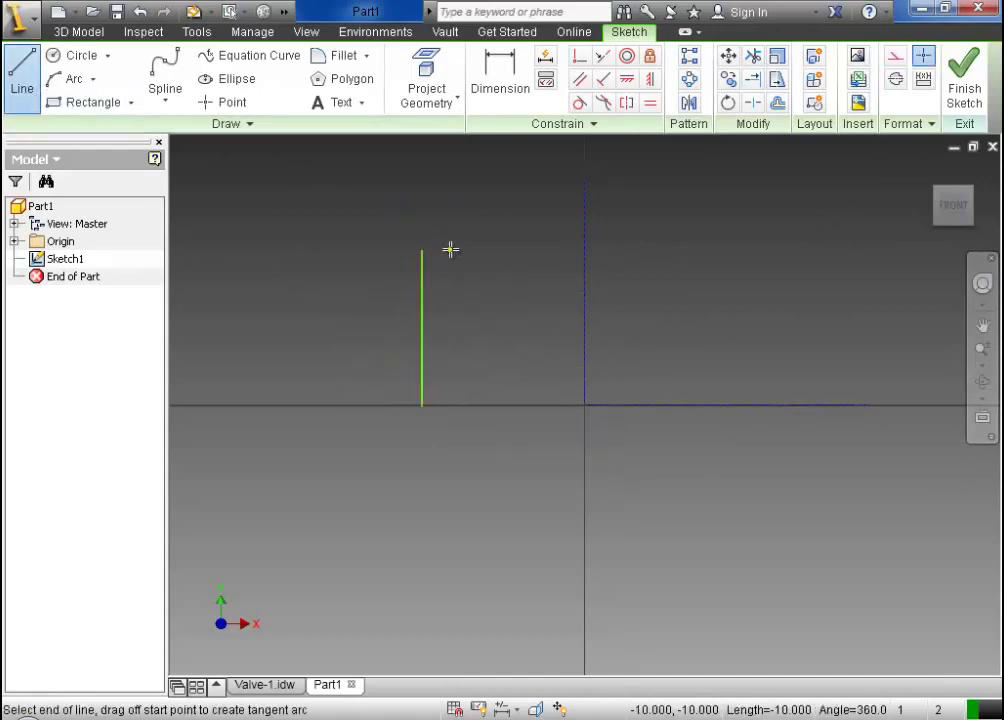
left_click(453, 369)
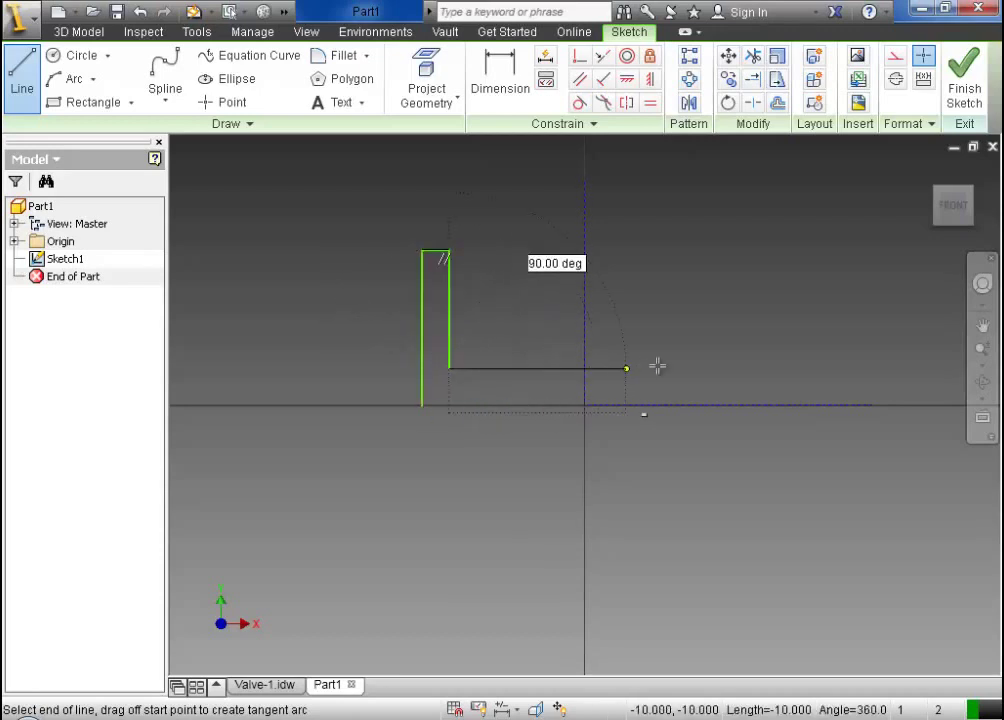
left_click(714, 369)
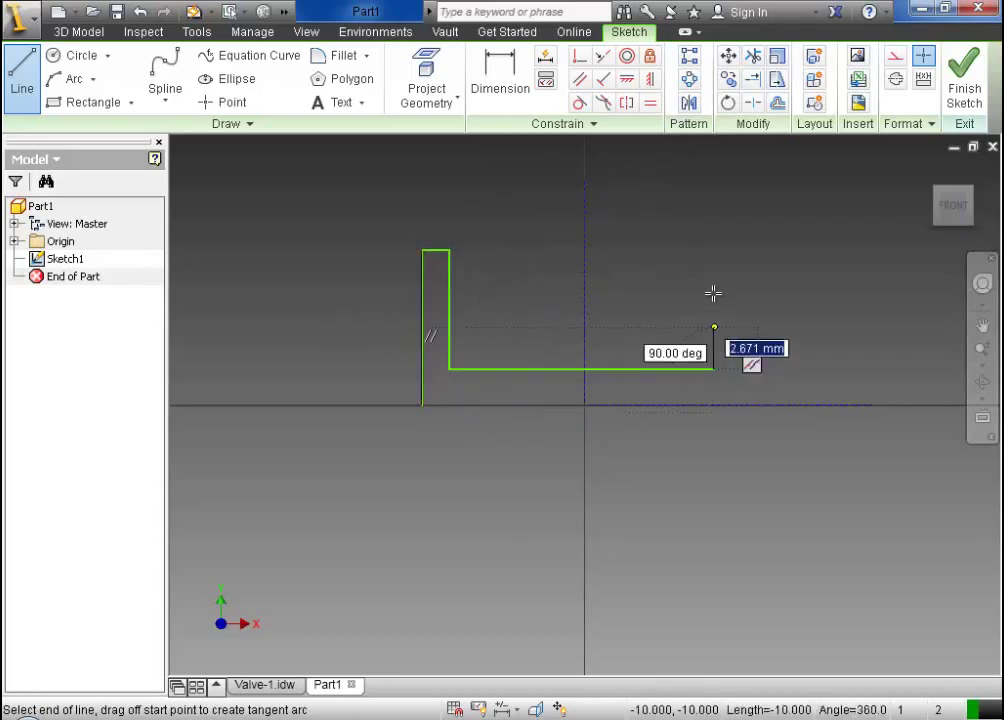
left_click(714, 246)
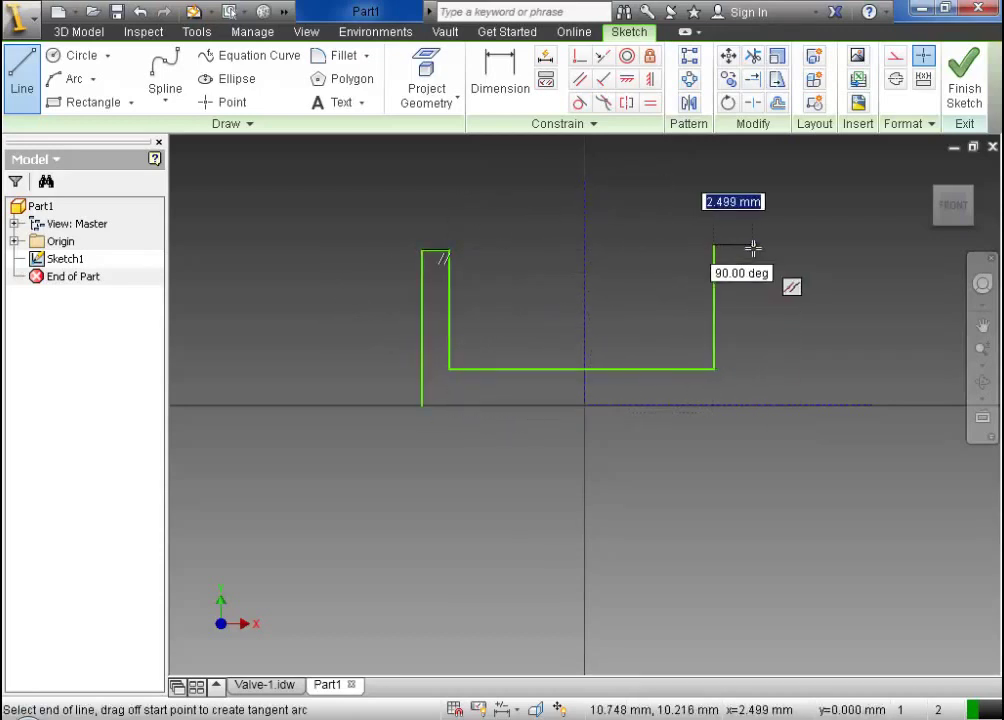
left_click(753, 247)
double_click(752, 404)
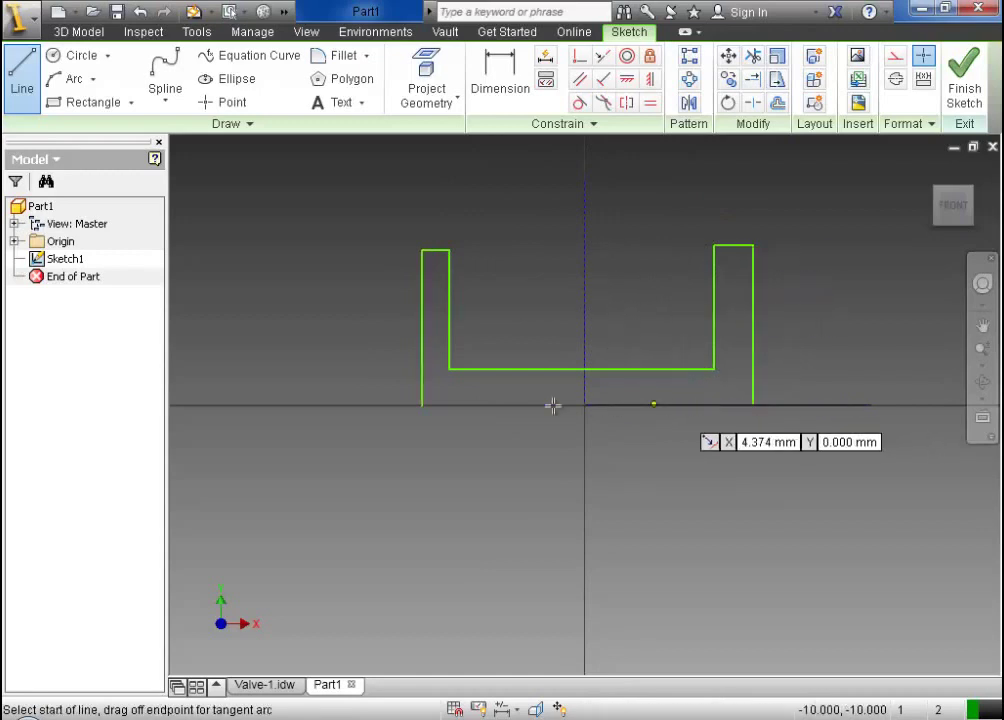
left_click(421, 404)
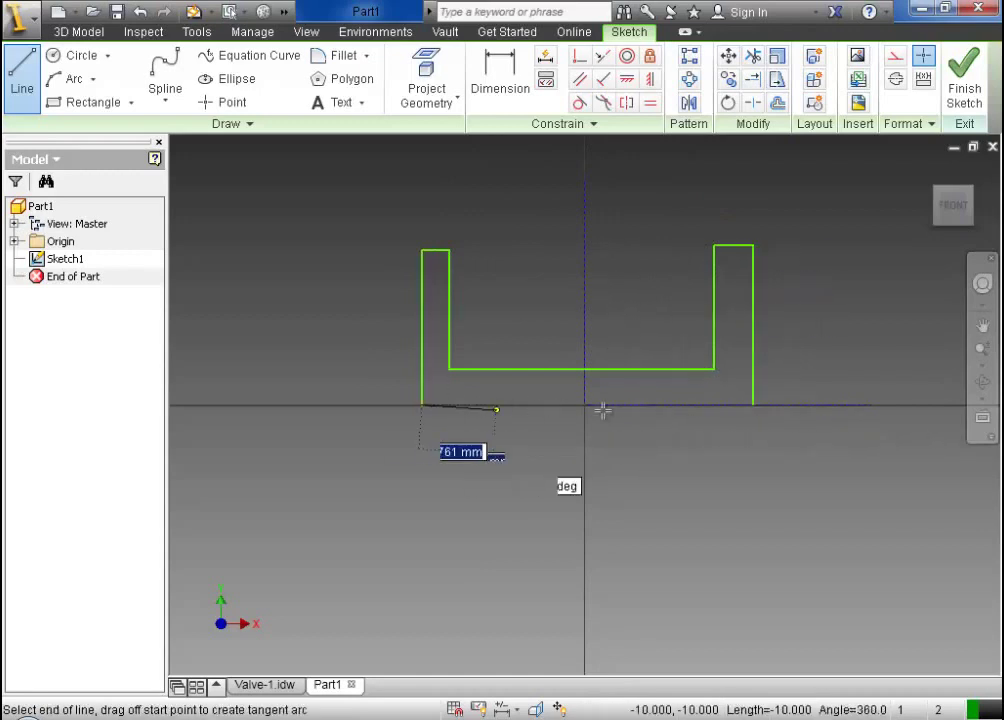
left_click(753, 405)
key("Escape")
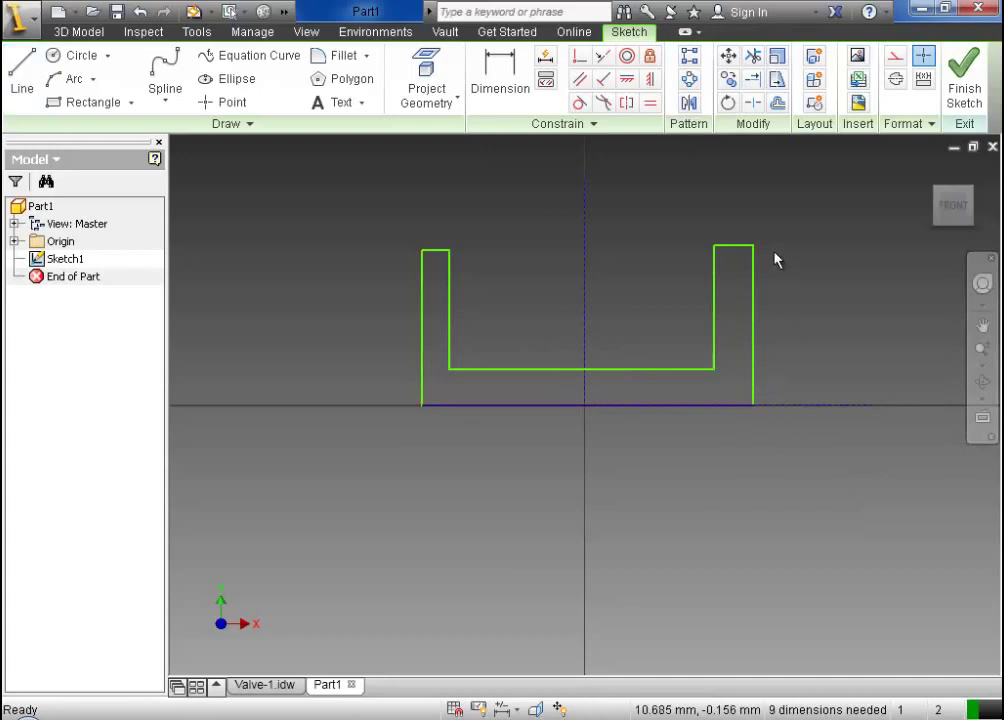
Make the profile's outer vertical edges and its inner vertical edges symmetric about the vertical construction line
scroll(774, 226, "up", 3)
scroll(772, 237, "down", 2)
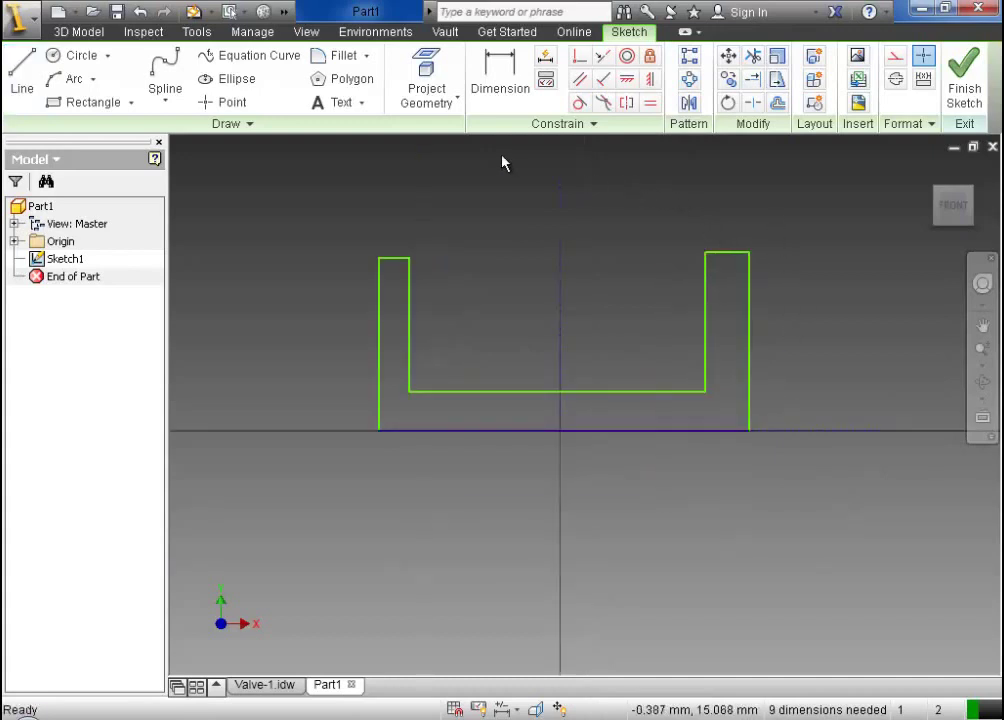
left_click(626, 104)
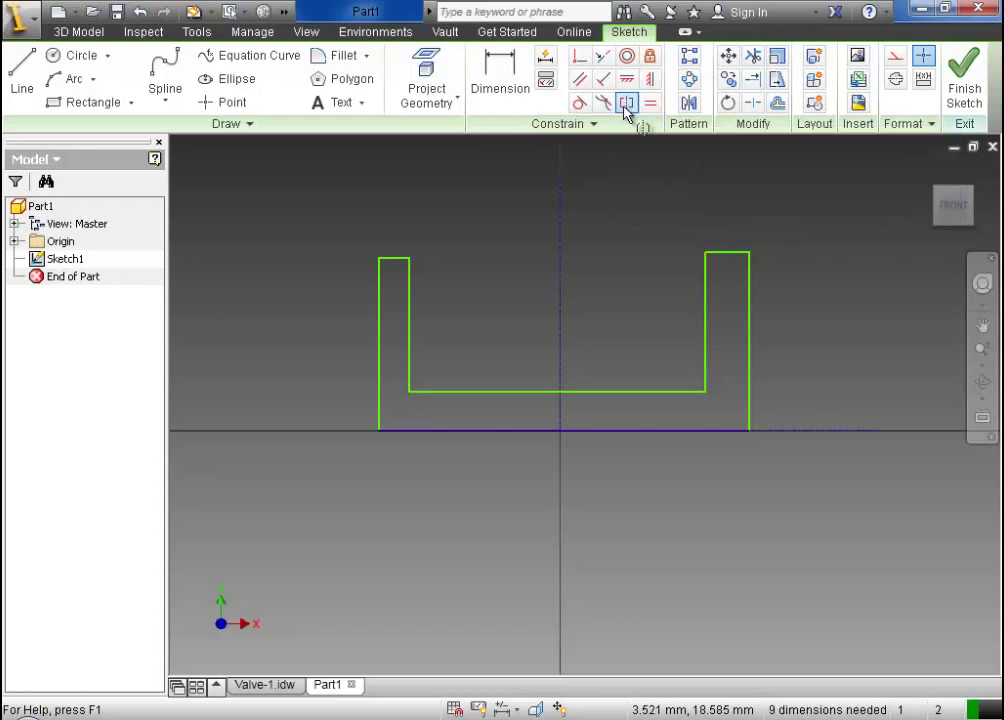
left_click(382, 329)
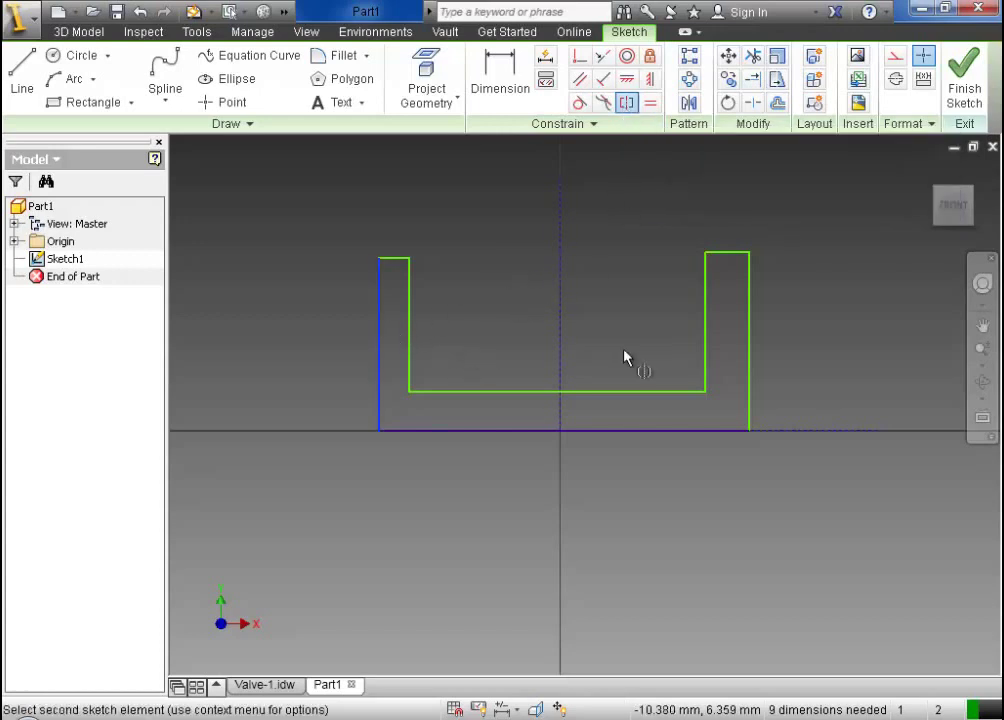
left_click(750, 355)
left_click(562, 332)
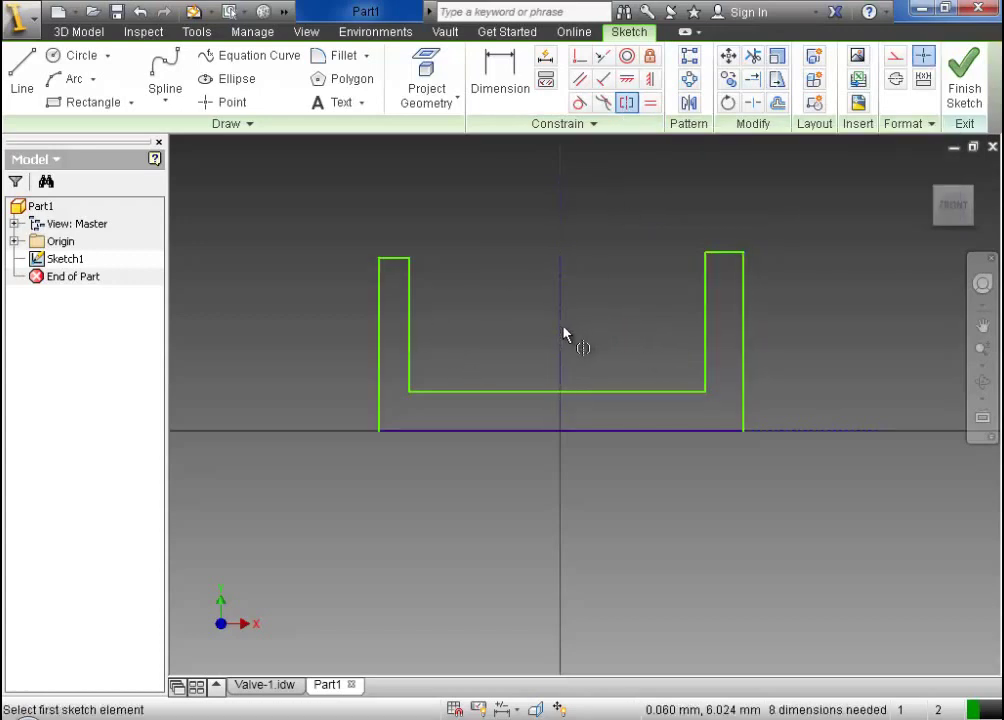
left_click(410, 340)
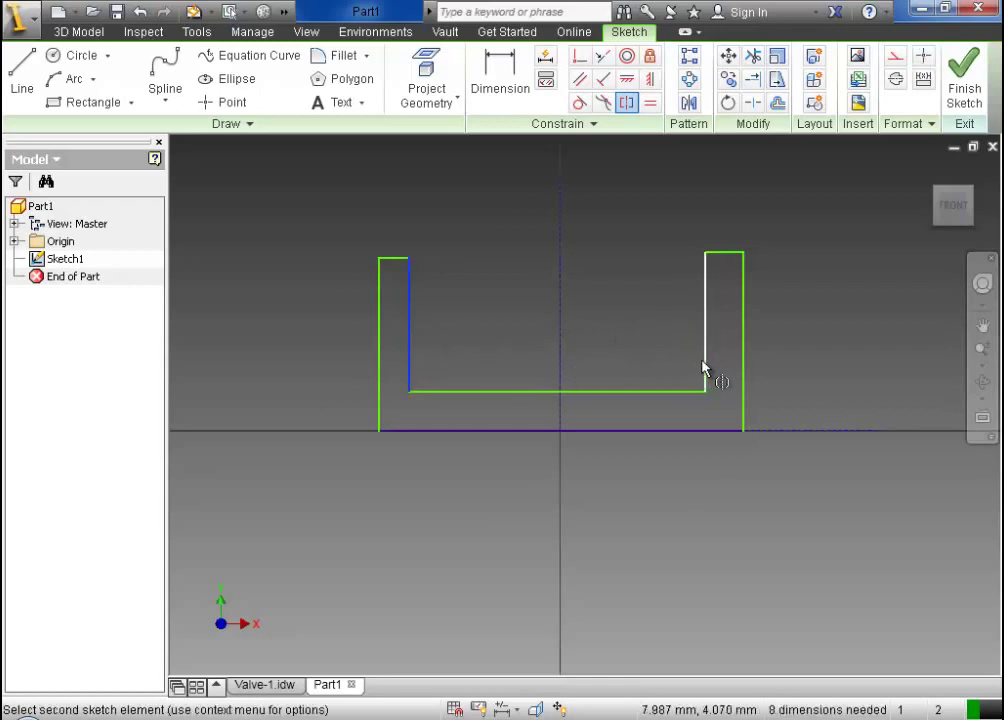
left_click(706, 368)
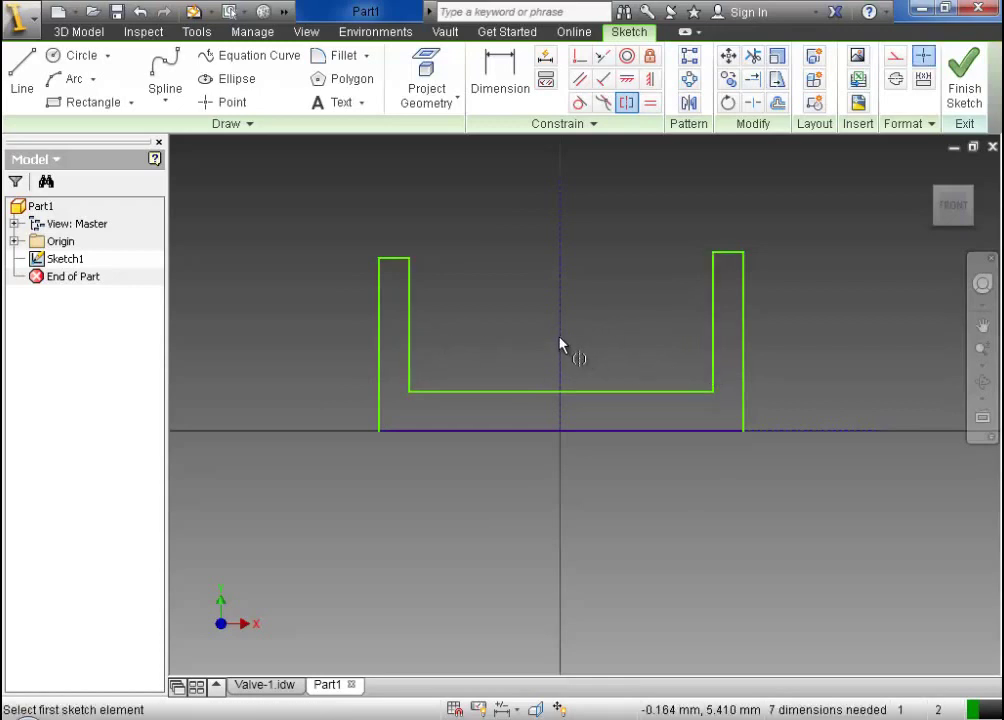
Constrain the top edges of the two upright flanges to be collinear
left_click(602, 56)
left_click(393, 259)
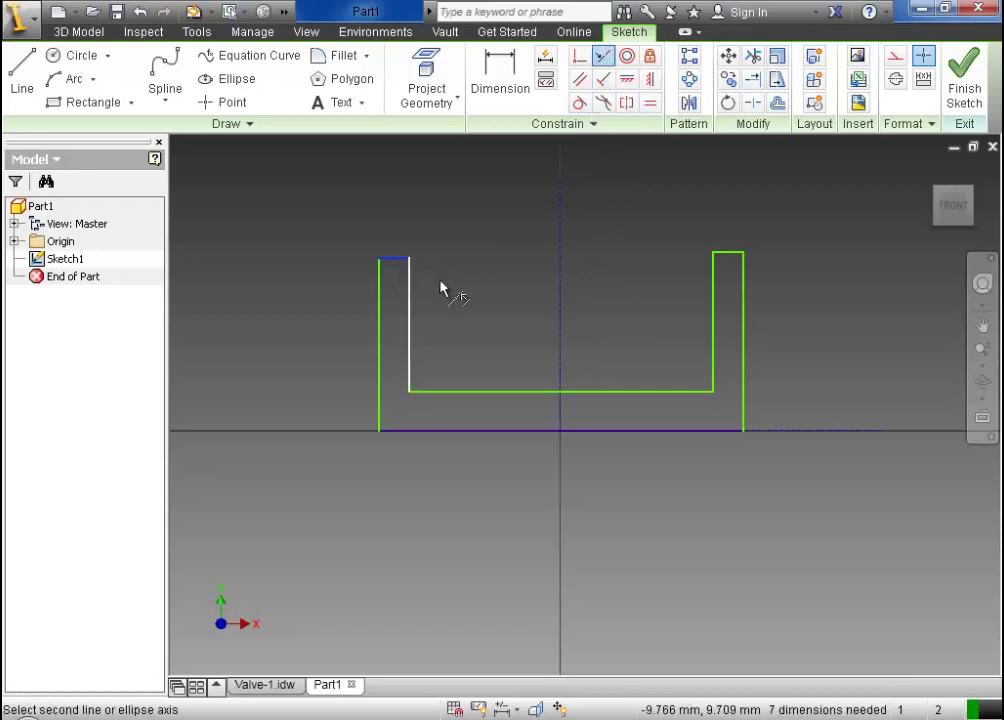
left_click(727, 259)
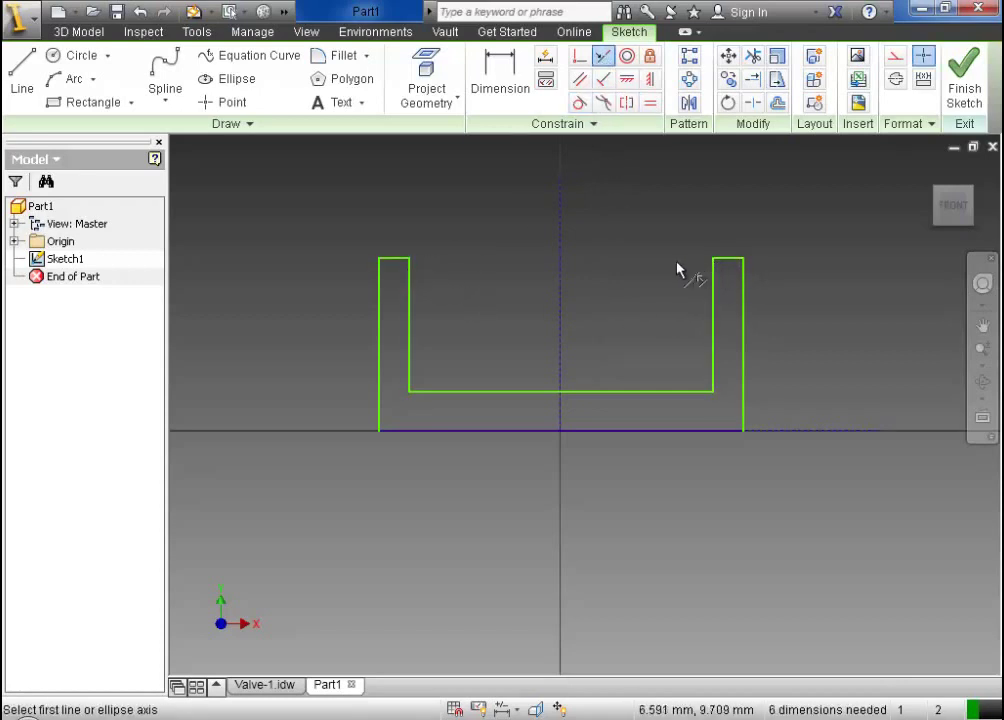
right_click(576, 266)
left_click(640, 261)
Dimension the overall width between the profile's outer vertical edges as 44 mm
left_click(500, 88)
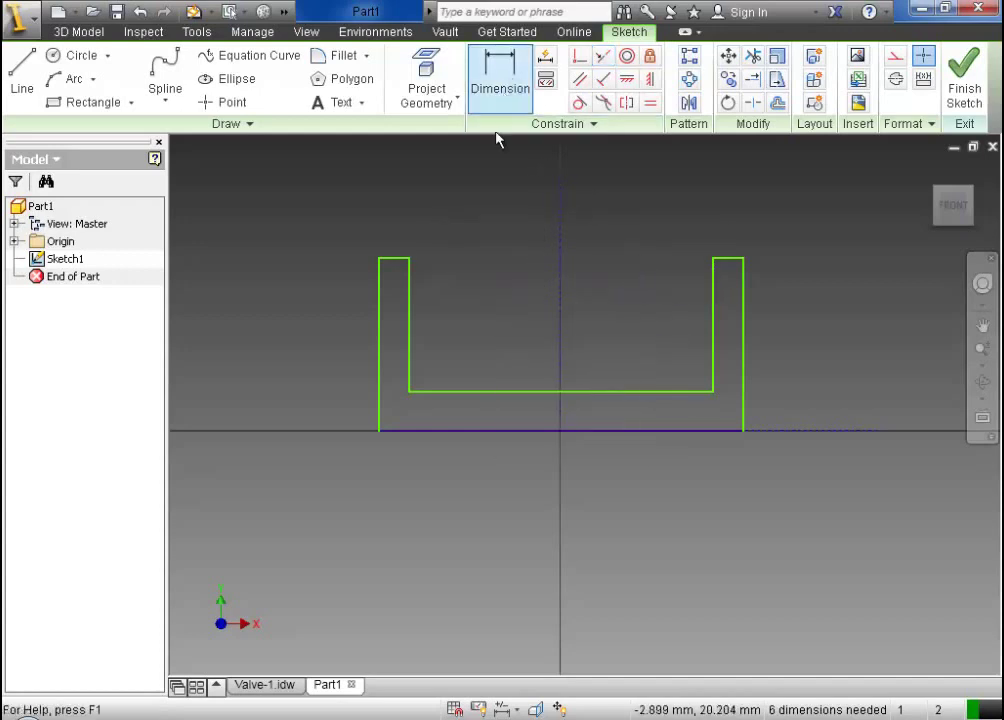
left_click(380, 314)
left_click(742, 327)
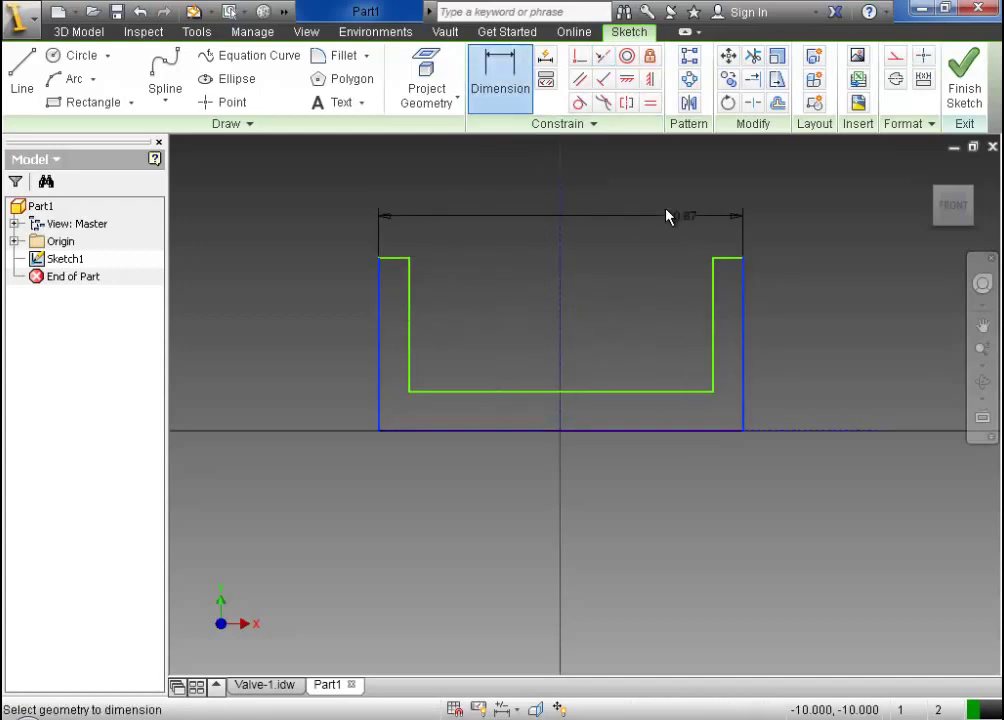
left_click(594, 208)
type("44")
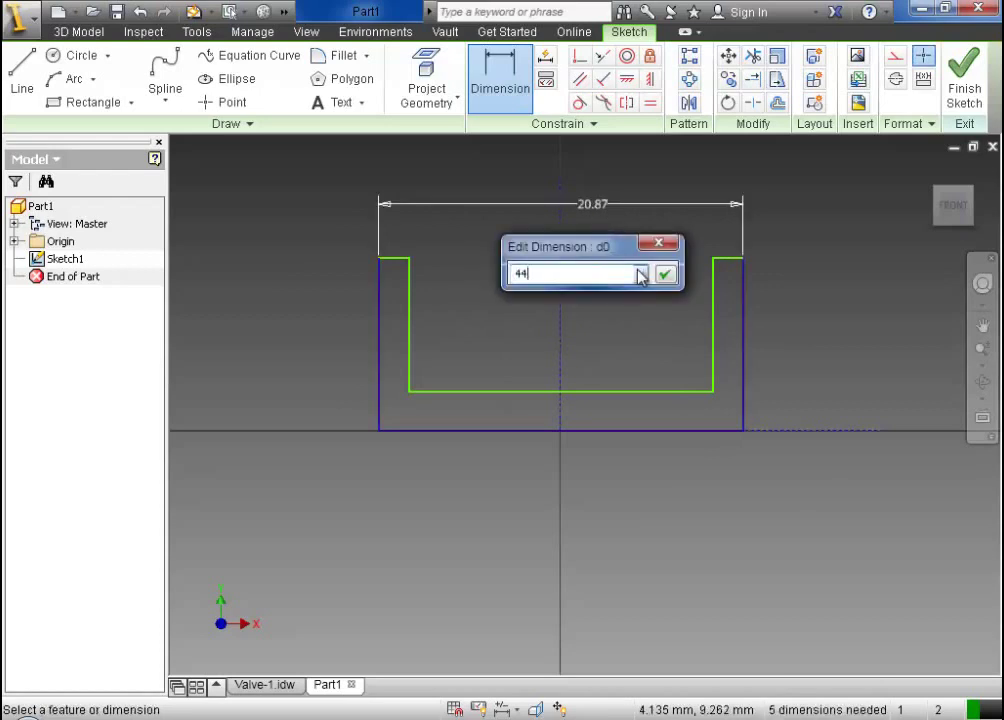
left_click(665, 274)
Dimension the distance between the flanges' inner vertical edges as 36 mm
scroll(646, 370, "down", 5)
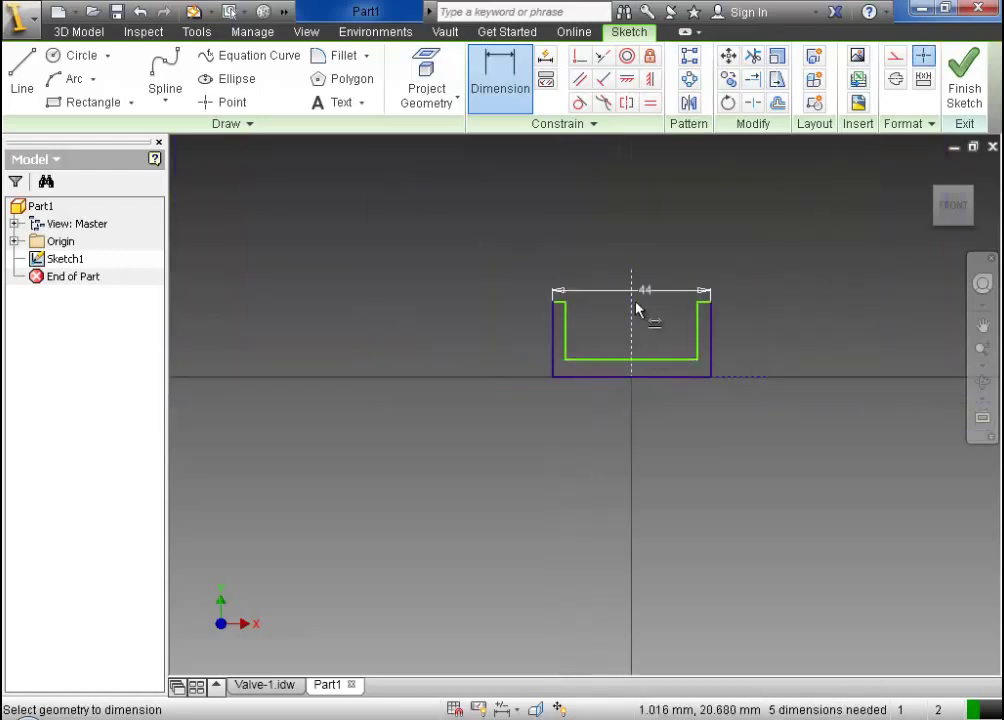
scroll(640, 305, "up", 3)
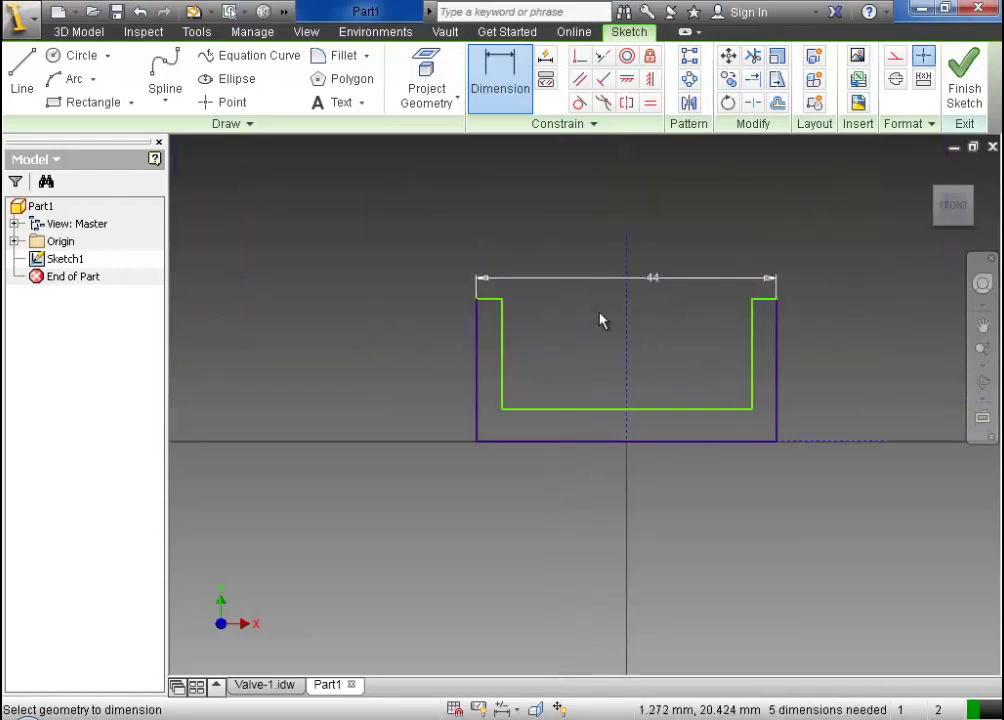
left_click(503, 341)
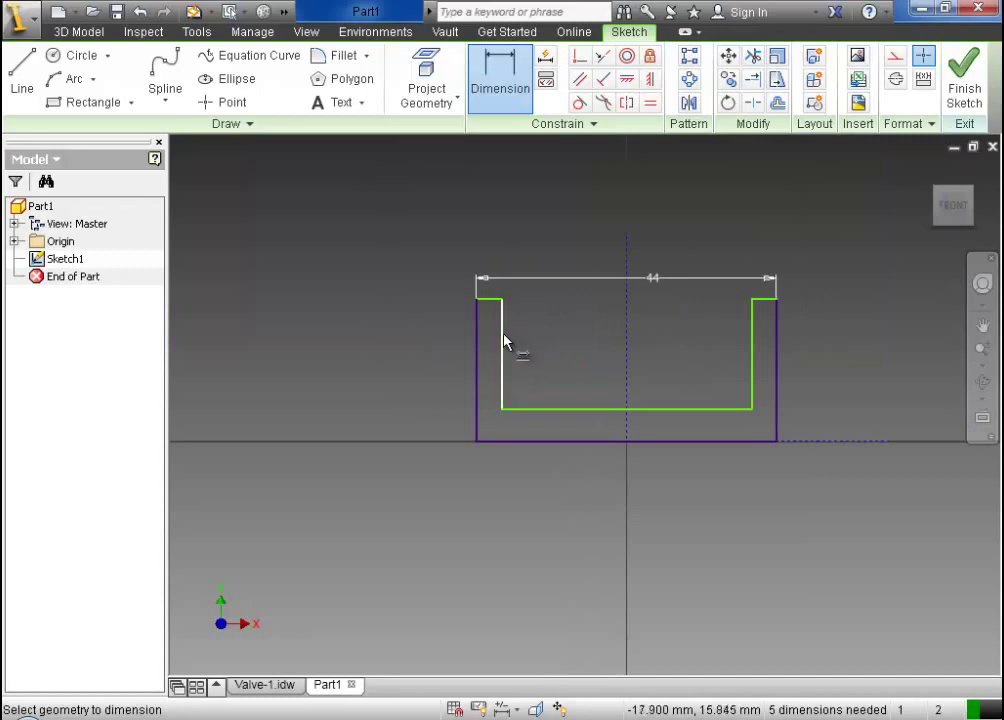
left_click(754, 366)
left_click(672, 343)
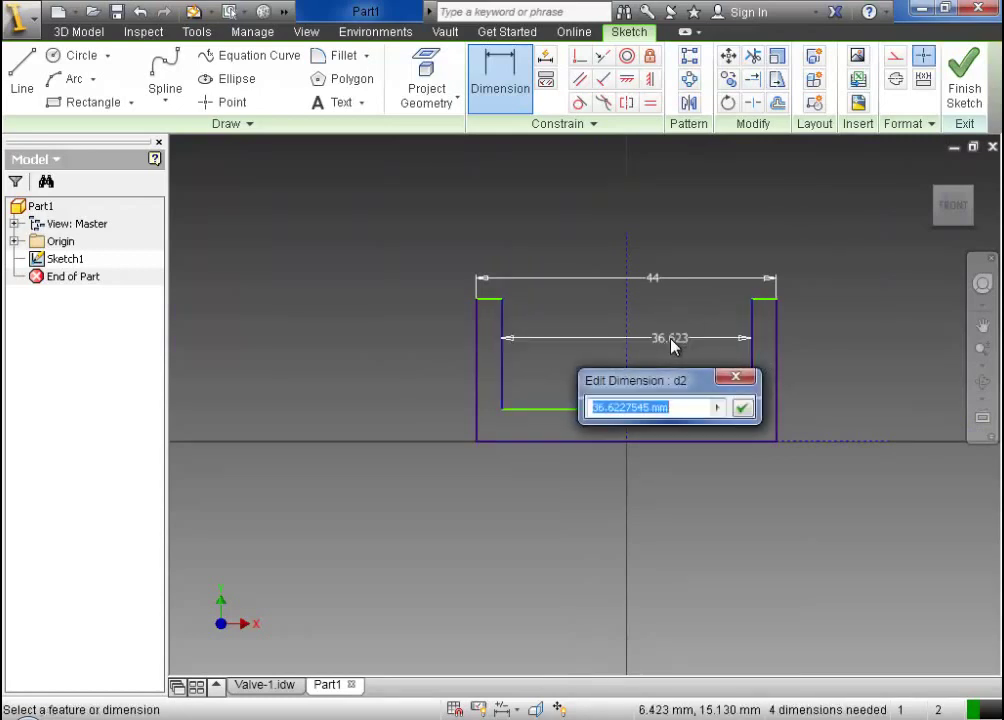
type("36")
left_click(741, 409)
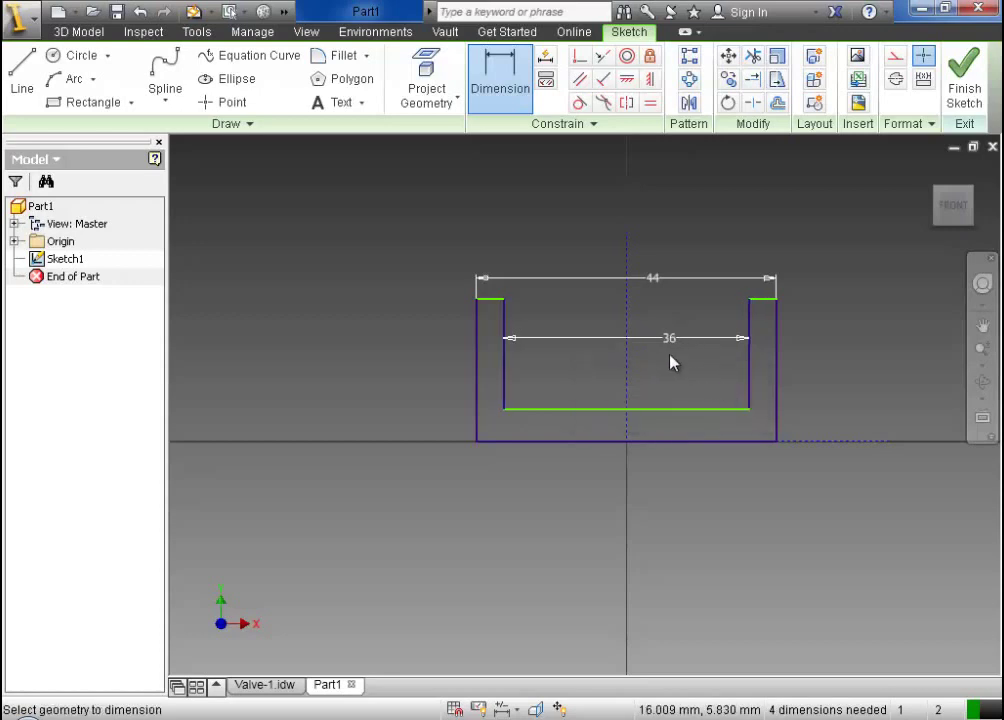
Draw a center-point arc of about 32 mm radius, centred below the origin on the vertical axis, joining the flanges' inner lower corners
scroll(560, 387, "up", 3)
scroll(708, 455, "down", 2)
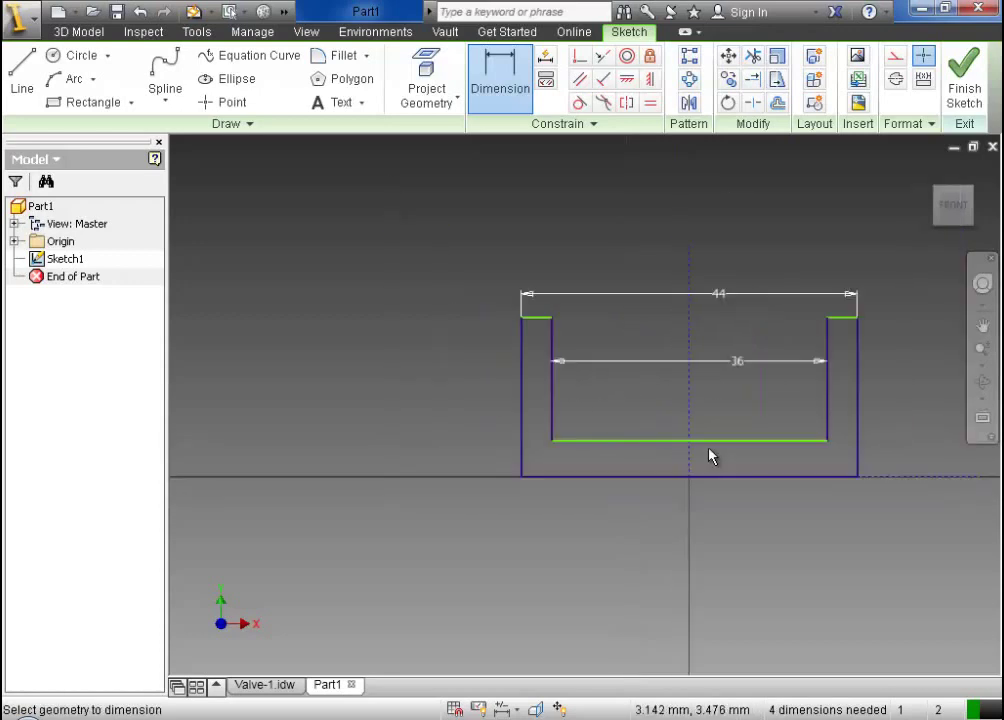
scroll(895, 466, "down", 2)
scroll(905, 491, "up", 2)
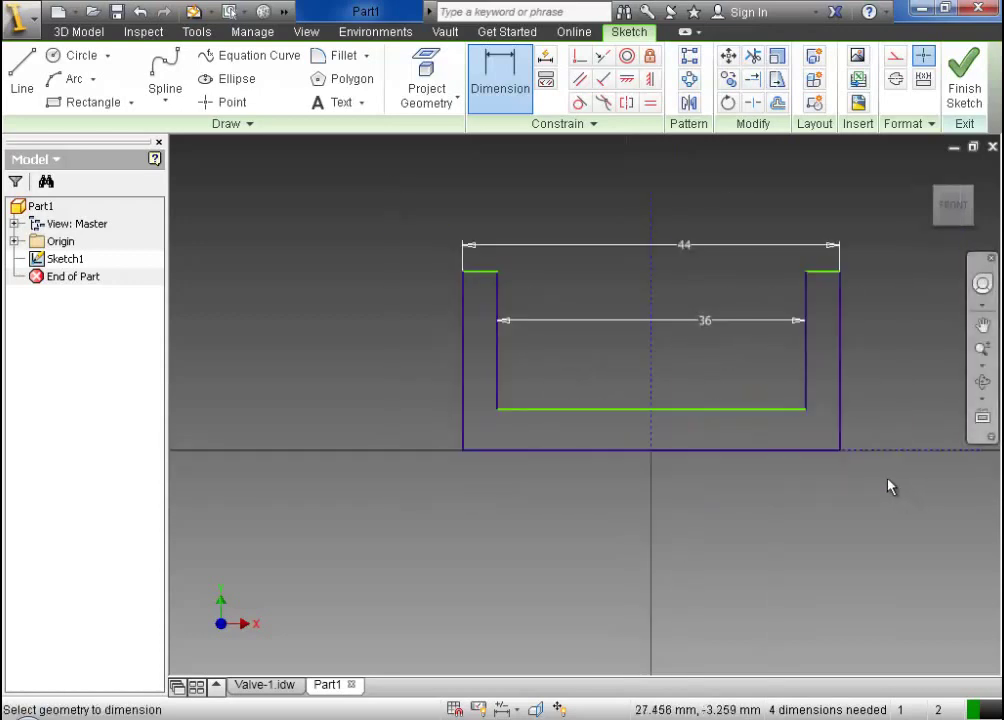
left_click(92, 80)
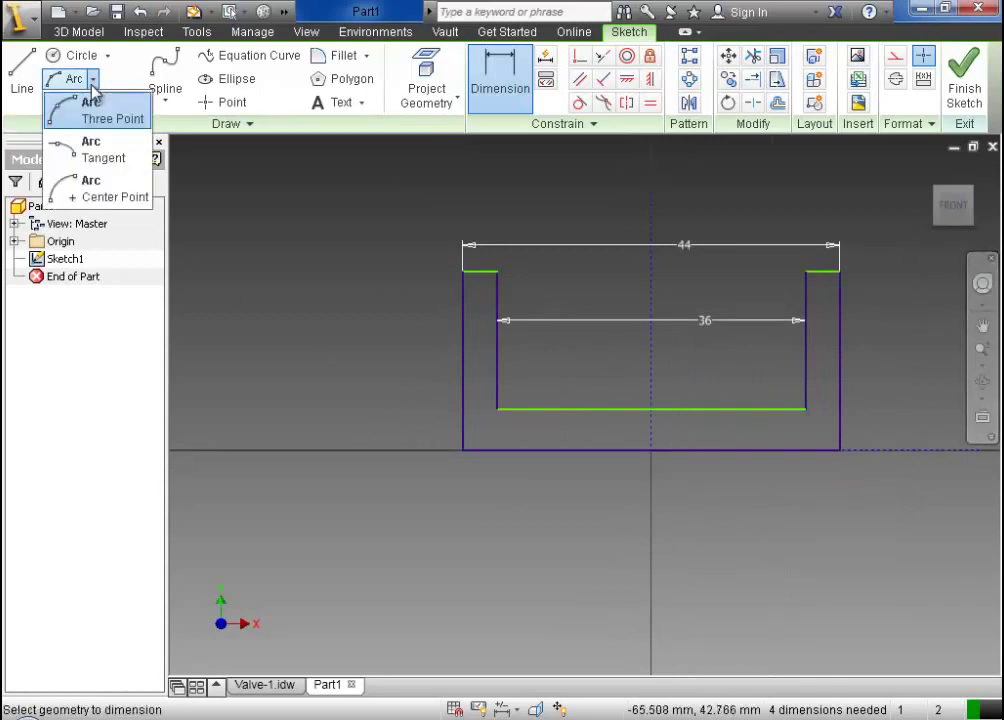
left_click(112, 192)
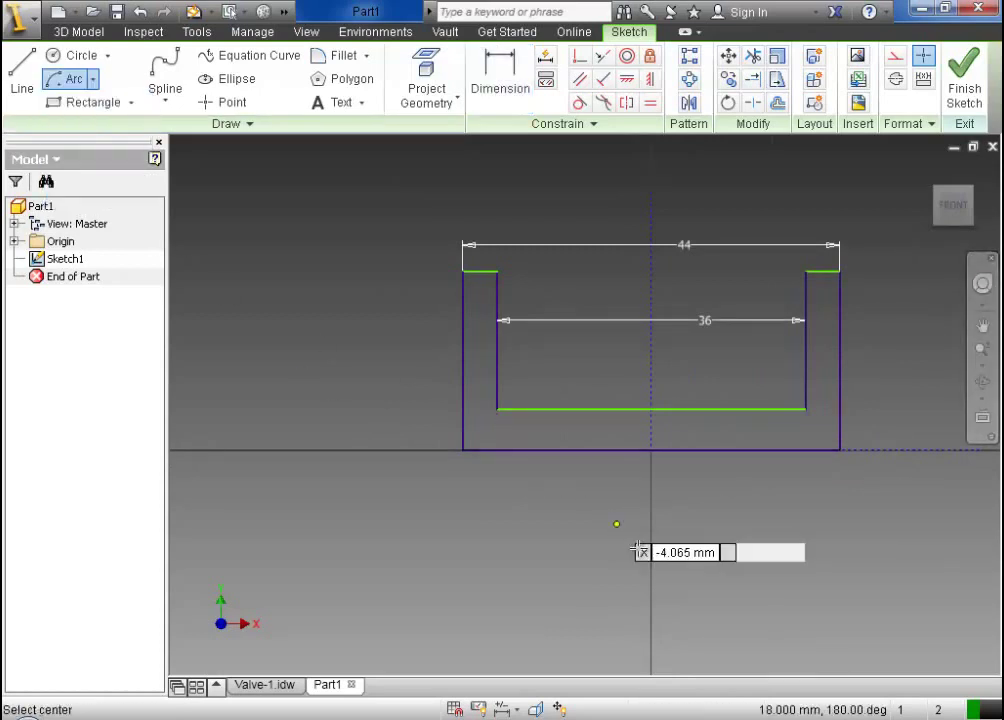
left_click(651, 634)
left_click(497, 408)
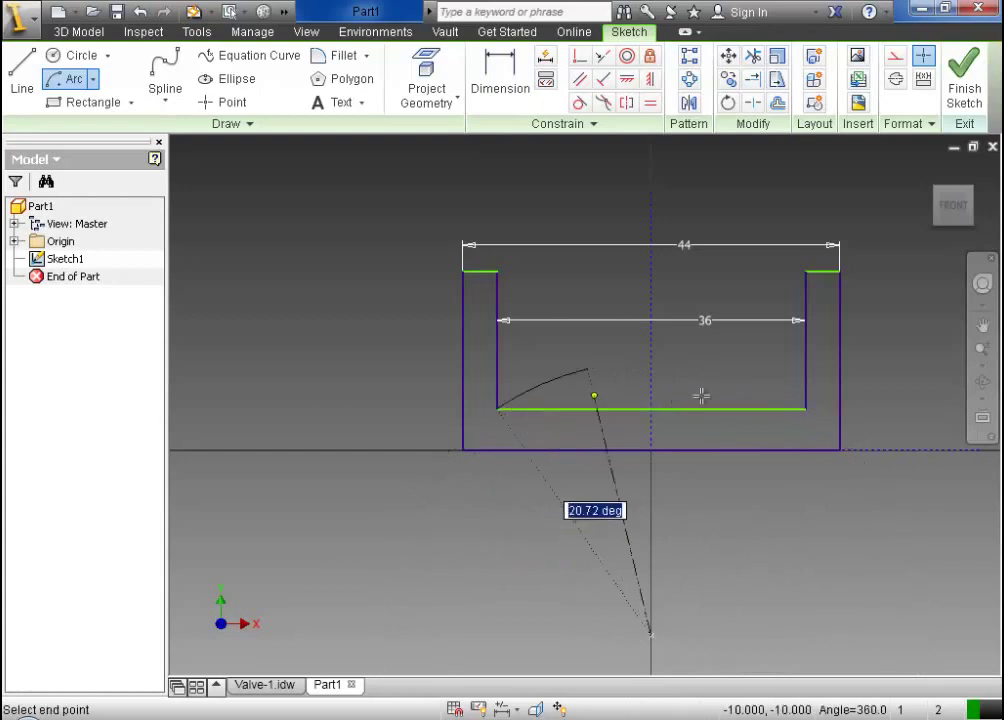
left_click(805, 409)
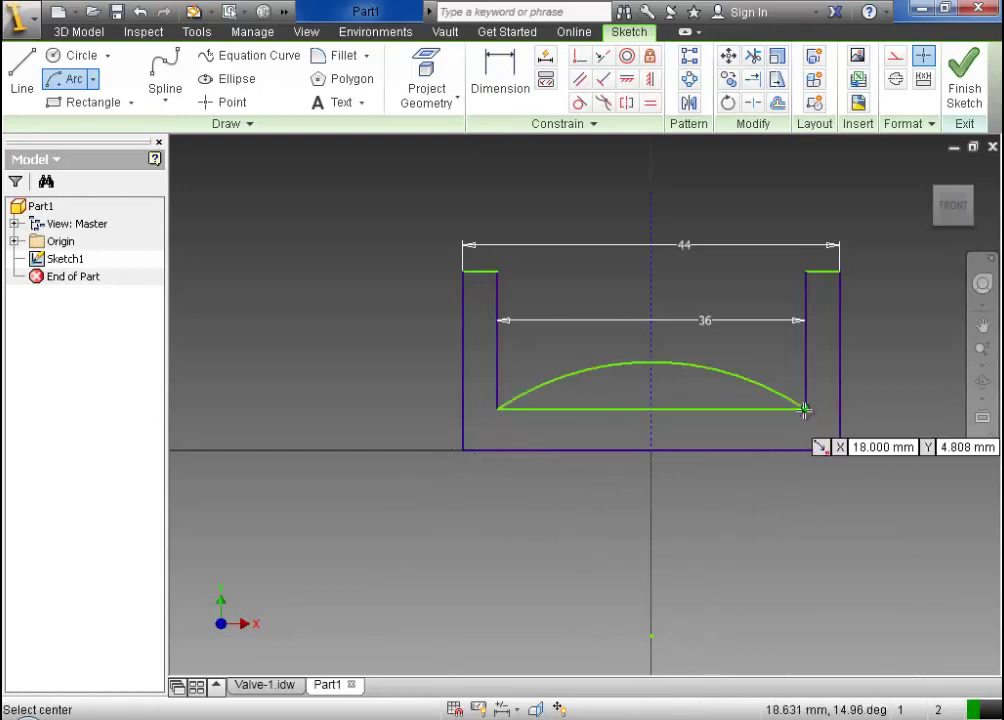
Dimension the arc's radius as 36 mm
left_click(492, 92)
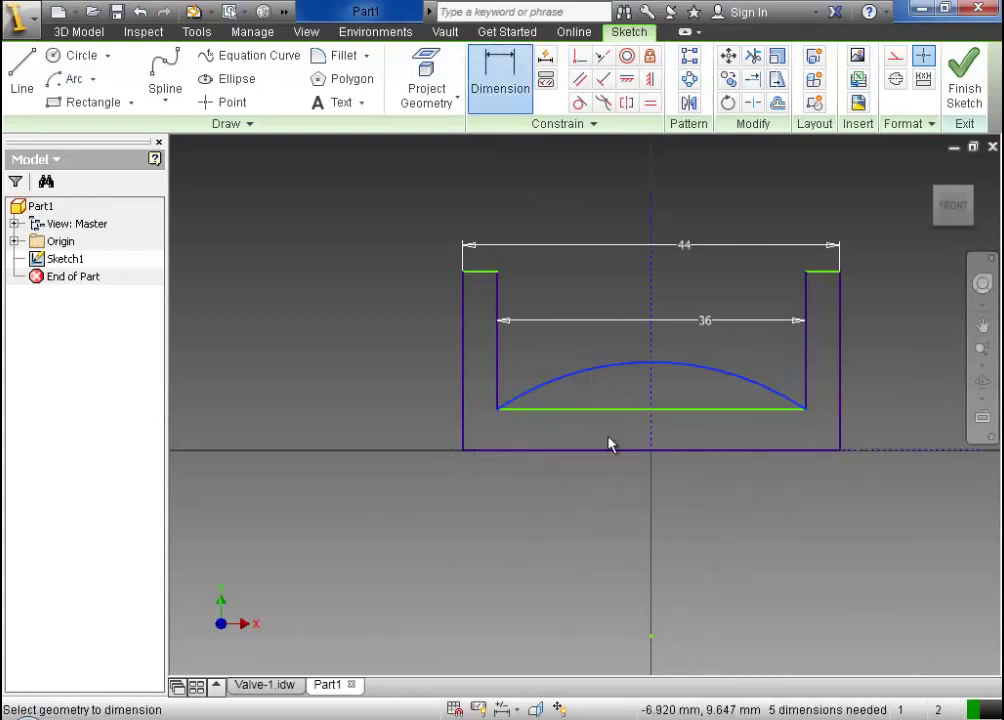
left_click(612, 366)
left_click(615, 510)
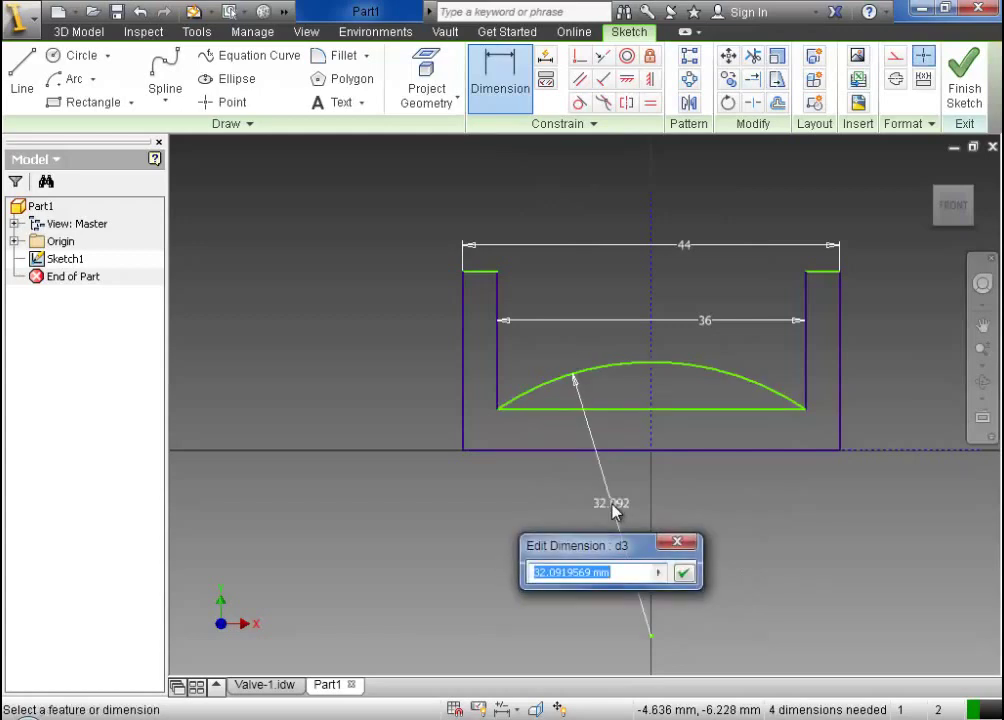
type("36")
left_click(683, 573)
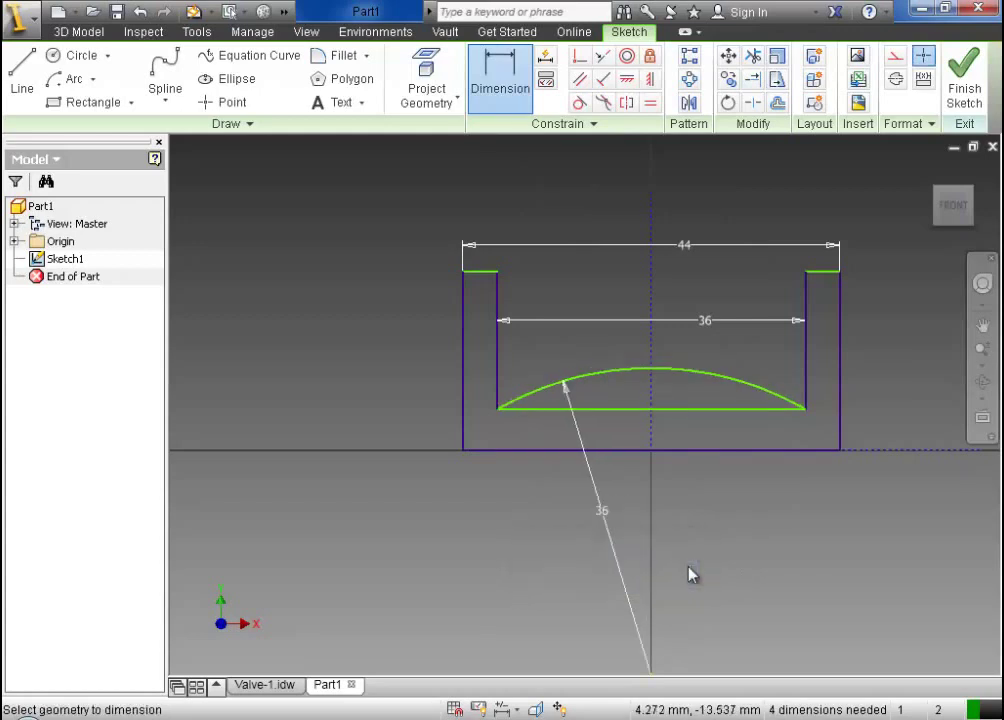
Convert the straight line beneath the arc, between the flanges' inner lower corners, to construction geometry
scroll(700, 532, "up", 1)
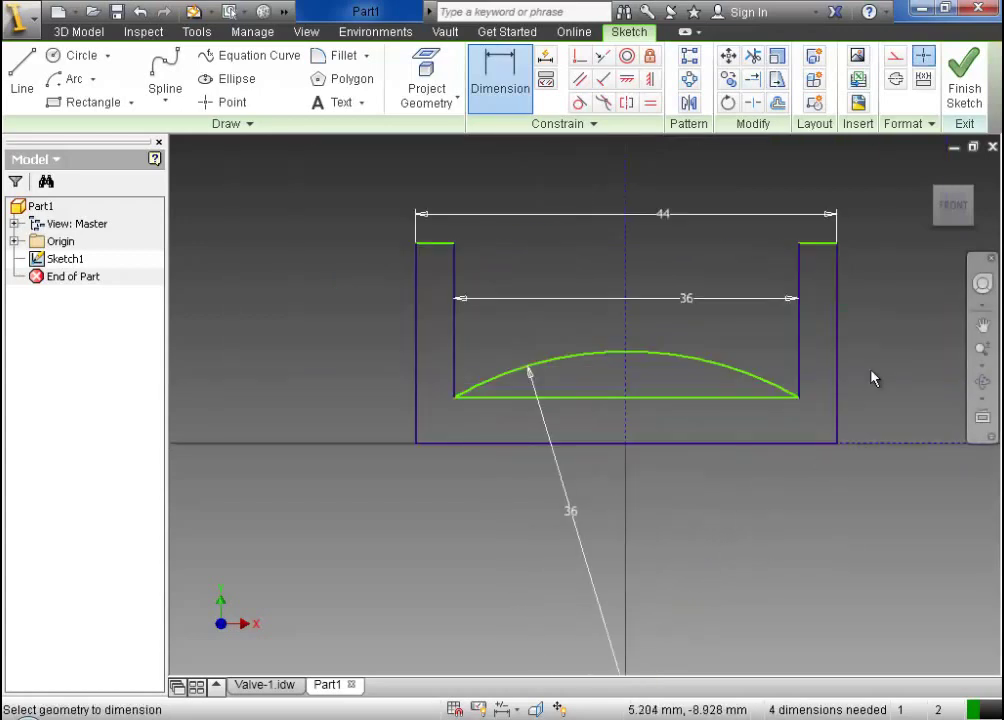
left_click(731, 403)
left_click(895, 56)
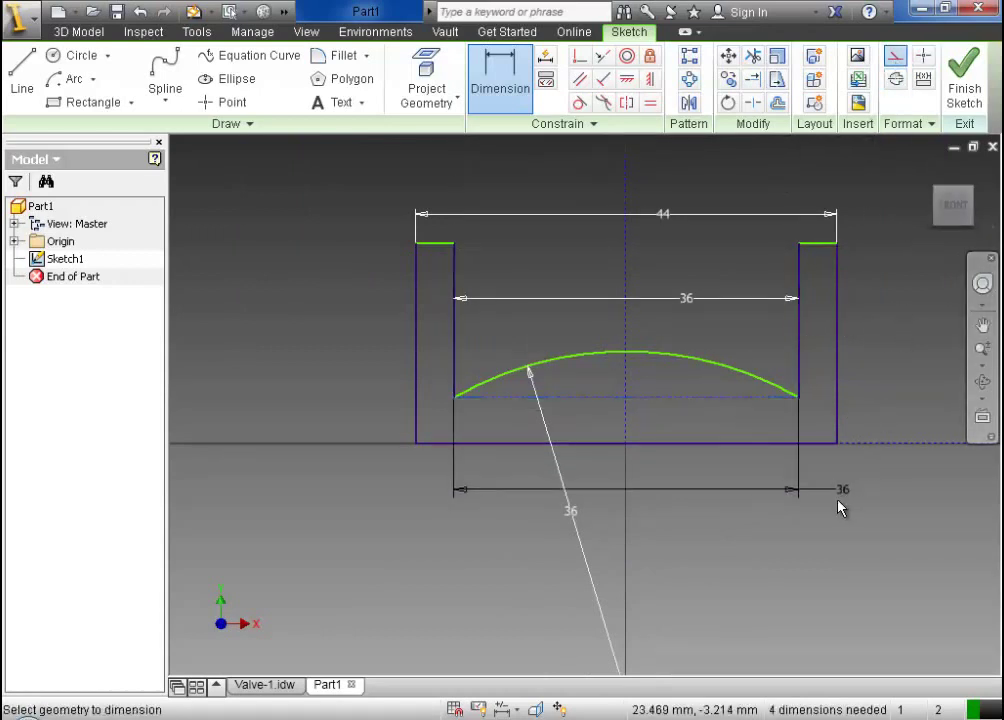
key("Escape")
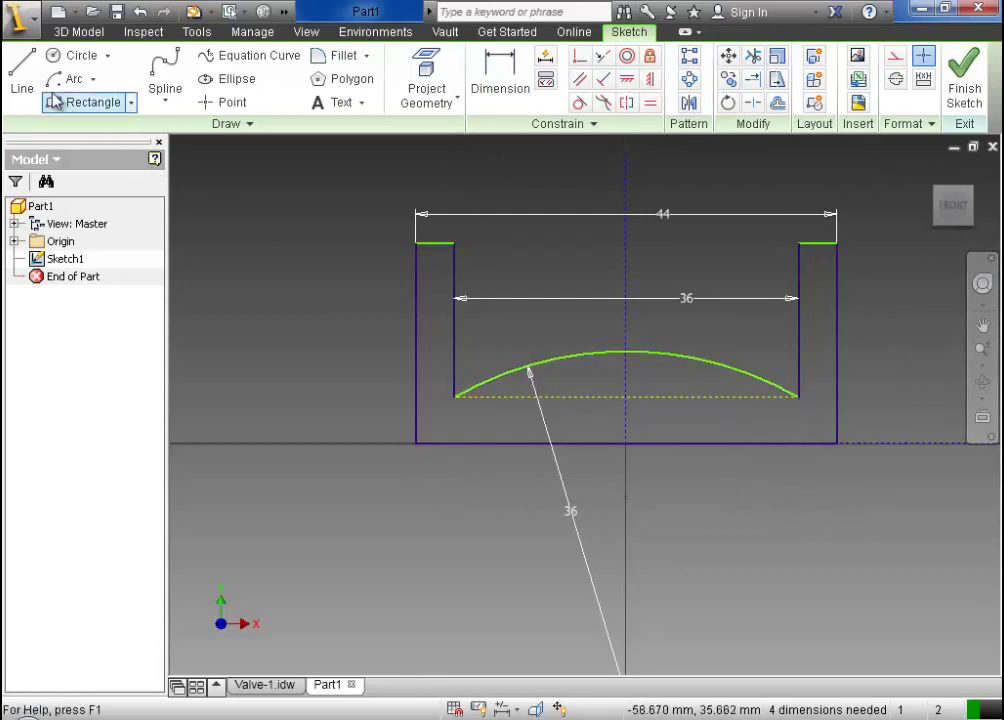
Draw a horizontal line about 38 mm long from the origin along negative X and convert it to a centerline
left_click(22, 70)
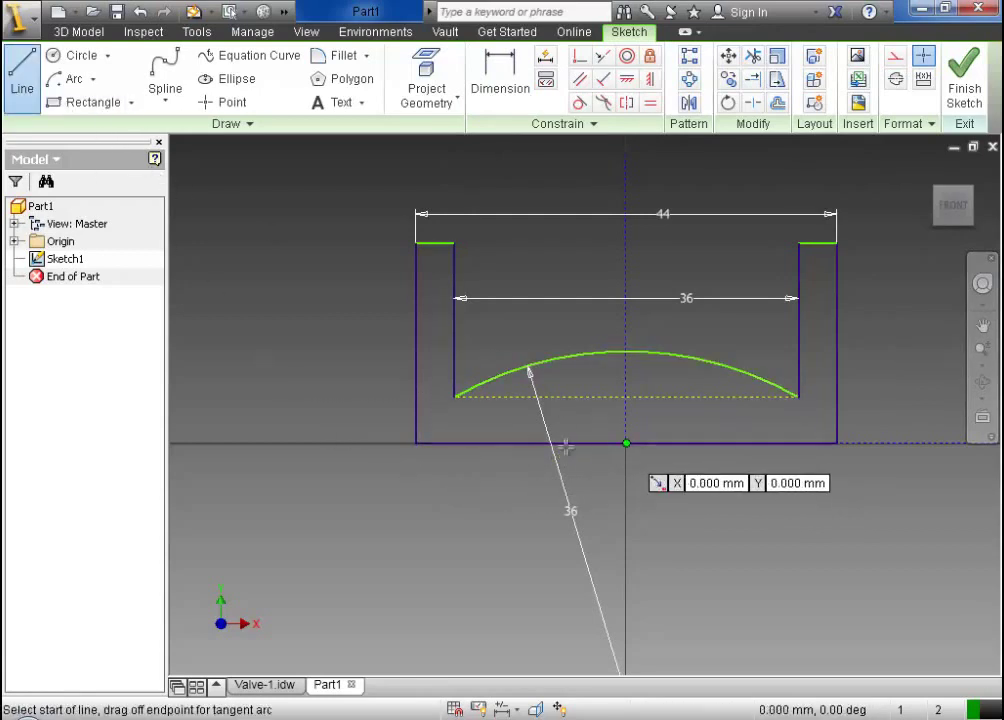
left_click(626, 443)
left_click(265, 445)
key("Escape")
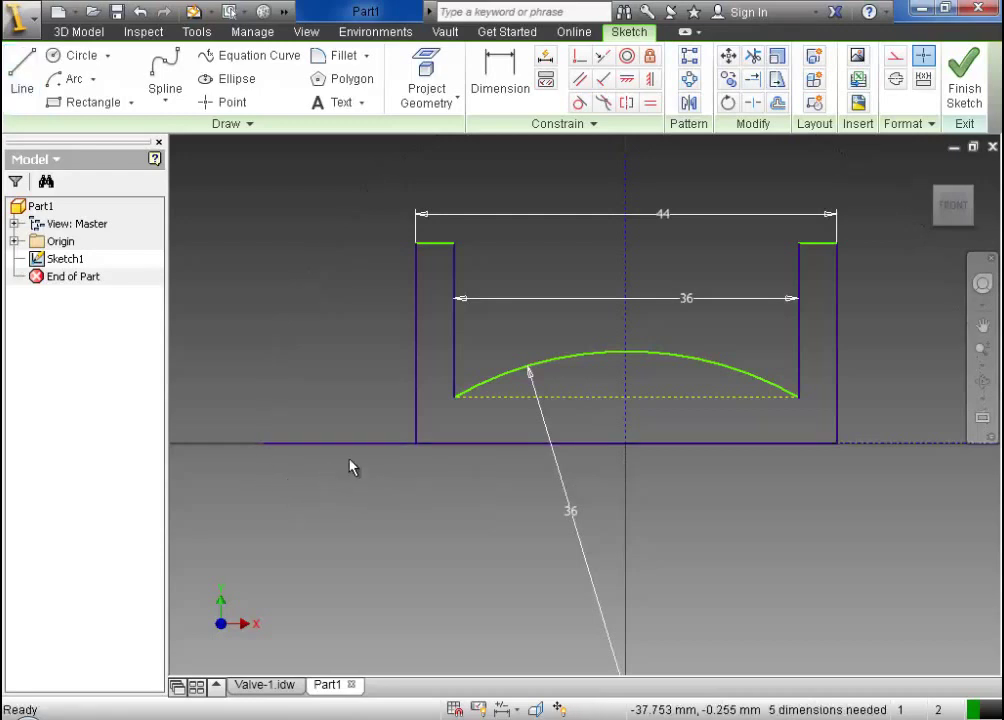
left_click(632, 474)
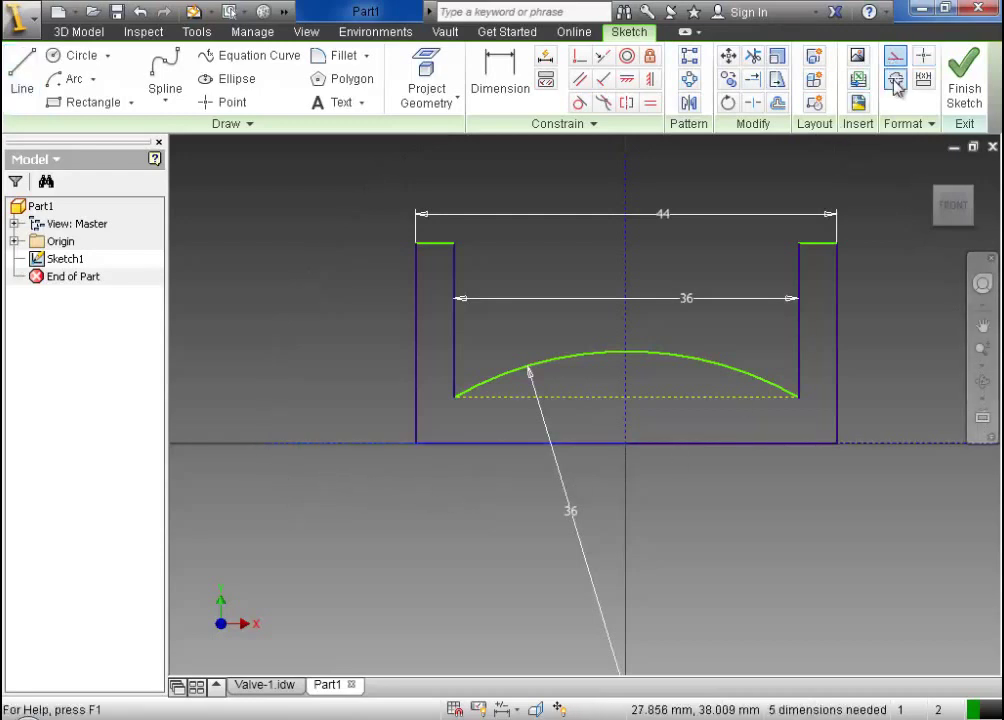
left_click(923, 55)
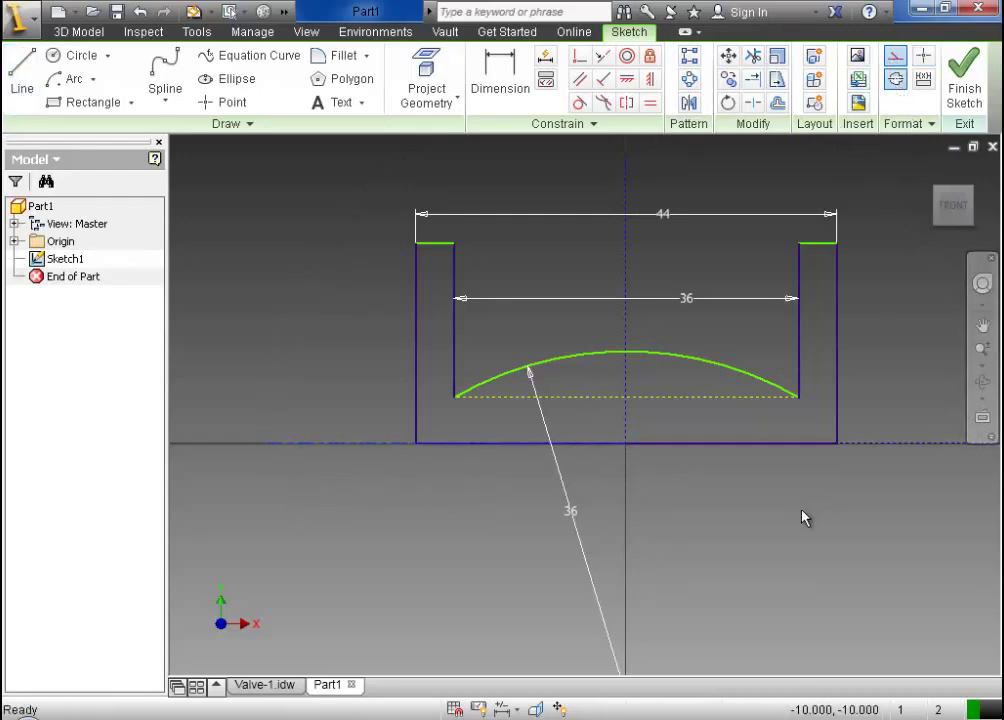
Add an 18 mm diameter dimension between the construction line under the arc and the horizontal centerline
left_click(508, 98)
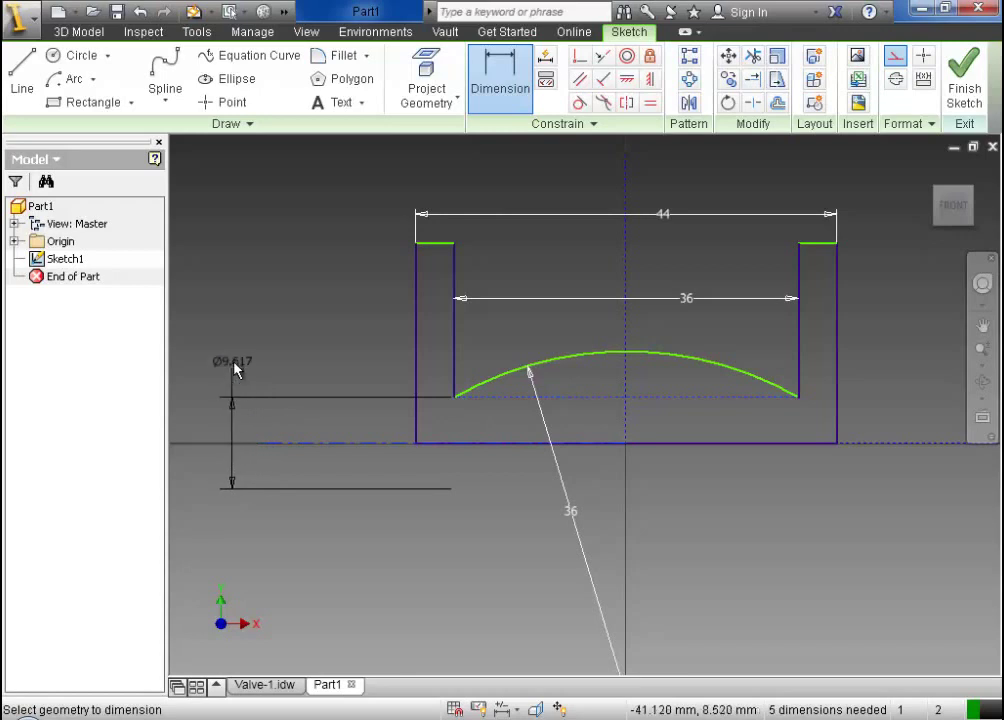
left_click(235, 370)
type("18")
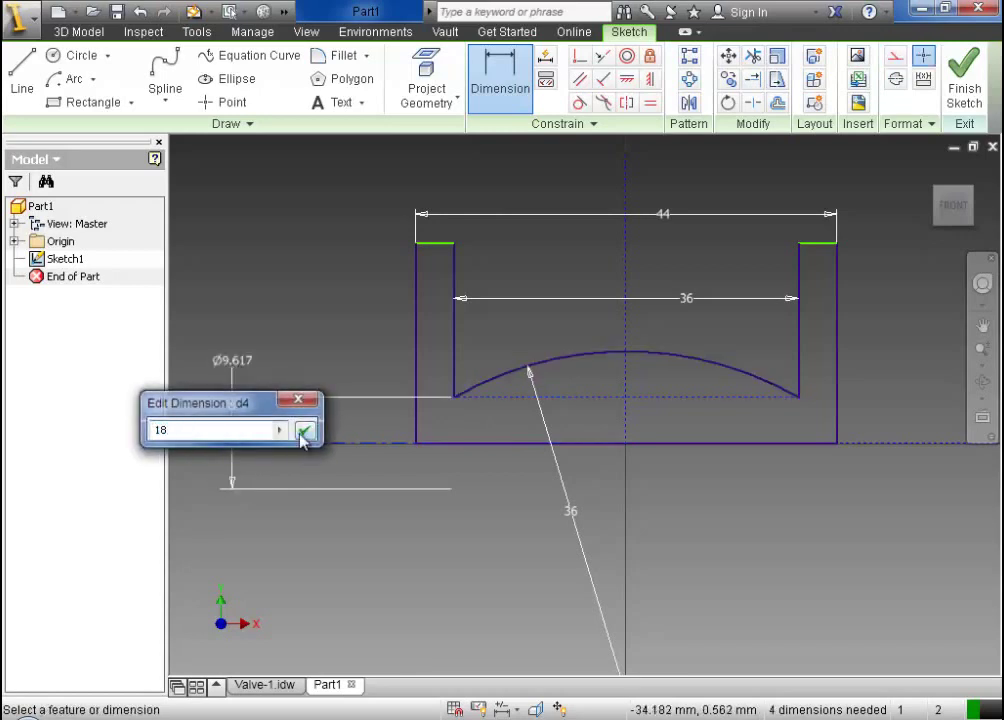
left_click(304, 431)
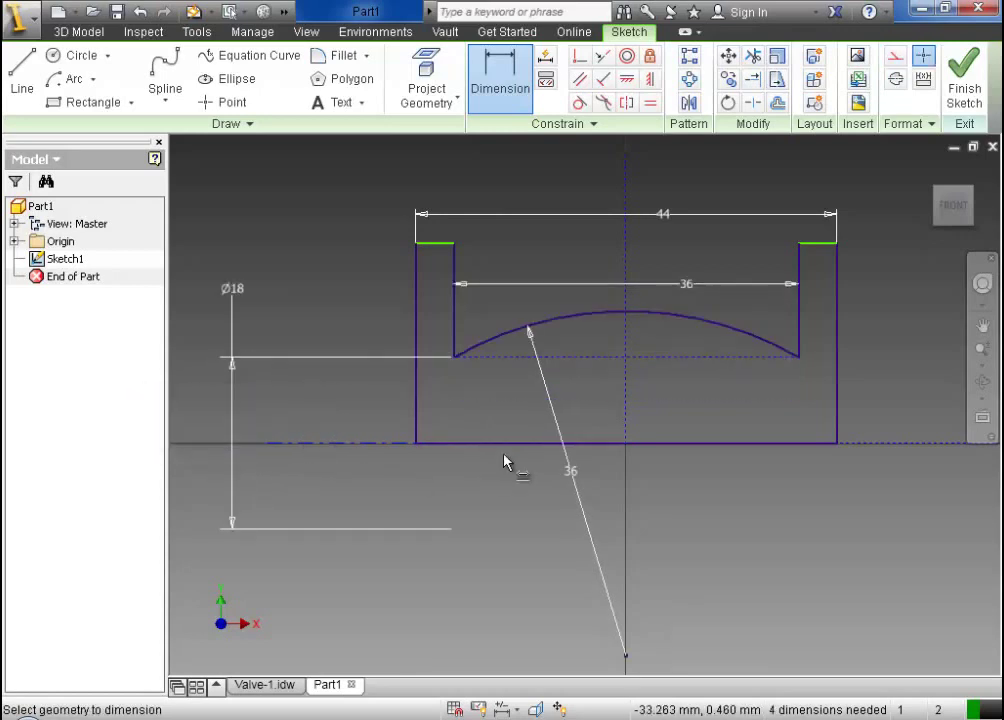
Add a 36 mm diameter dimension between the flange's top edge and the horizontal centerline
left_click(433, 246)
left_click(374, 446)
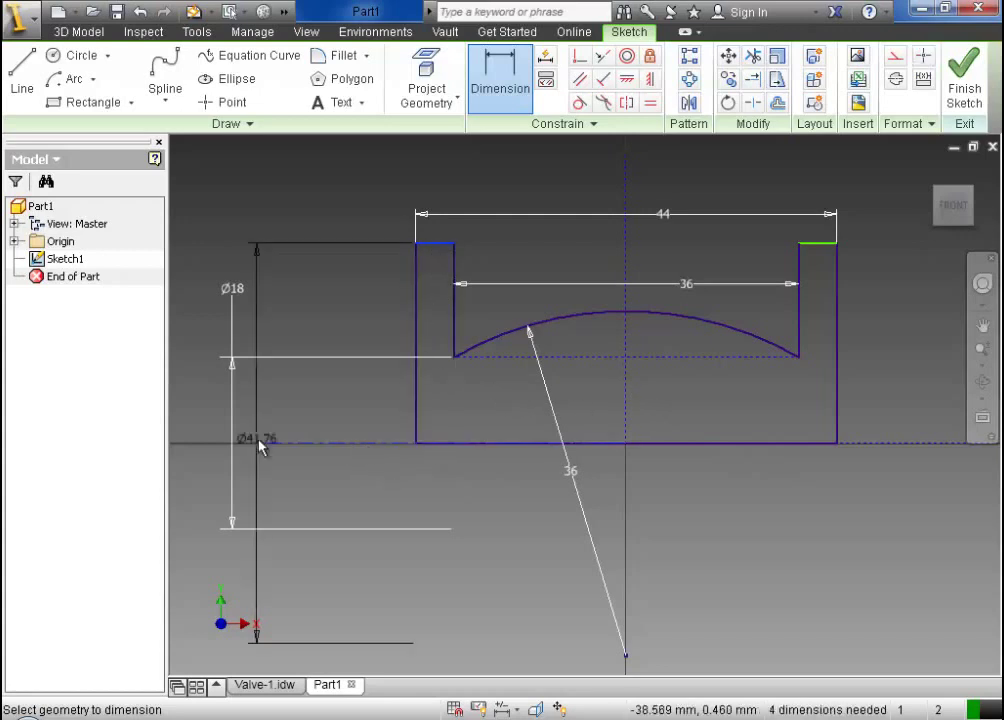
scroll(312, 440, "up", 5)
scroll(235, 432, "down", 3)
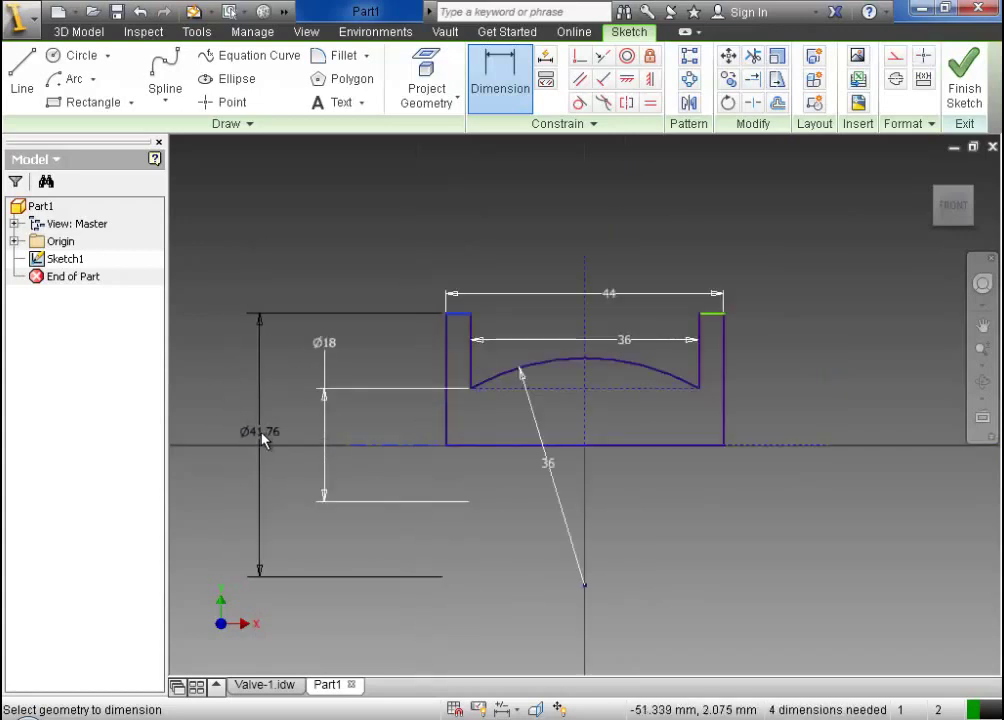
left_click(268, 435)
type("36")
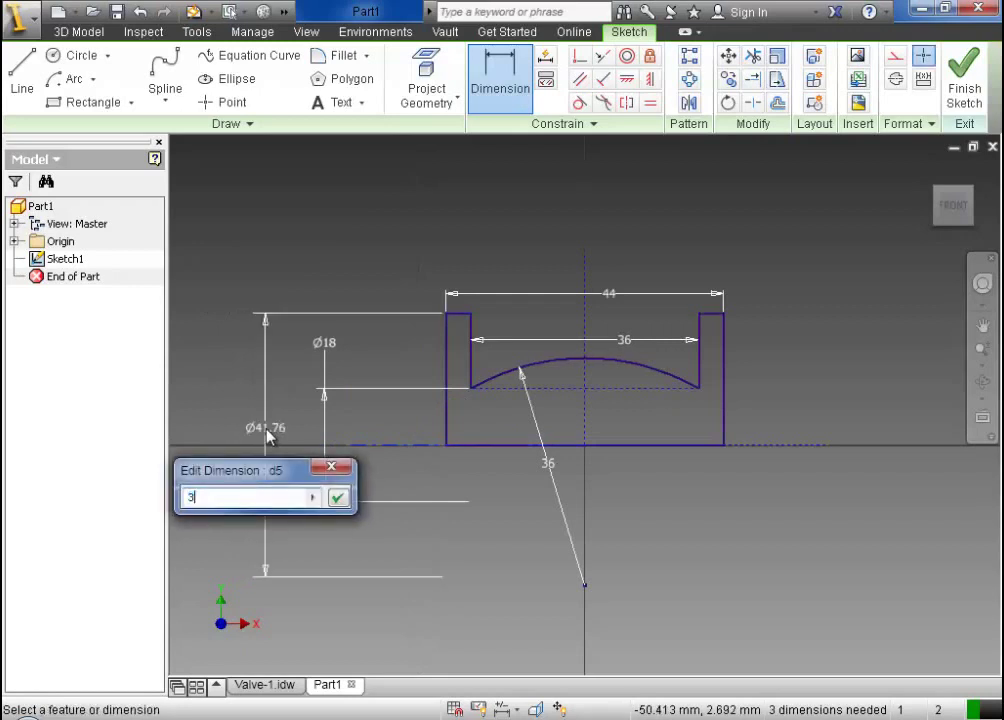
left_click(338, 497)
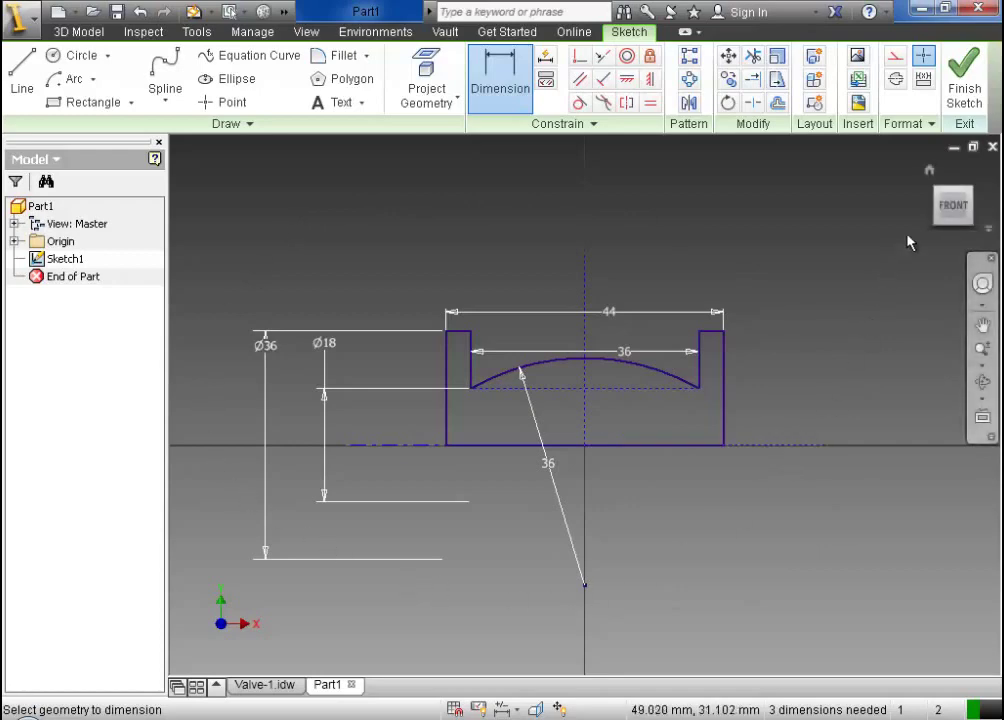
Finish the profile sketch and revolve it by an angle of 180 degrees in Direction 1, making a half body behind the sketch plane
left_click(958, 95)
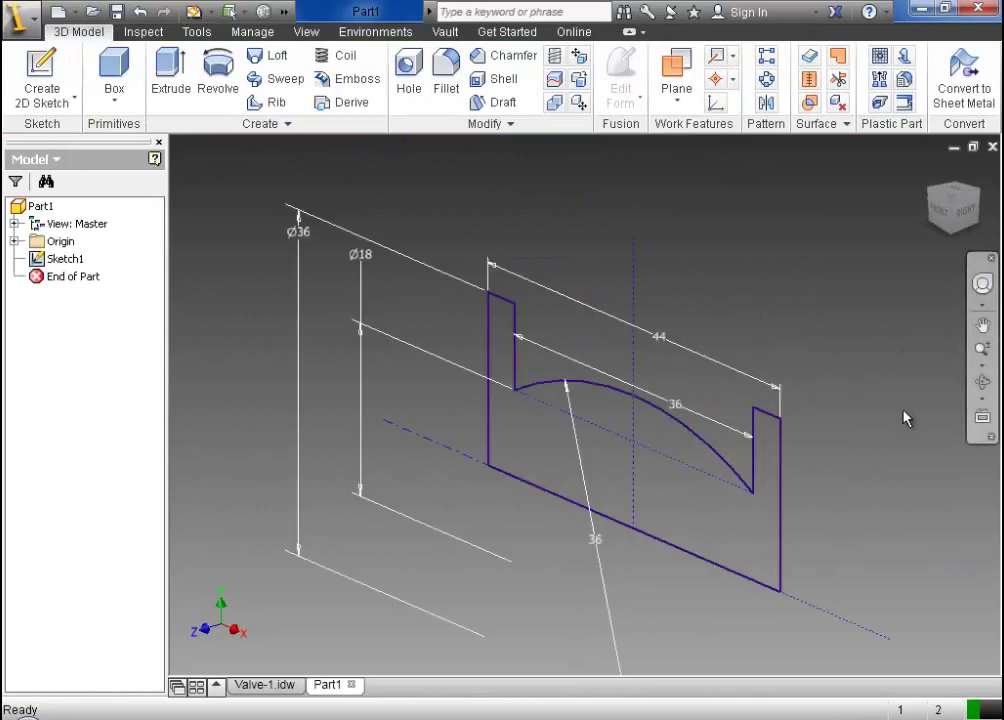
left_click(220, 90)
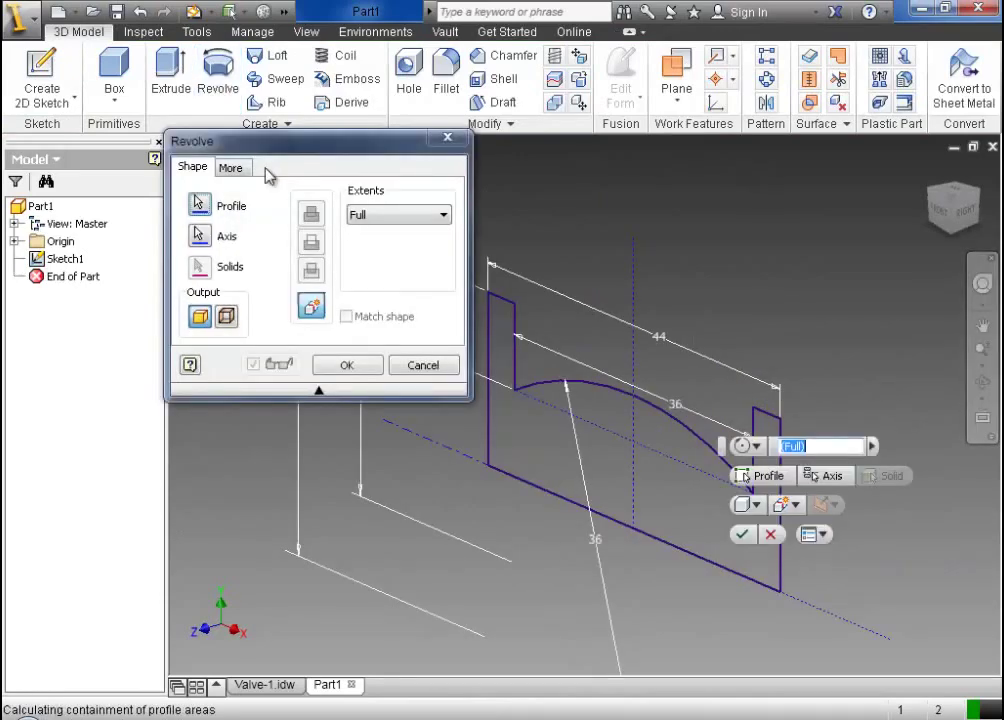
left_click(398, 216)
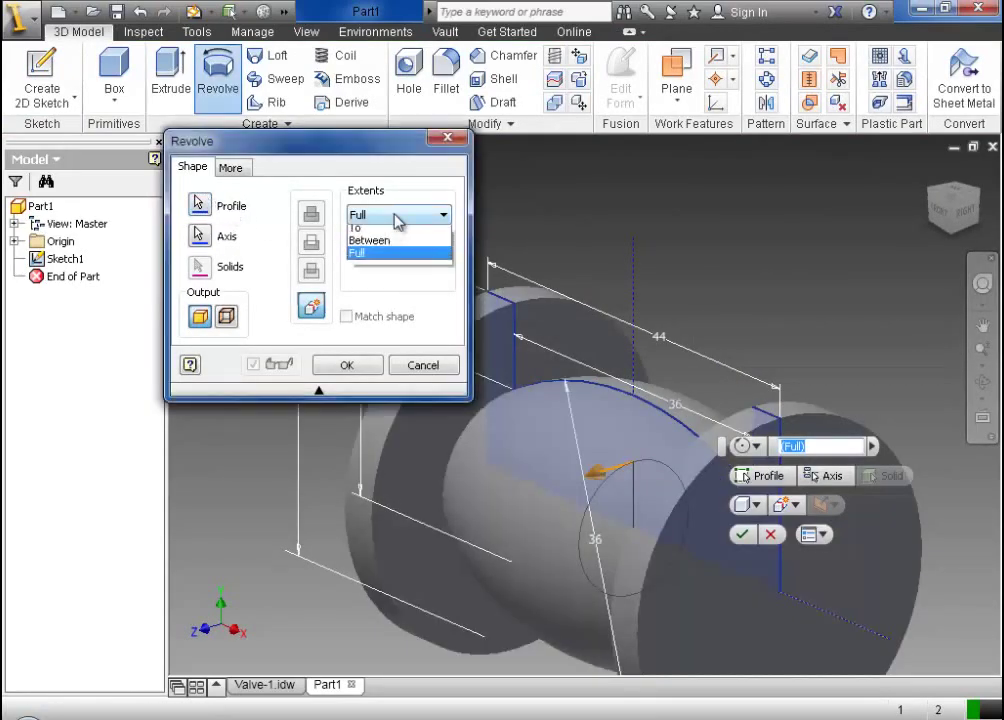
left_click(395, 232)
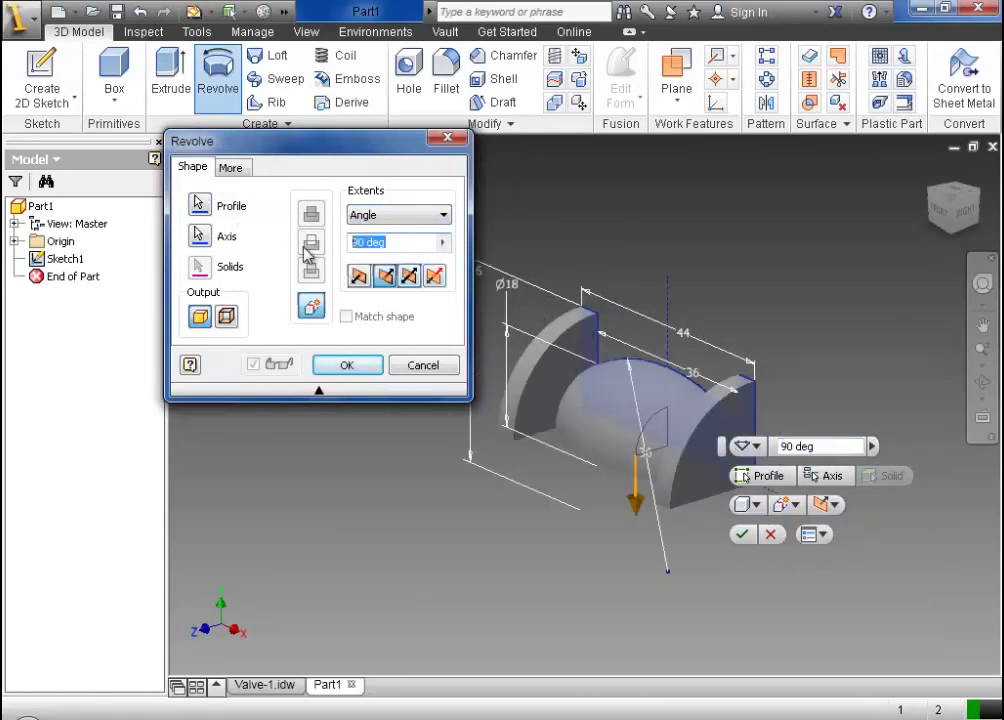
type("180")
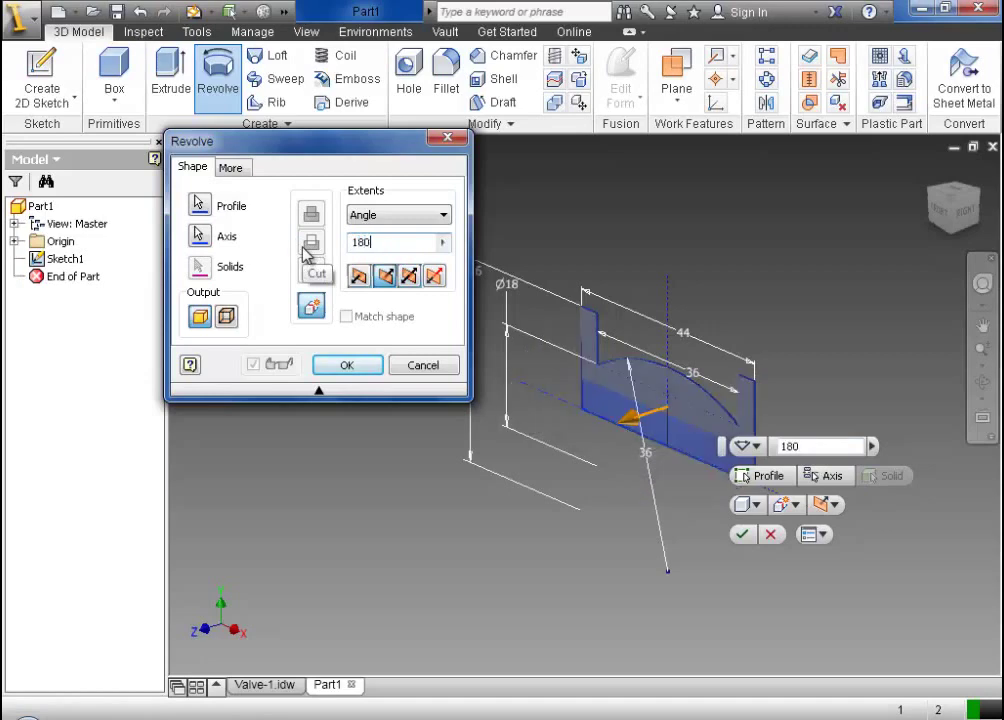
left_click(360, 278)
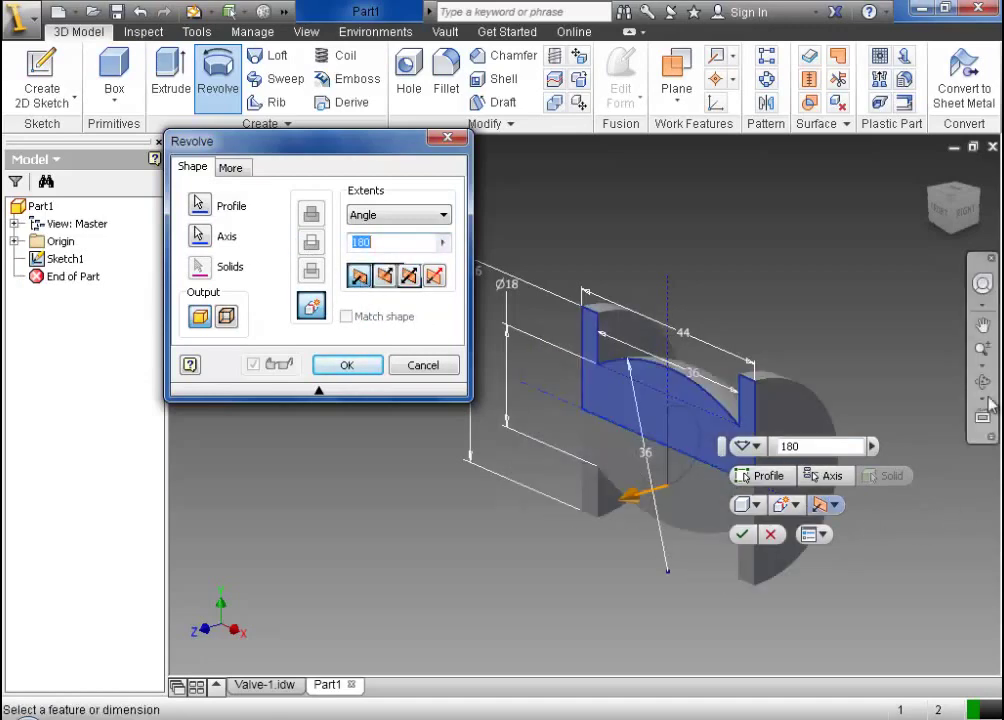
scroll(650, 545, "down", 3)
scroll(581, 527, "up", 3)
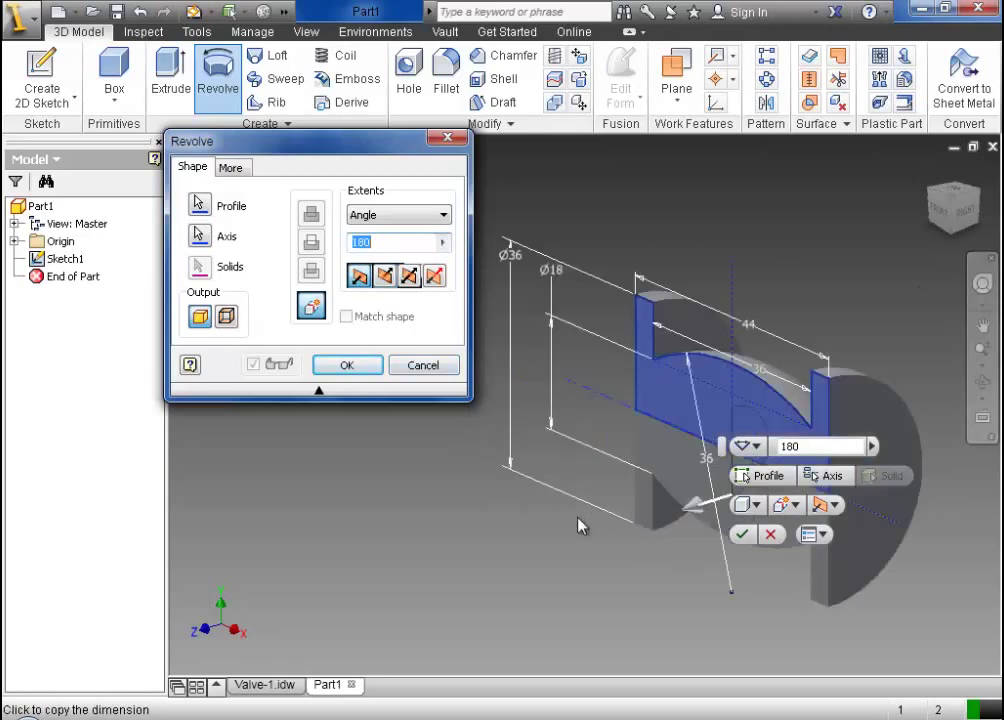
left_click(368, 365)
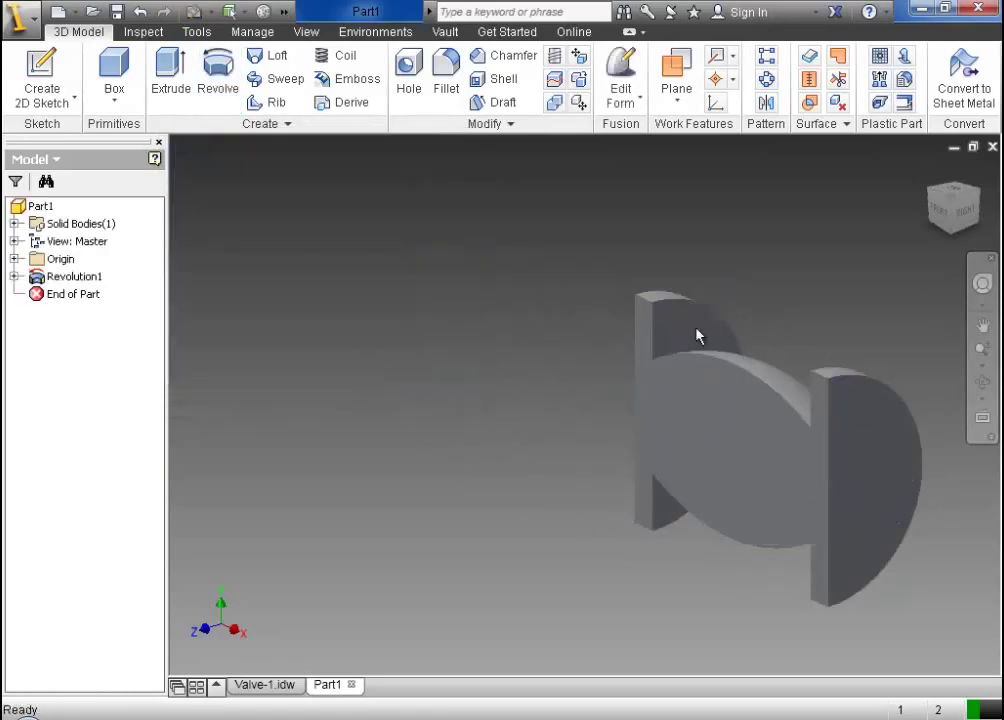
Set the visual style to Shaded with Edges and inspect the revolved half body
left_click(307, 34)
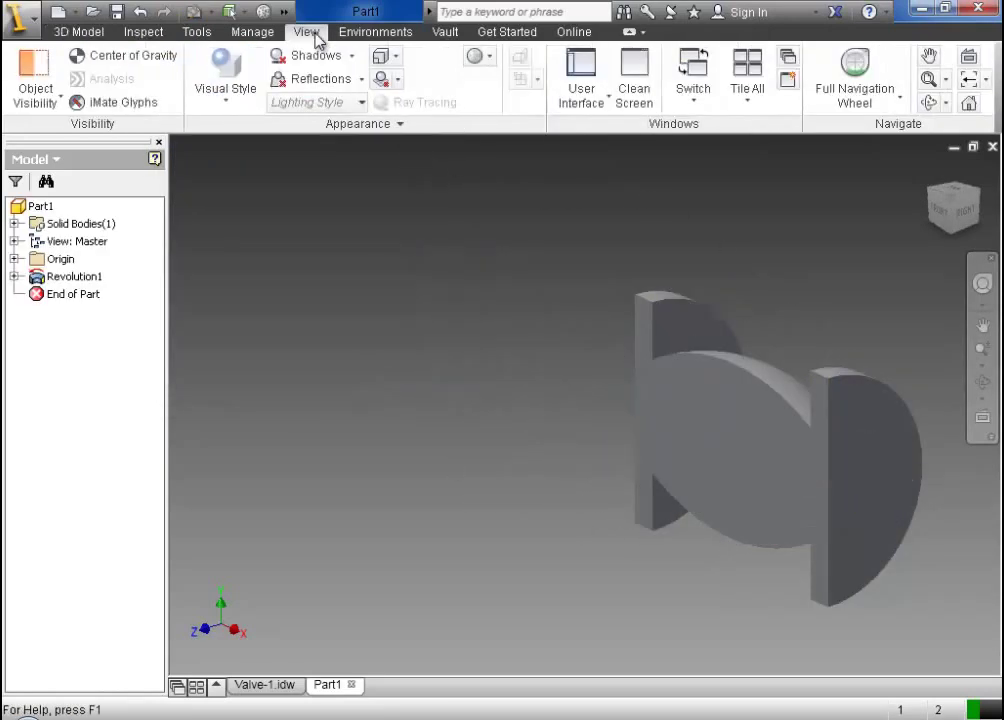
left_click(244, 104)
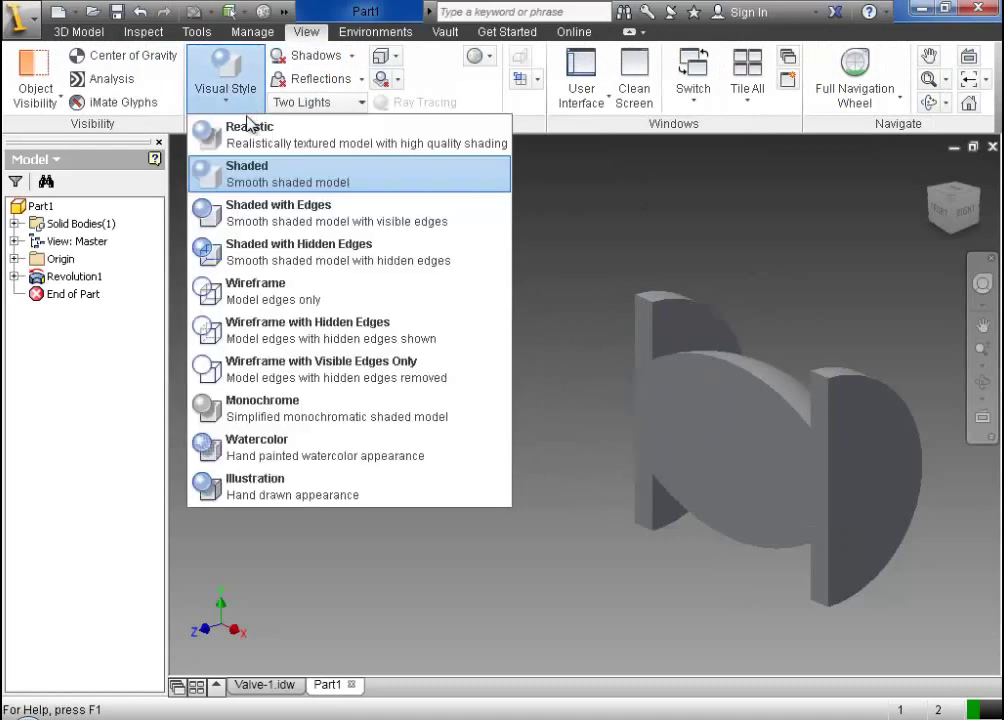
left_click(260, 220)
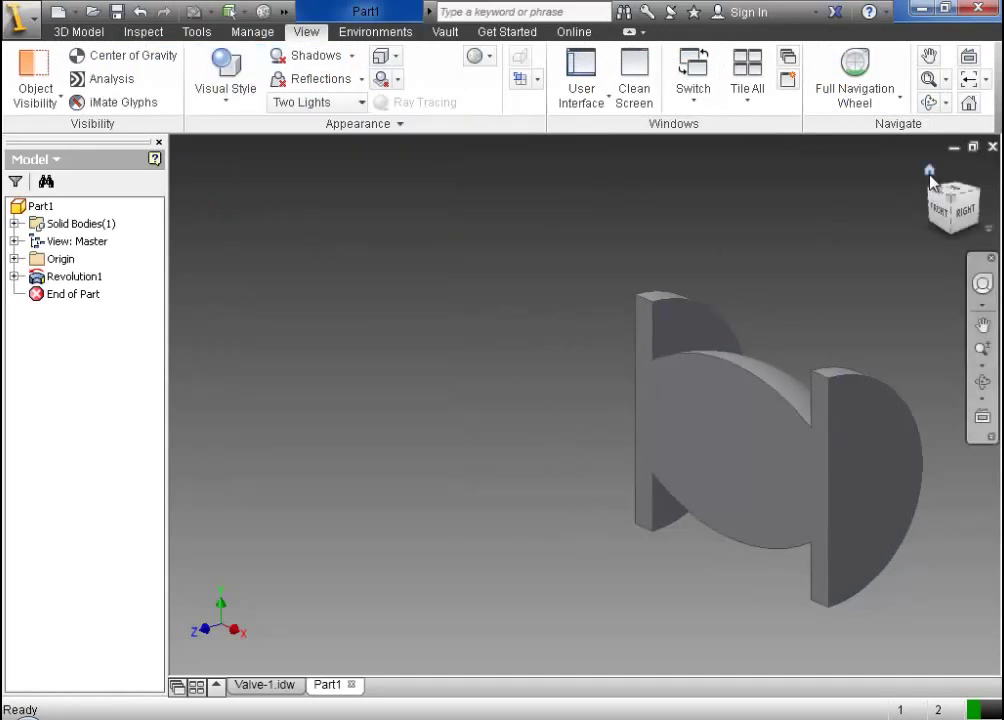
left_click(930, 175)
left_click(981, 382)
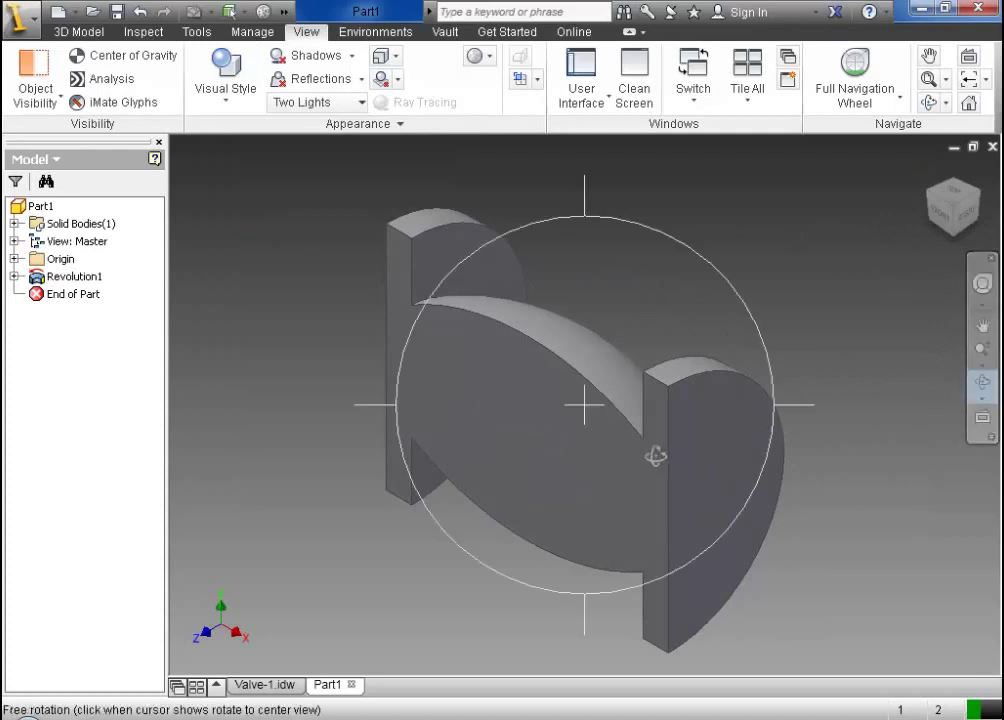
left_click_drag(656, 457, 800, 287)
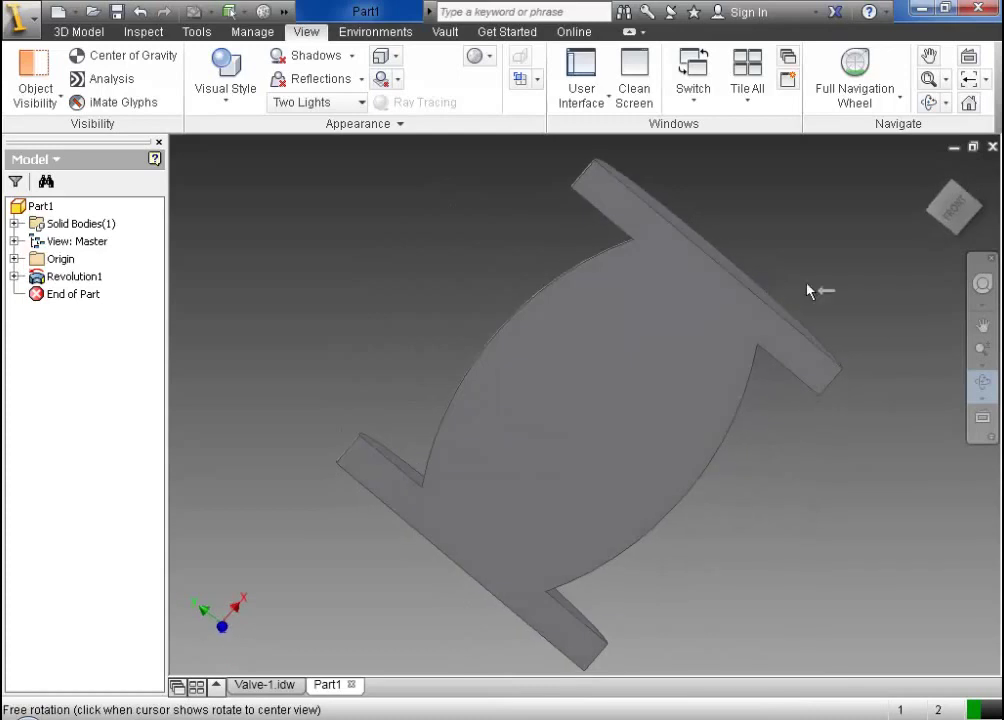
left_click(930, 170)
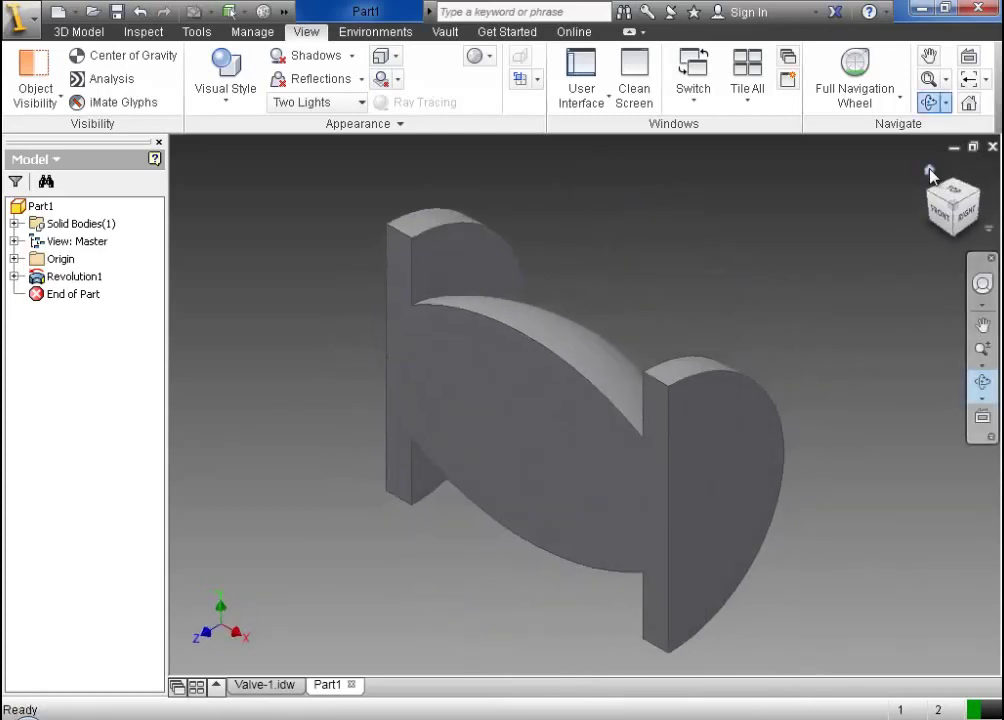
left_click(984, 383)
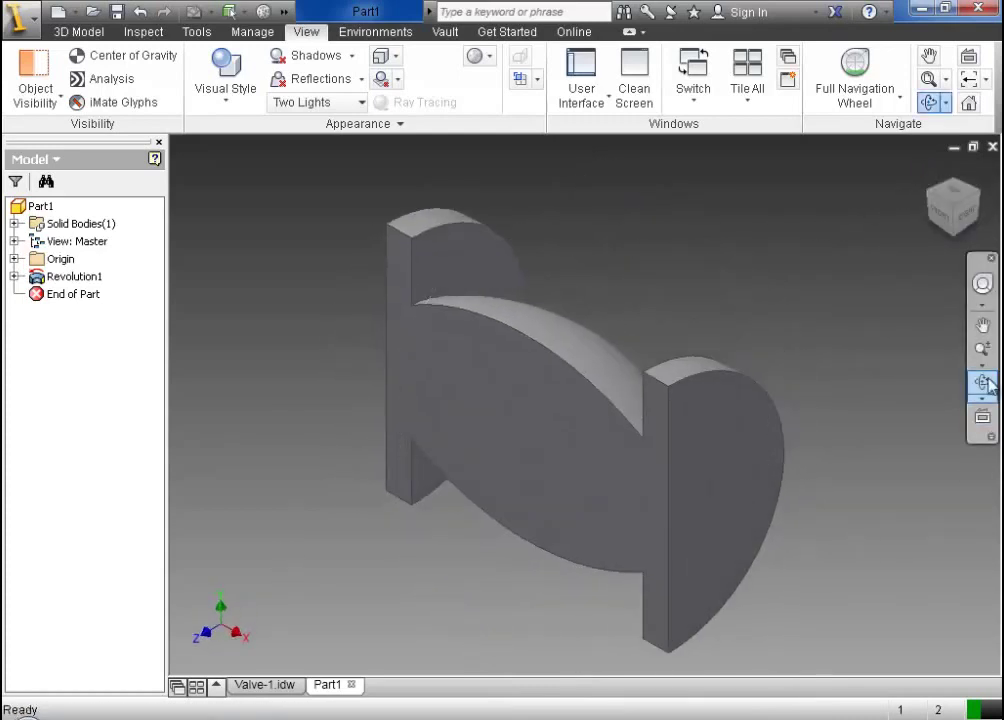
Examine the Valve-1 drawing's section A-A and end view for the upper neck and flange dimensions and the flange's distance from the valve axis
left_click(266, 685)
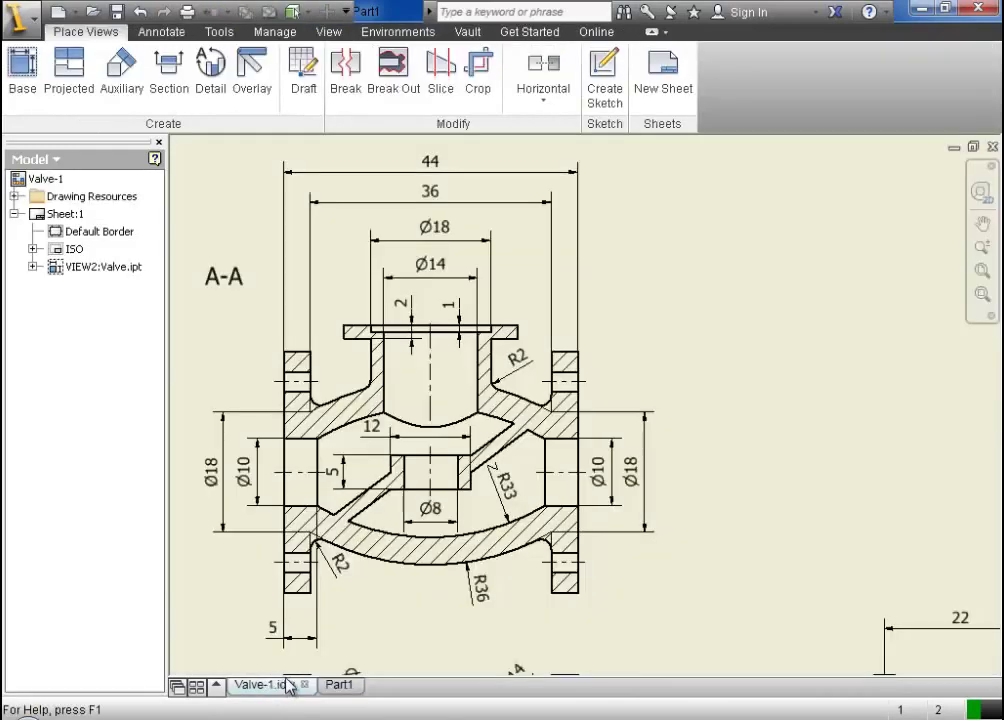
scroll(350, 440, "up", 3)
scroll(524, 594, "down", 3)
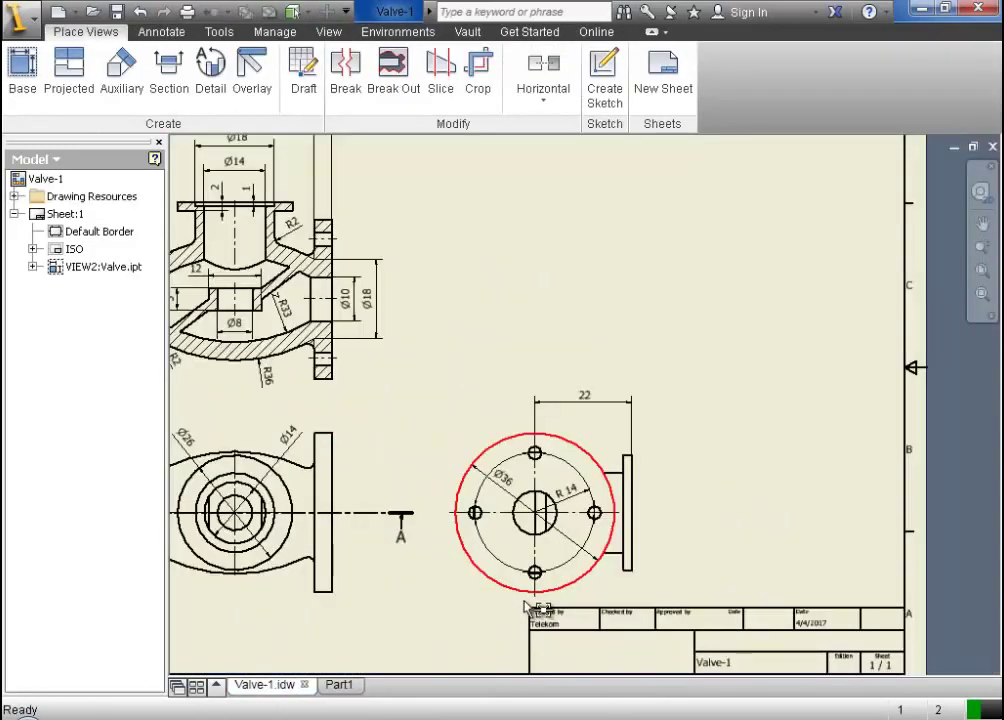
scroll(655, 572, "down", 3)
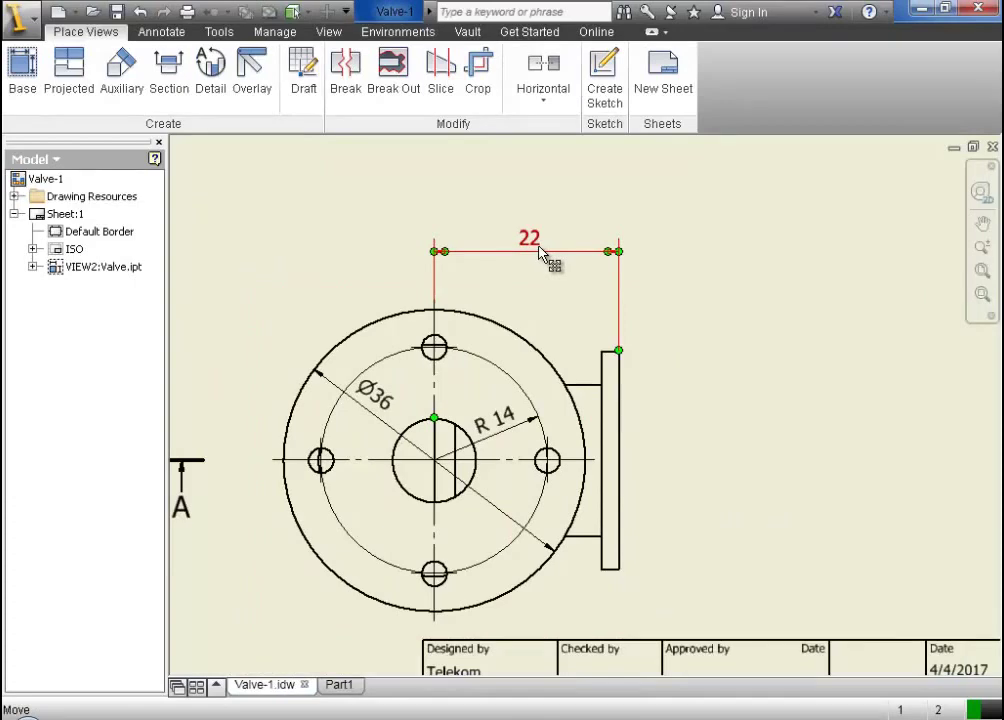
scroll(445, 217, "up", 4)
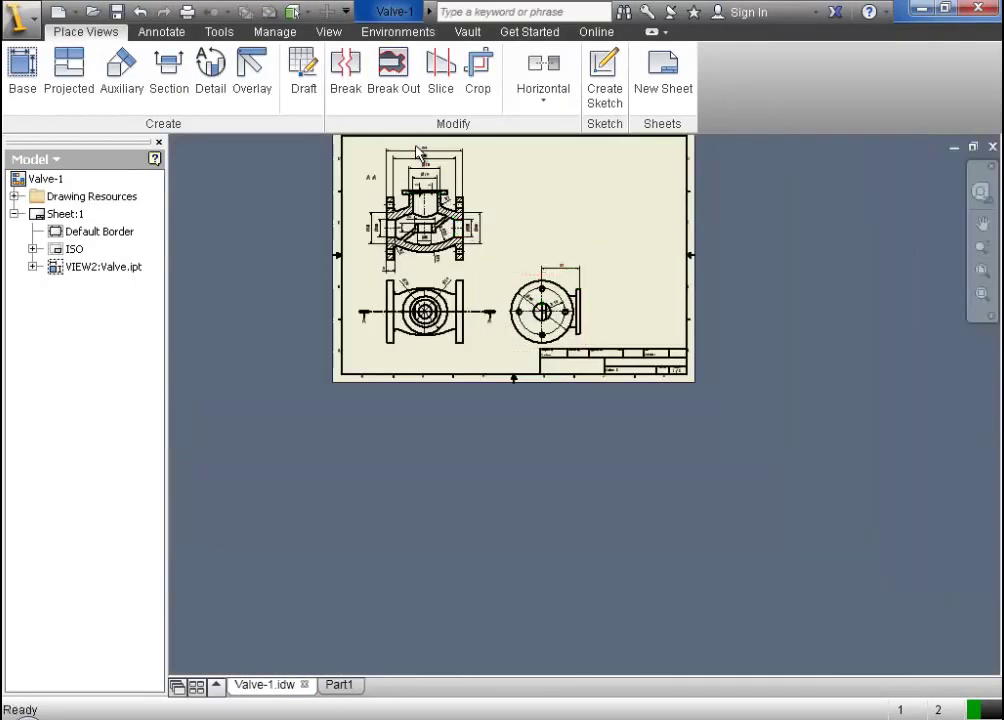
scroll(470, 190, "down", 5)
scroll(343, 221, "down", 2)
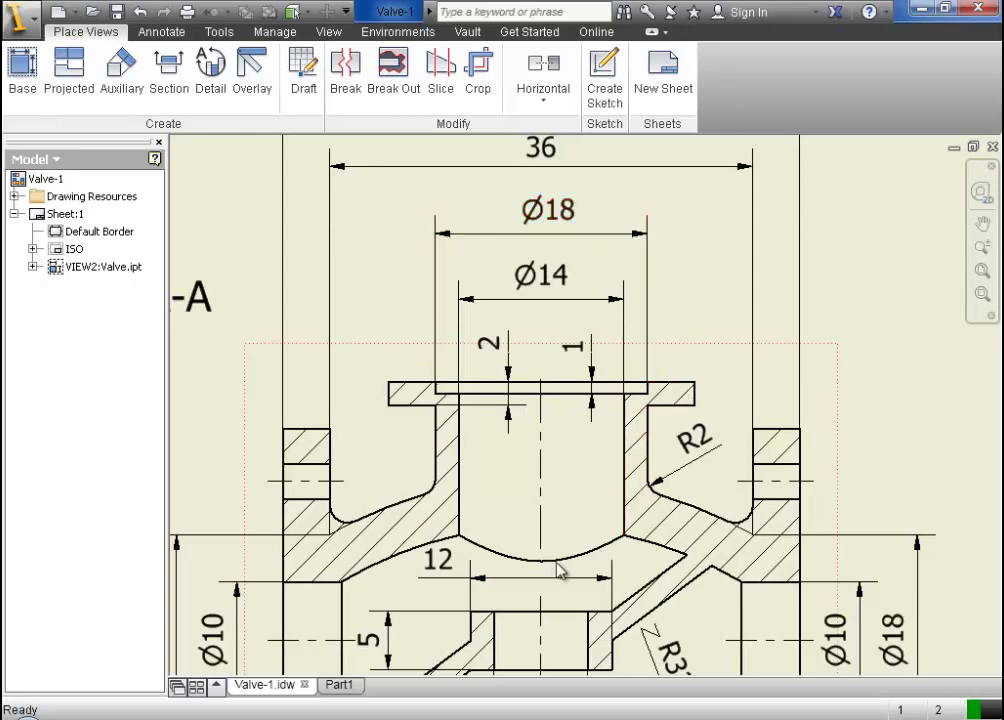
scroll(513, 520, "up", 4)
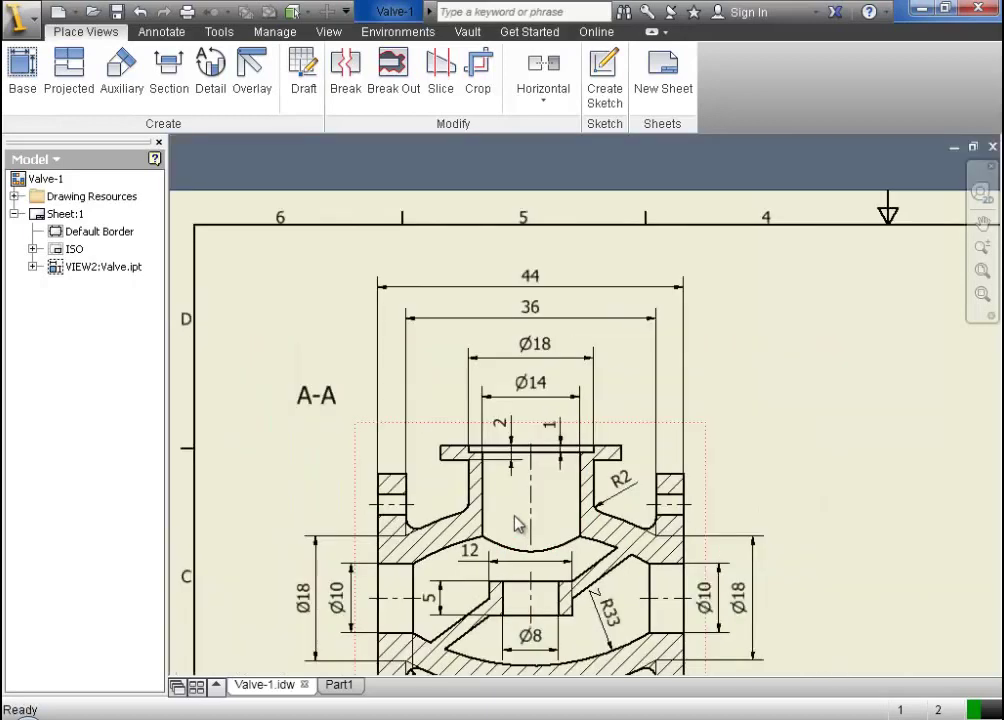
scroll(611, 540, "up", 3)
scroll(731, 622, "down", 5)
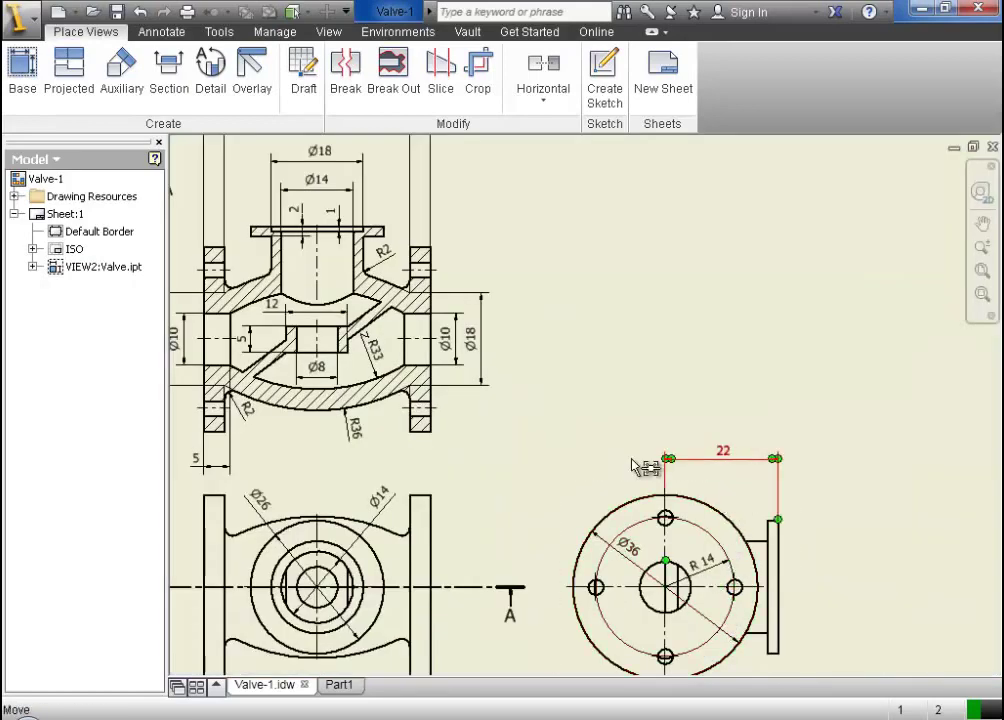
In Part1, create a work plane offset 22 mm above the origin's XZ plane
left_click(350, 686)
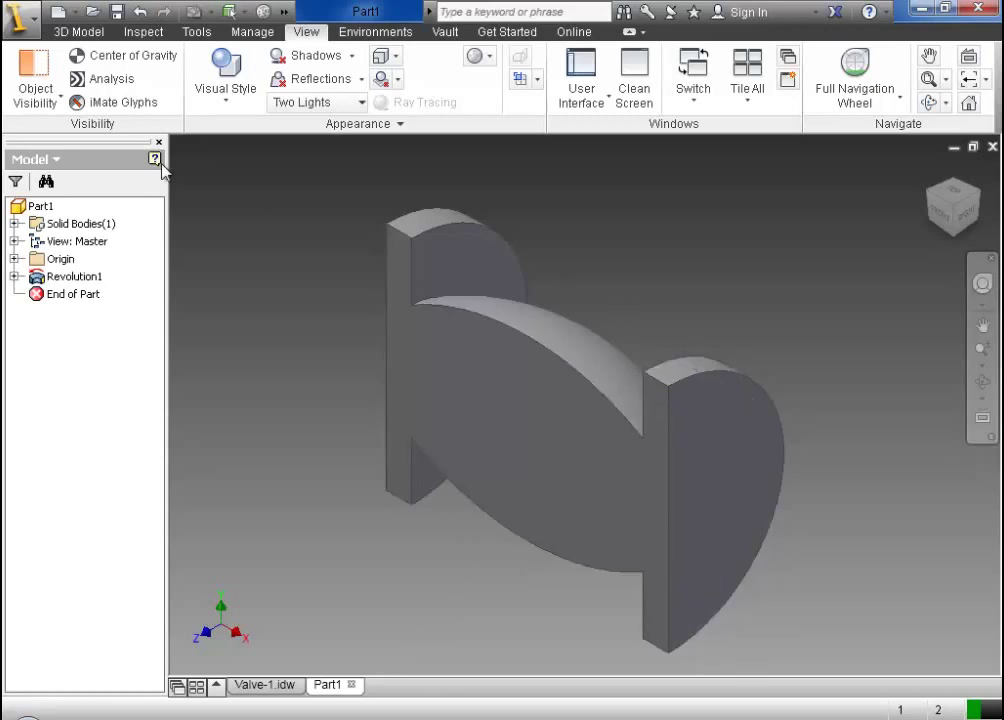
left_click(78, 33)
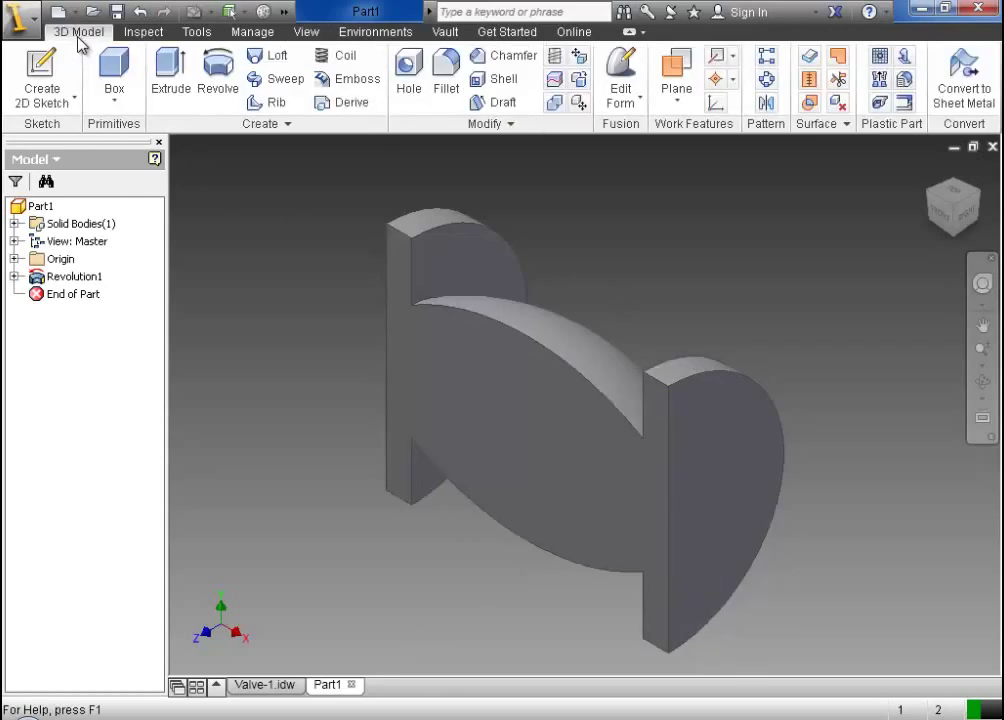
left_click(686, 97)
left_click(686, 178)
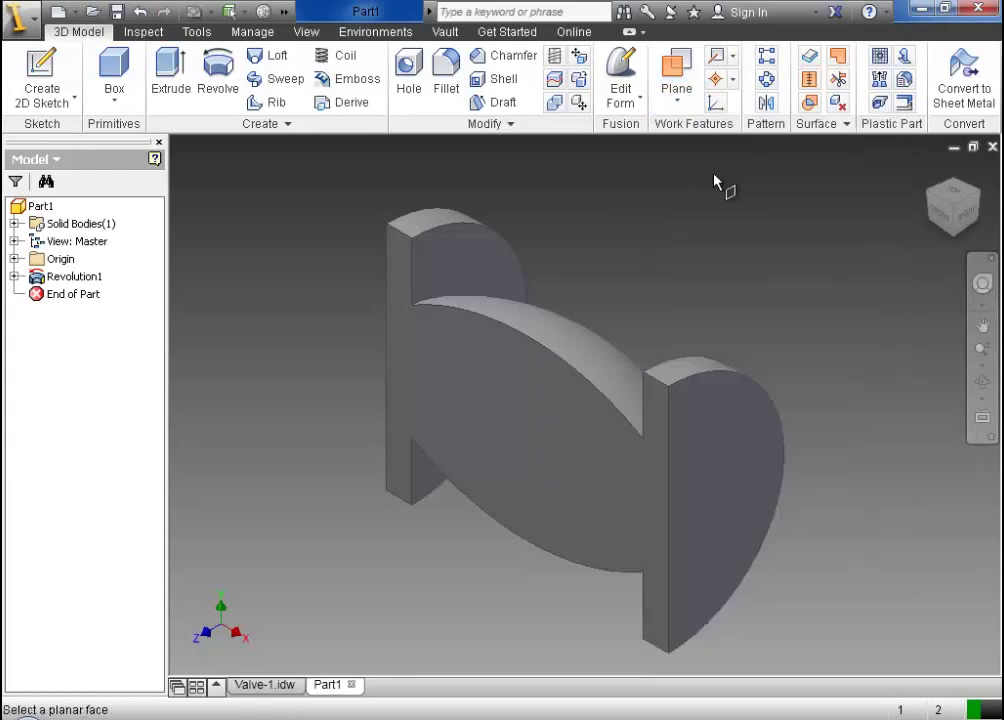
left_click(14, 259)
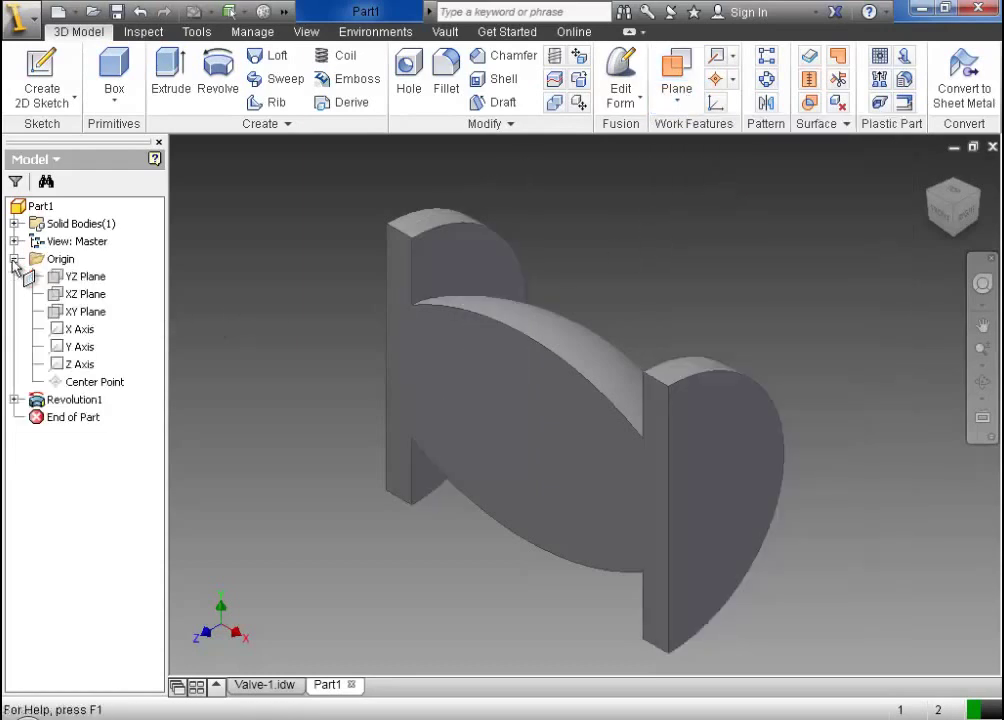
left_click(80, 294)
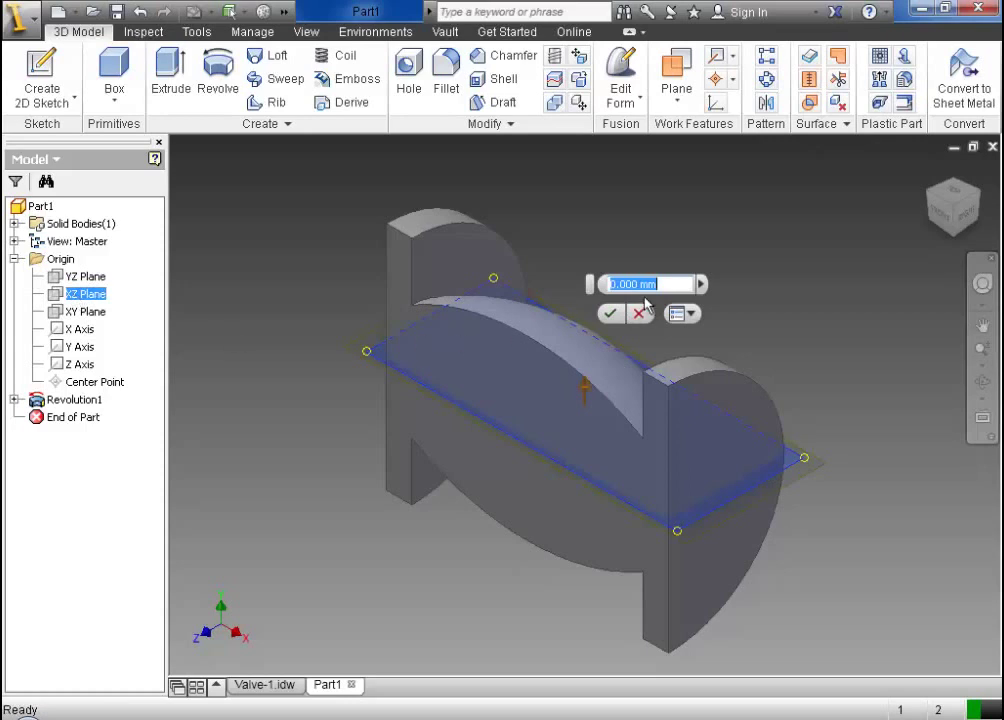
left_click(610, 285)
type("2")
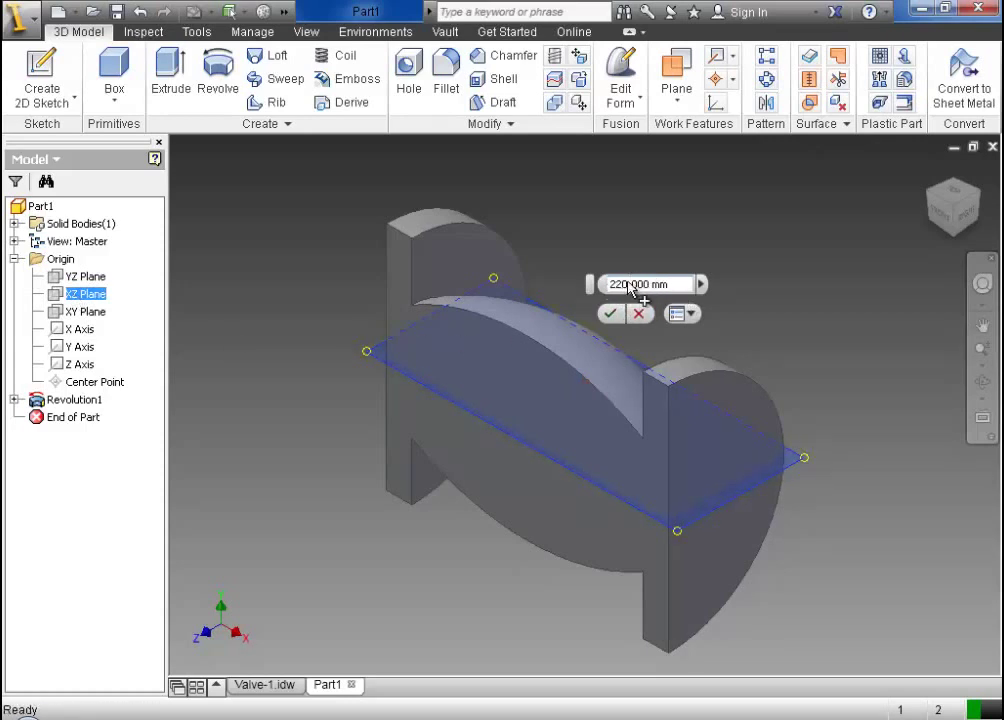
type("2")
key("Delete")
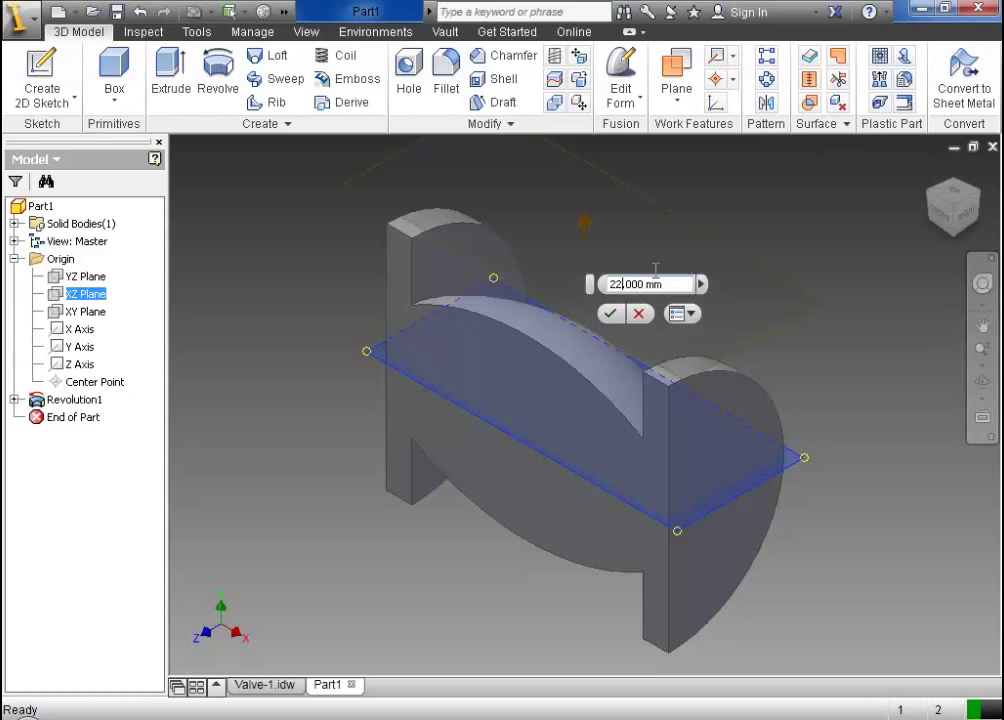
left_click(611, 316)
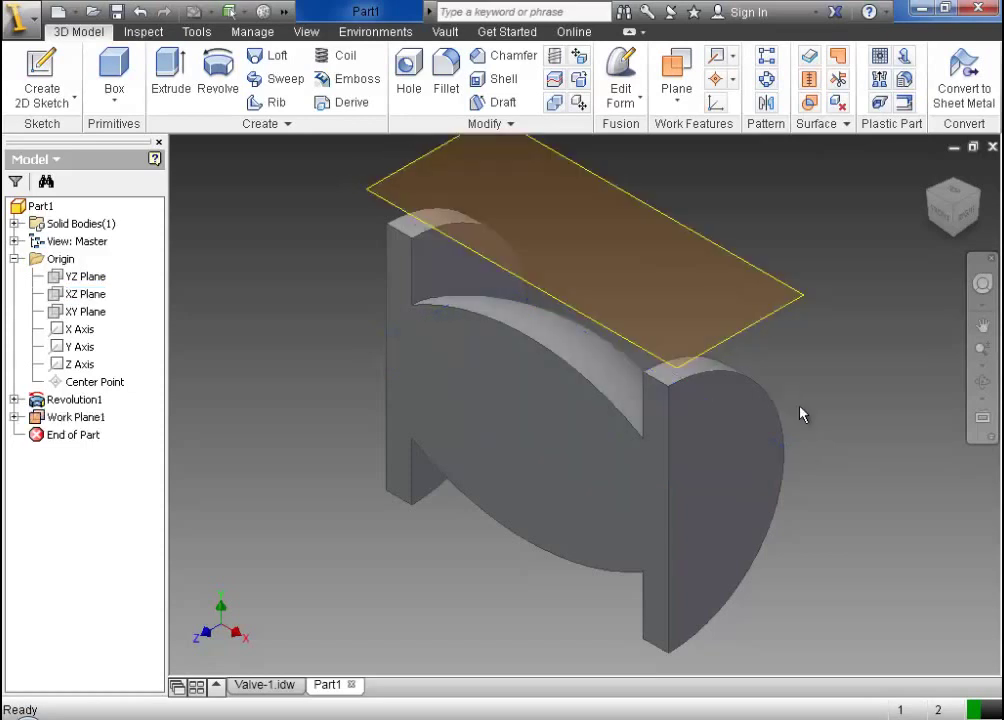
Start a new sketch on the offset work plane and orient it with positive X pointing right
left_click(800, 309)
left_click(838, 292)
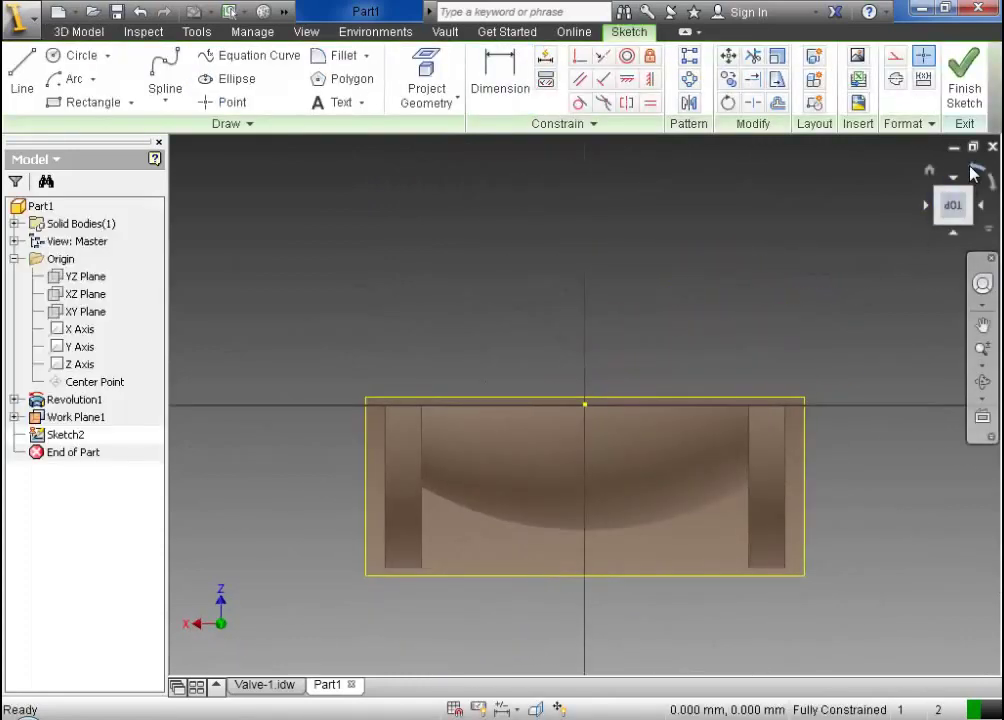
left_click(975, 174)
left_click(975, 174)
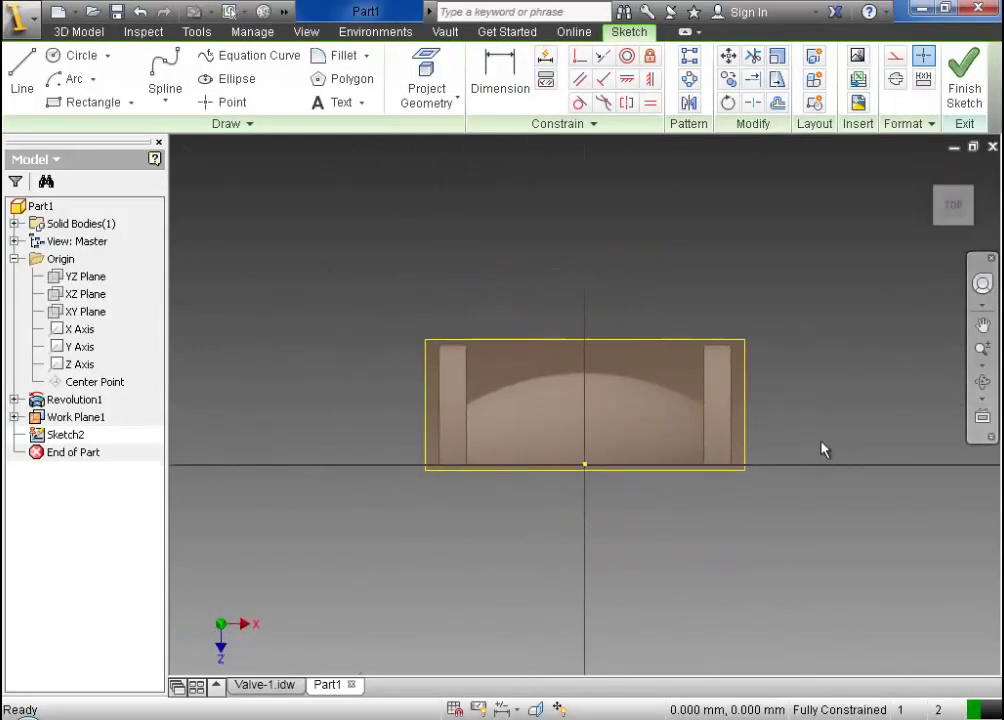
scroll(675, 510, "up", 3)
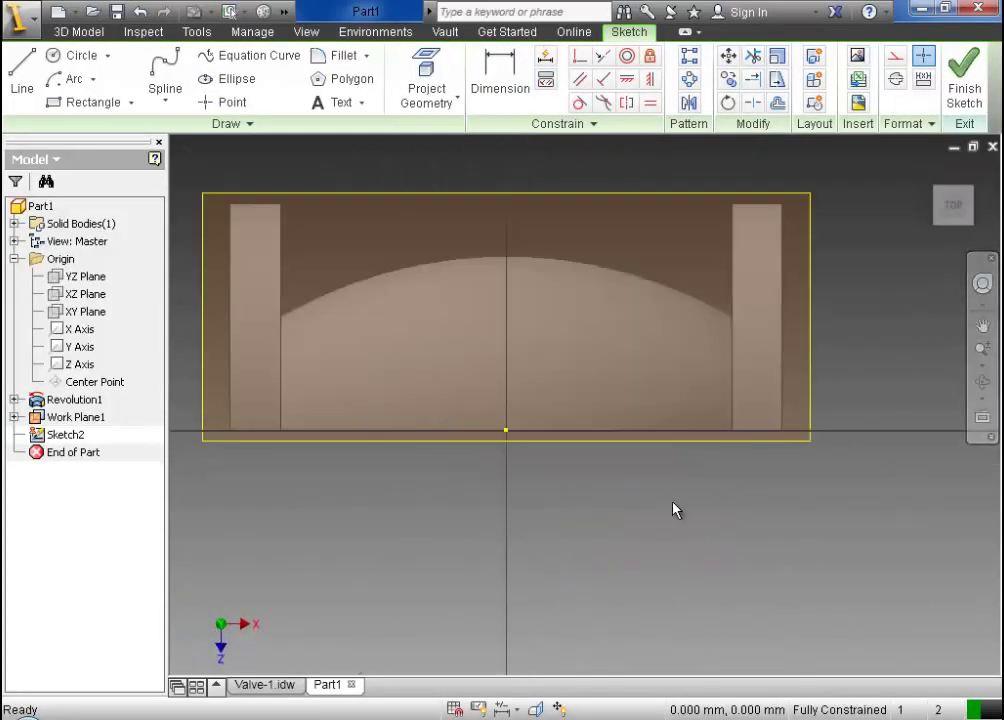
Sketch a semicircular arc of about 10.3 mm radius centred on the origin, bulging over the body, and close it with a straight line
left_click(92, 79)
left_click(105, 188)
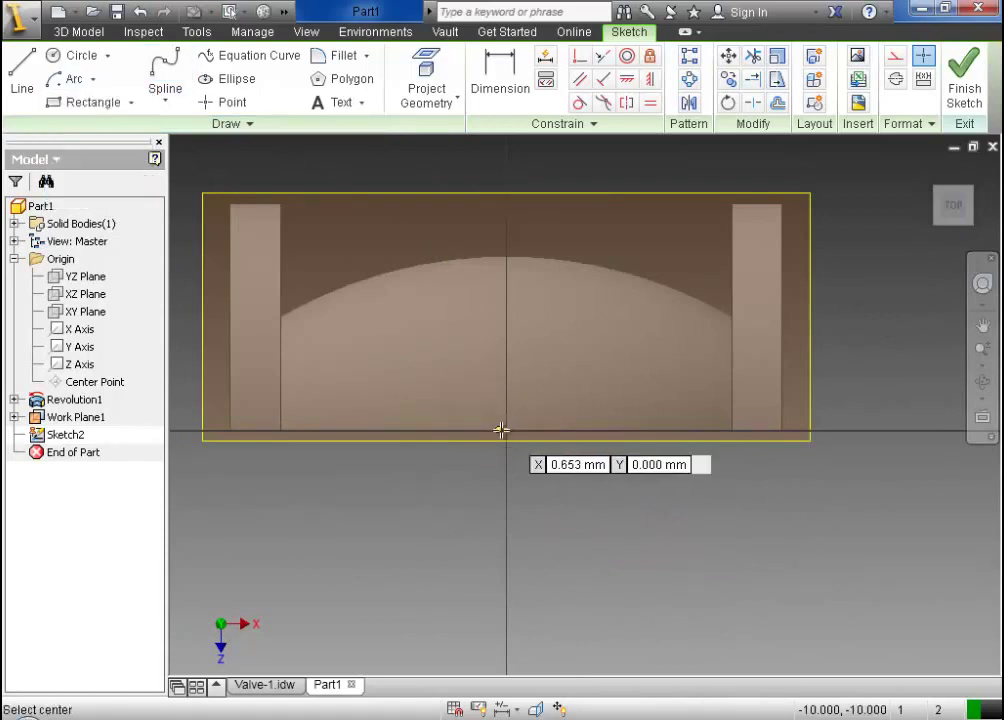
left_click(506, 430)
left_click(377, 430)
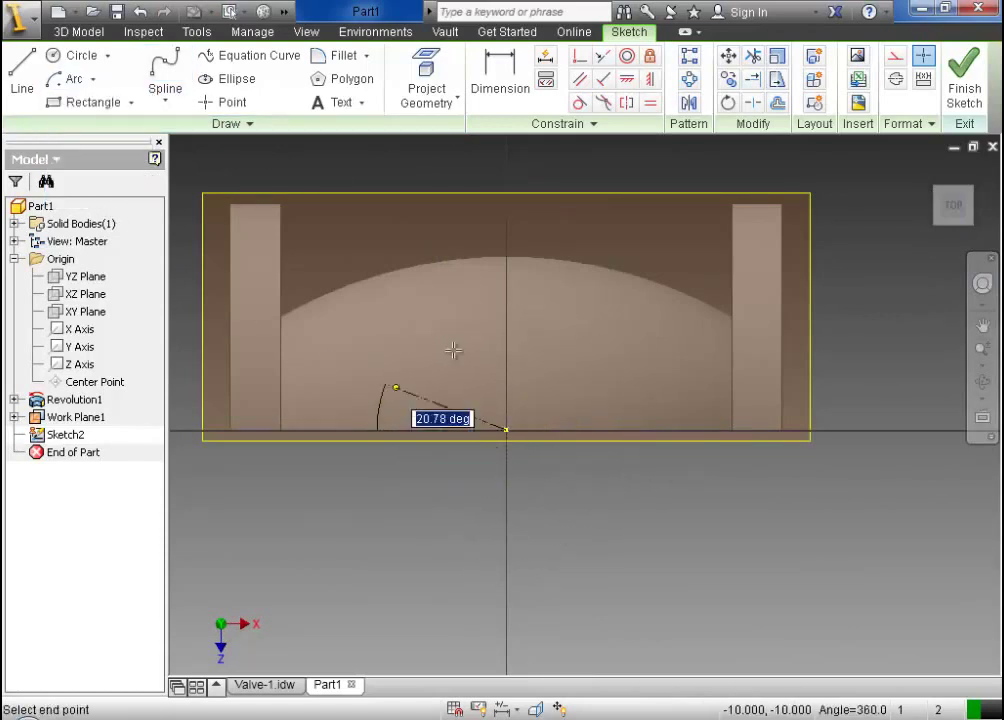
left_click(635, 430)
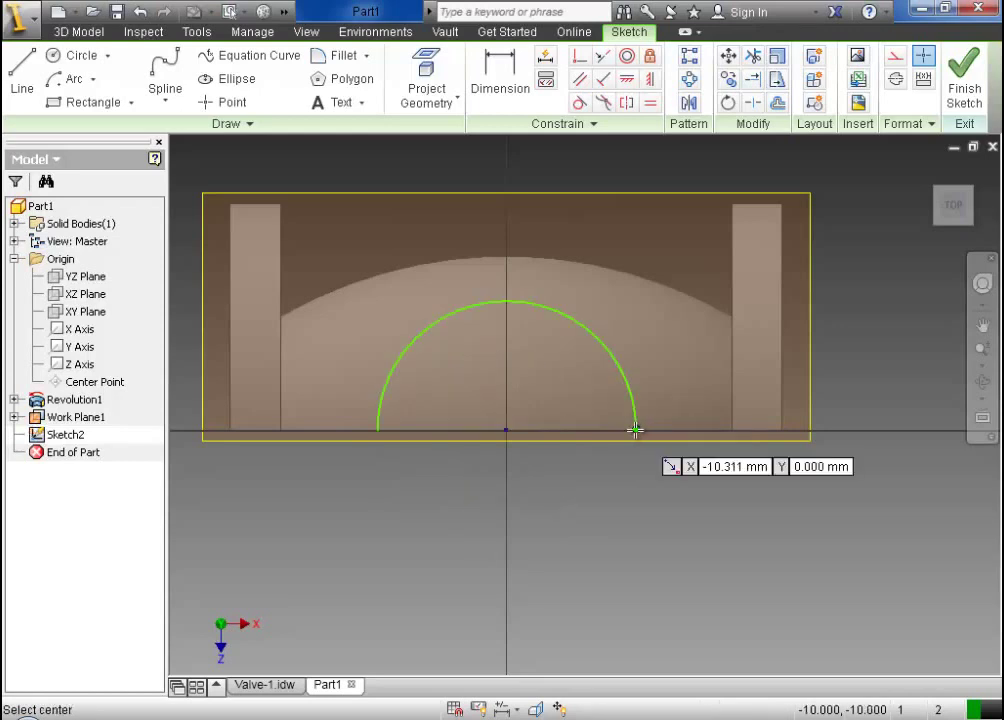
key("Escape")
key("l")
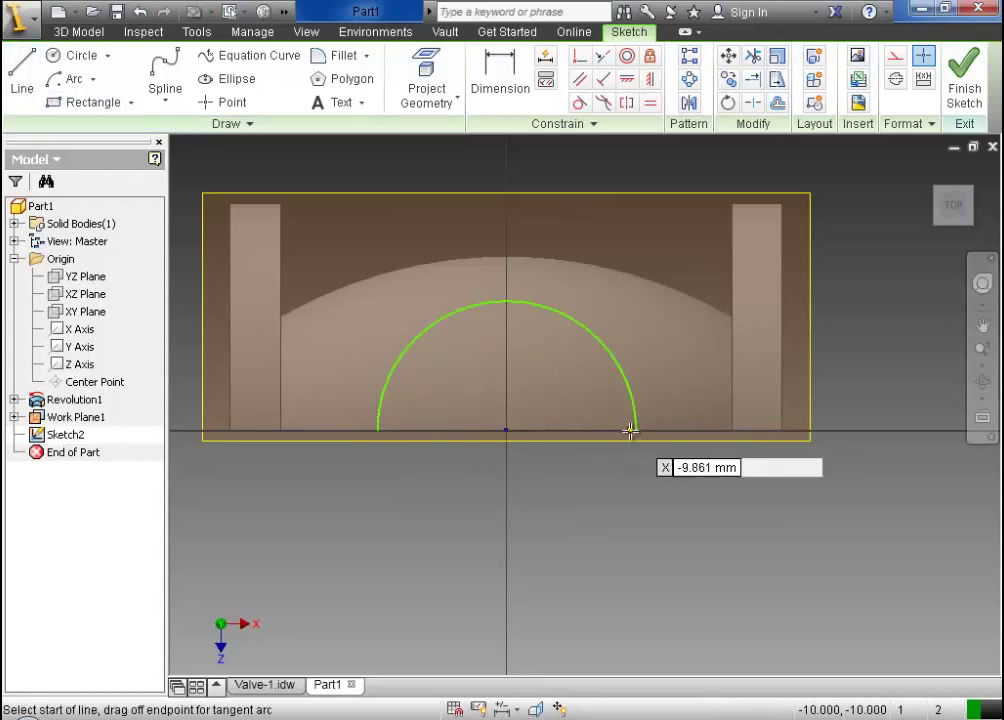
left_click(634, 430)
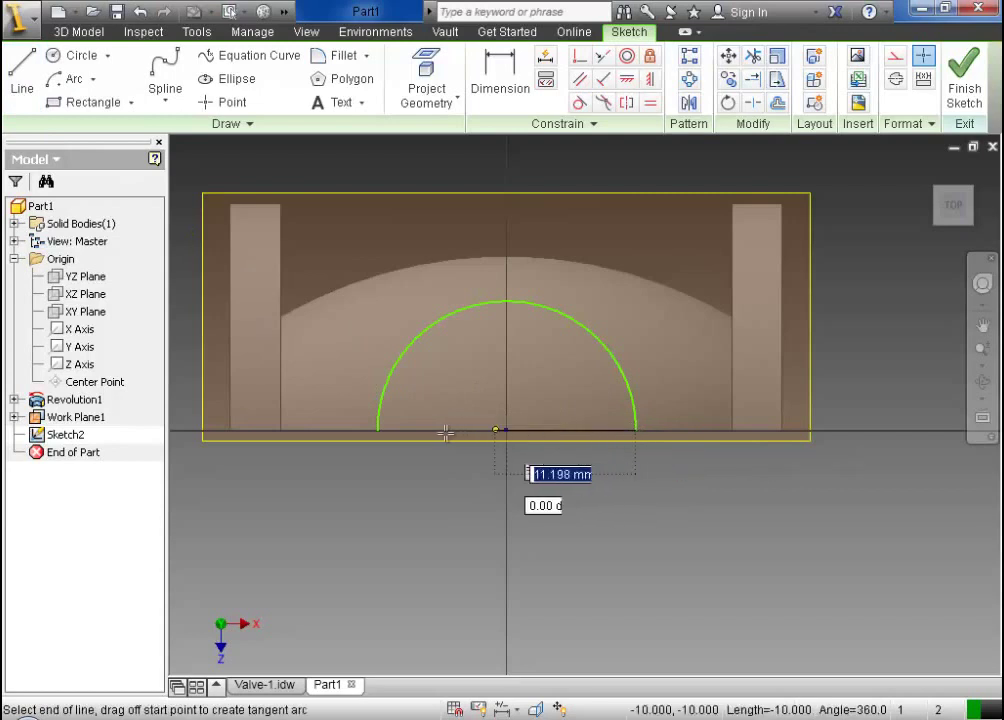
left_click(378, 430)
key("Escape")
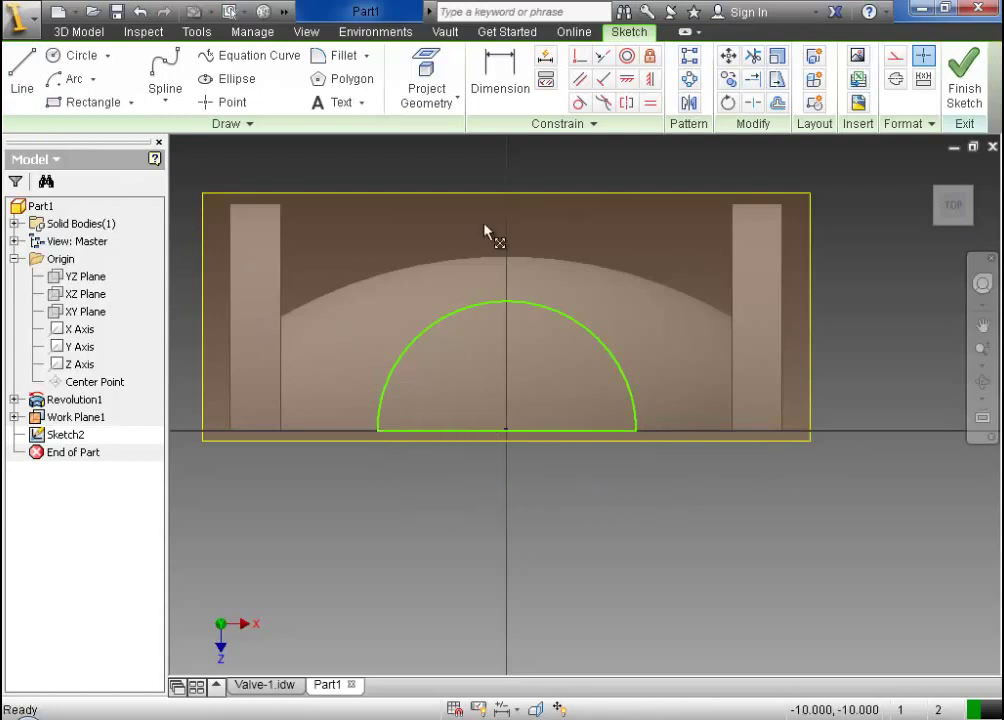
Dimension the semicircle's straight edge to 18 mm and its arc radius as 9 mm, and finish the sketch
left_click(502, 95)
left_click(492, 431)
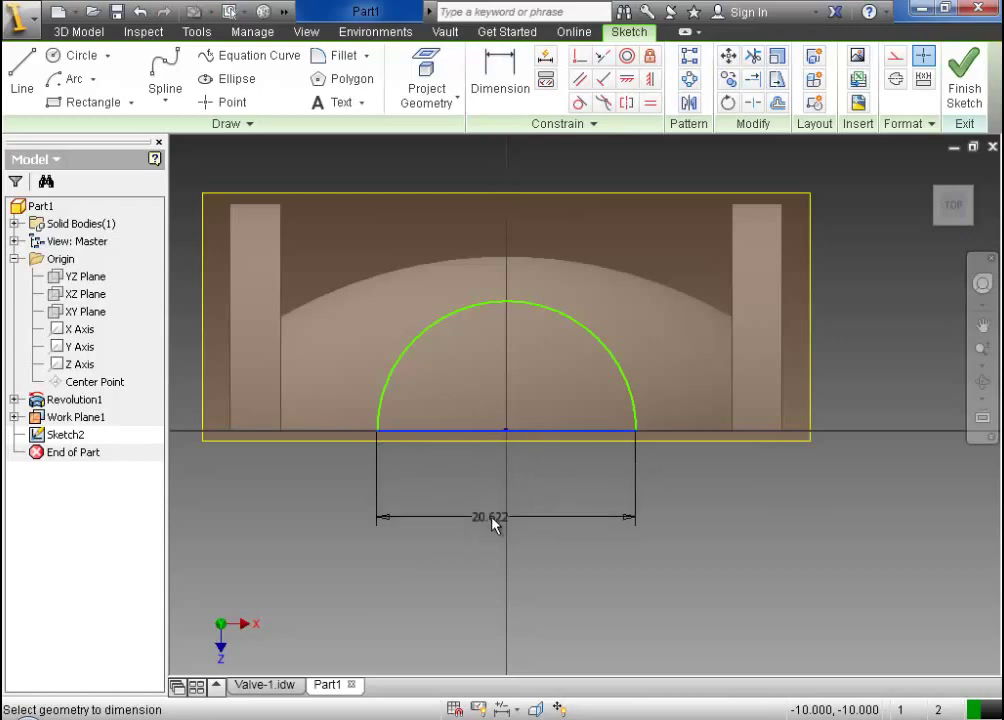
left_click(492, 522)
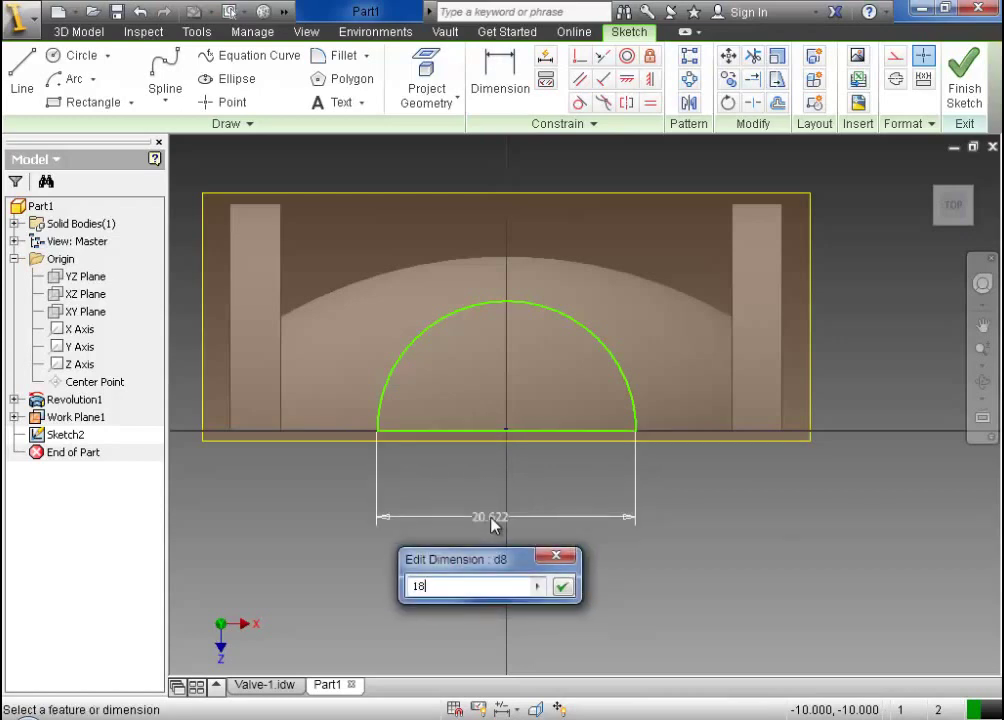
left_click(562, 587)
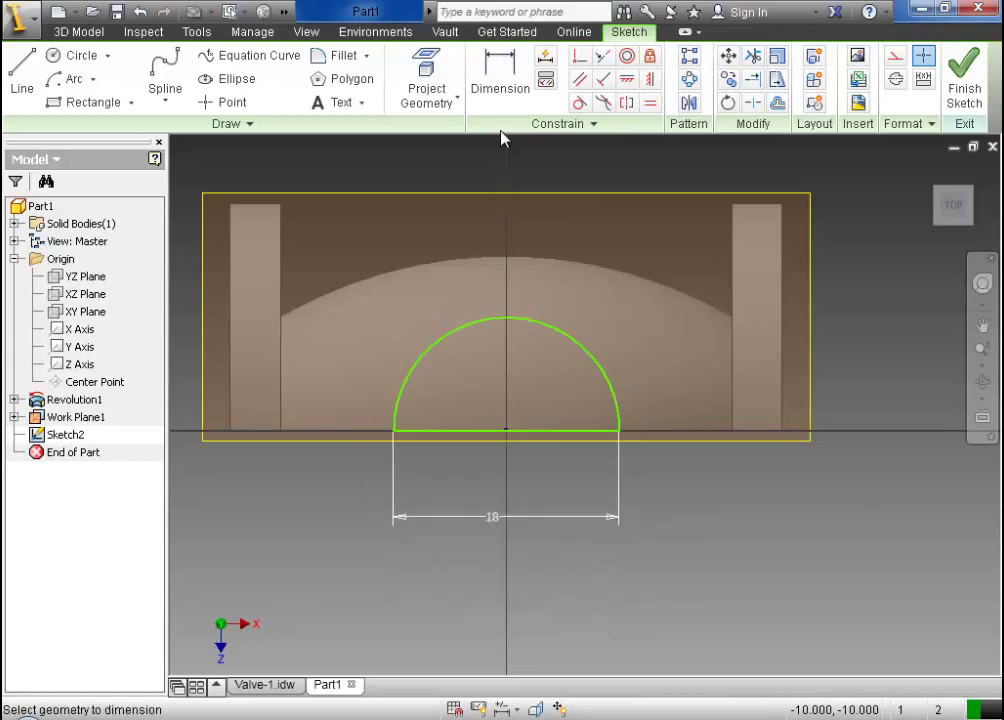
left_click(456, 338)
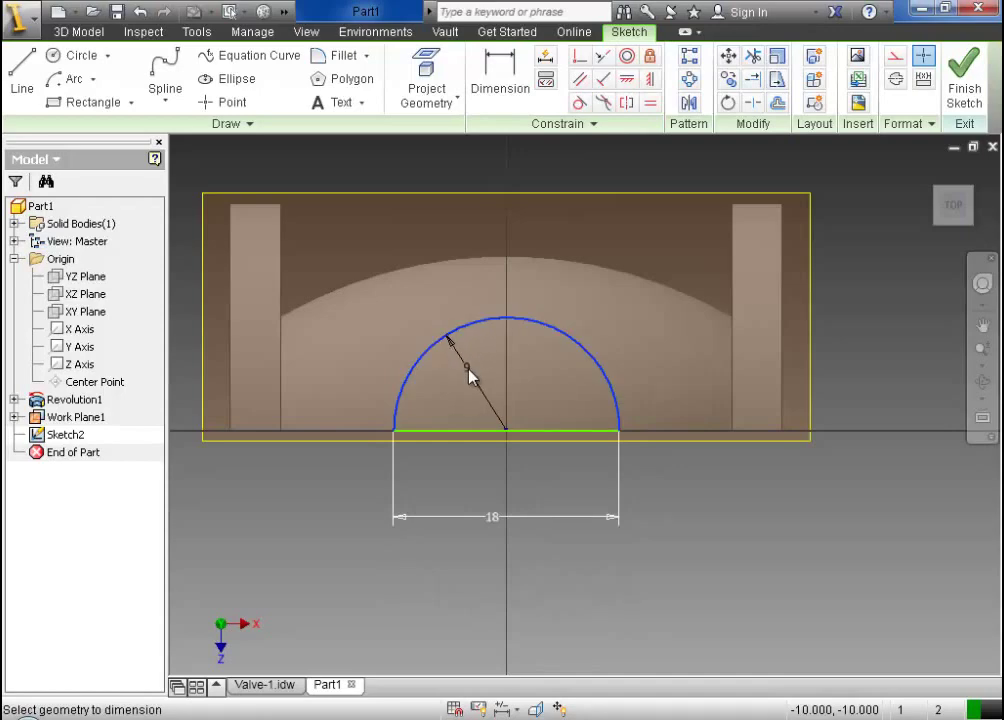
left_click(470, 375)
left_click(540, 437)
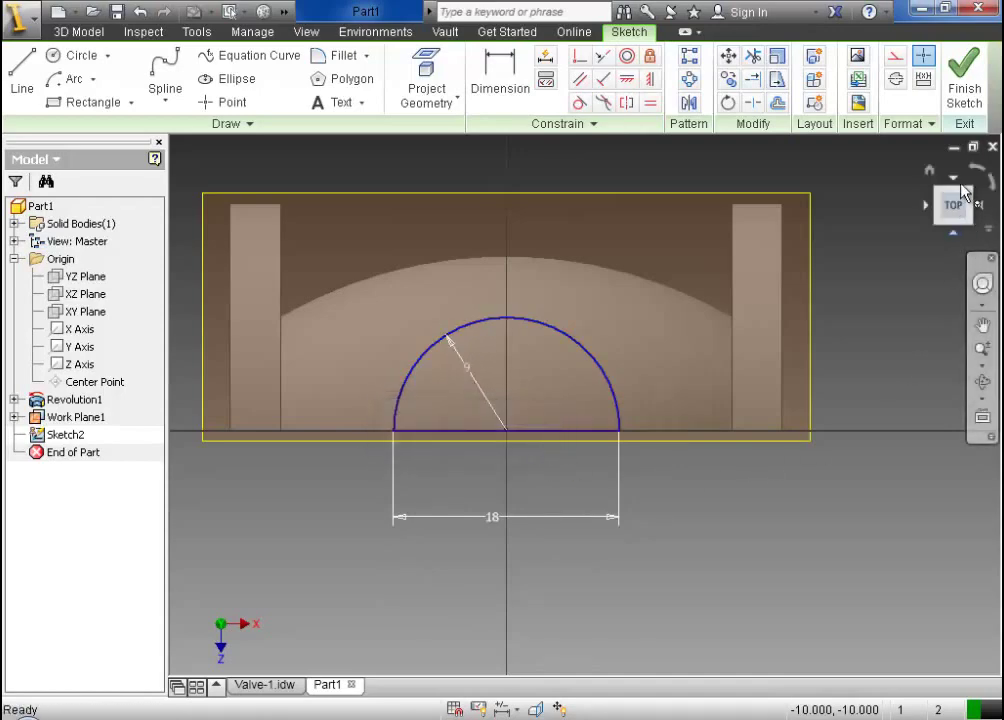
left_click(966, 84)
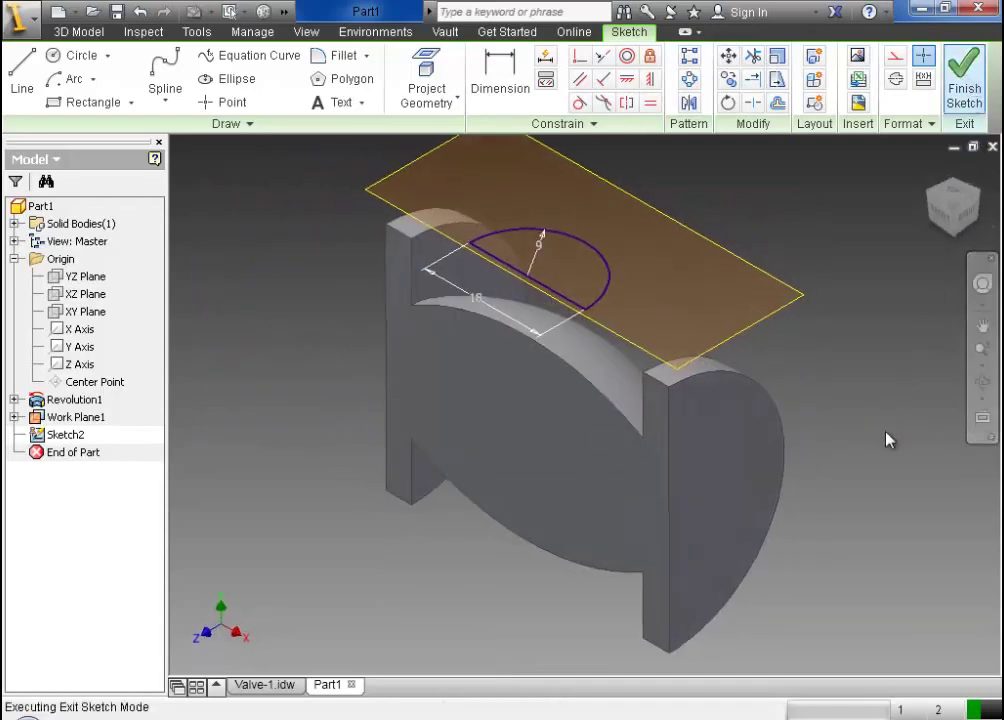
Extrude the semicircular profile with the To extent, ending on the curved outer face of the revolved body, to form the neck
scroll(358, 350, "down", 2)
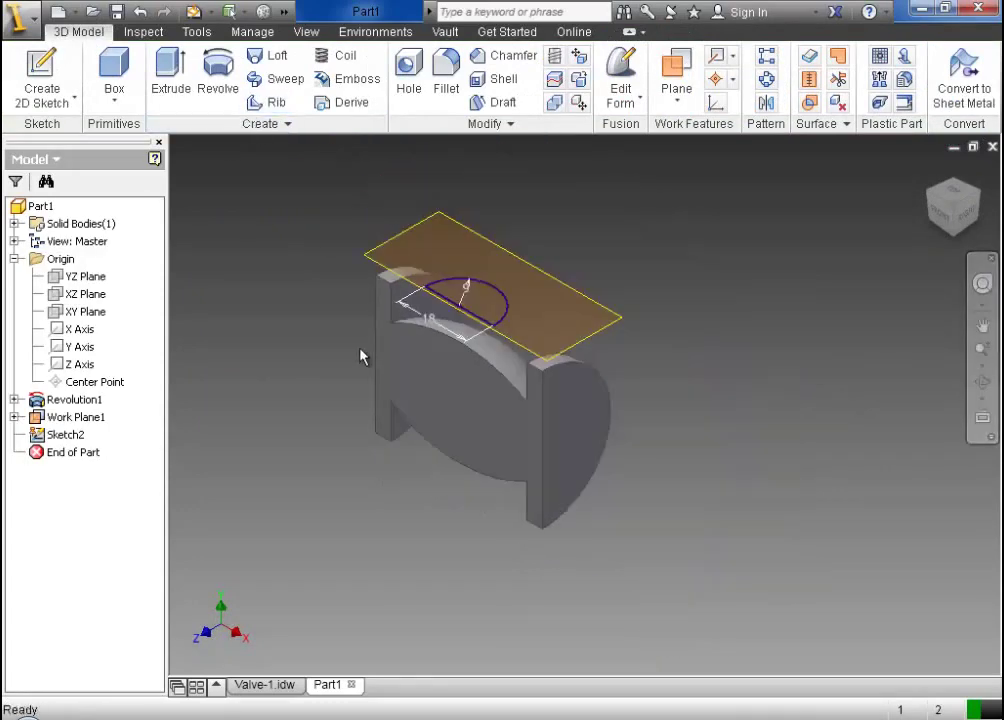
left_click(170, 75)
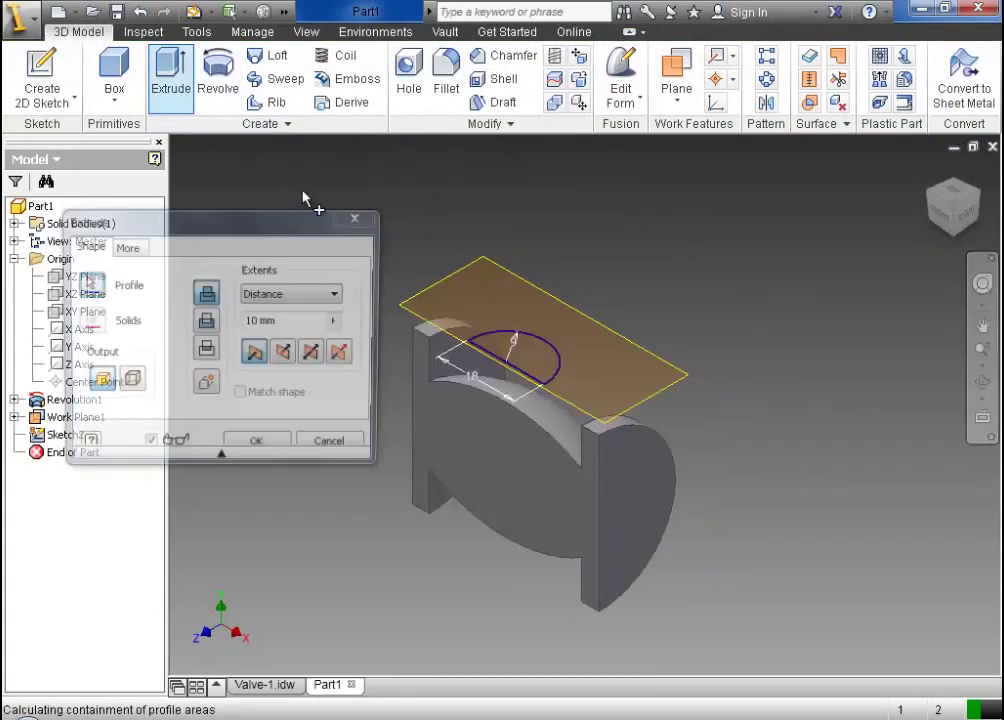
left_click(285, 354)
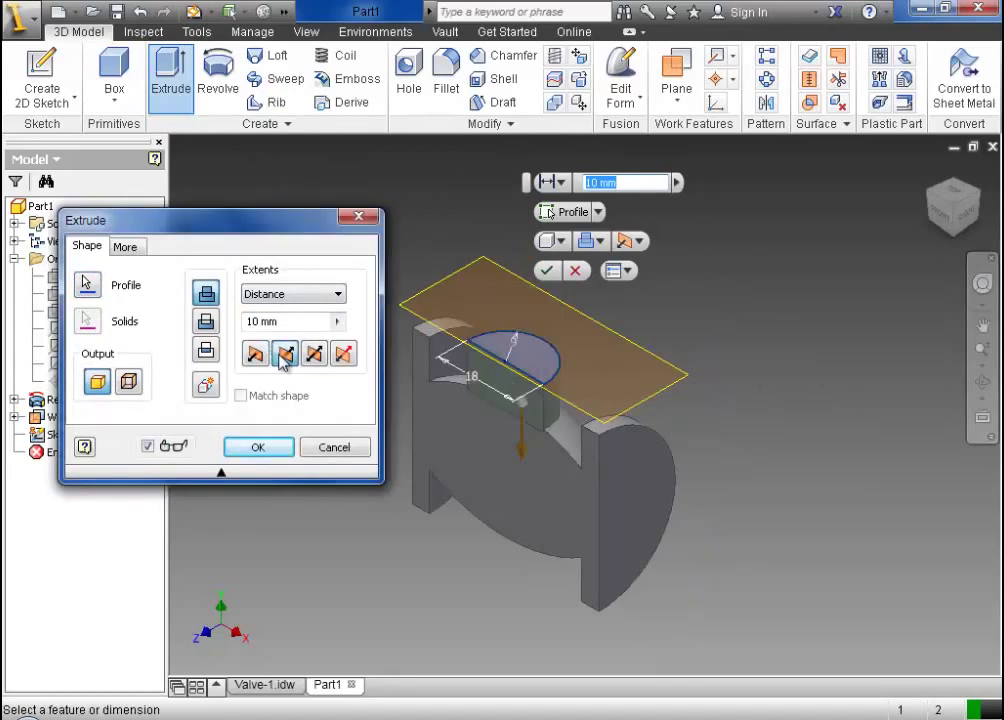
left_click(309, 296)
left_click(298, 339)
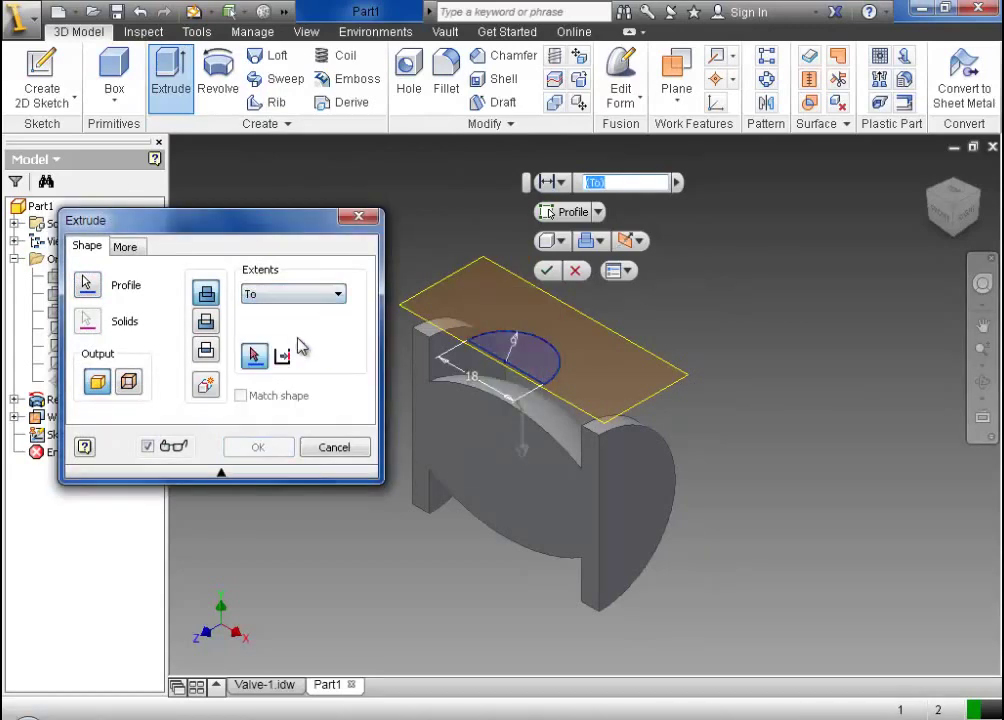
scroll(406, 352, "up", 4)
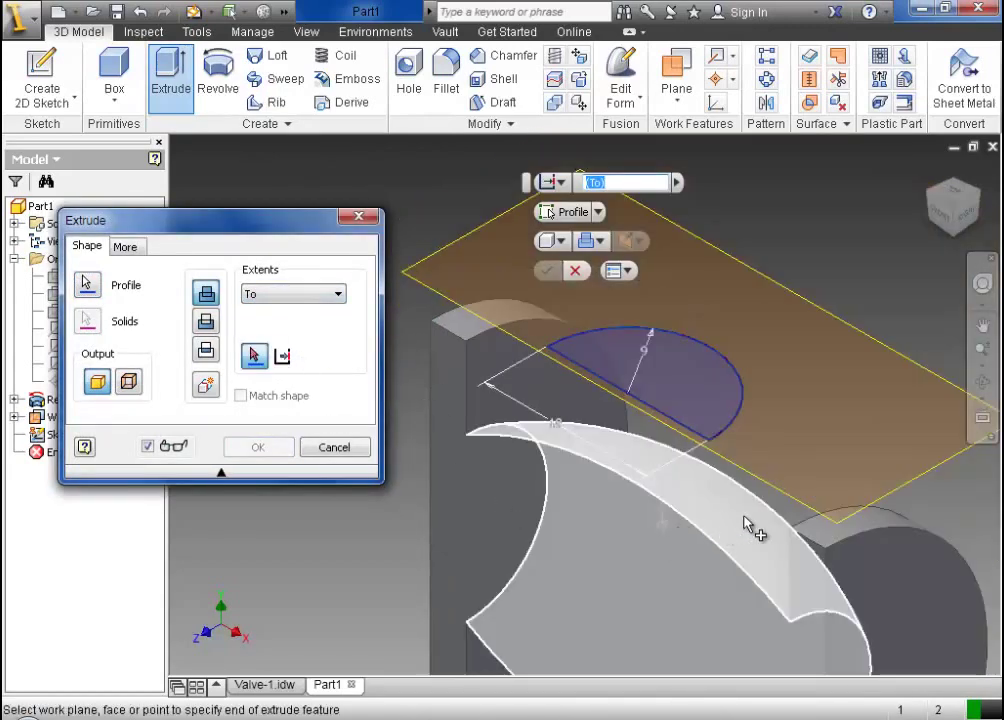
scroll(748, 524, "down", 5)
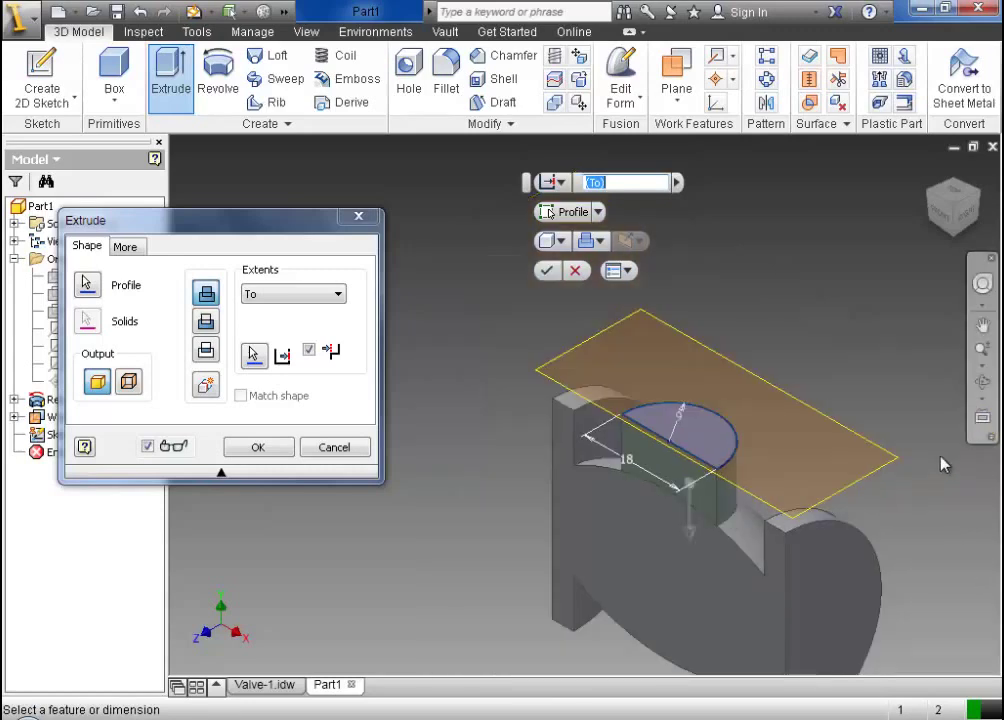
left_click(985, 383)
left_click_drag(600, 470, 640, 502)
left_click(256, 448)
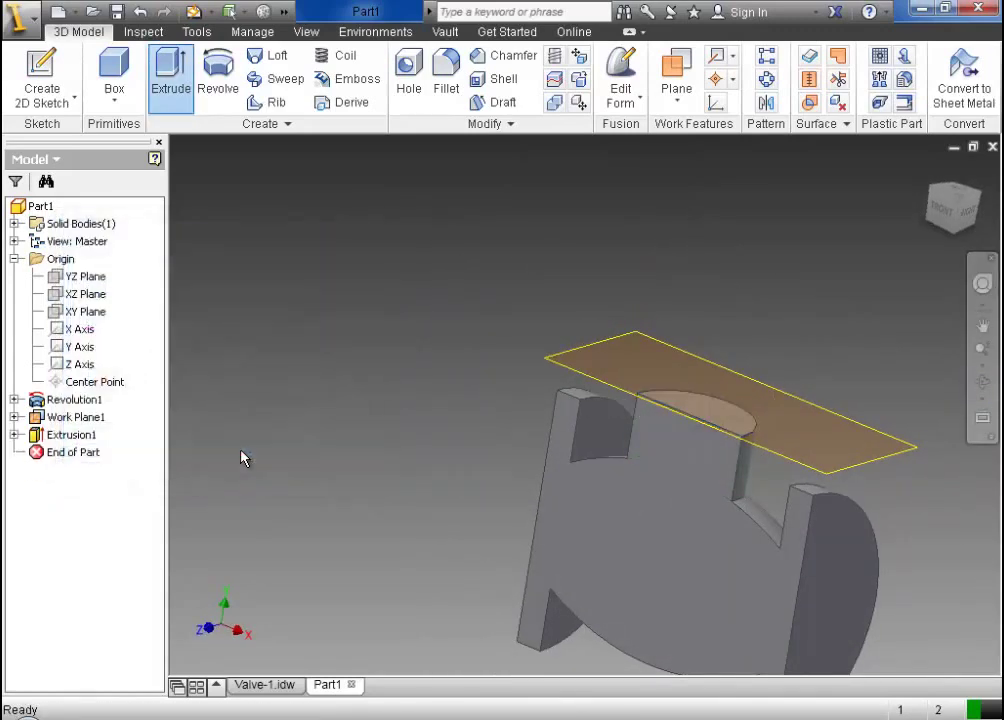
Hide the offset work plane and return the model to the home view
left_click(14, 417)
right_click(84, 424)
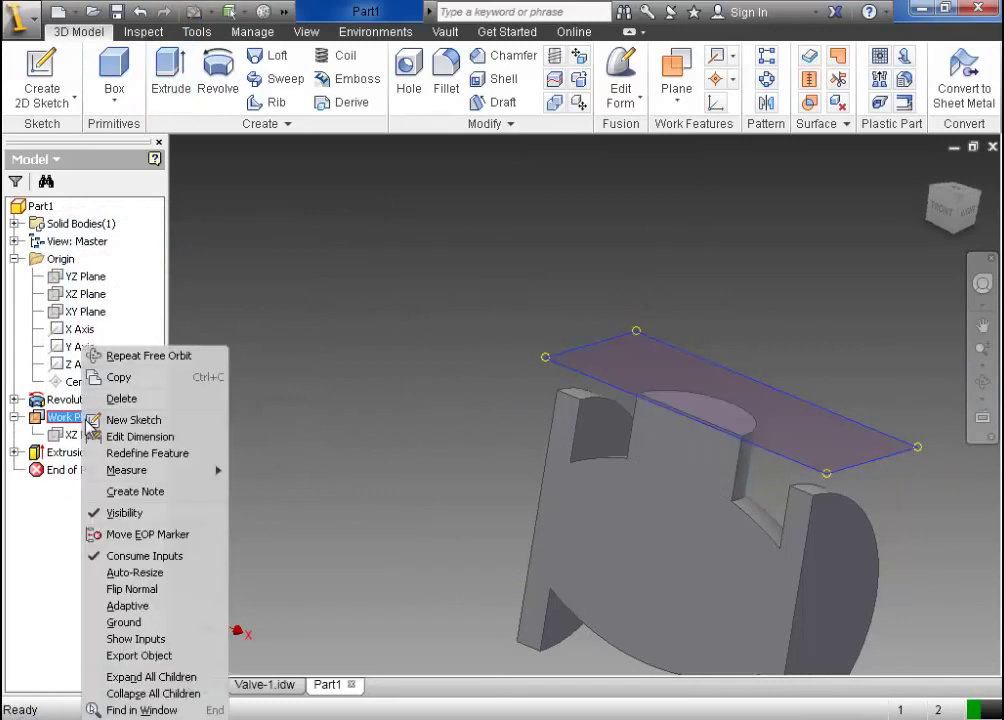
left_click(128, 514)
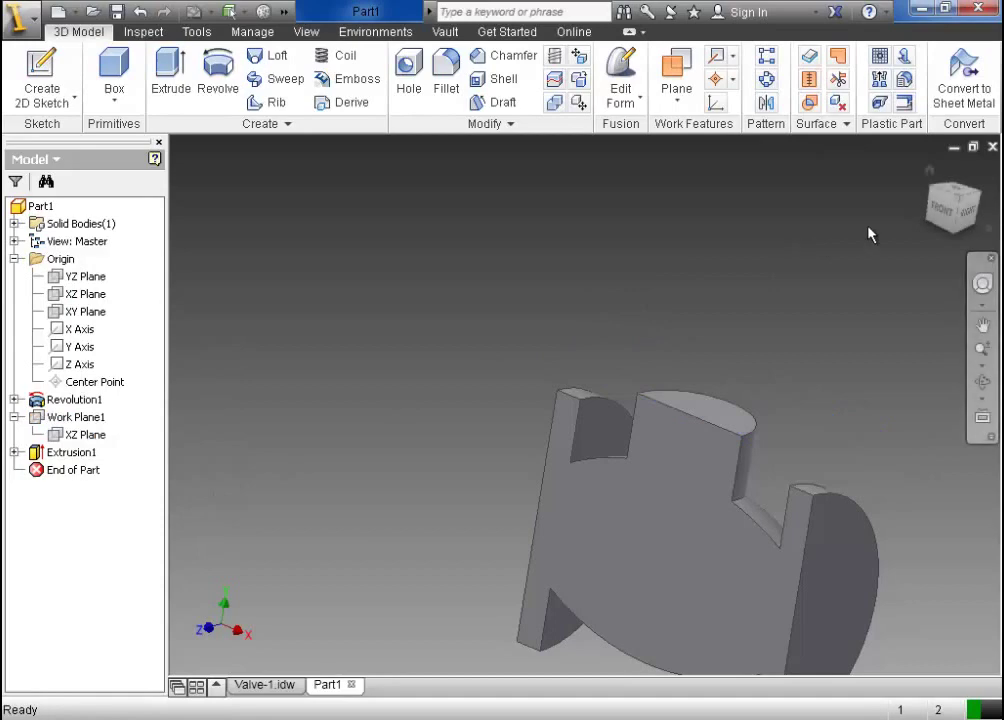
left_click(929, 172)
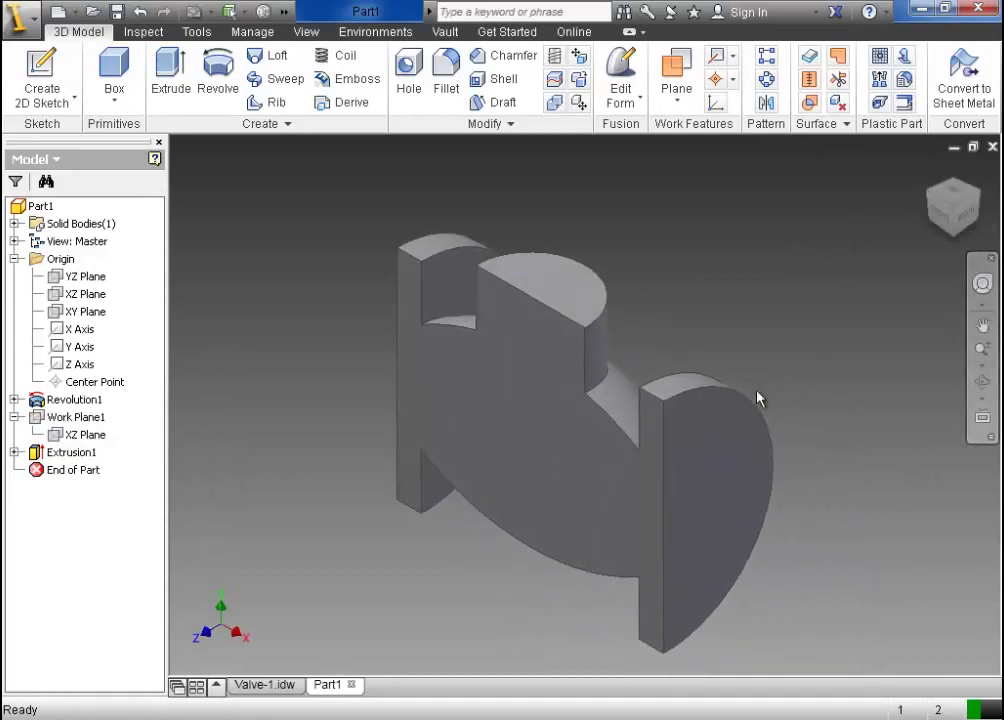
Examine the Valve-1 drawing's section A-A and top view for the upper flange's diameter and thickness
left_click(266, 688)
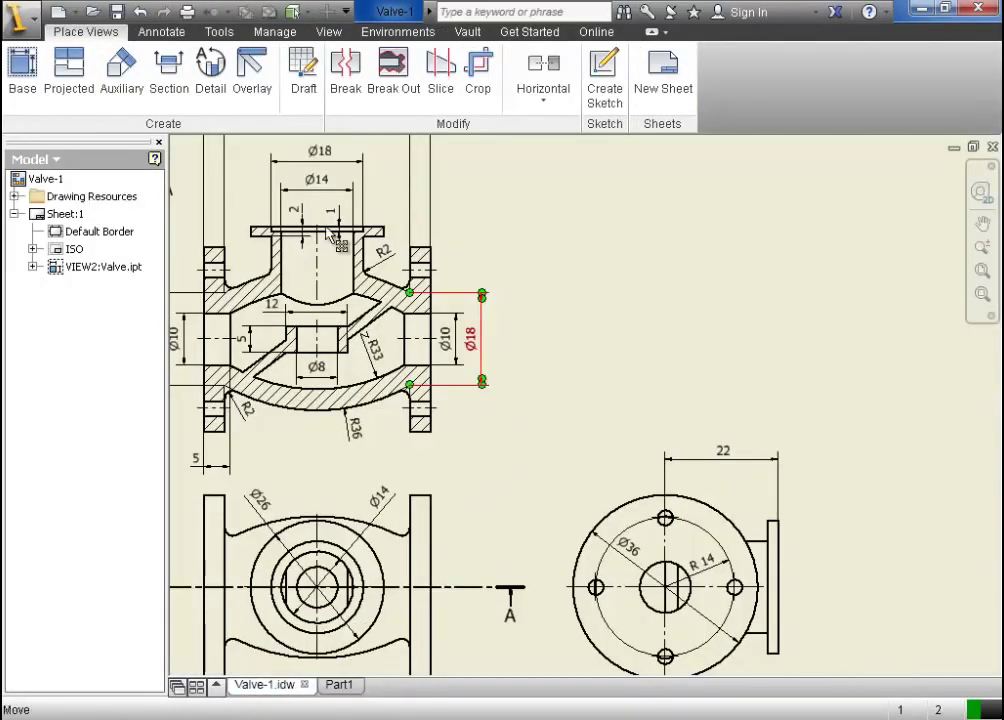
scroll(336, 197, "up", 3)
scroll(446, 250, "up", 1)
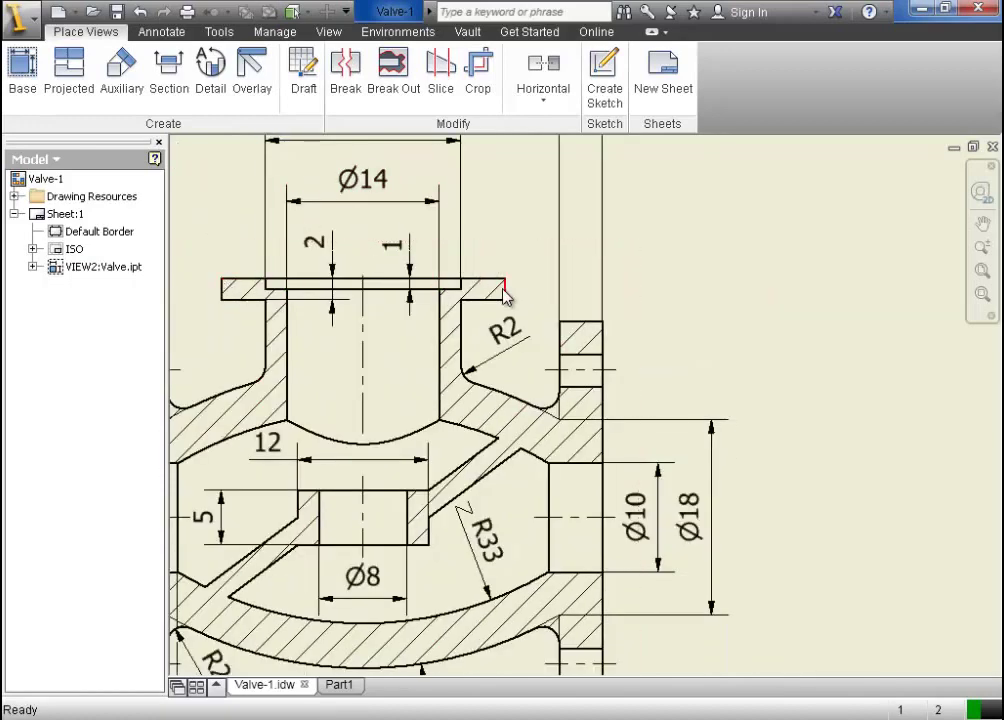
scroll(505, 296, "down", 4)
scroll(526, 650, "up", 4)
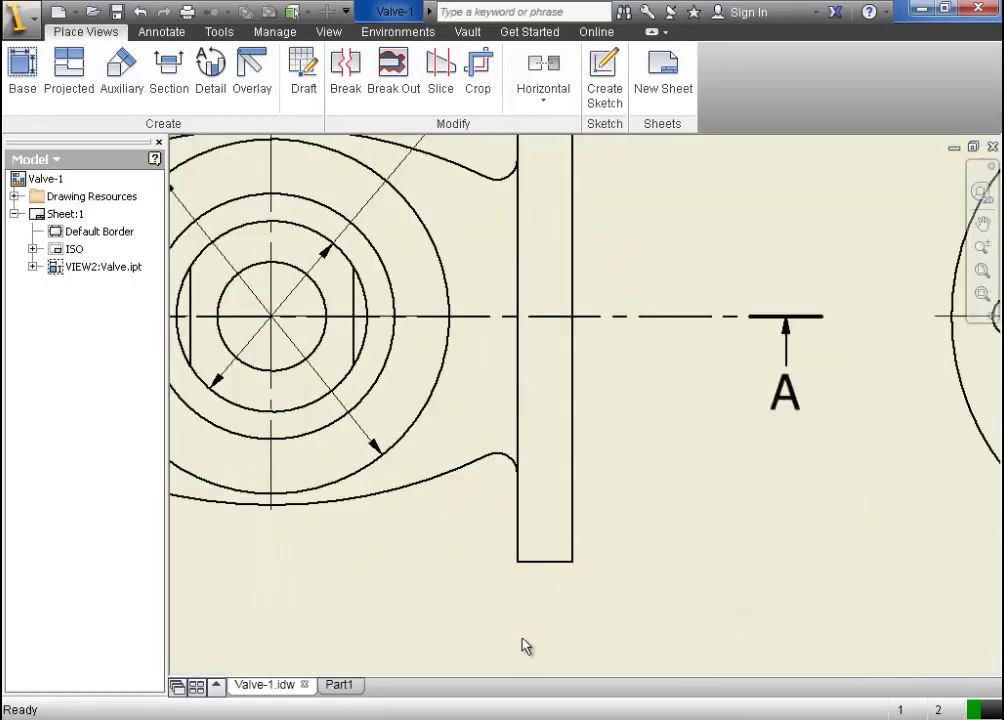
scroll(526, 646, "down", 2)
left_click(288, 314)
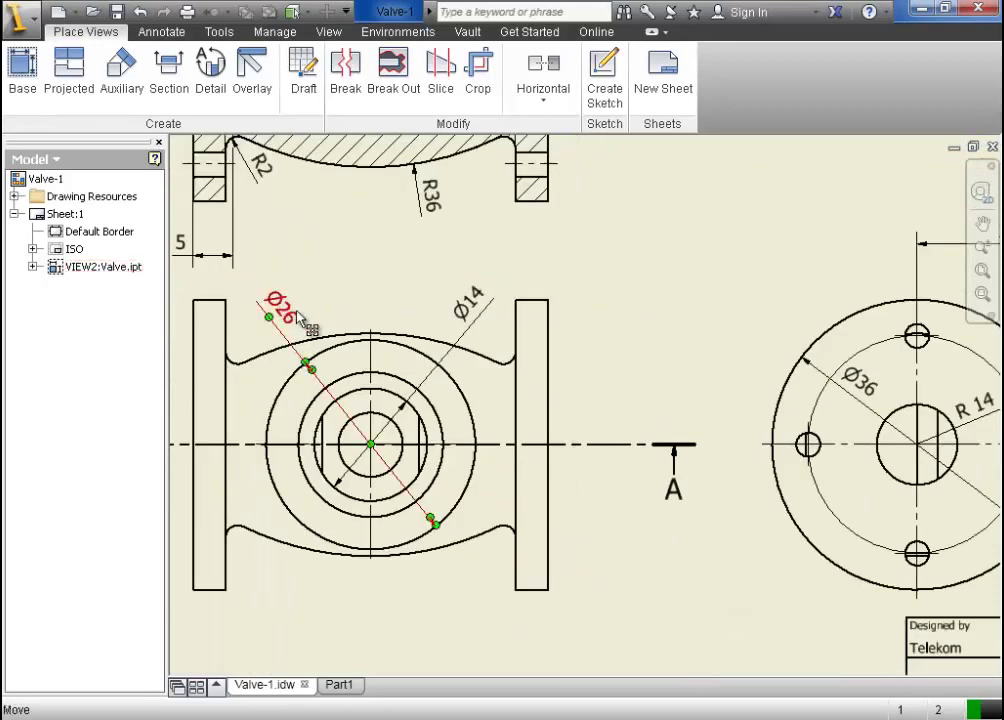
scroll(302, 318, "down", 3)
key("Escape")
scroll(290, 150, "up", 3)
scroll(350, 200, "up", 2)
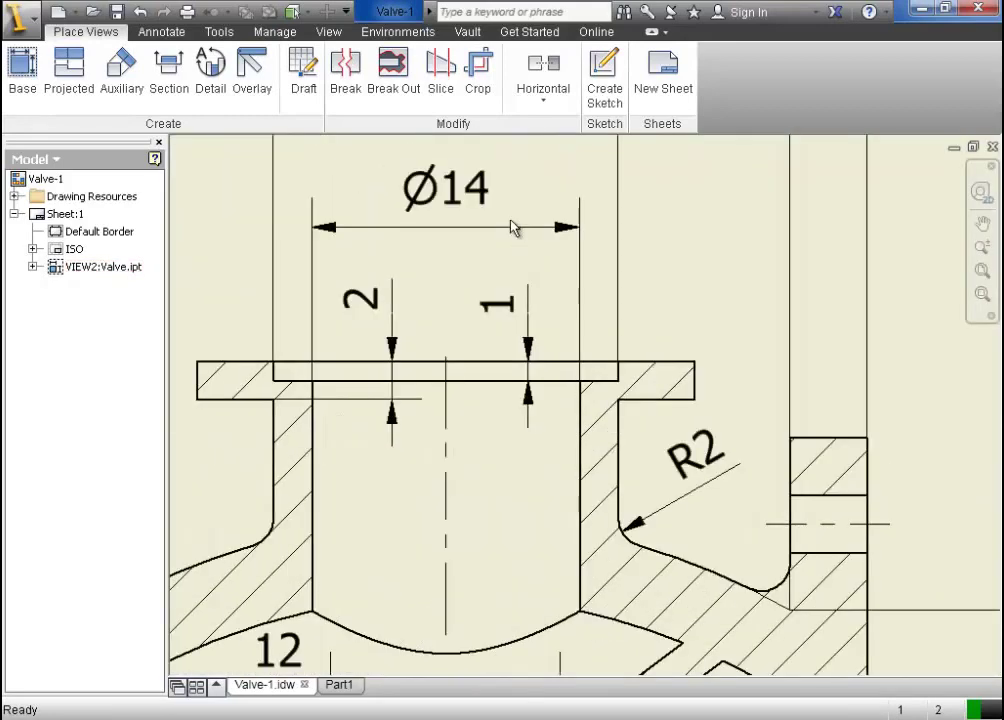
left_click(366, 300)
key("Escape")
scroll(450, 336, "down", 5)
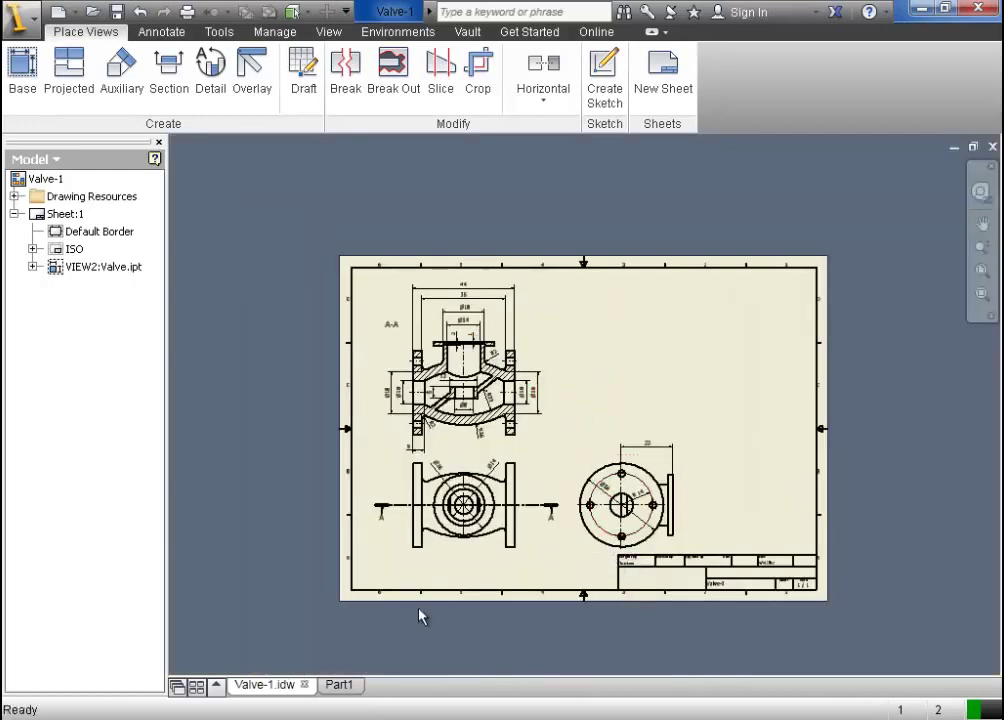
In Part1, start a new sketch on the flat top face of the neck
left_click(336, 684)
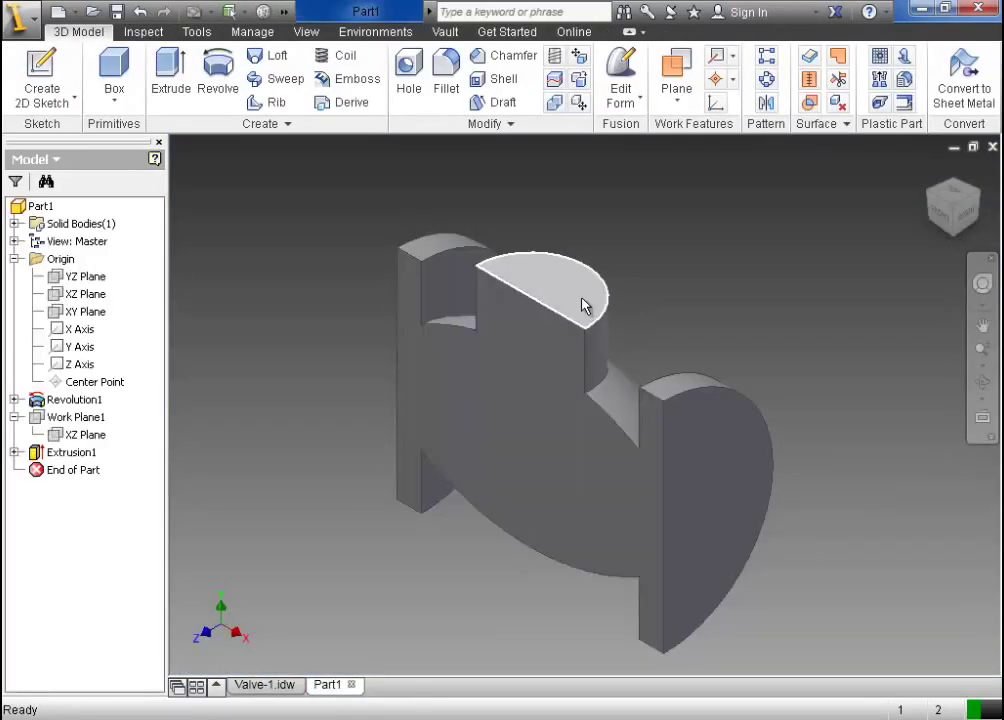
left_click(587, 303)
left_click(661, 285)
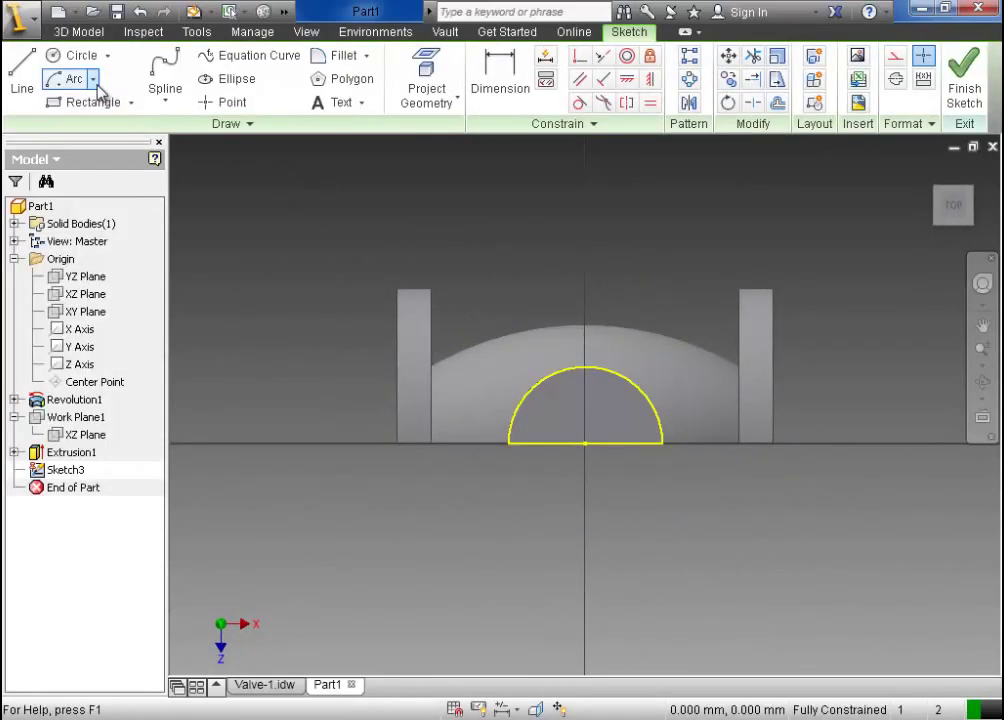
Sketch a semicircular arc of about 11.6 mm radius centred on the neck's top face and close it with a line between its endpoints
left_click(93, 80)
left_click(60, 192)
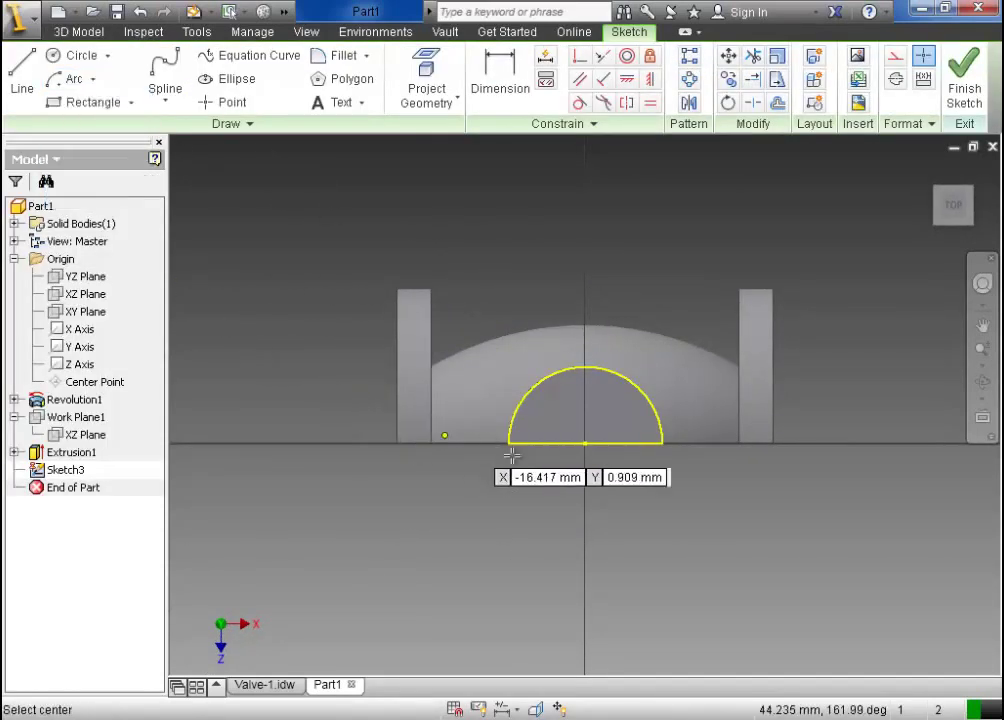
left_click(585, 443)
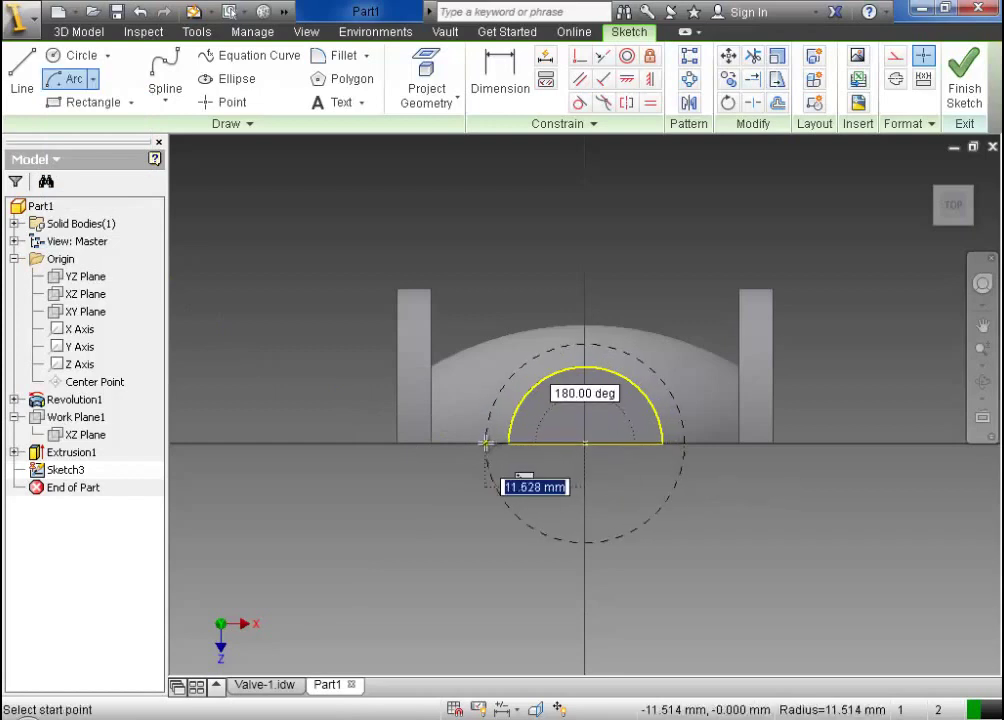
left_click(486, 443)
left_click(685, 444)
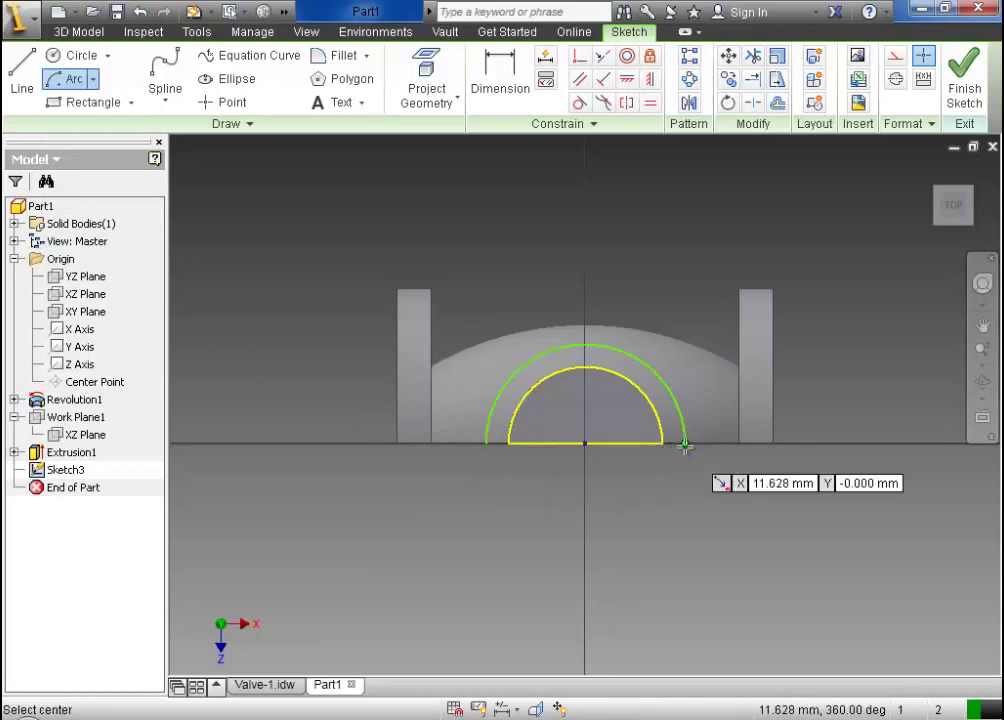
left_click(22, 75)
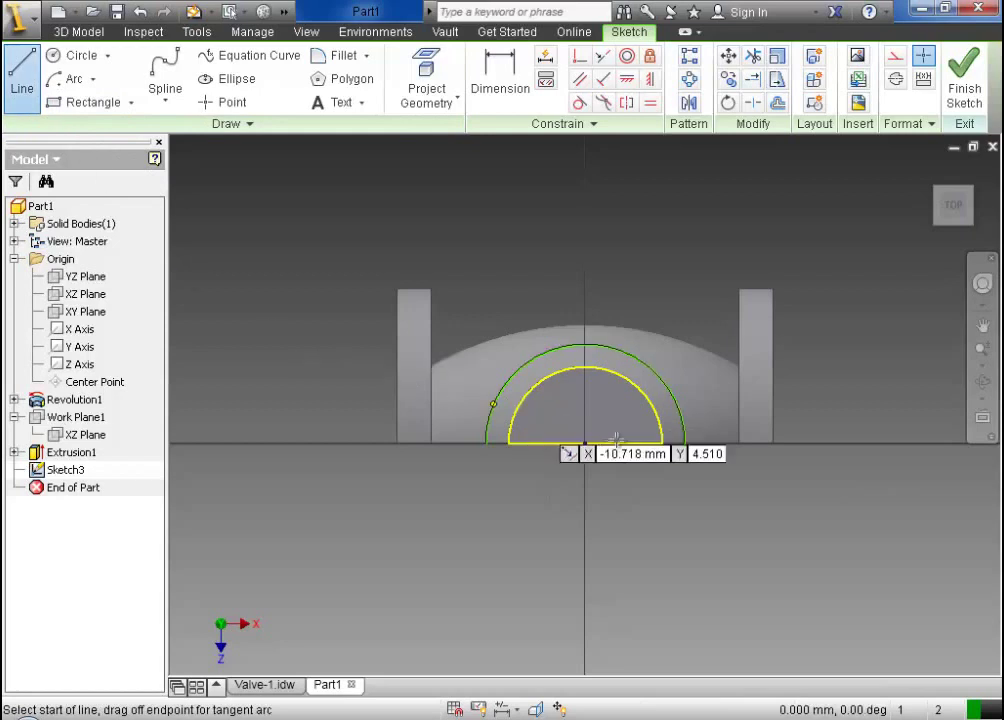
left_click(685, 443)
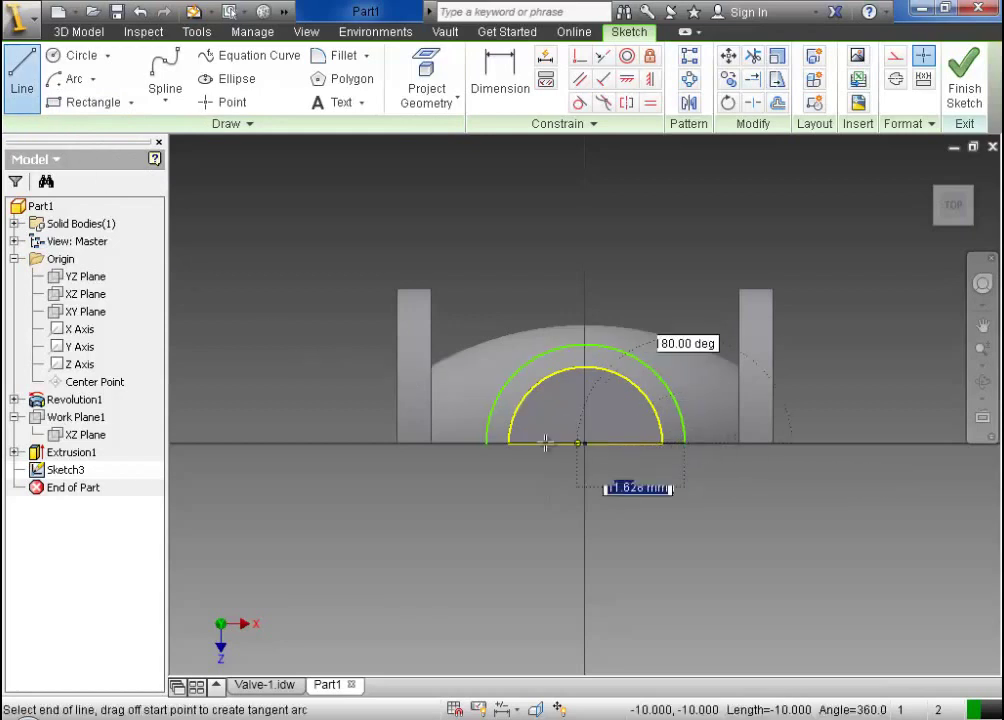
double_click(486, 443)
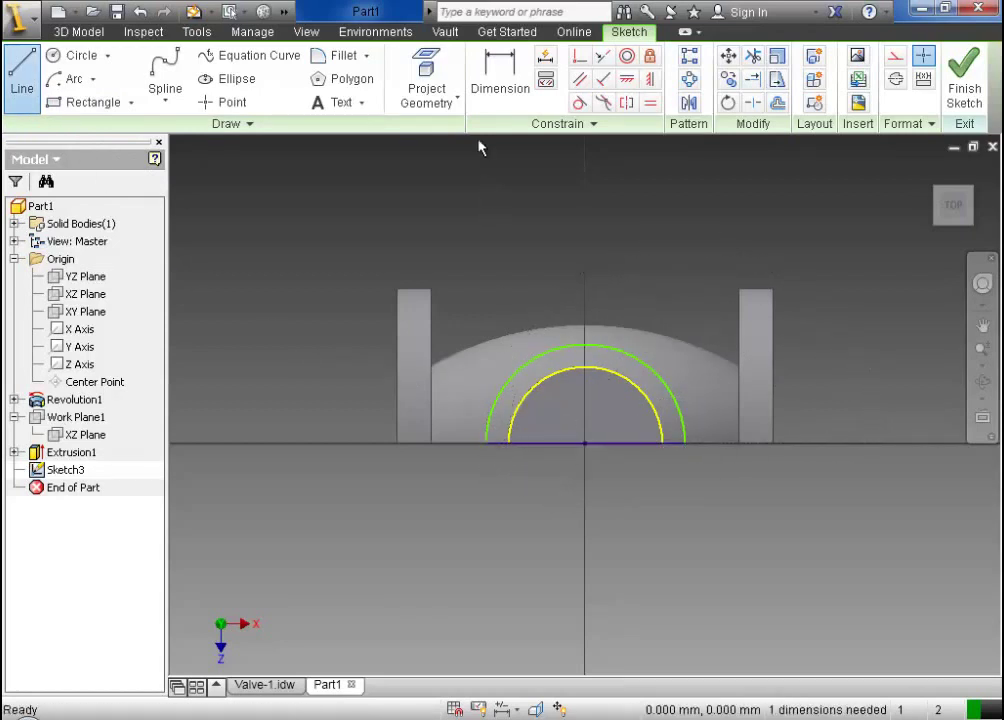
Dimension the outer arc's radius as 13 mm and finish the sketch
key("d")
left_click(548, 351)
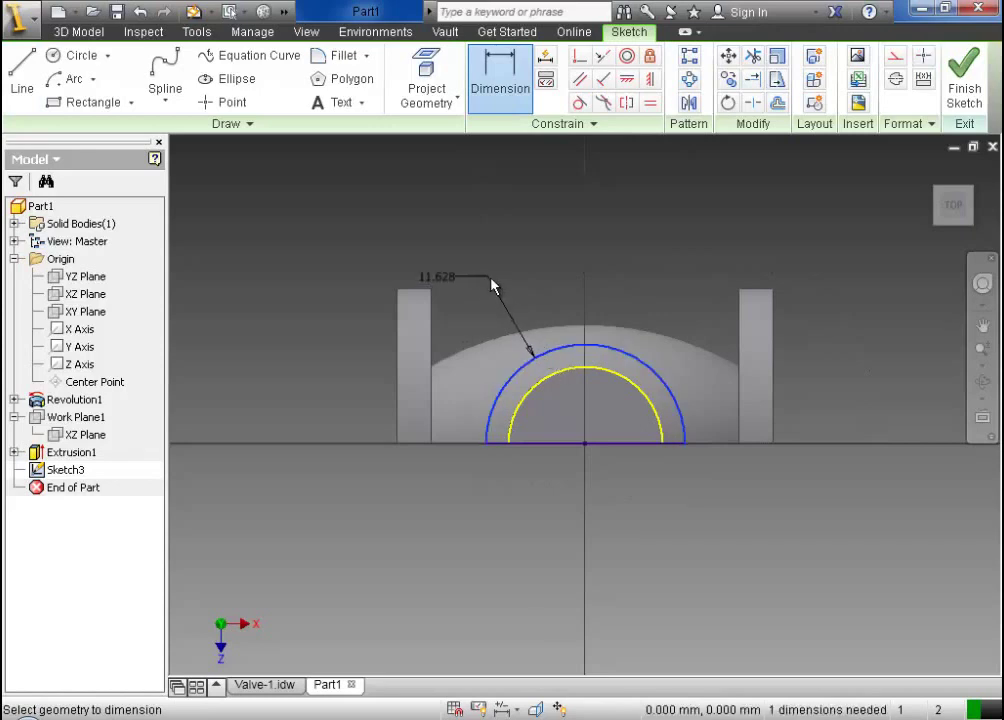
left_click(561, 403)
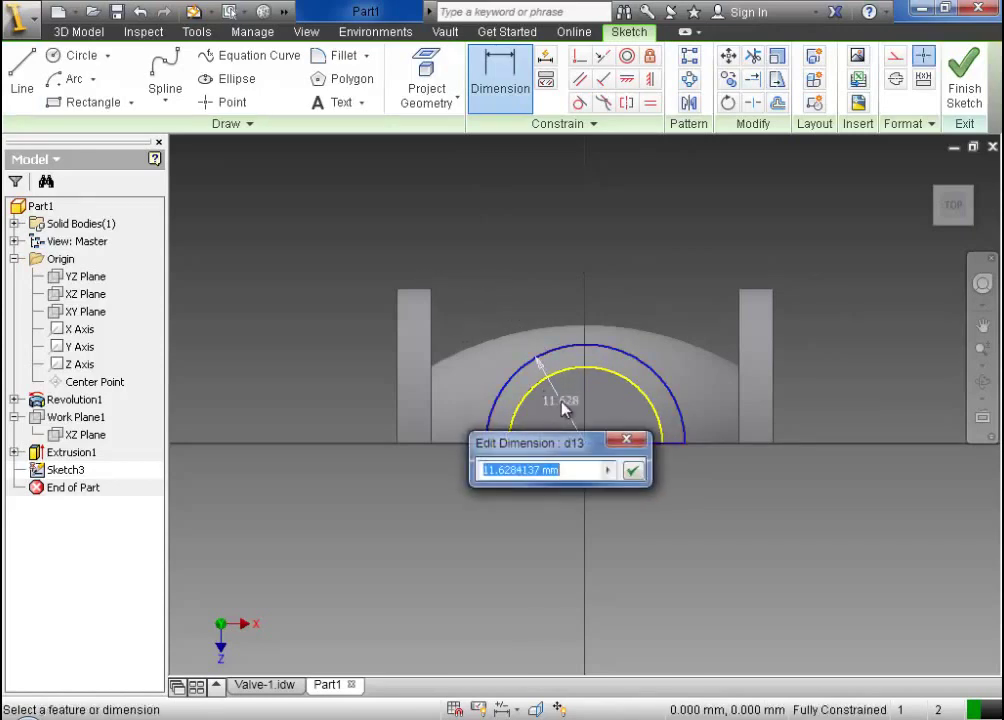
type("13")
left_click(634, 470)
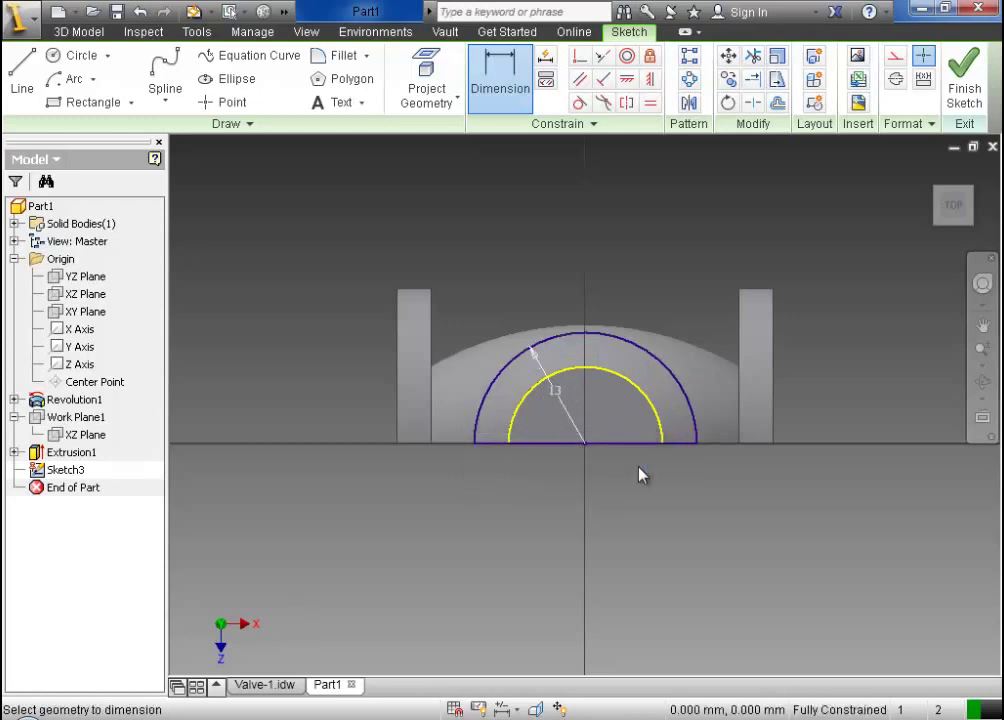
left_click(958, 92)
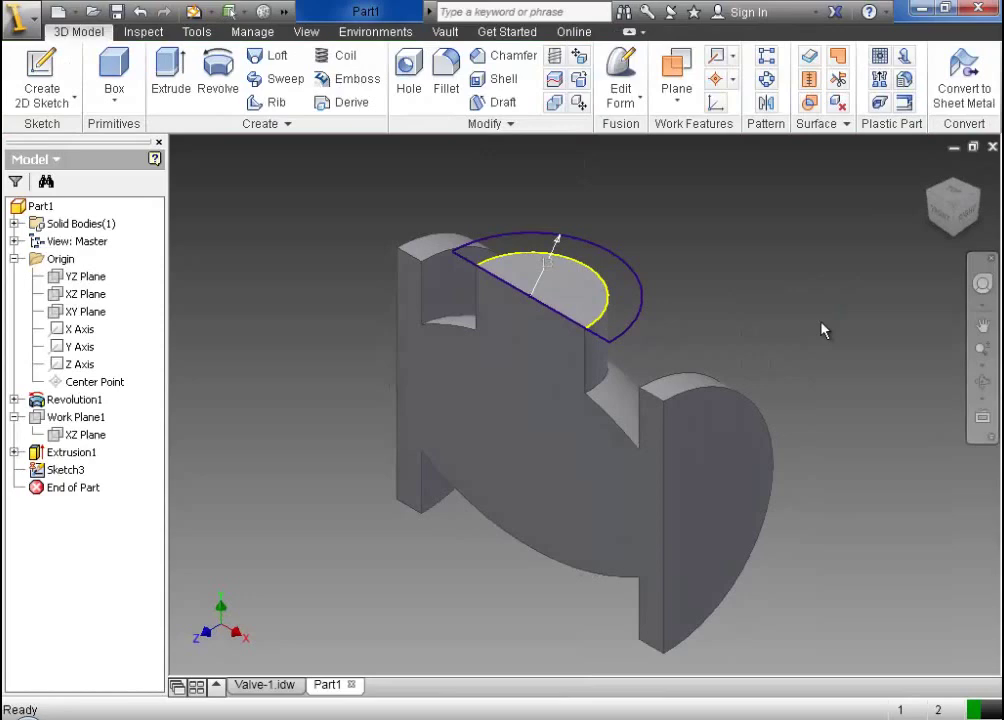
Try to extrude both regions of the flange sketch 2 mm downward with the Cut operation
left_click(172, 80)
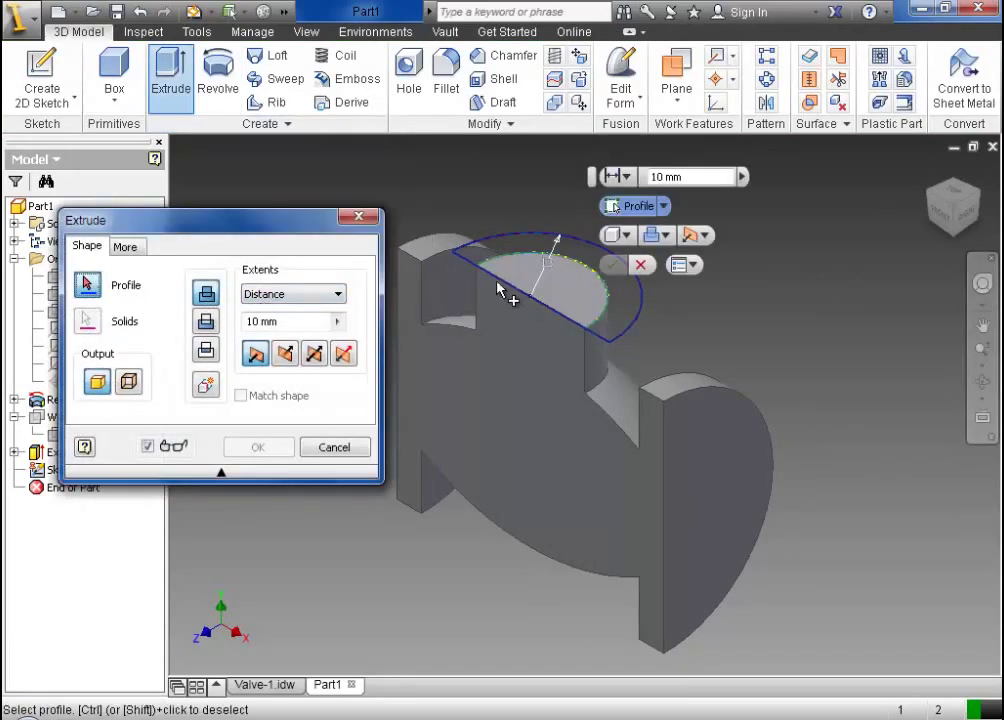
left_click(524, 260)
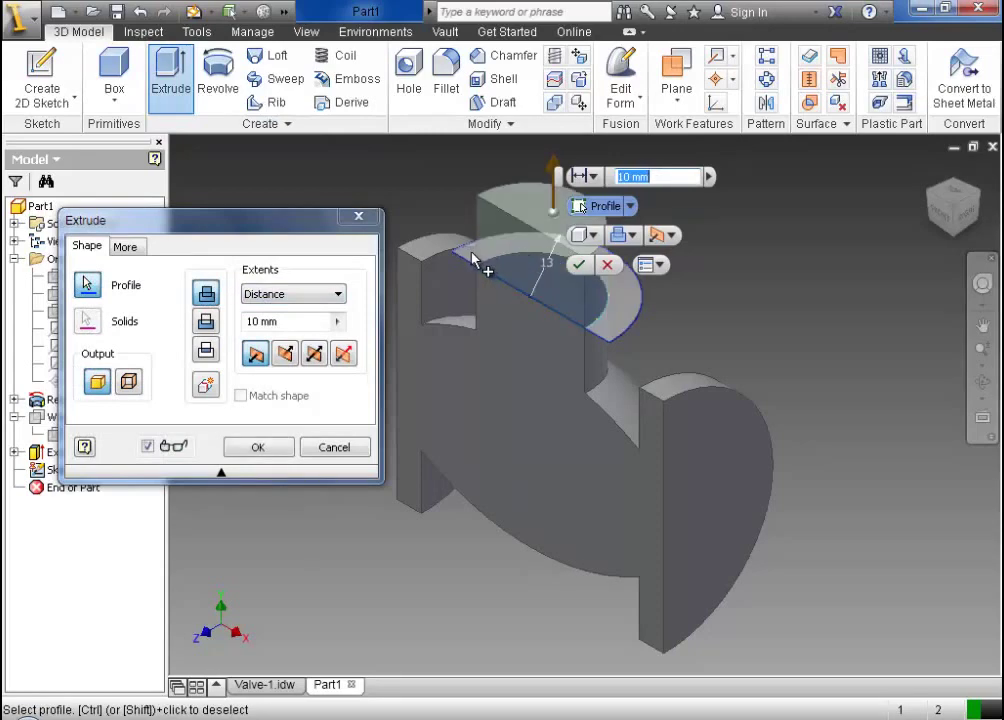
left_click(476, 260)
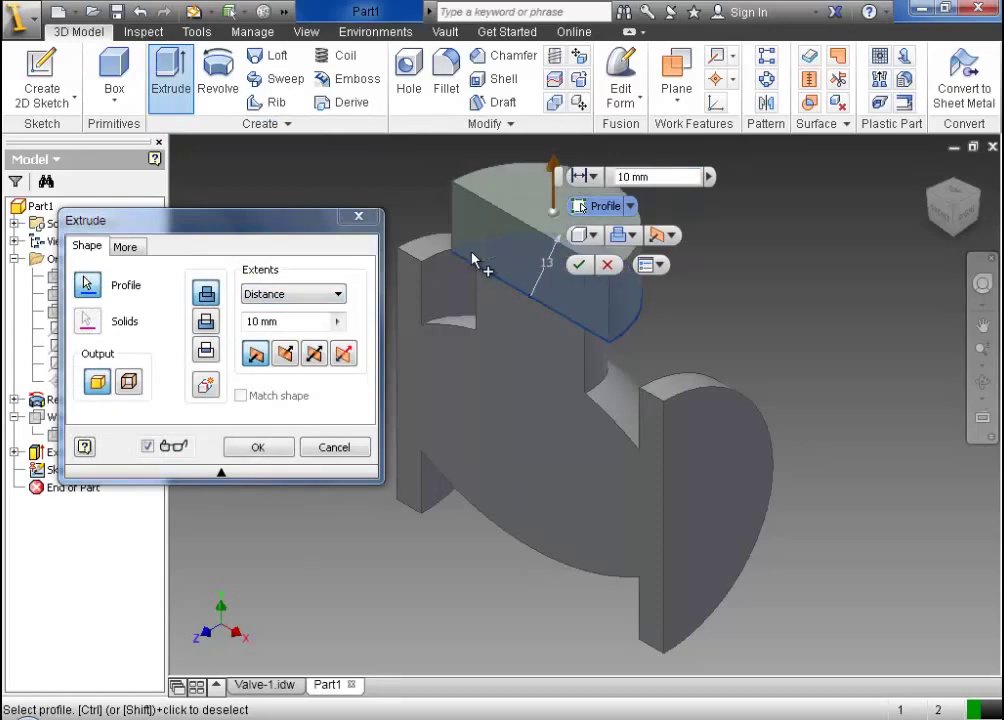
left_click(284, 356)
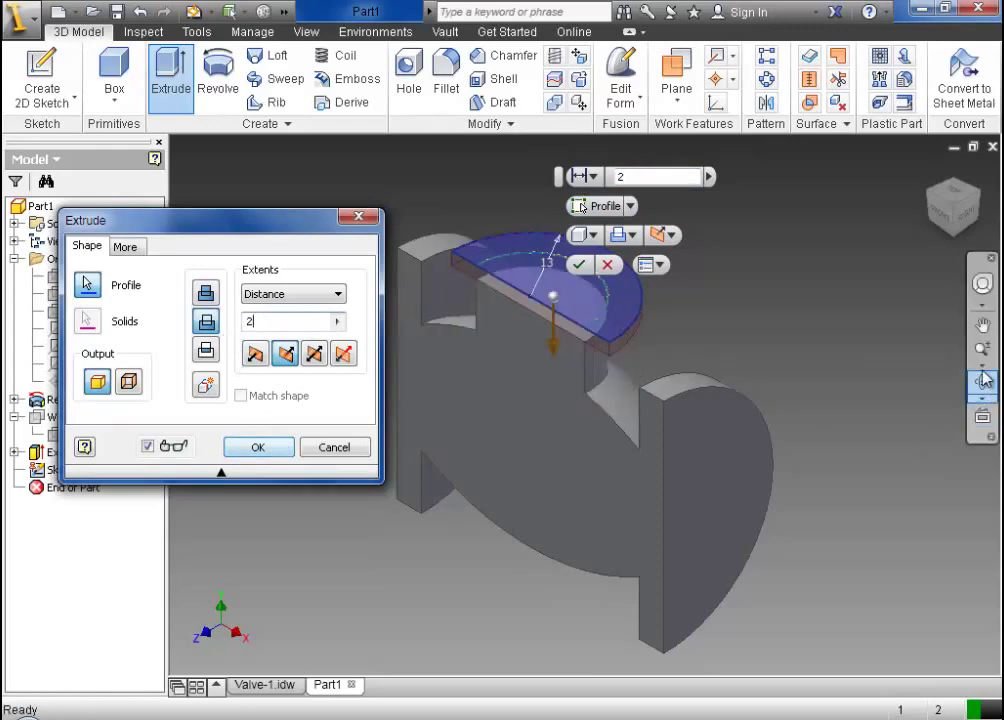
left_click(929, 170)
left_click(943, 212)
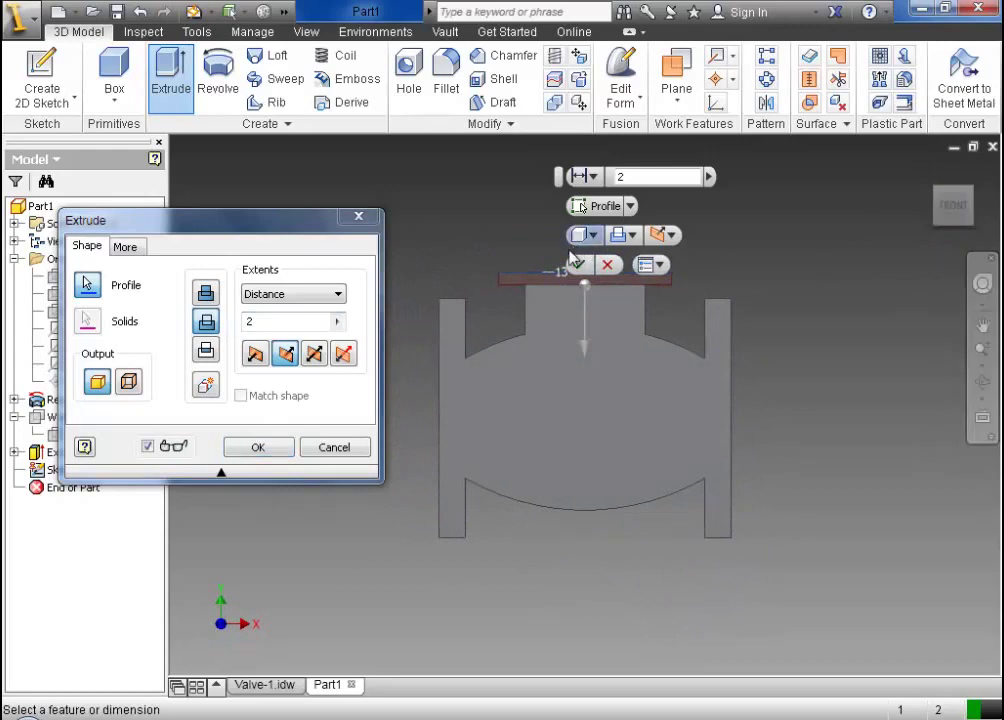
scroll(587, 314, "up", 3)
scroll(590, 323, "down", 2)
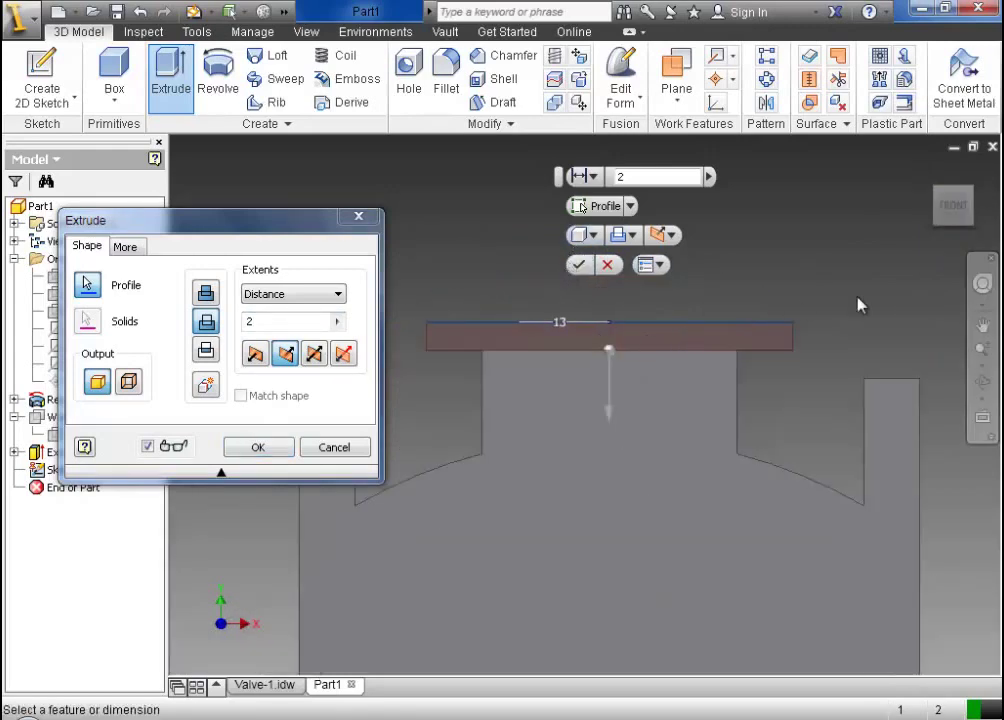
left_click(256, 355)
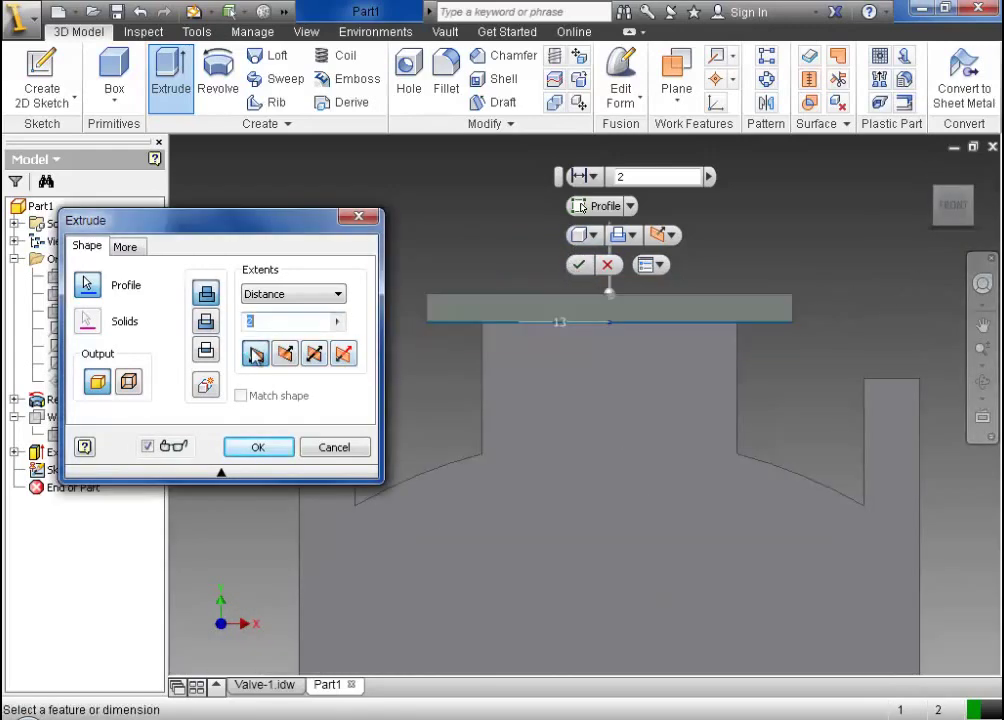
left_click(284, 355)
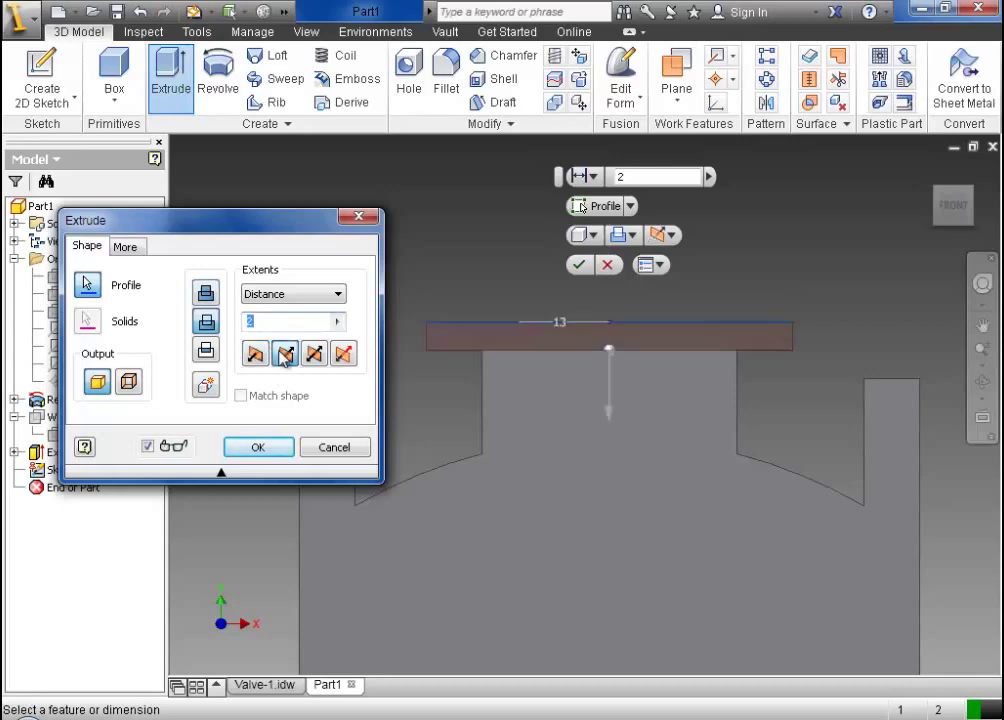
left_click(262, 447)
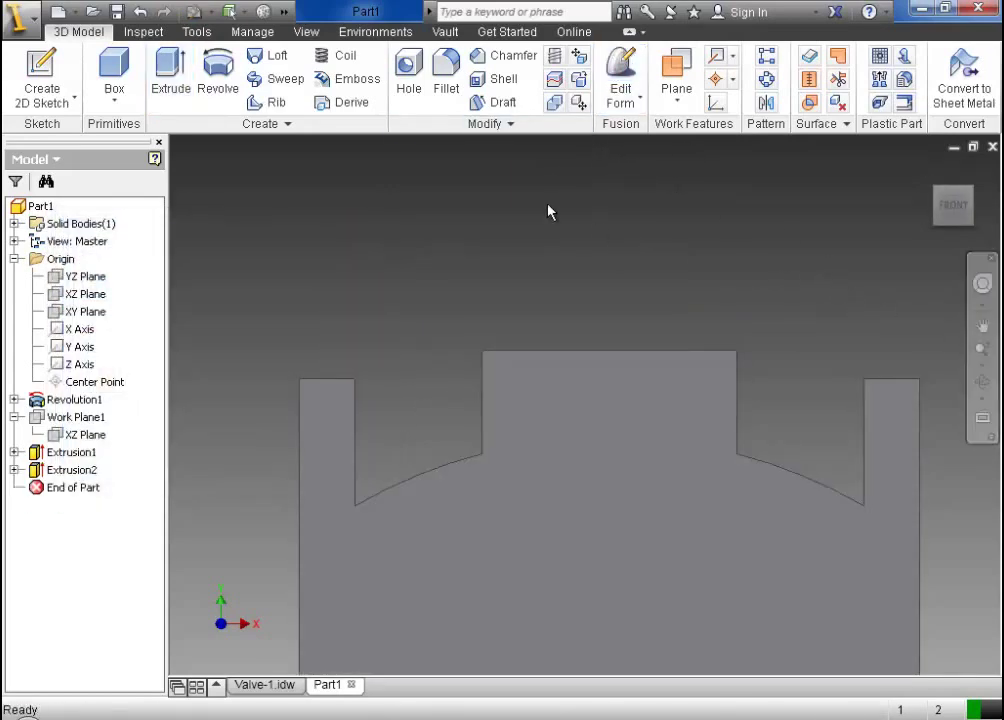
Undo the last extrusion, return to the home view and expand the neck extrusion in the model tree
left_click(140, 11)
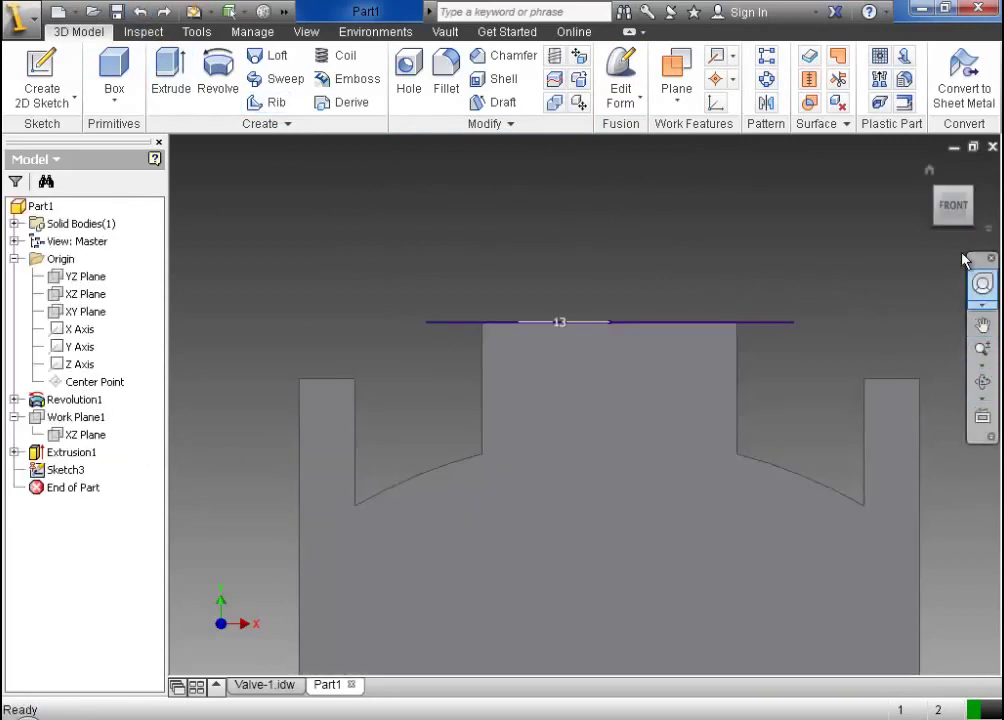
left_click(937, 188)
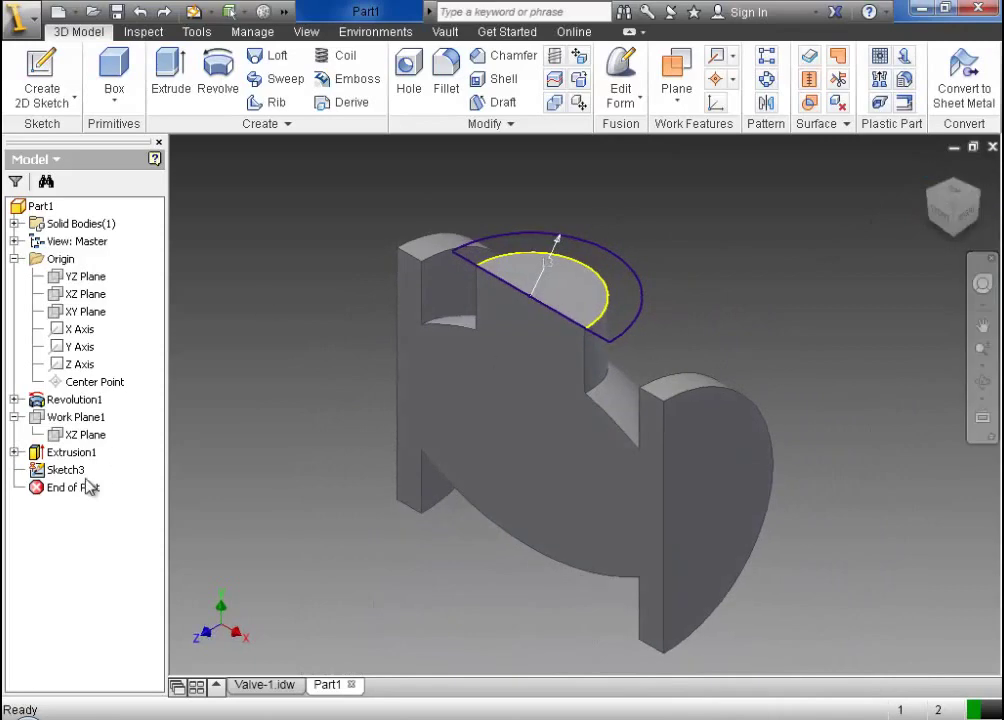
left_click(15, 453)
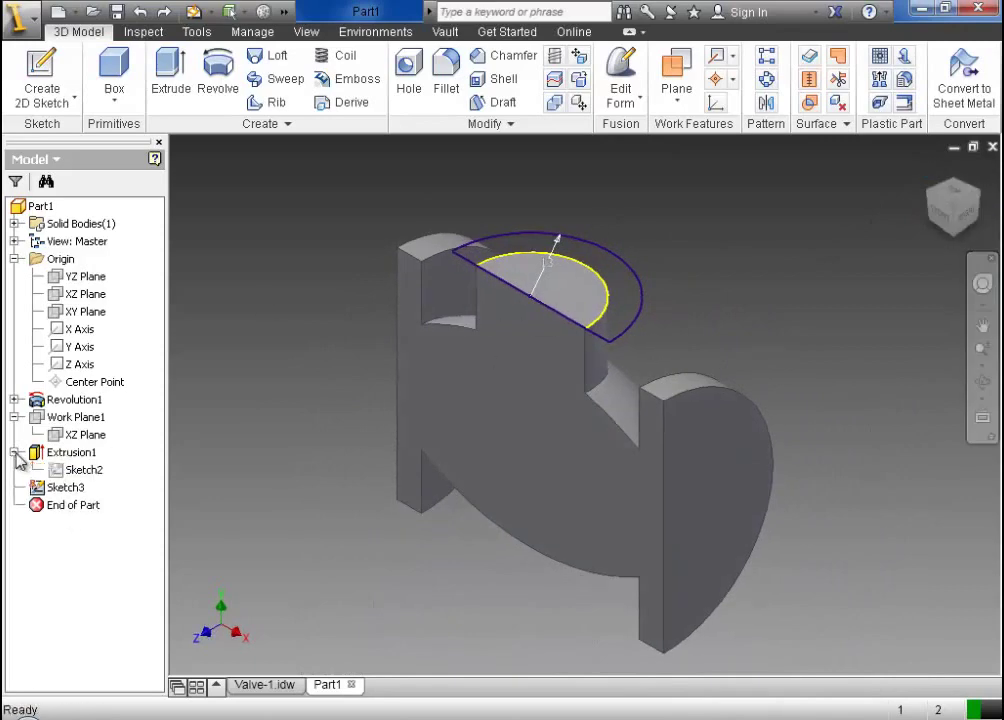
Extrude both regions of the flange sketch 2 mm downward, joined to the body, to form the upper flange
left_click(173, 108)
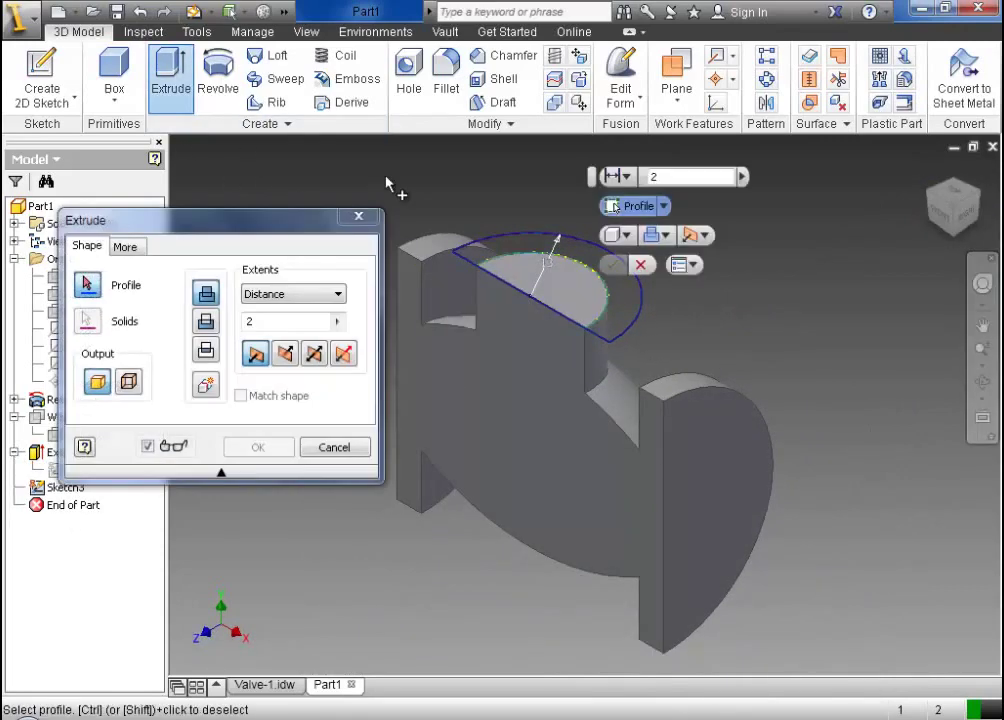
left_click(500, 267)
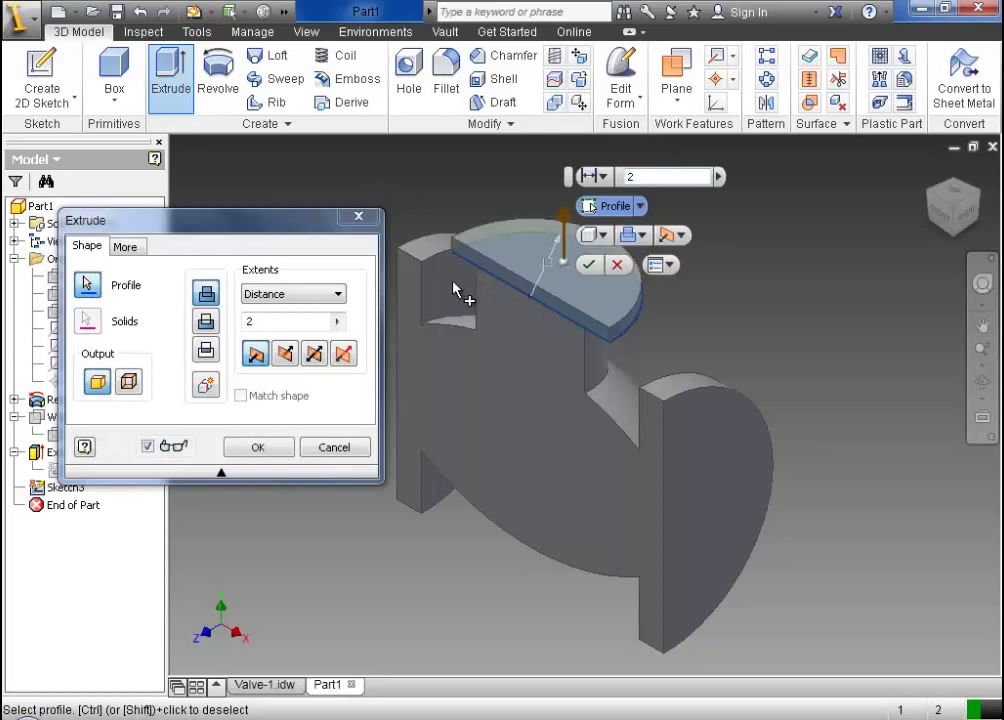
left_click(285, 353)
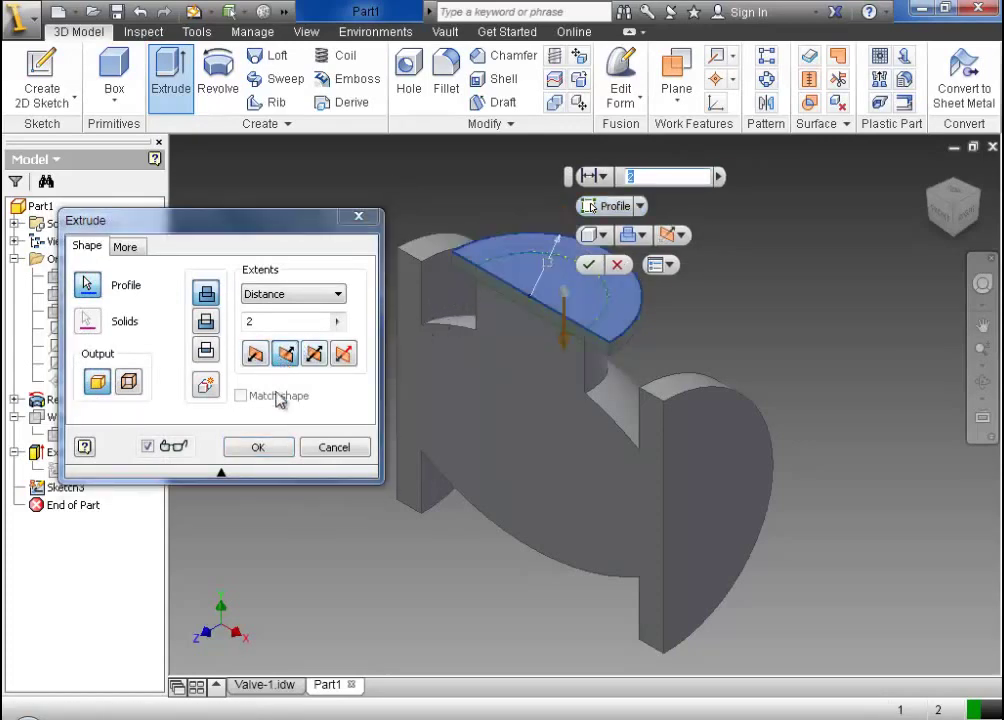
left_click(258, 447)
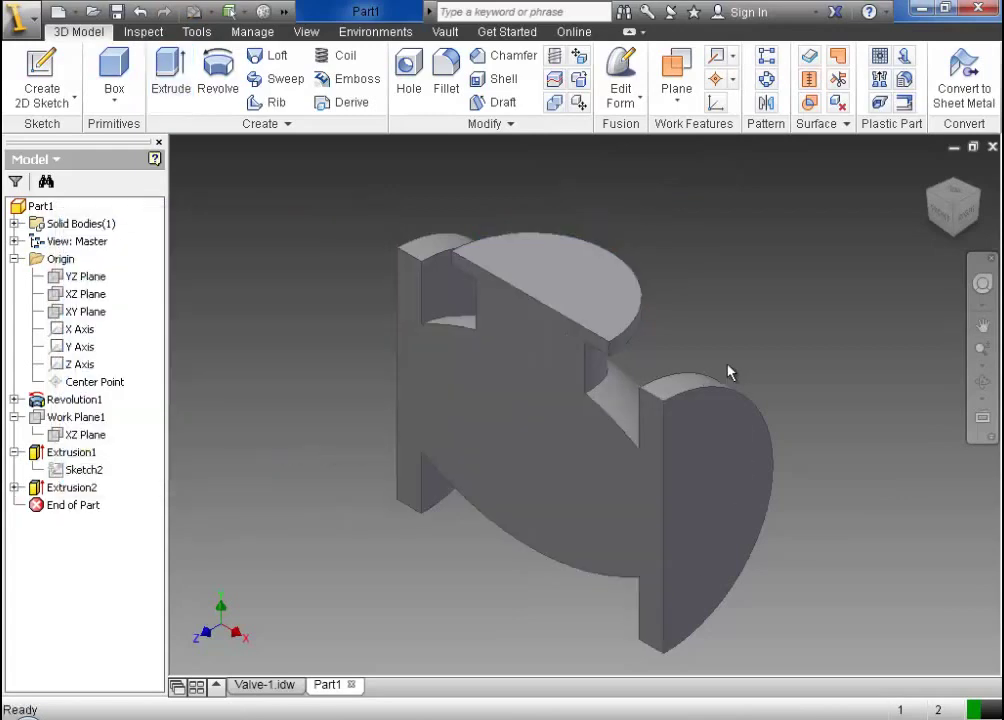
Check the recess and bore dimensions in the Valve-1 drawing's section A-A, and start a sketch on the upper flange's top face in Part1
left_click(270, 688)
scroll(485, 343, "up", 5)
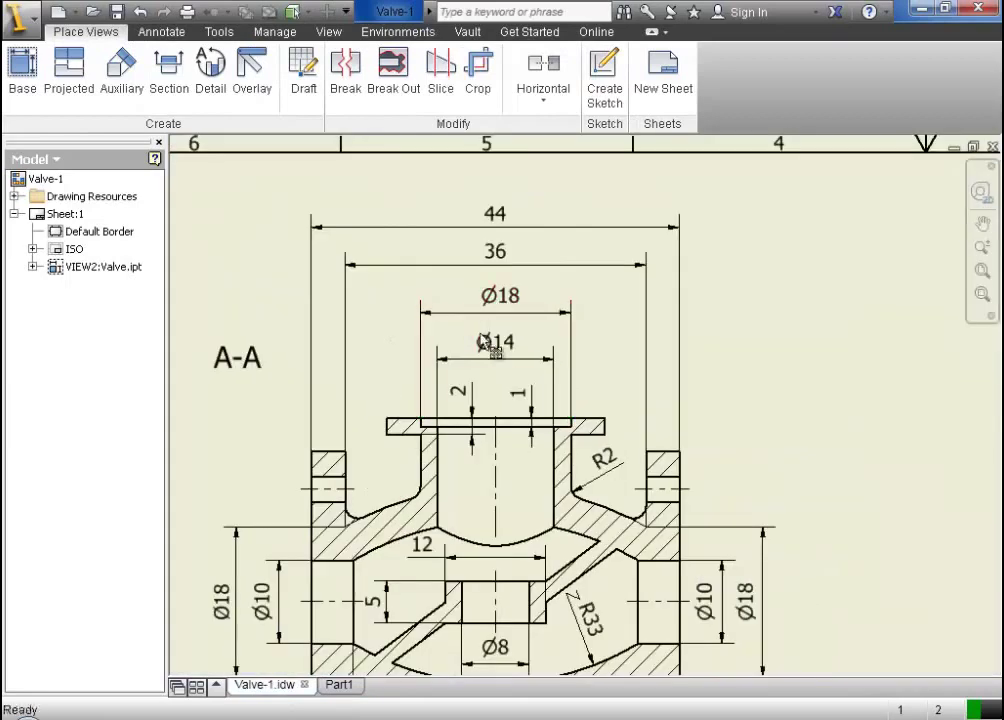
scroll(485, 343, "up", 3)
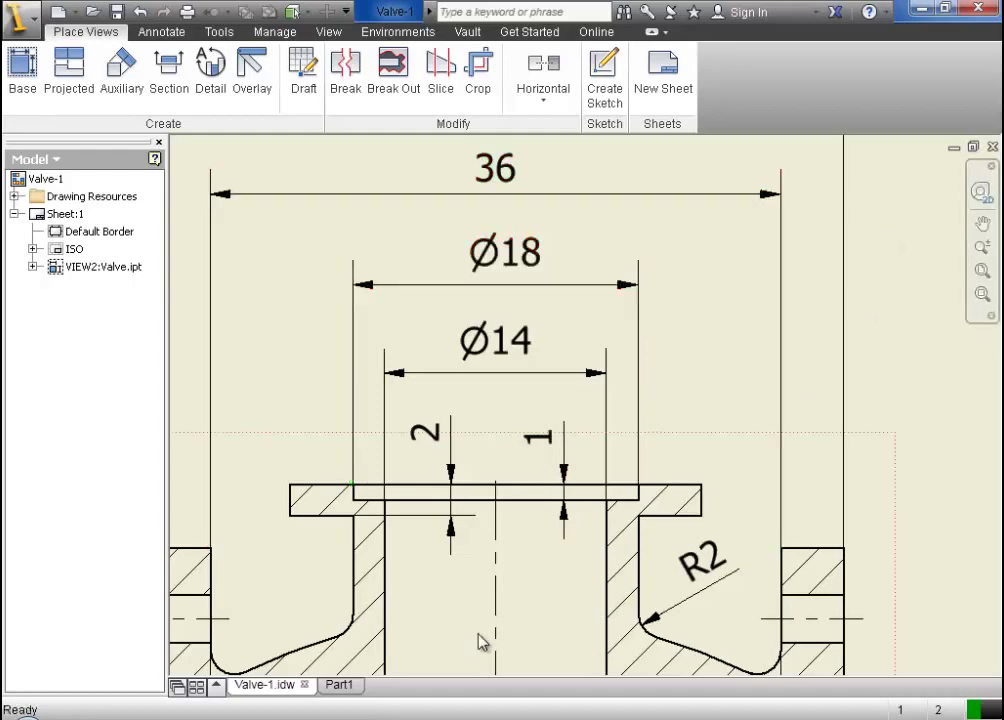
left_click(342, 686)
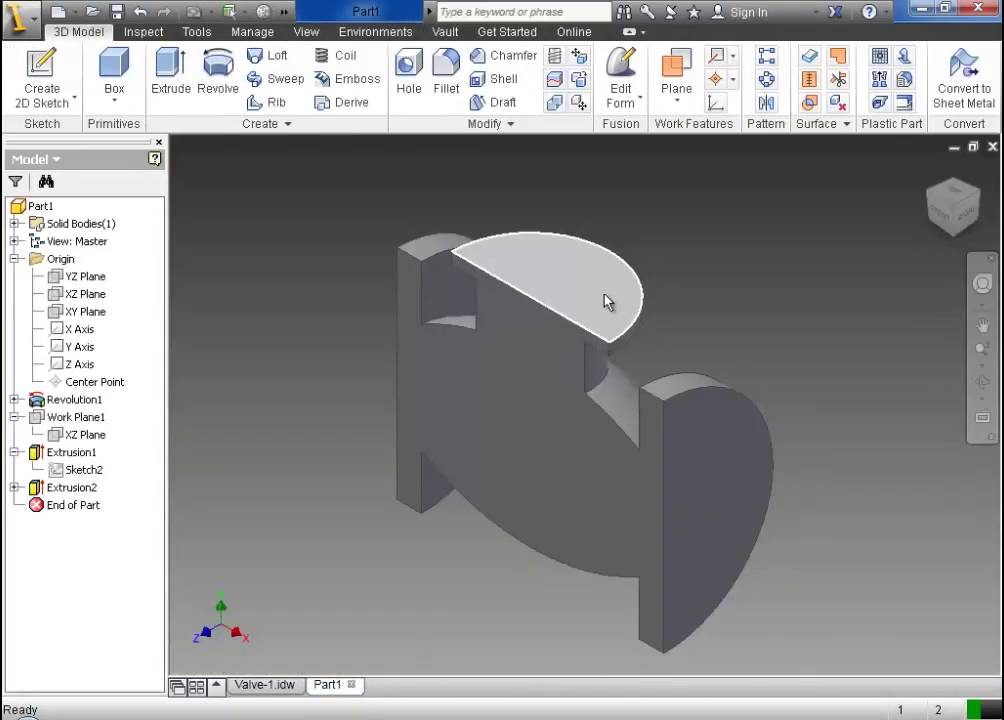
left_click(604, 297)
key("s")
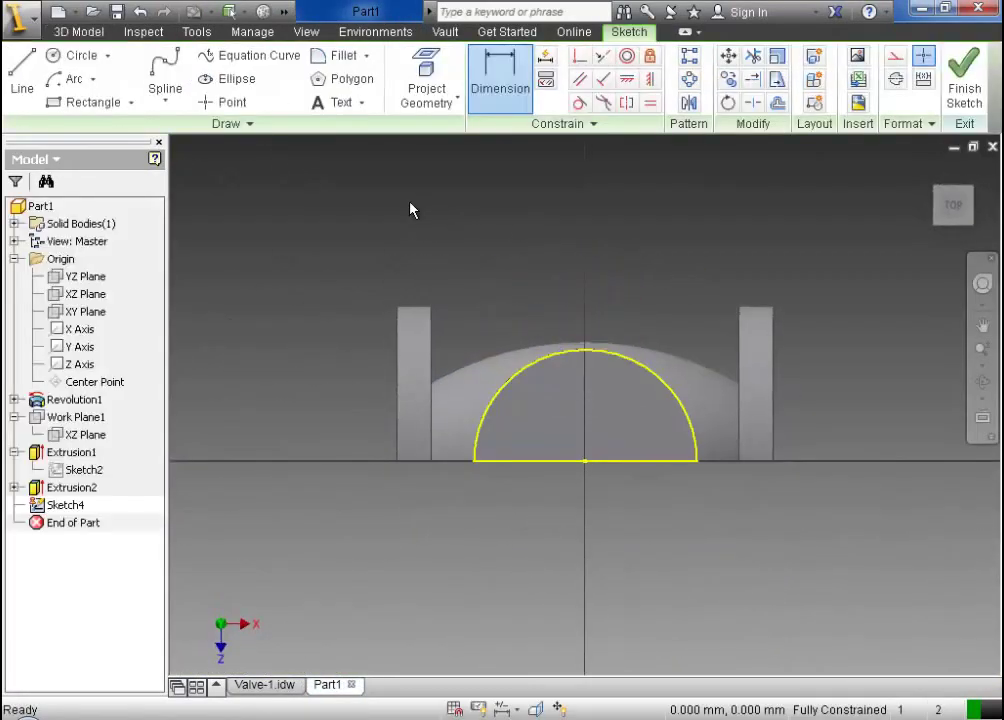
Sketch a semicircular arc of about 10 mm radius centred on the flange's straight edge and close it with a line between its endpoints
left_click(74, 79)
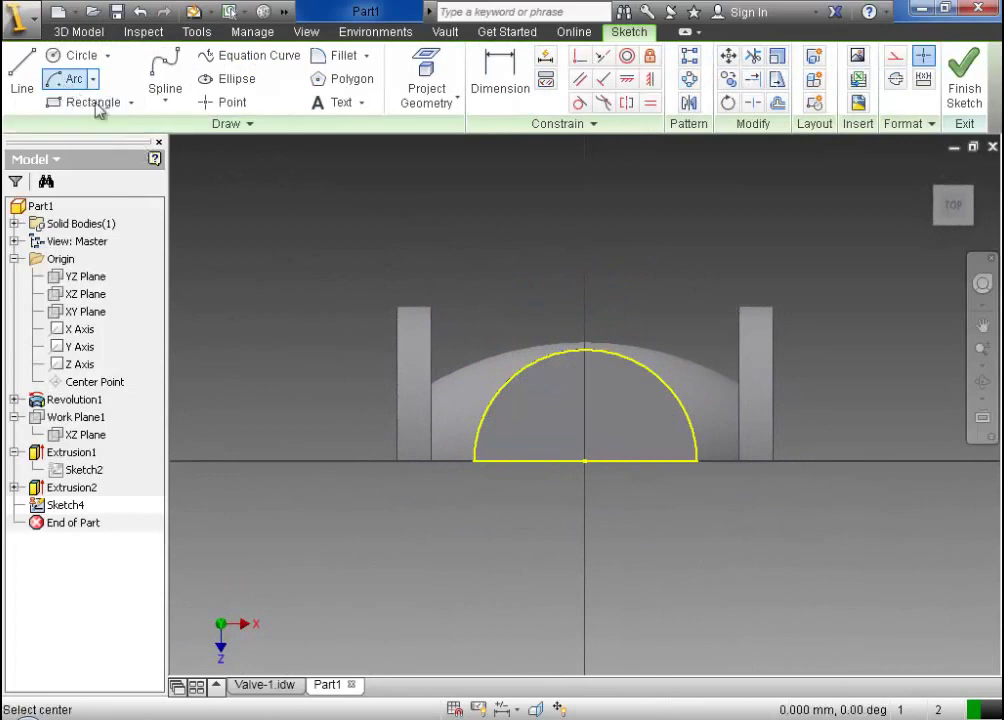
left_click(585, 461)
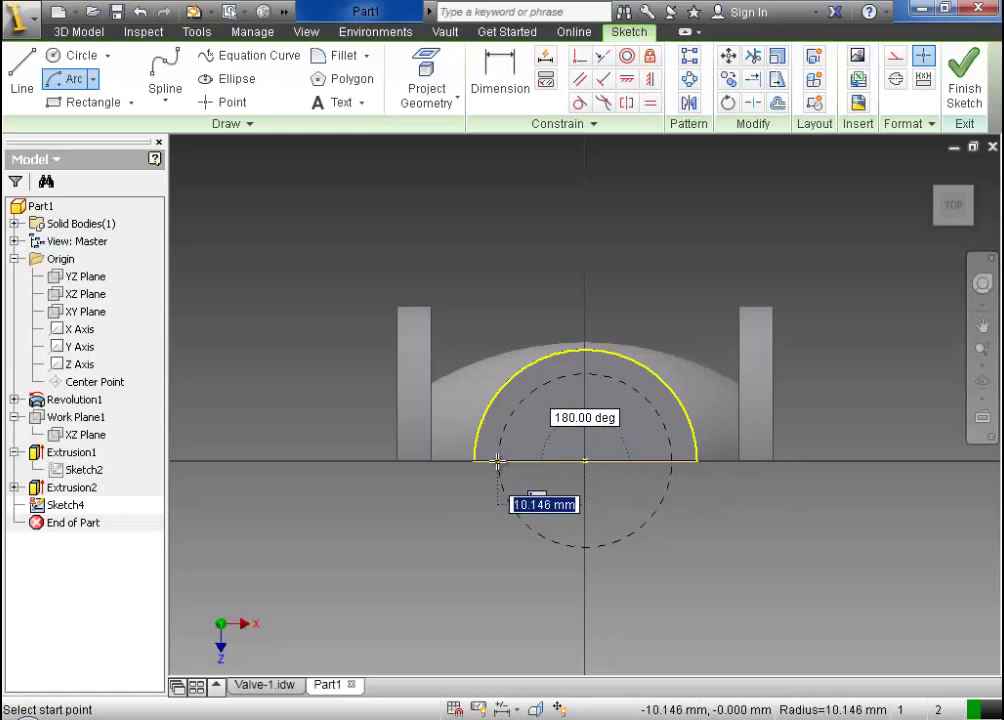
left_click(496, 461)
left_click(674, 461)
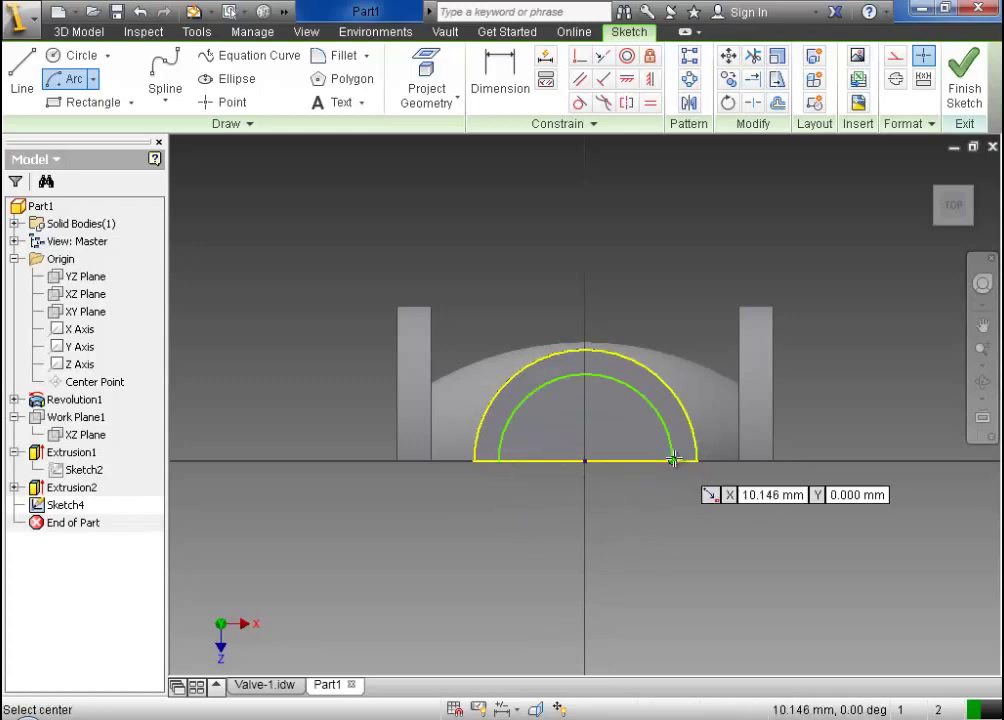
left_click(22, 75)
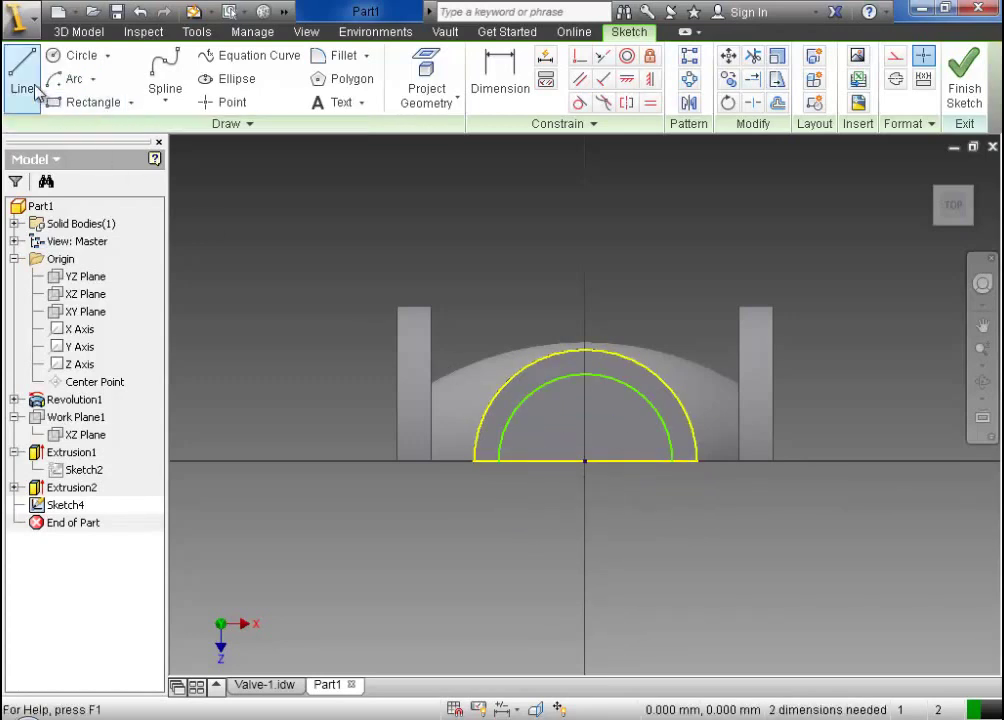
left_click(497, 461)
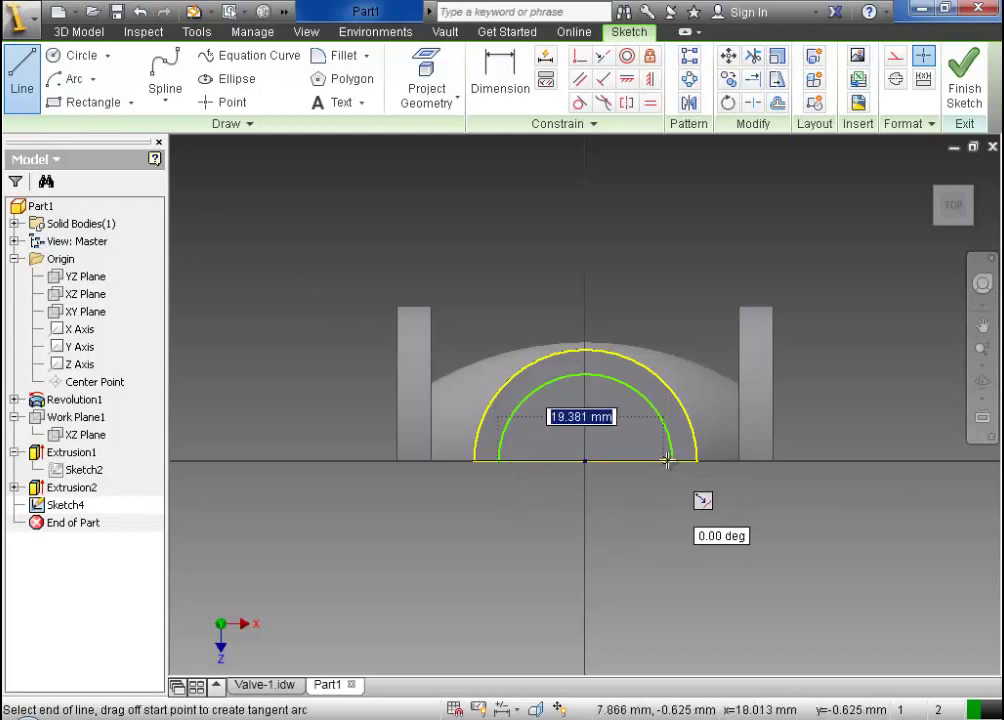
left_click(670, 461)
key("Escape")
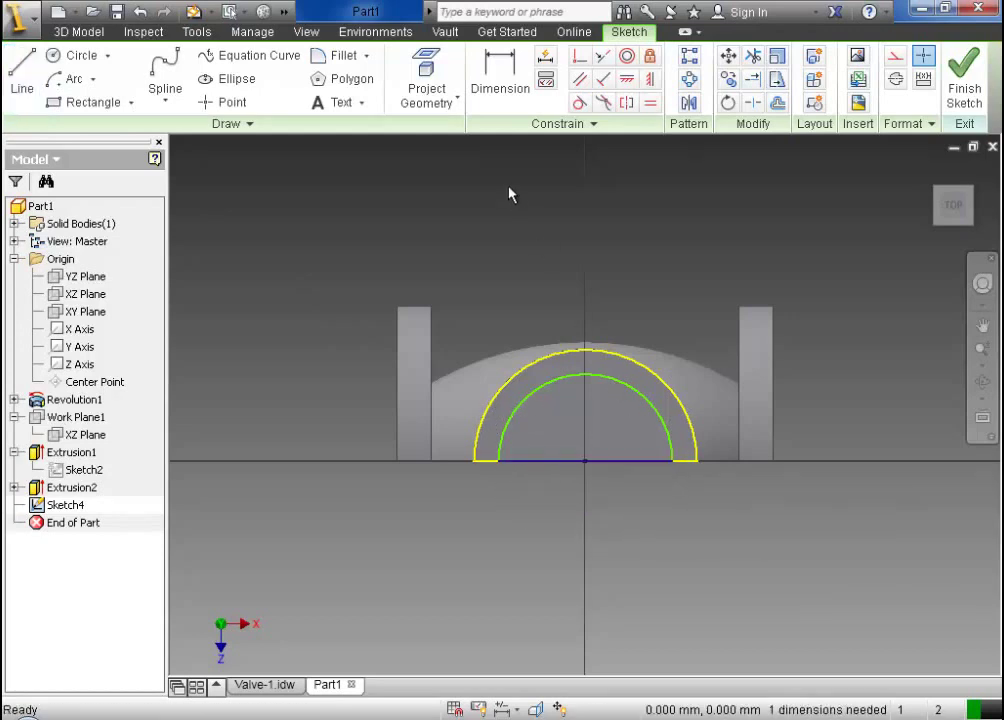
Dimension the semicircle's radius as 9 mm and finish the sketch
left_click(492, 95)
left_click(535, 398)
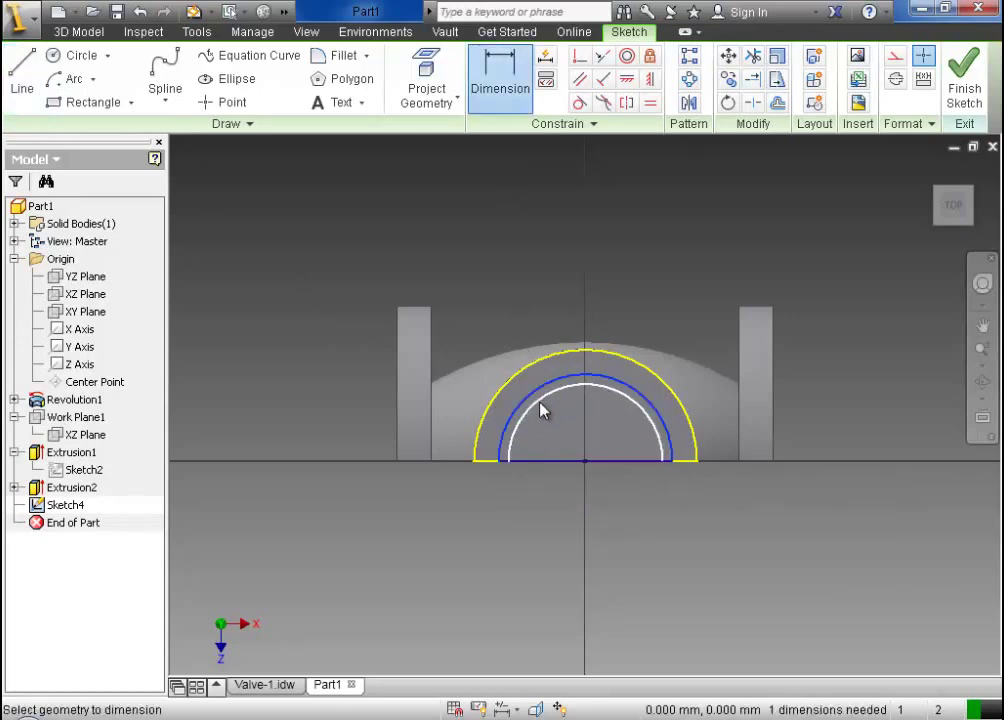
left_click(553, 425)
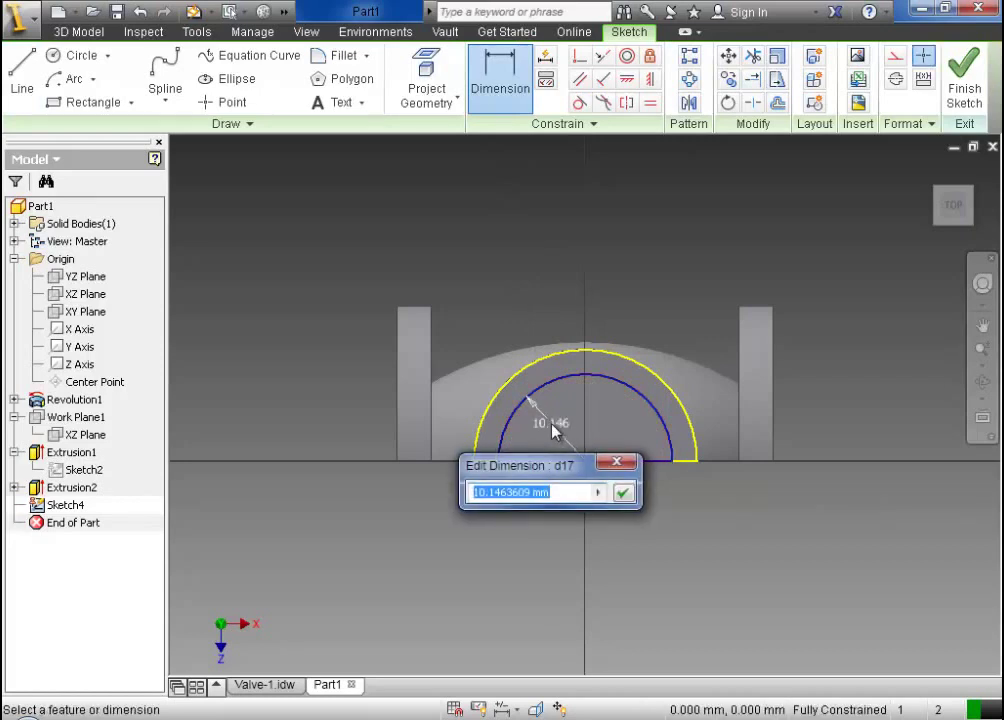
type("9")
left_click(622, 493)
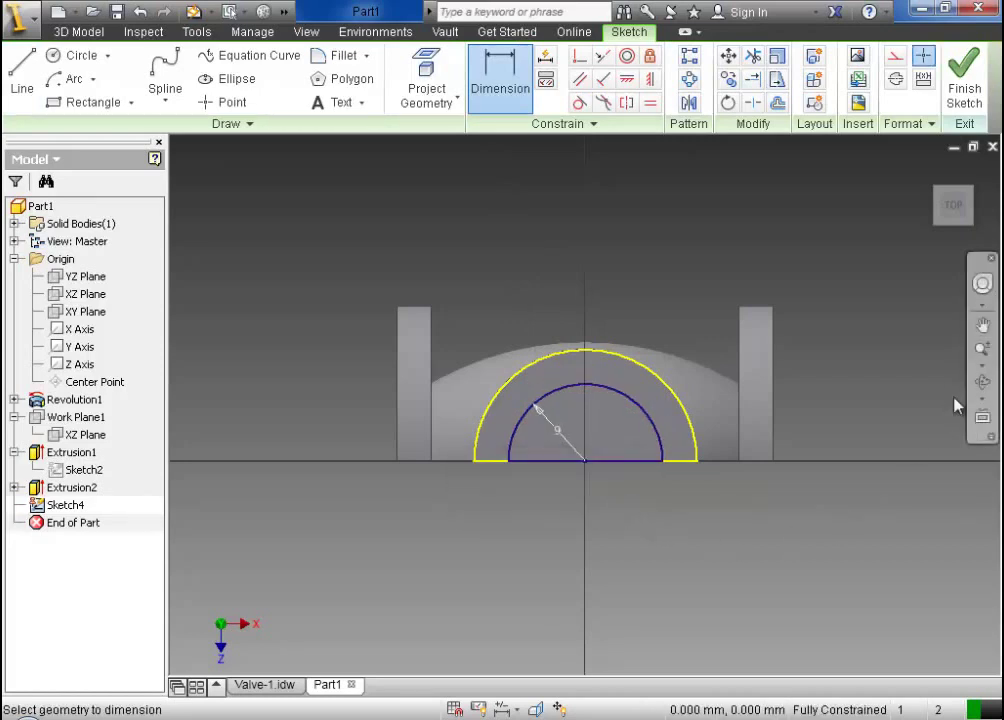
left_click(980, 115)
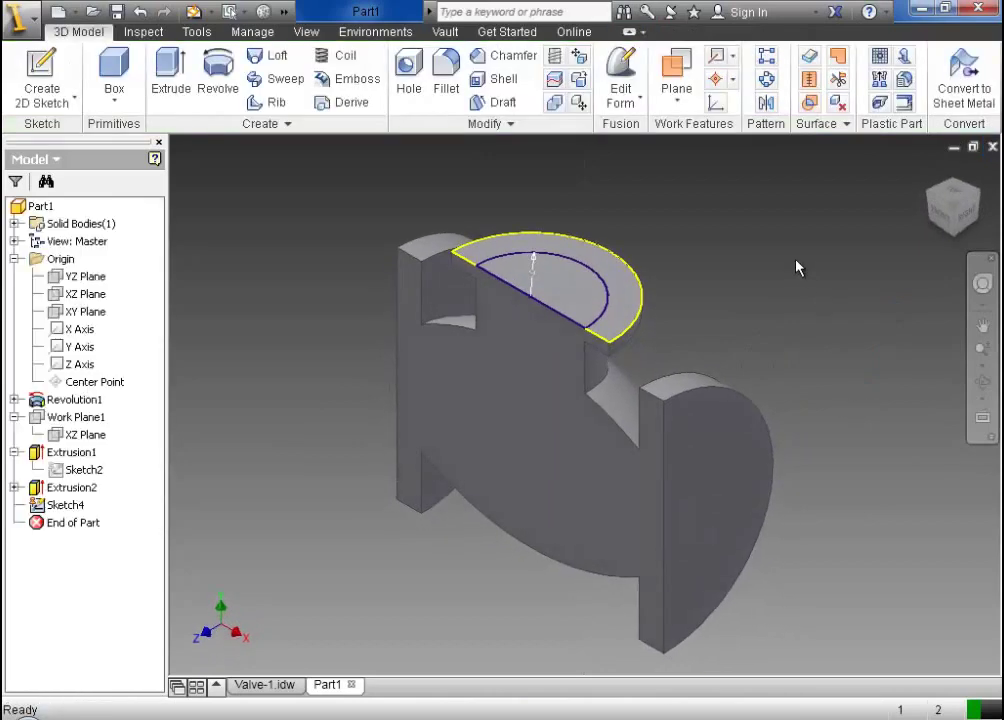
Extrude the inner semicircle 1 mm downward with the Cut operation to form the recess in the upper flange
left_click(180, 90)
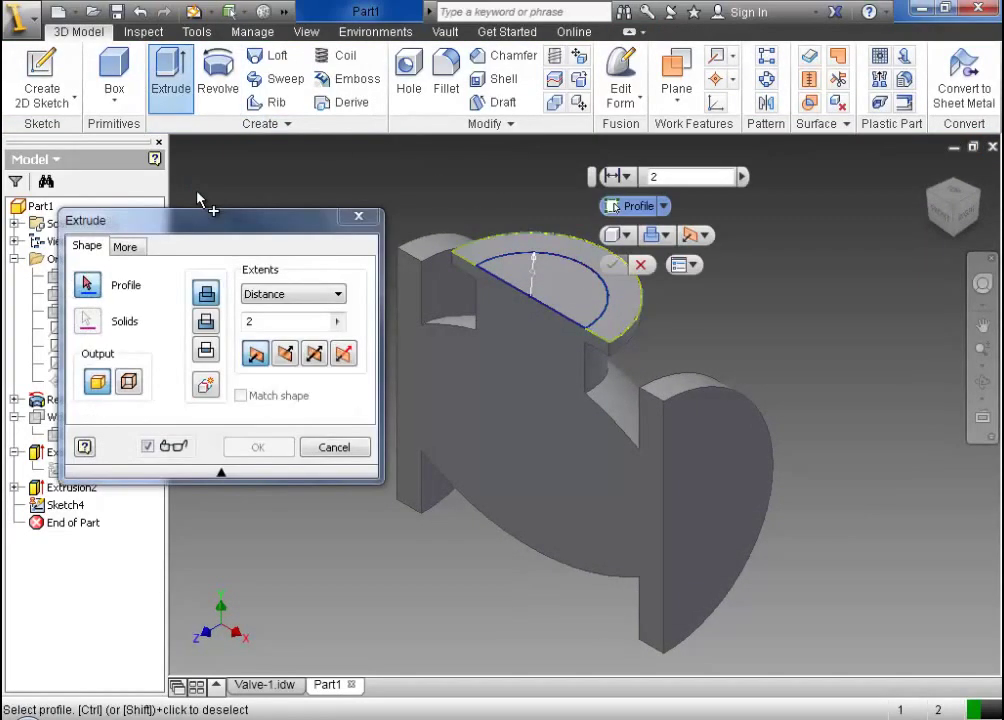
left_click(207, 322)
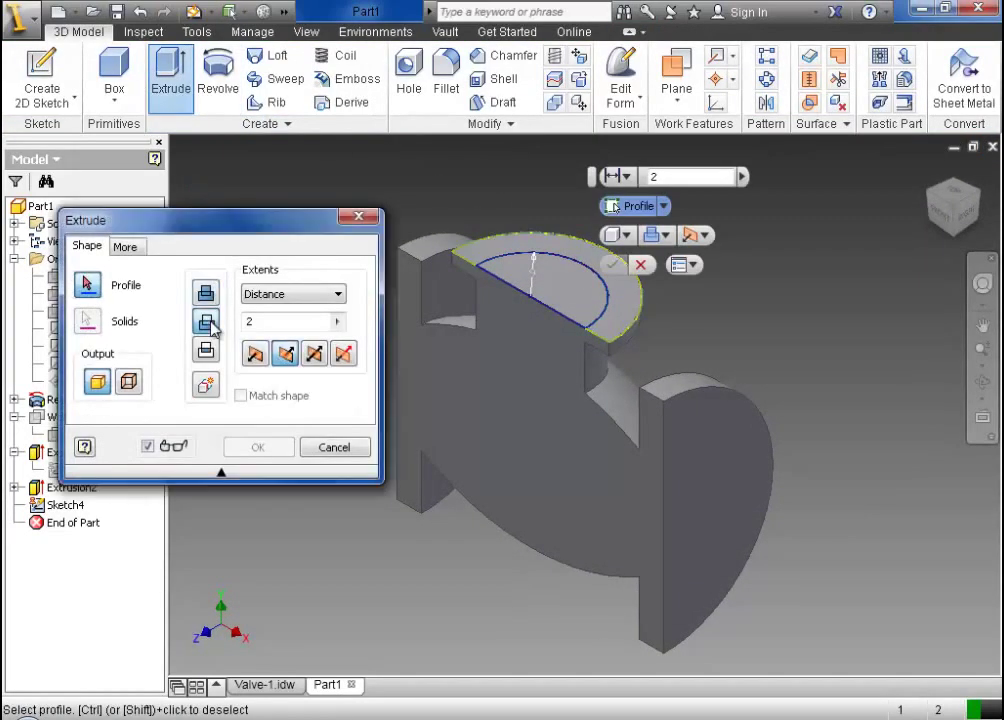
left_click(545, 291)
left_click(247, 322)
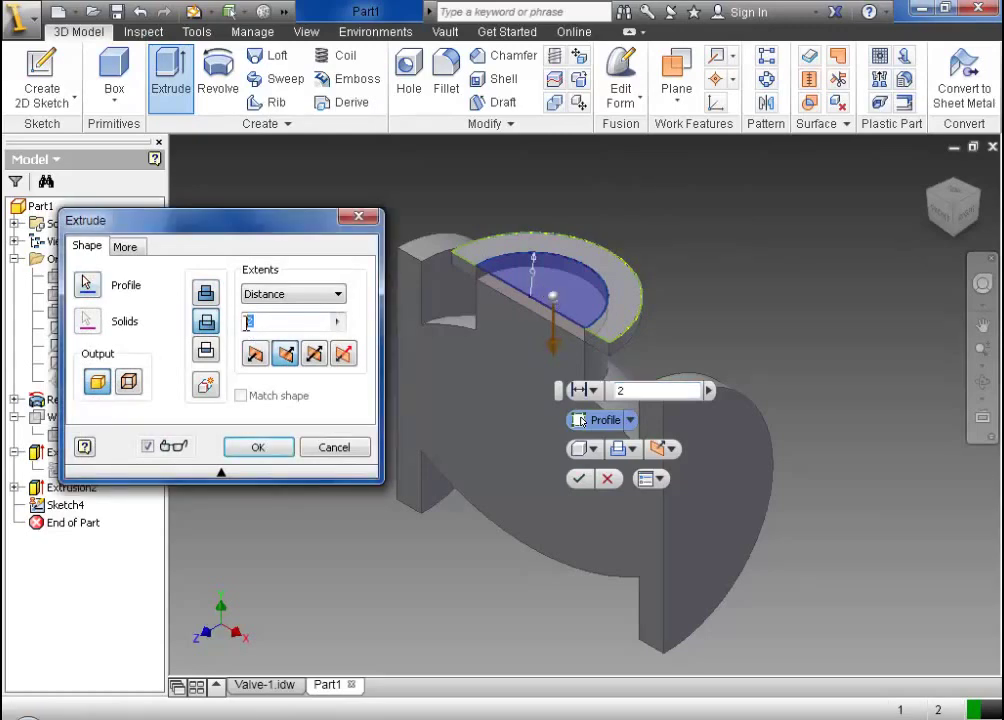
type("1")
left_click(288, 449)
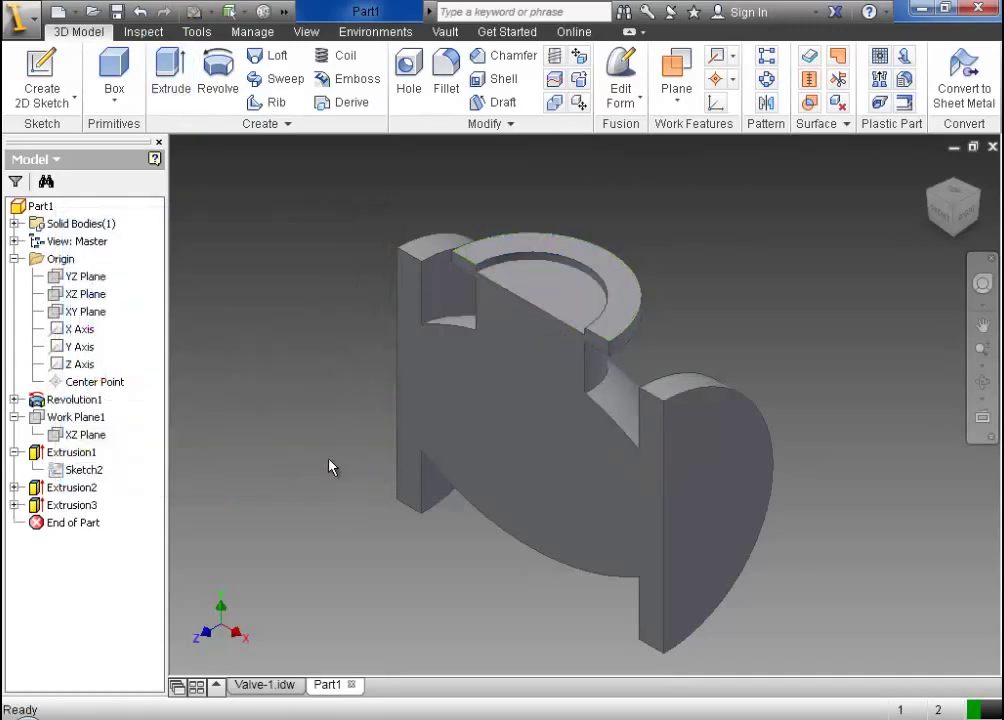
Examine section A-A in the Valve-1 drawing for the neck bore, inner cavity, seat and port dimensions
left_click(270, 688)
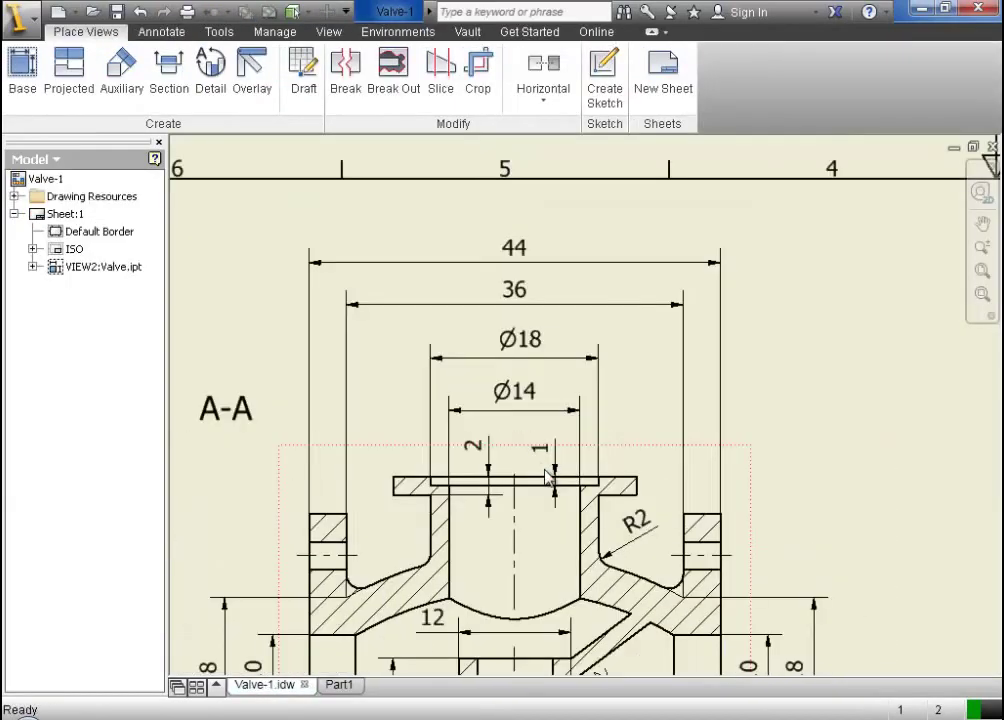
scroll(548, 477, "up", 3)
scroll(565, 531, "down", 5)
scroll(567, 530, "up", 3)
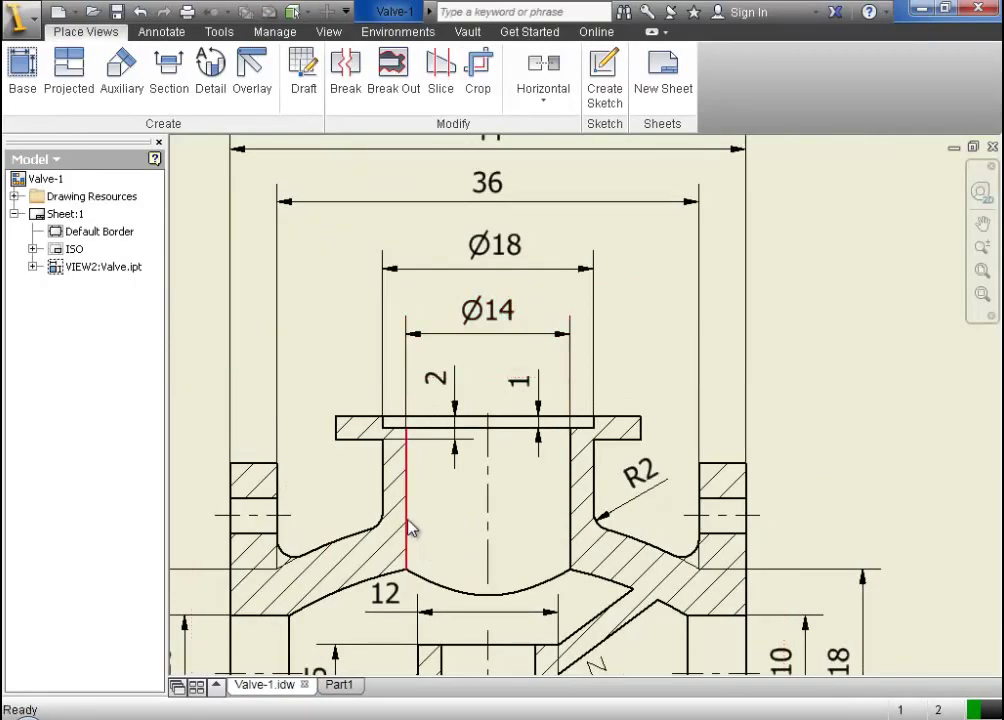
scroll(557, 499, "up", 3)
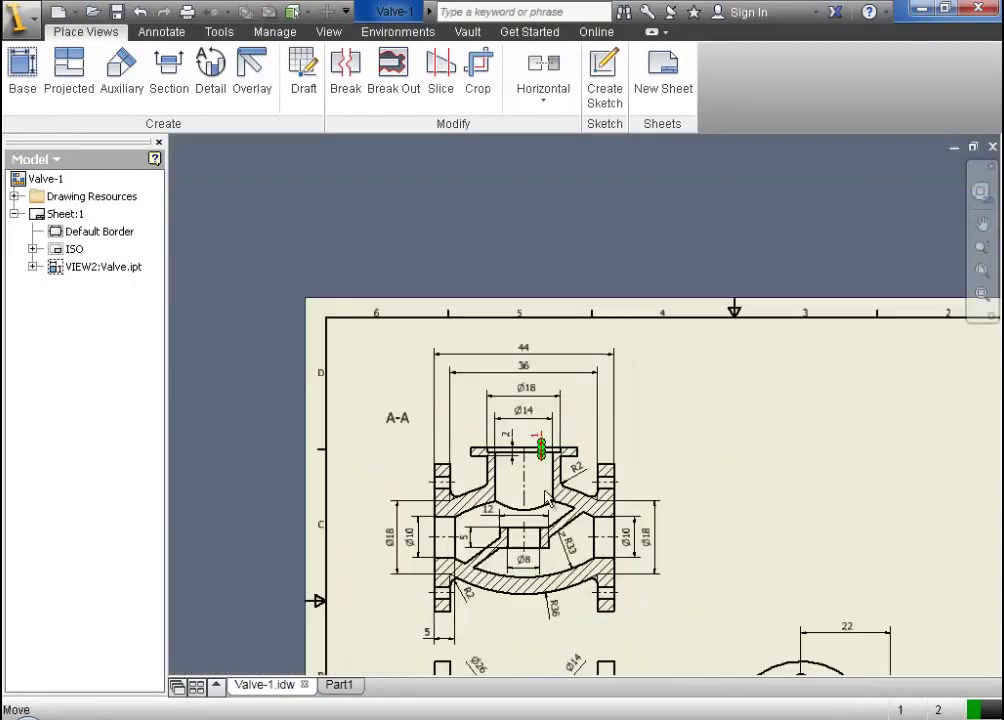
scroll(511, 638, "down", 3)
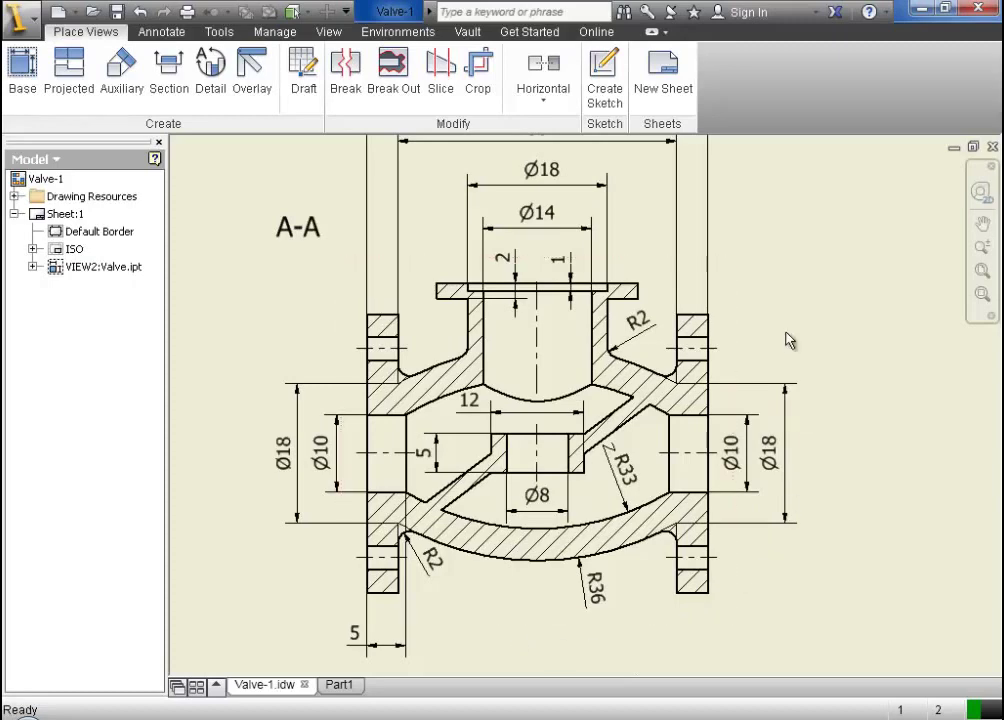
scroll(604, 347, "down", 6)
scroll(612, 362, "up", 5)
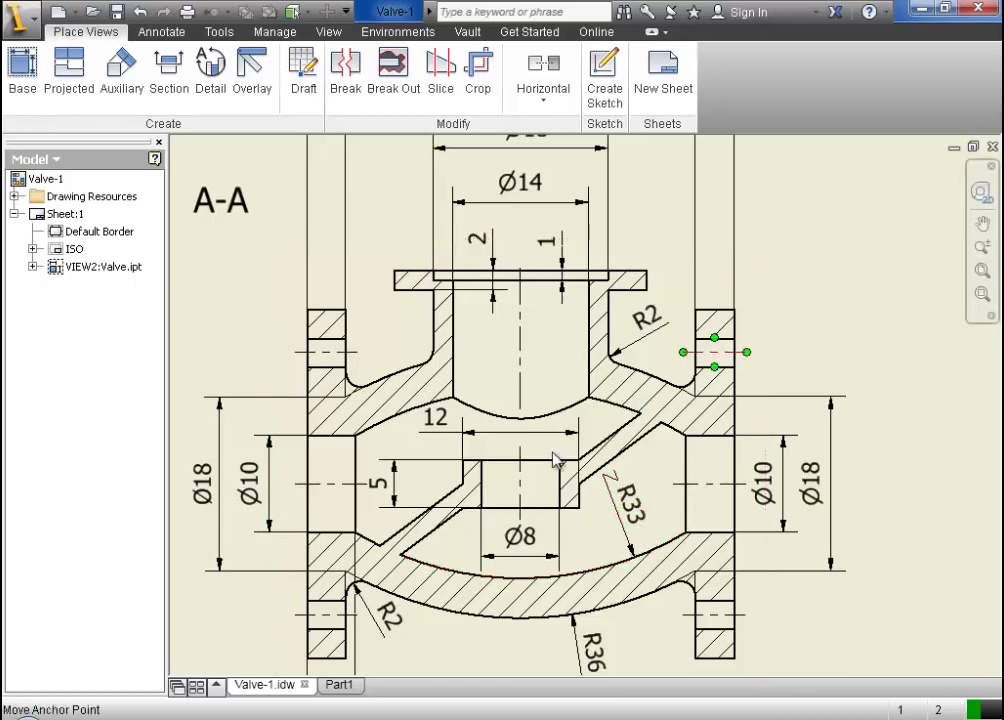
Return to Part1, start a sketch on the flat section face and draw a horizontal line across the full body width
left_click(341, 686)
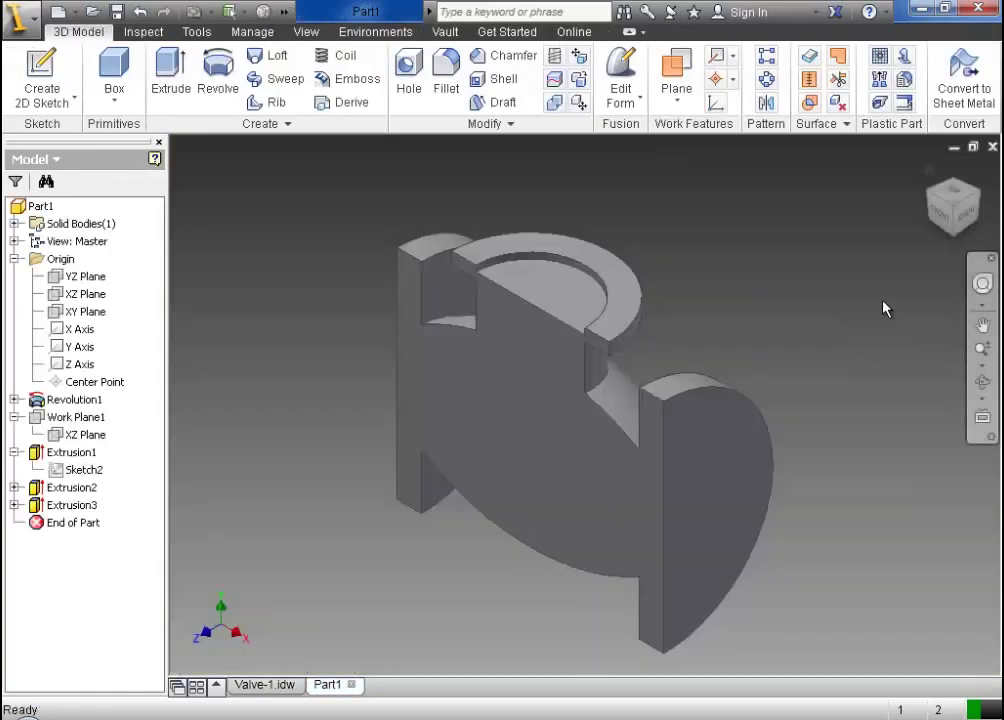
left_click(523, 463)
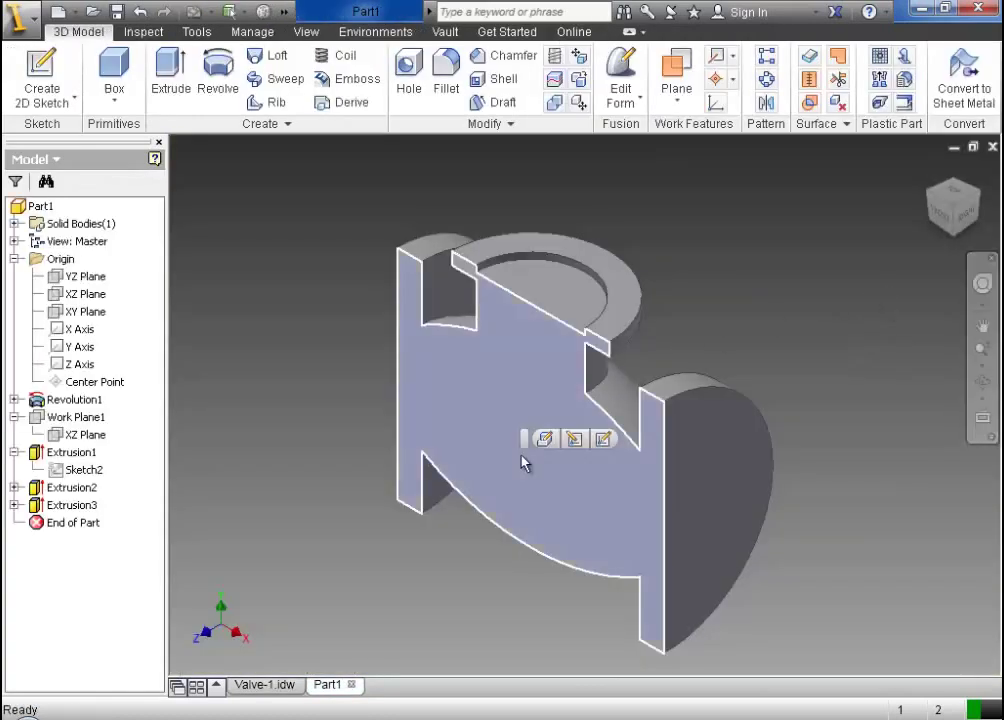
left_click(603, 441)
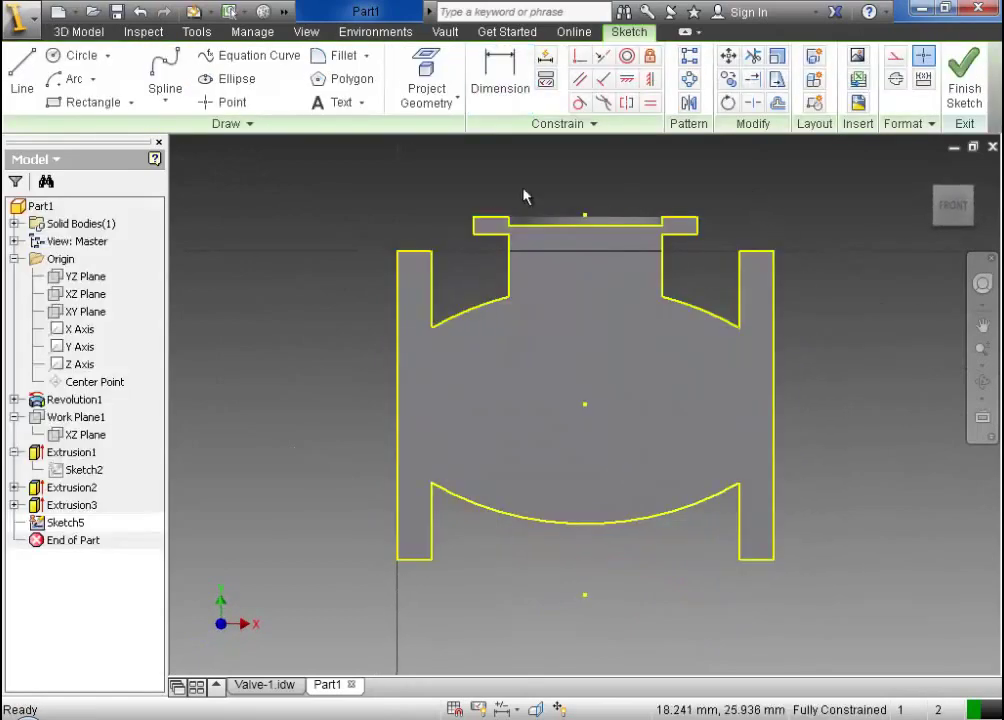
left_click(25, 72)
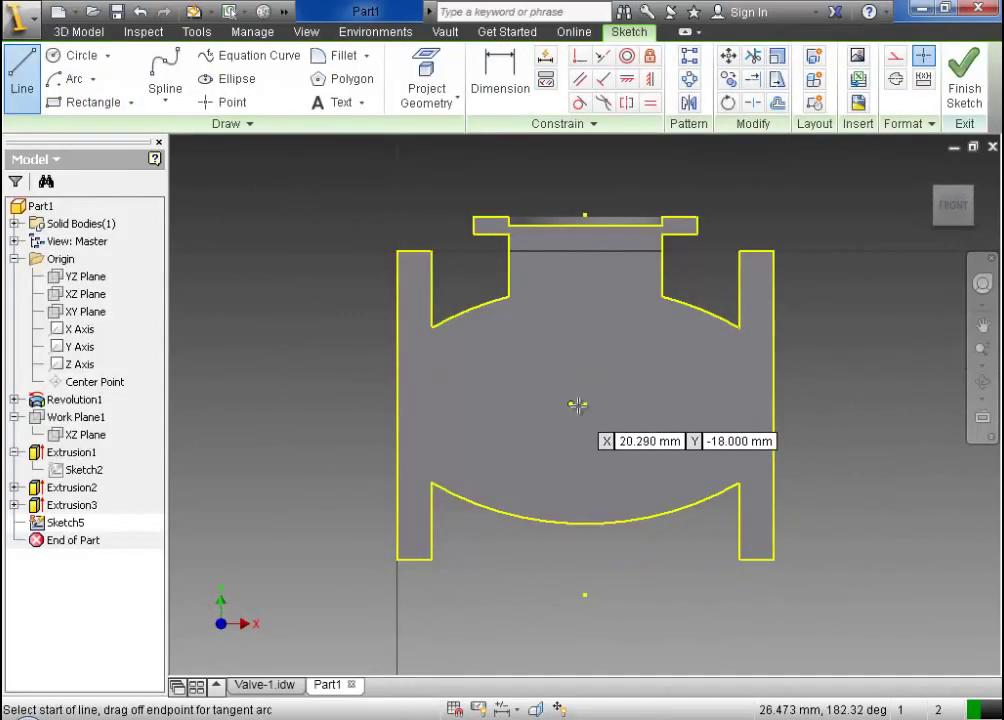
left_click(285, 405)
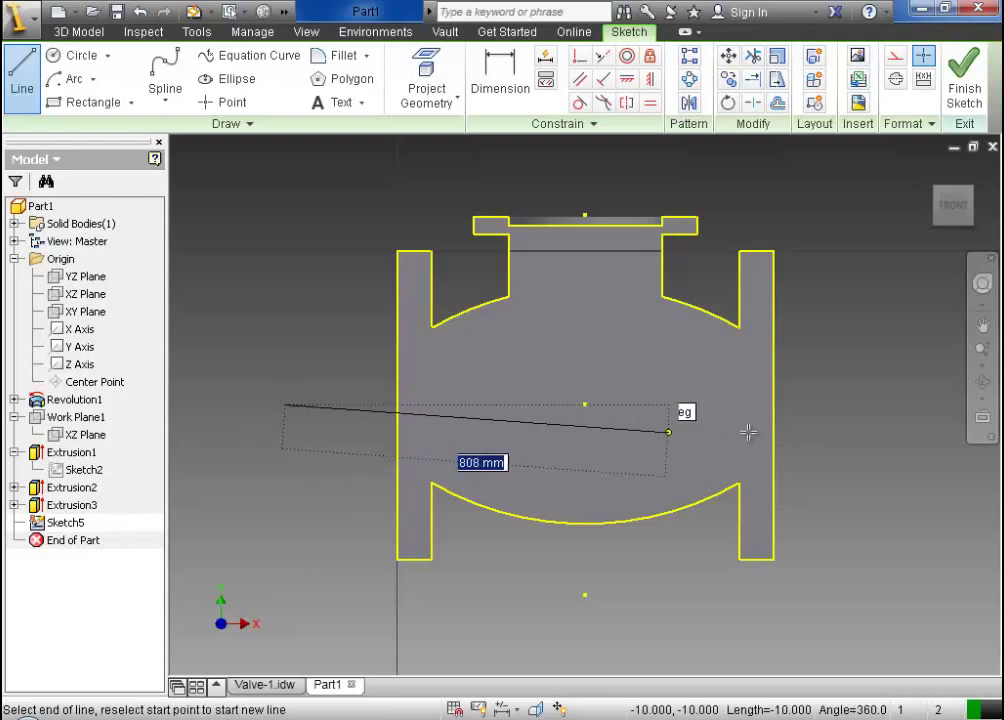
left_click(855, 409)
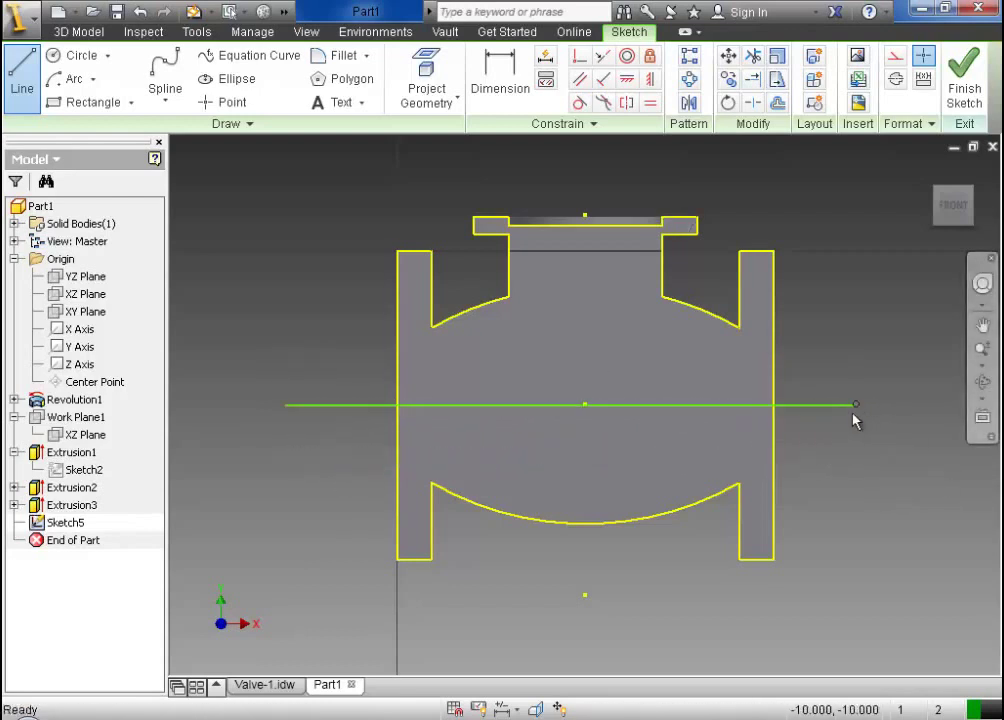
key("Escape")
Shift the horizontal line off centre and constrain it coincident with the body's projected centre point
left_click_drag(831, 408, 683, 421)
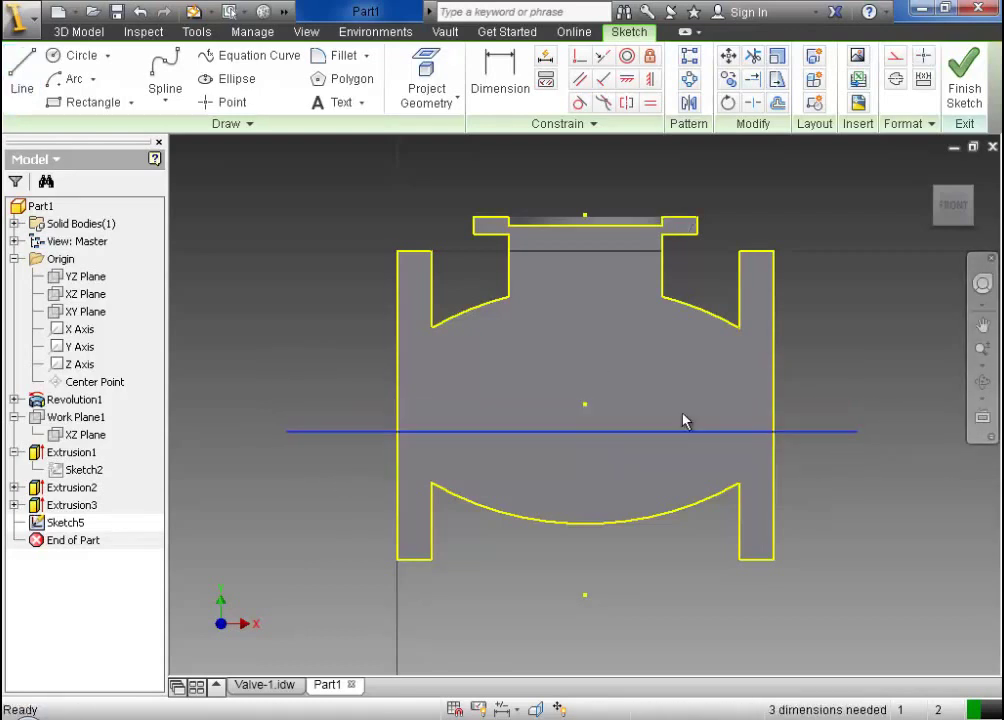
left_click(580, 55)
left_click(587, 408)
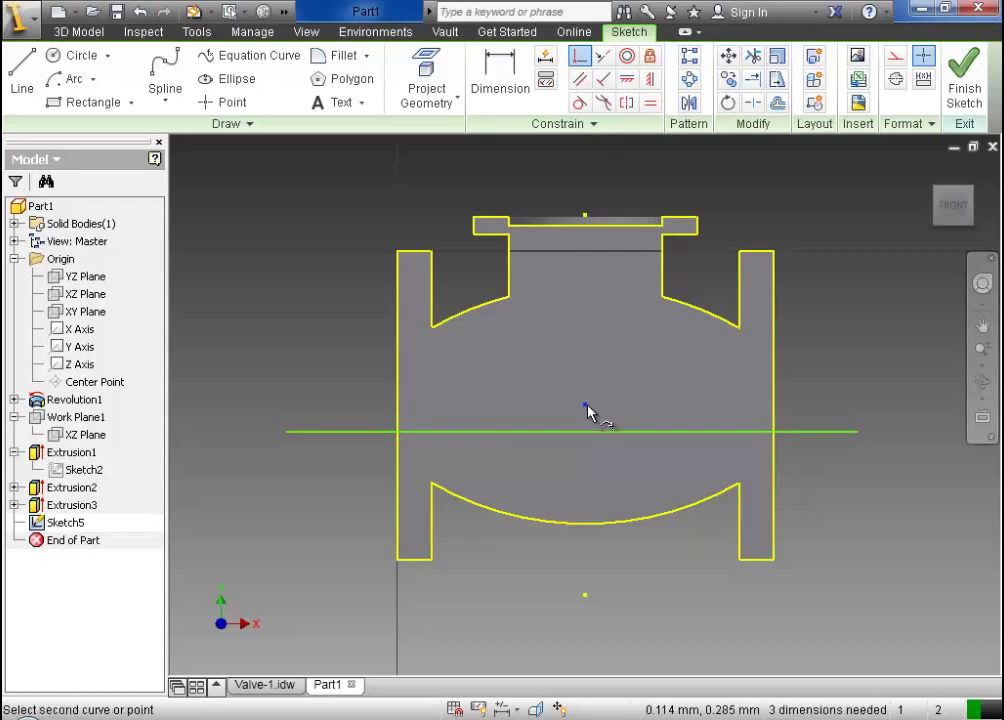
left_click(602, 432)
right_click(852, 358)
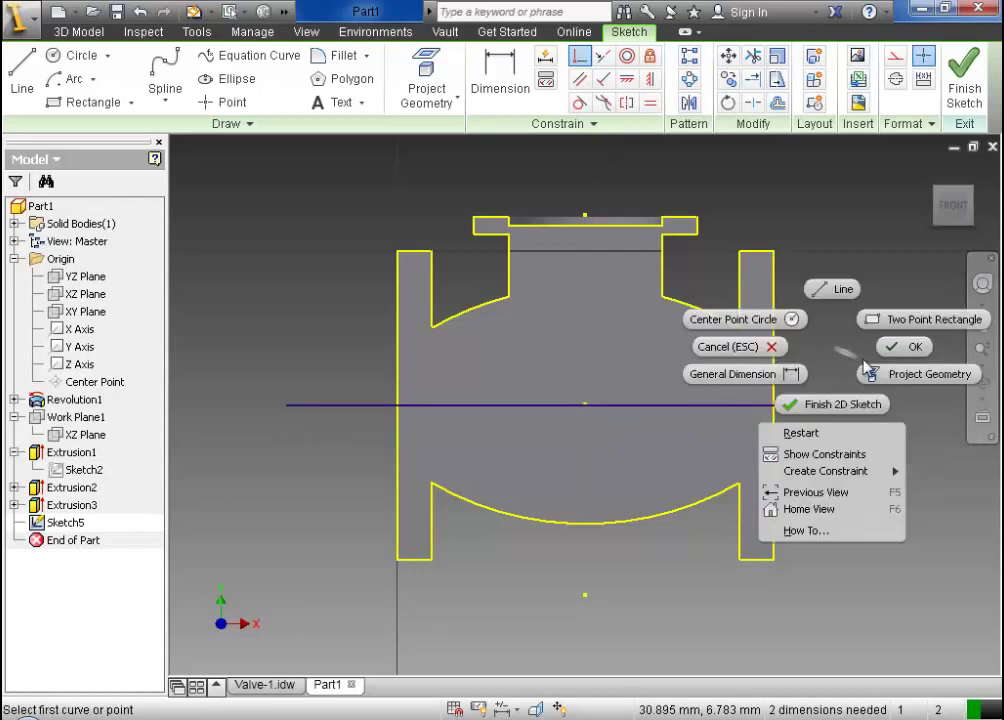
left_click(898, 349)
Draw a vertical line from the centre point at the upper flange's top down to the body's centre point
left_click(24, 85)
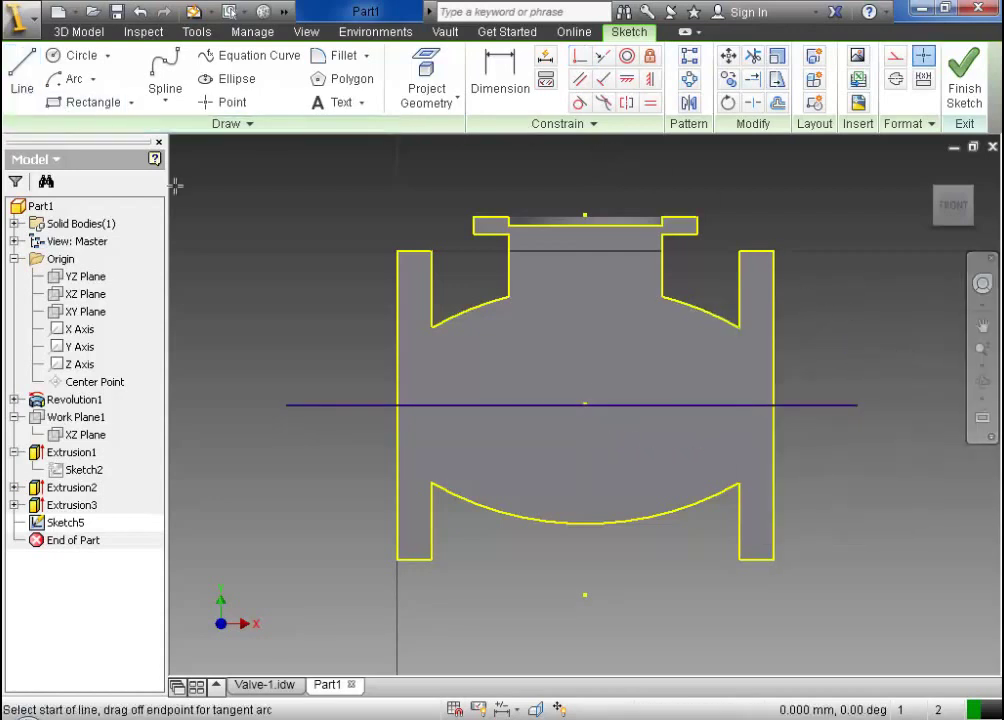
left_click(585, 217)
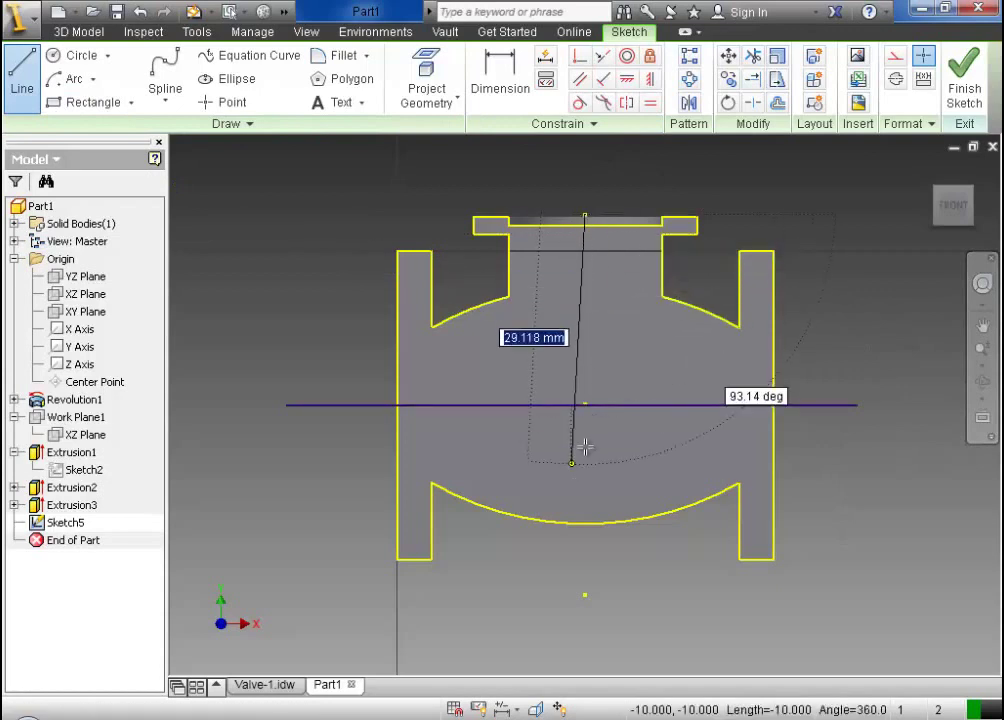
left_click(585, 406)
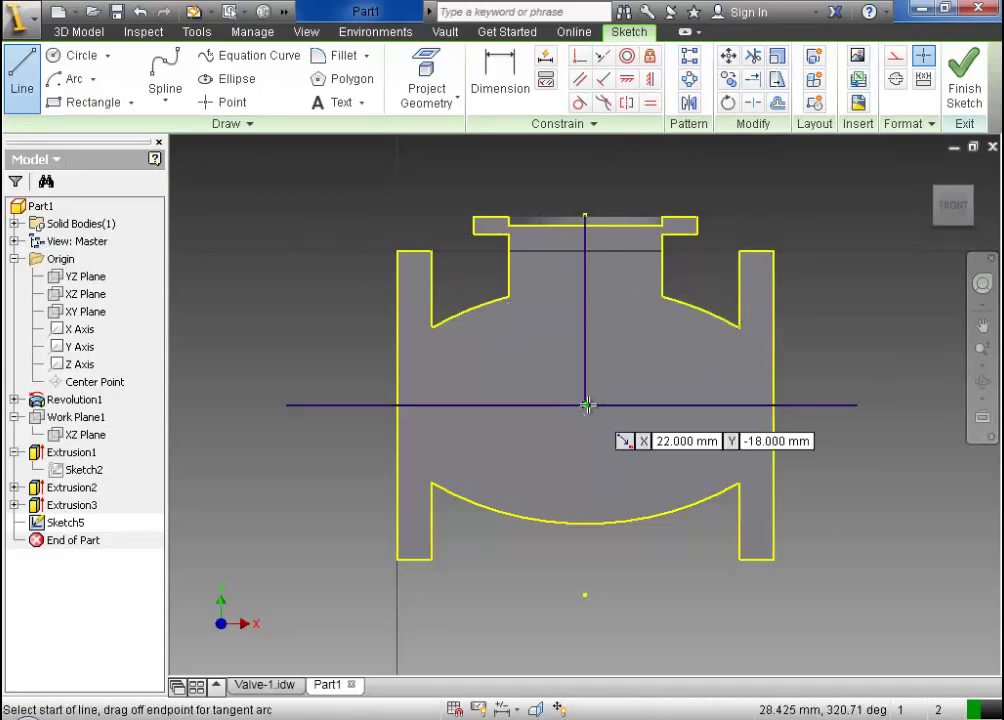
key("Escape")
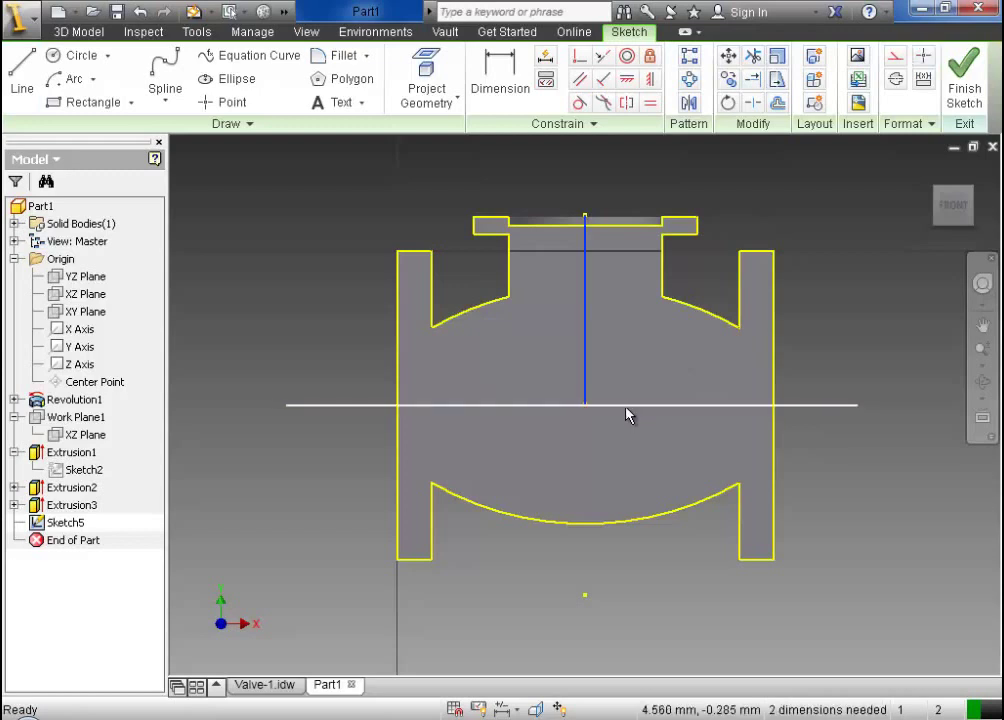
Convert both sketch lines to construction geometry and make the horizontal one a centerline
left_click(627, 405, "ctrl")
left_click(896, 66)
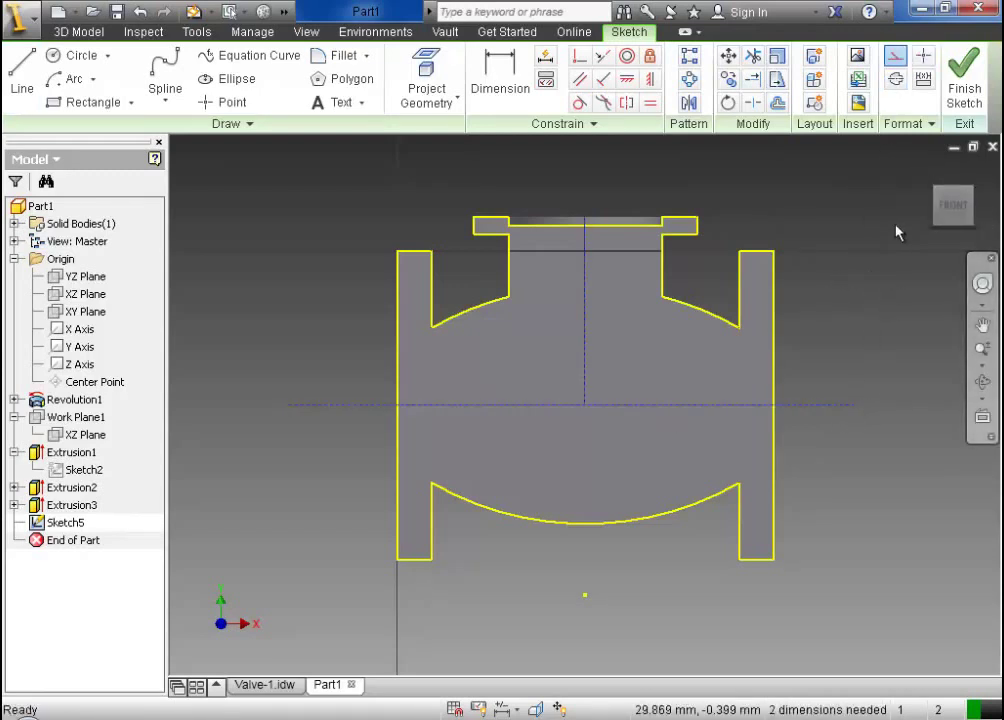
left_click(898, 82)
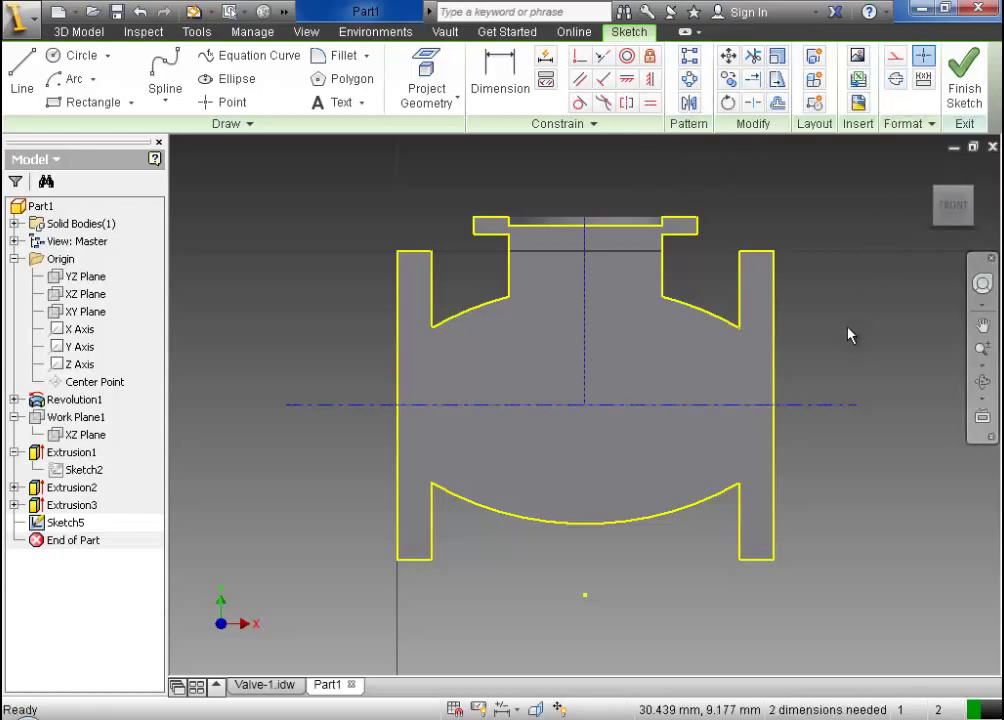
Draw a vertical line about 5.8 mm up the left flange face from the centerline and a horizontal line about 5.9 mm inward from its upper end
left_click(21, 70)
scroll(440, 325, "up", 4)
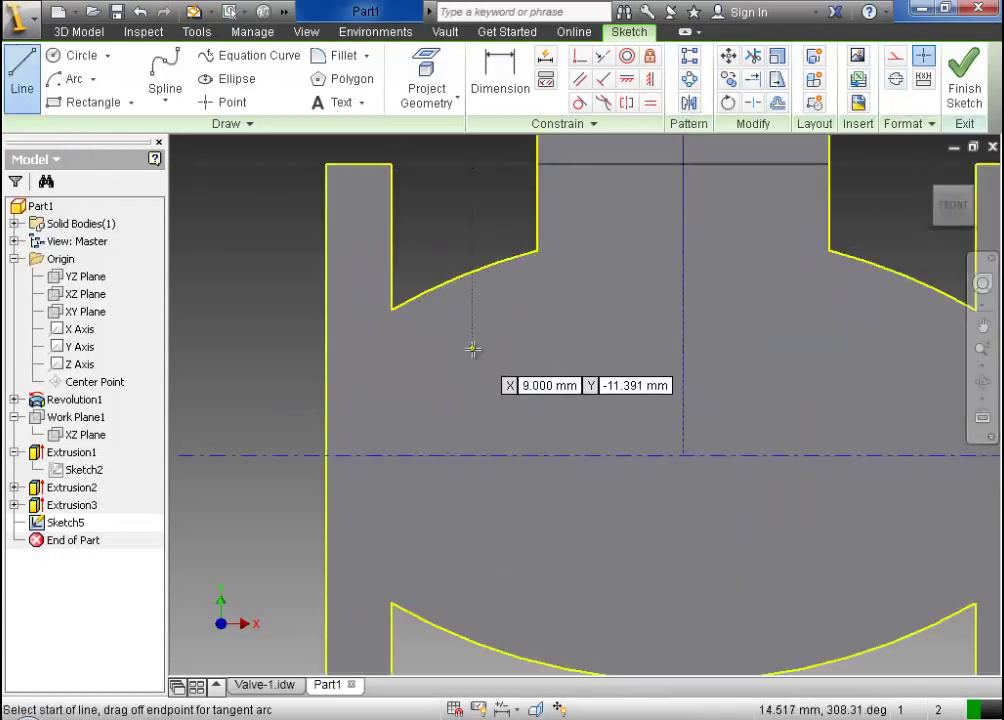
scroll(385, 399, "down", 3)
left_click(351, 431)
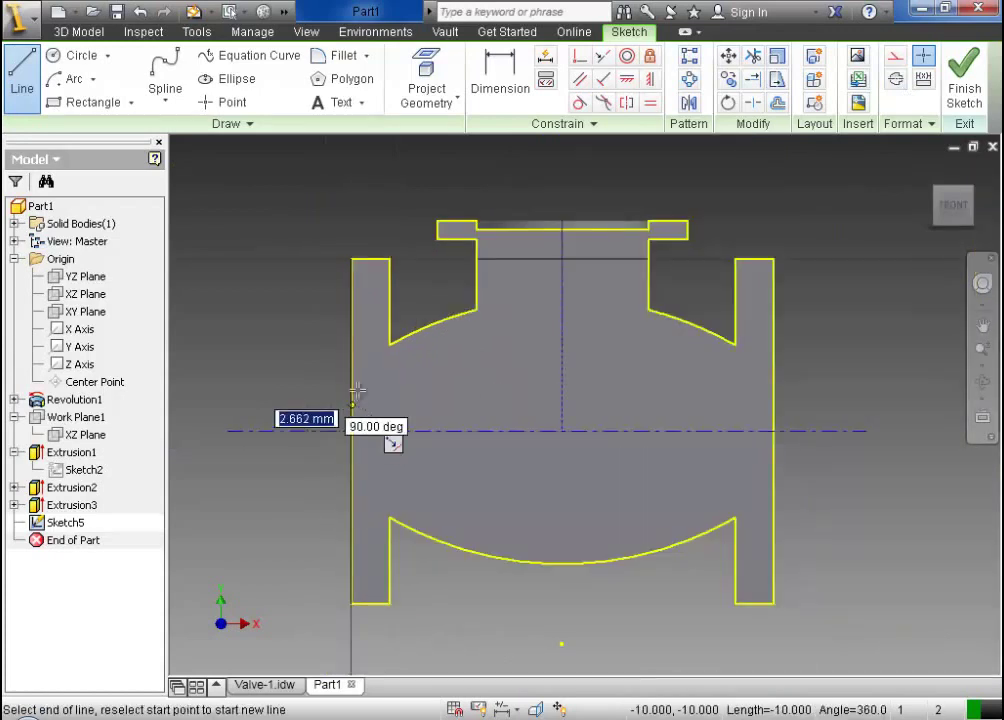
double_click(351, 375)
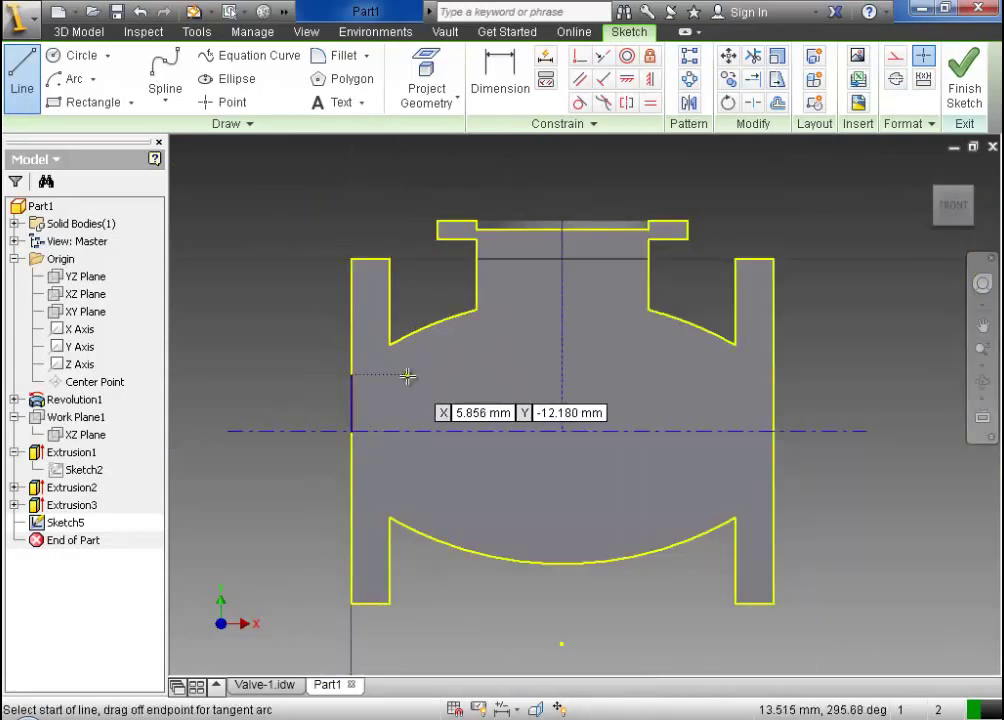
left_click(351, 375)
left_click(351, 375)
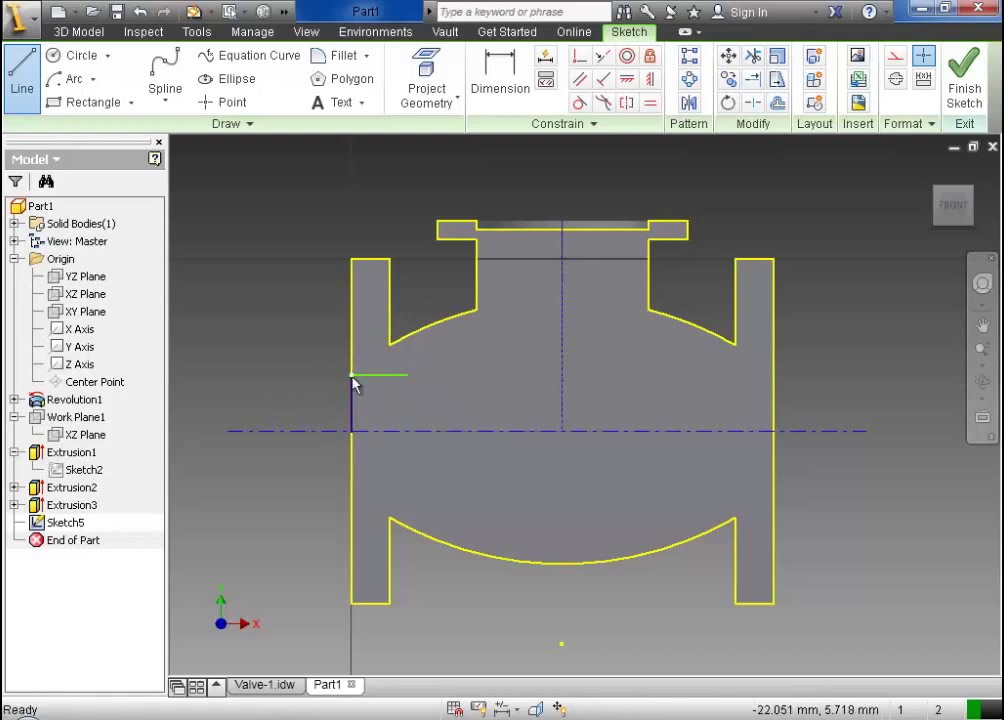
Dimension the short horizontal line at the left flange and set its length to 5 mm
left_click(490, 100)
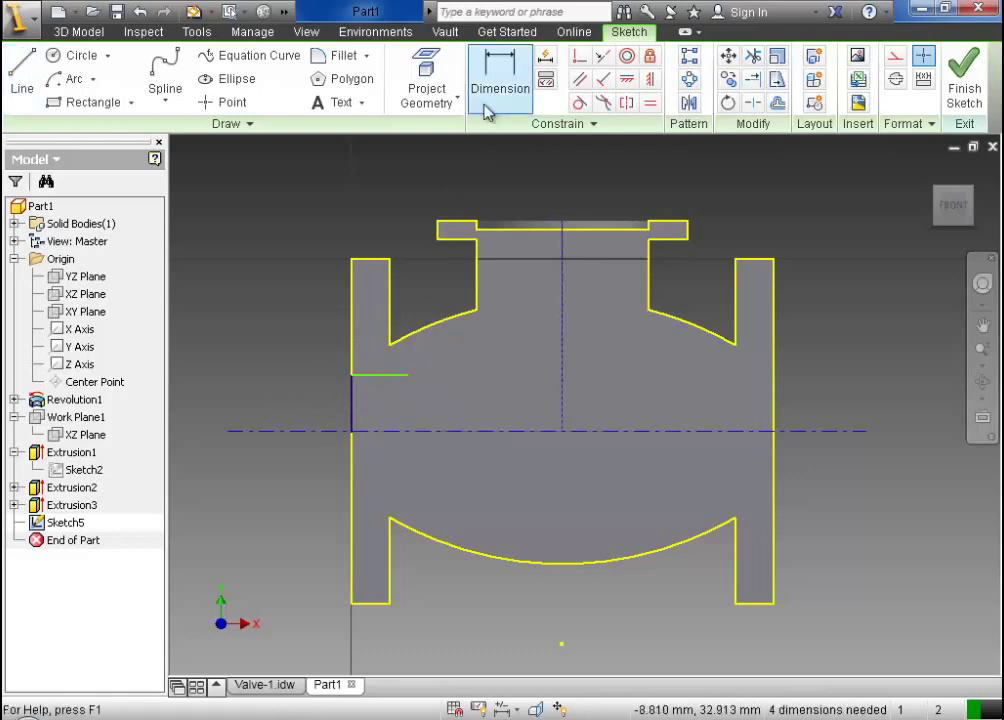
left_click(397, 376)
left_click(268, 310)
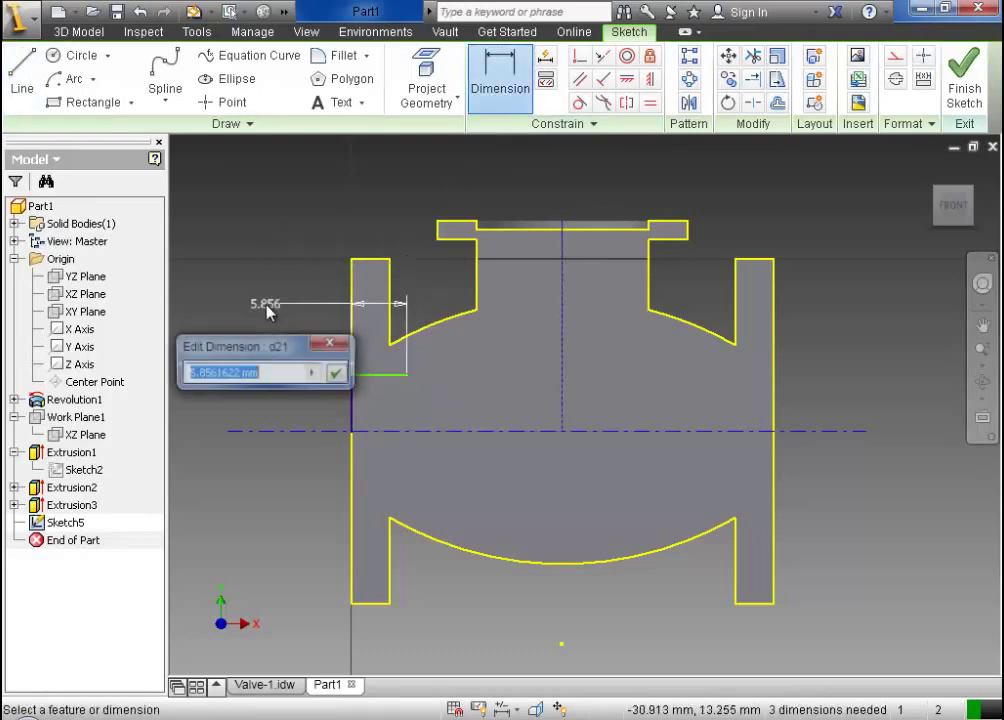
type("5")
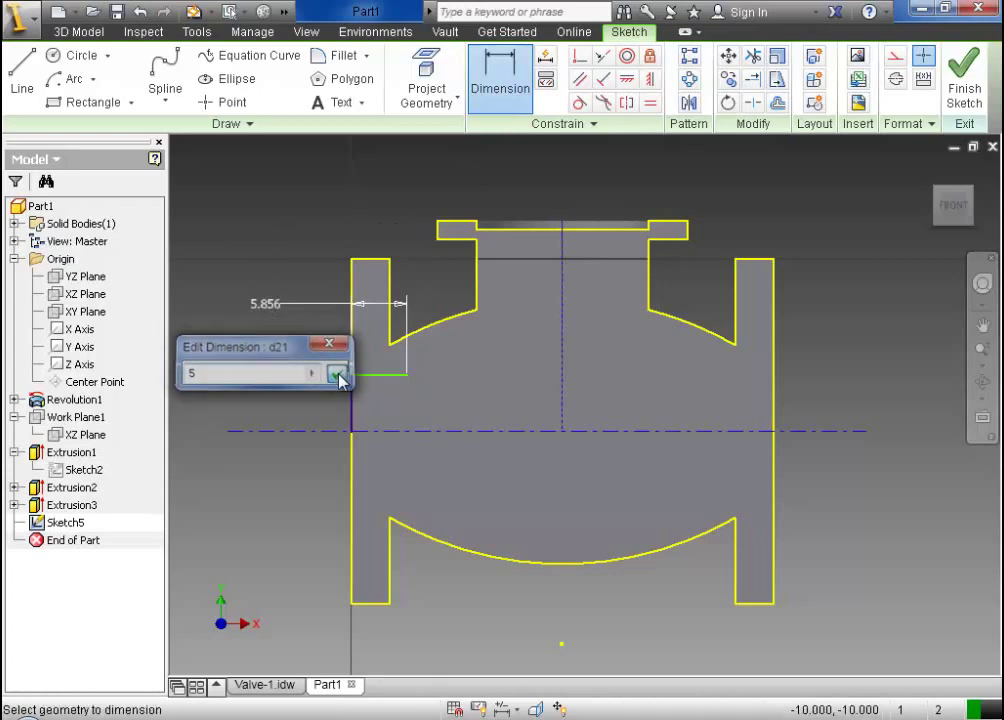
left_click(338, 375)
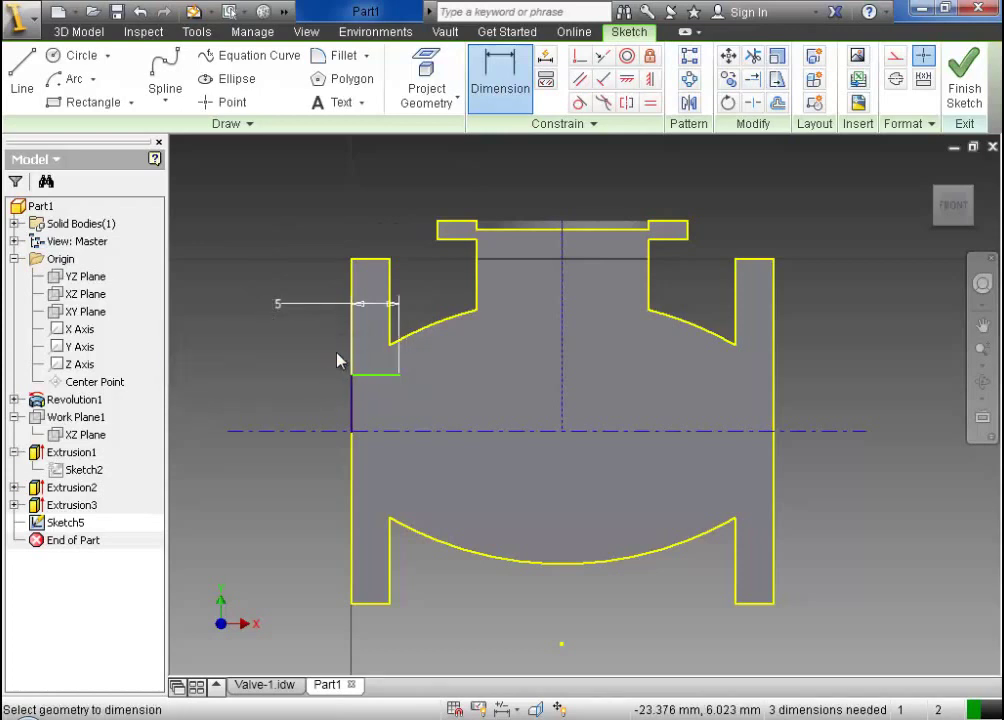
Draw a center-point arc of about 31 mm radius from the short line's inner end to near the right flange, centred below the body on the vertical axis
left_click(94, 79)
left_click(105, 194)
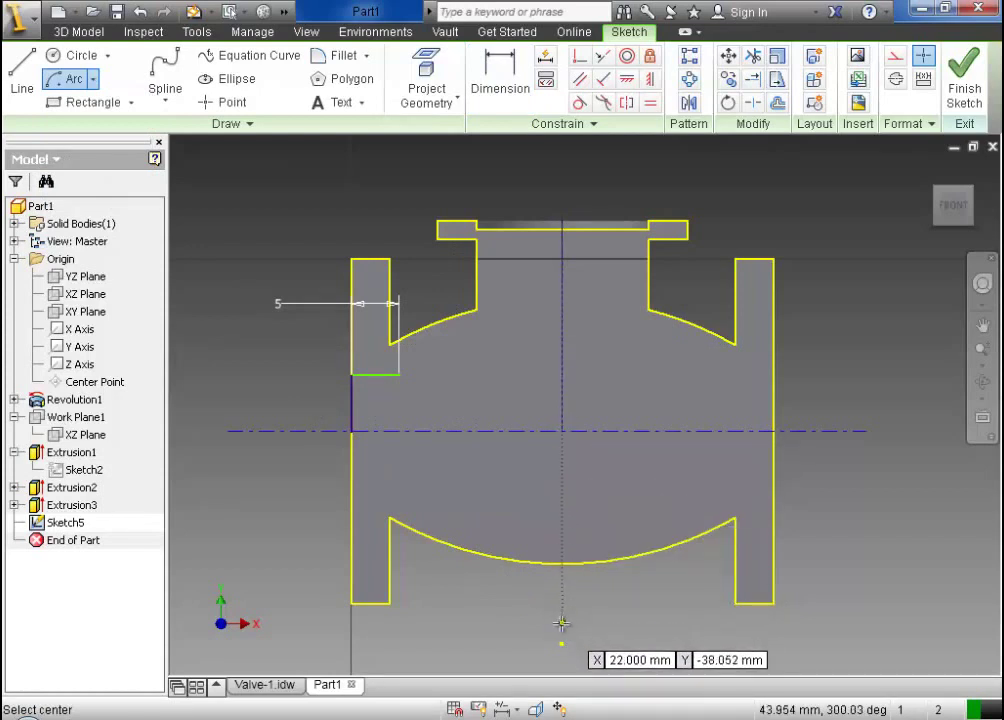
left_click(562, 642)
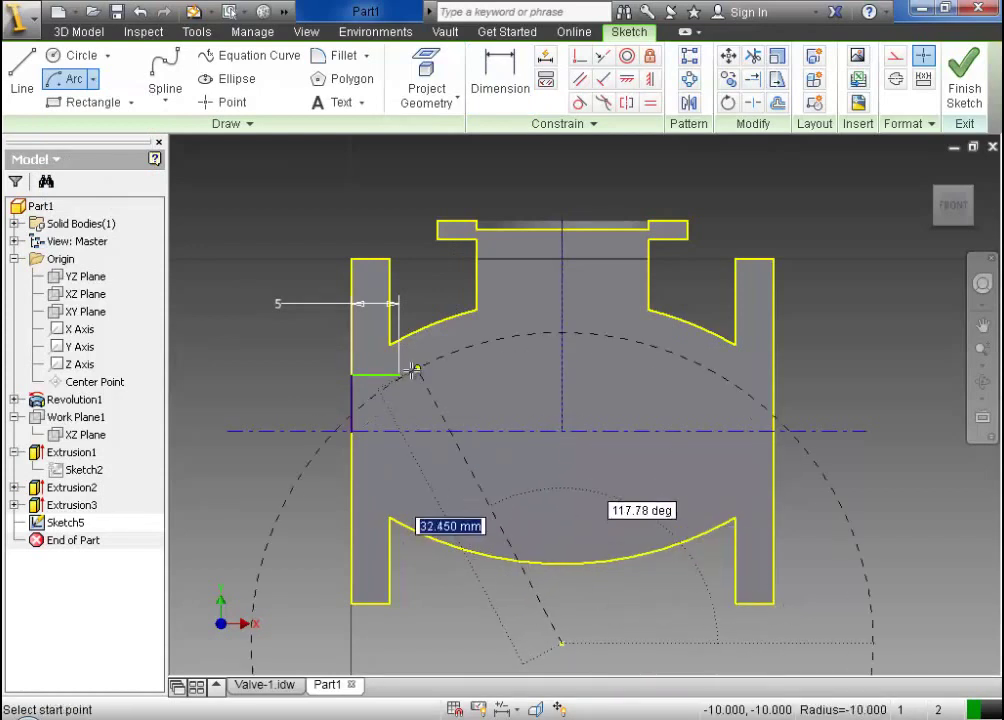
key("Escape")
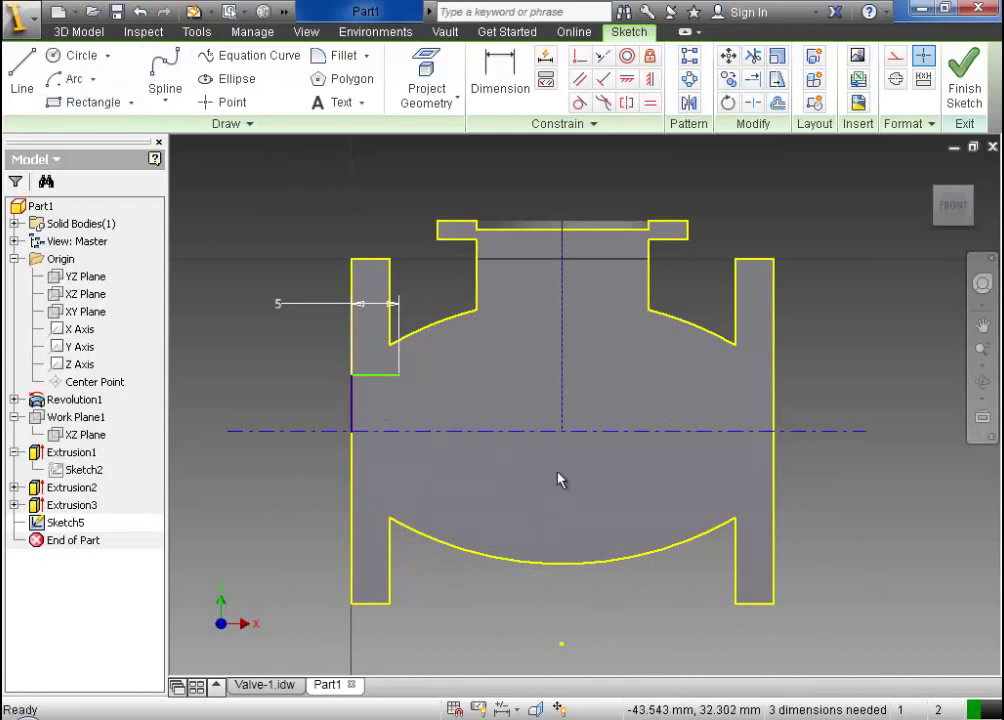
left_click(66, 78)
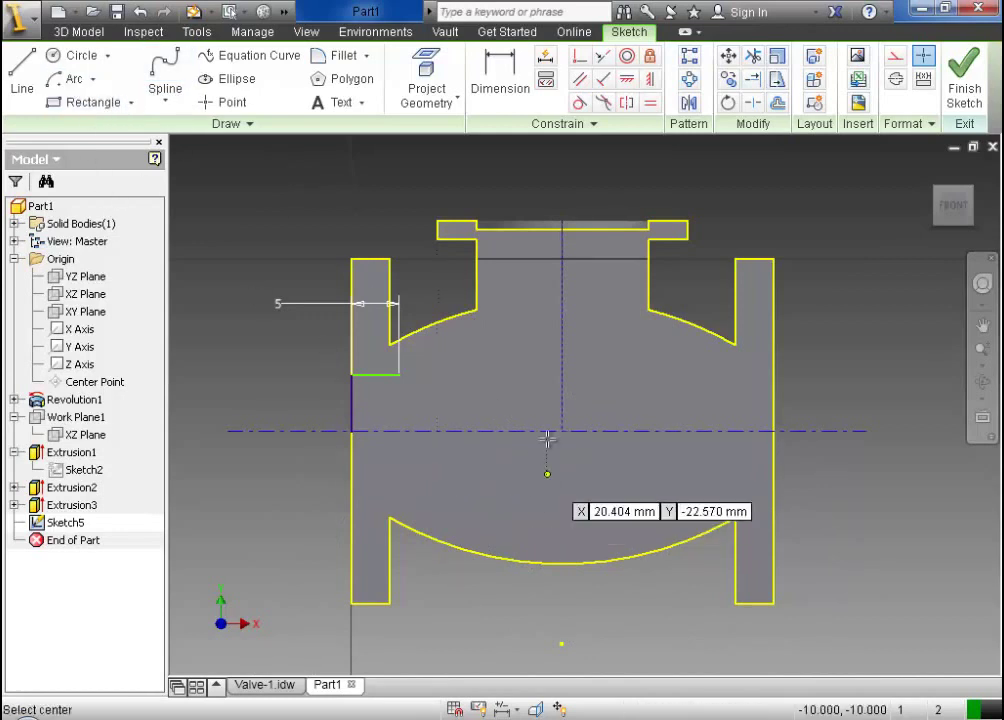
left_click(561, 625)
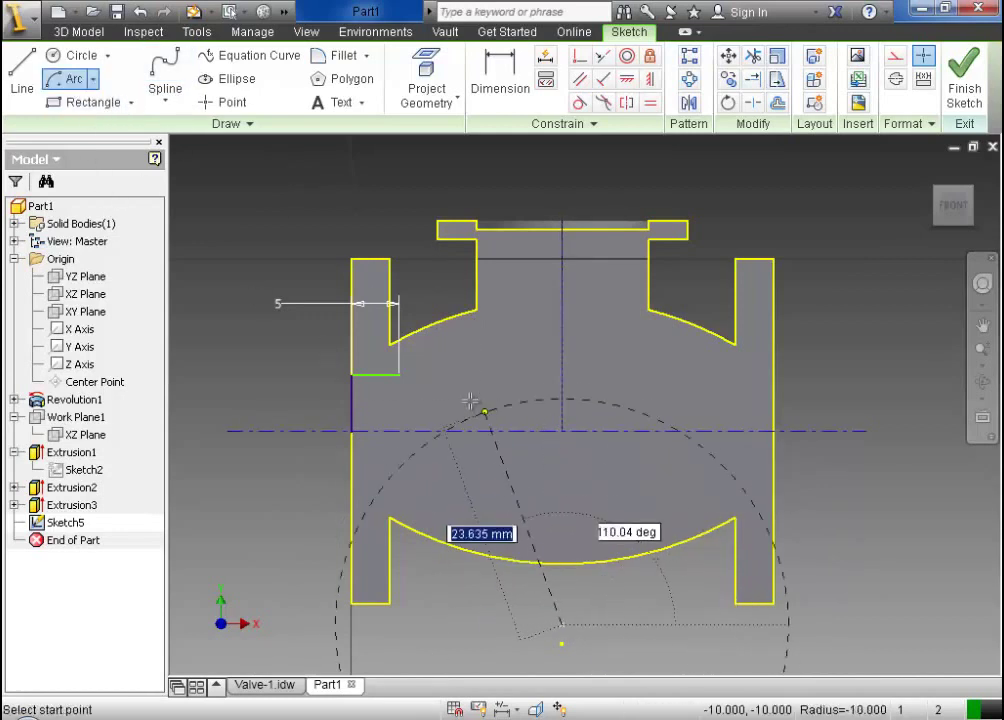
left_click(400, 375)
left_click(738, 407)
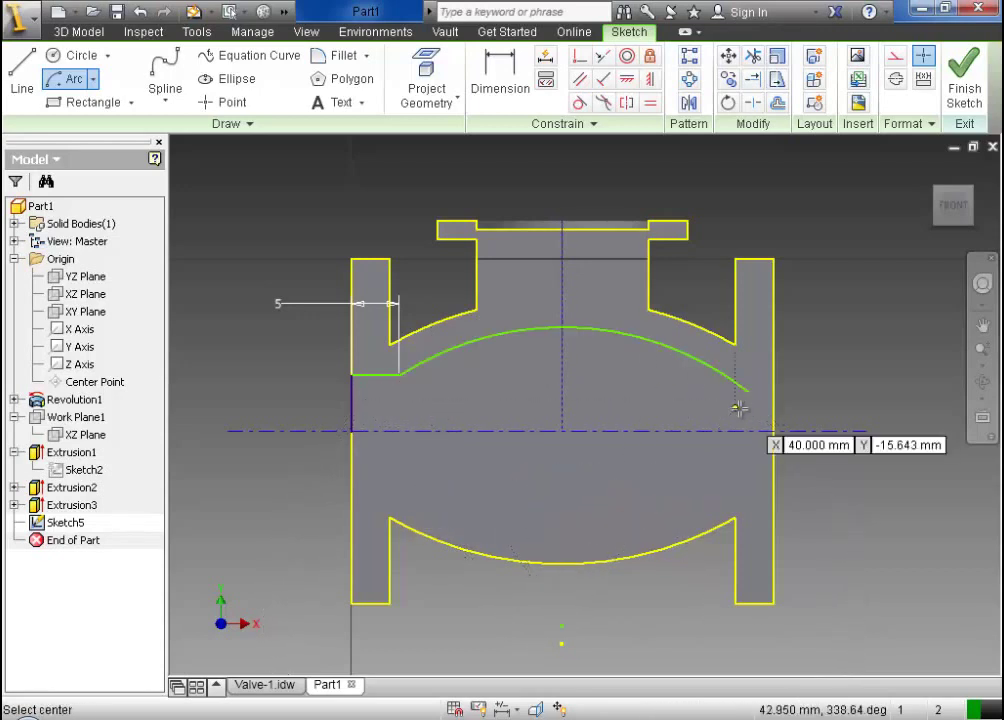
key("Escape")
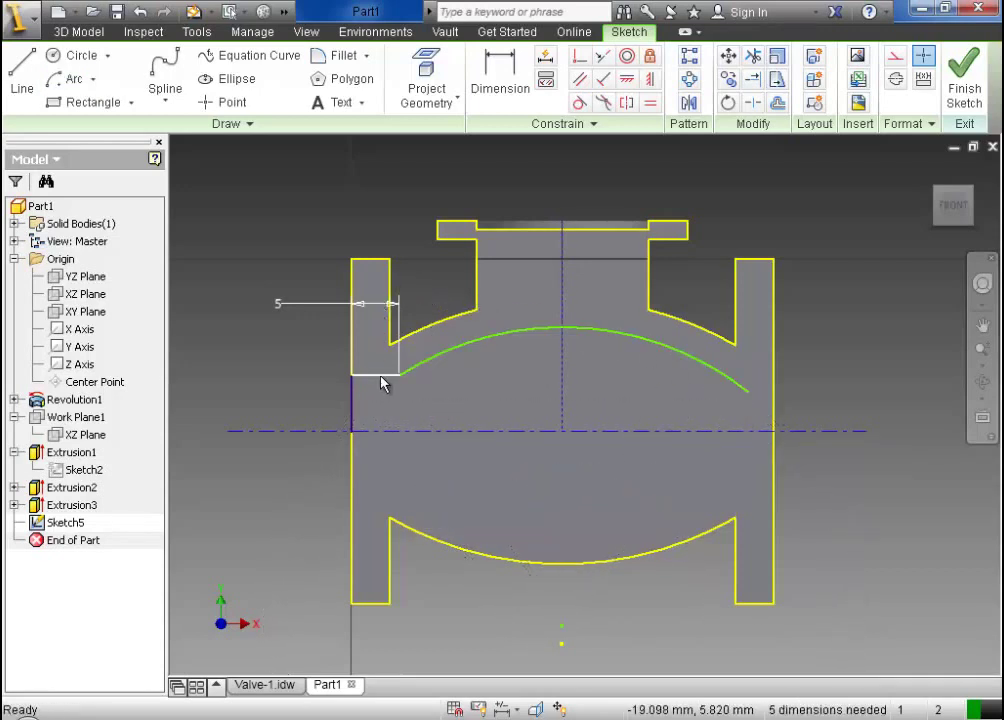
Mirror the short 5 mm horizontal line about the vertical construction line to the right flange
left_click(689, 104)
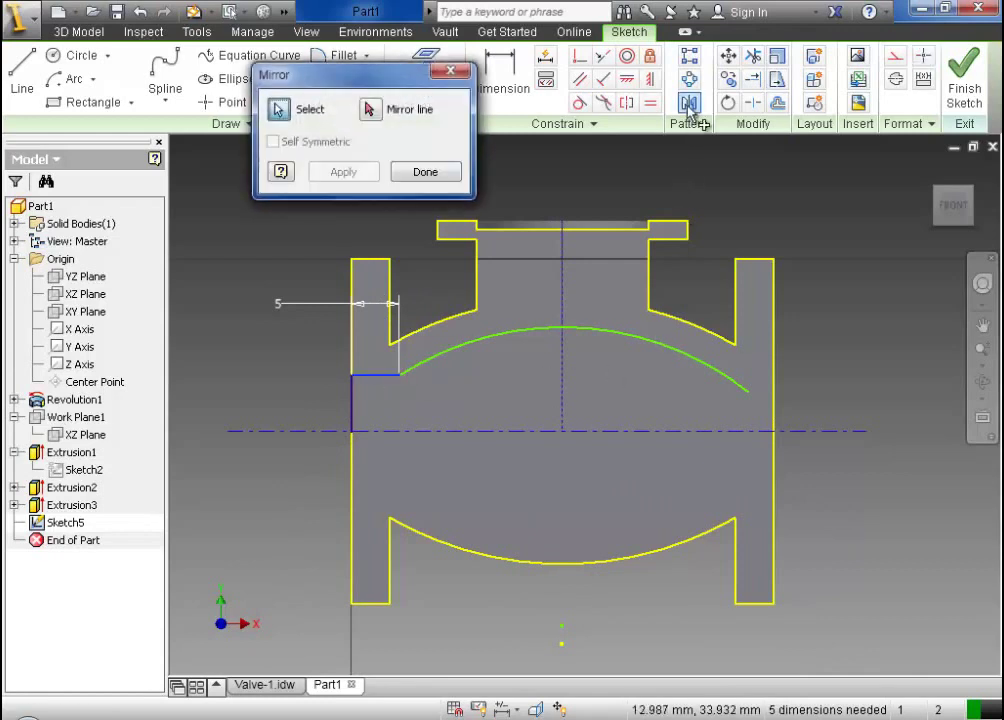
left_click(369, 110)
left_click(565, 308)
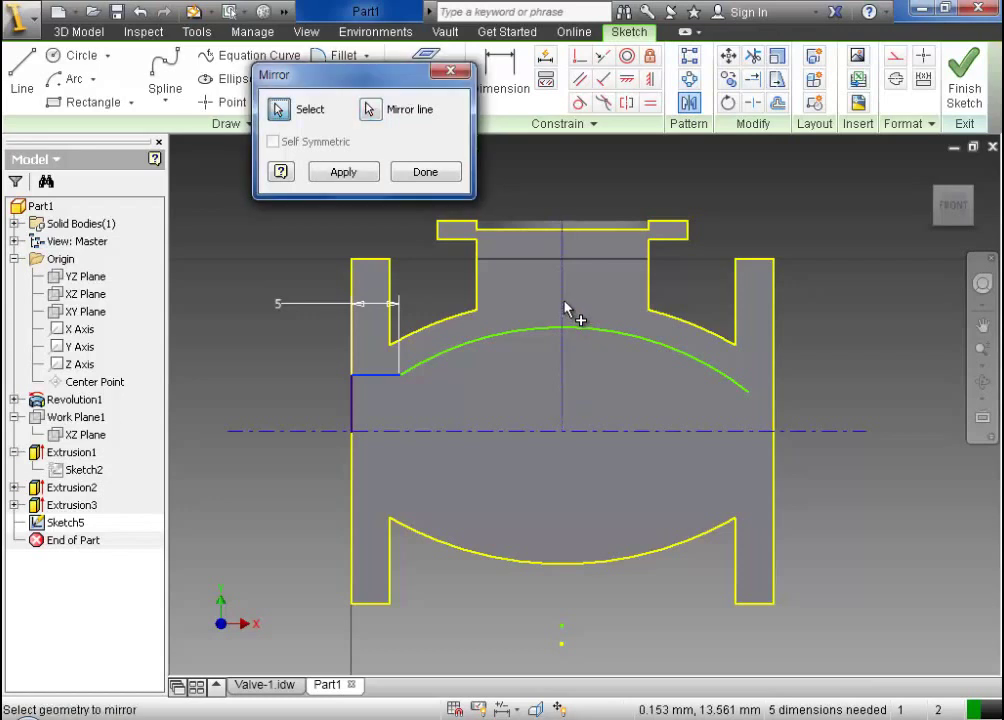
left_click(356, 175)
left_click(424, 173)
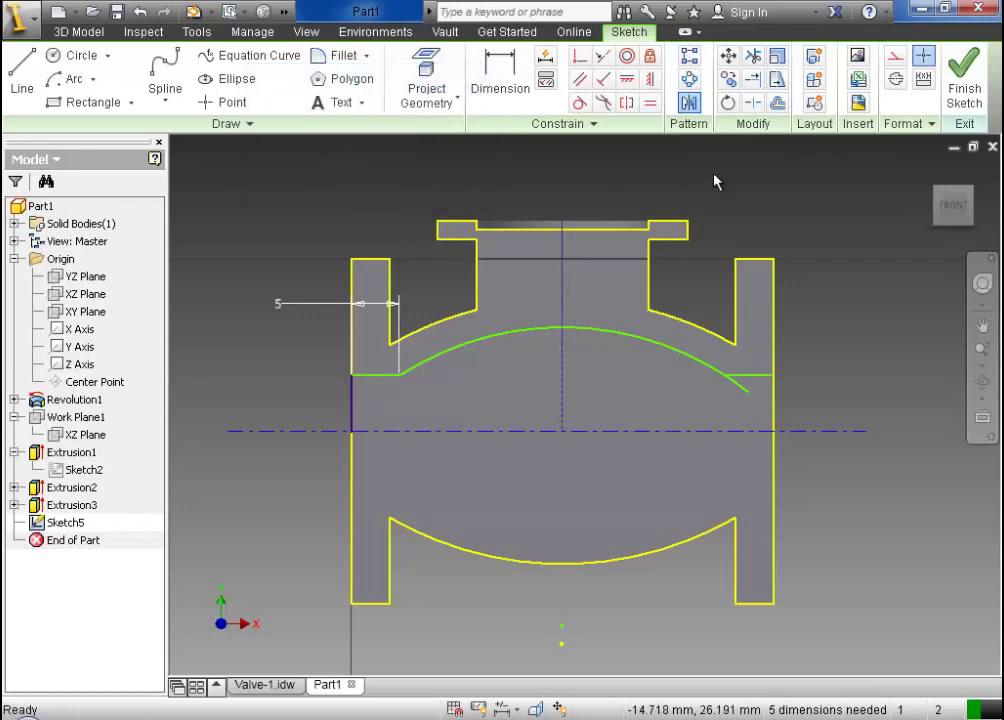
Trim the end of the arc that extends past the mirrored horizontal line at the right flange
left_click(752, 57)
scroll(770, 315, "up", 5)
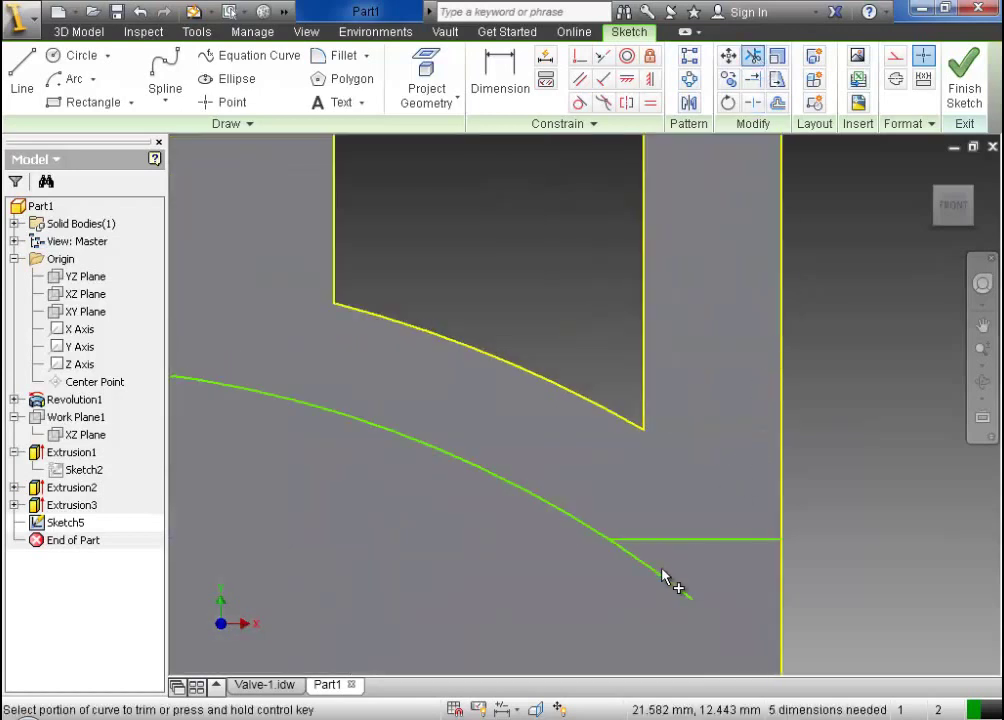
scroll(680, 600, "down", 1)
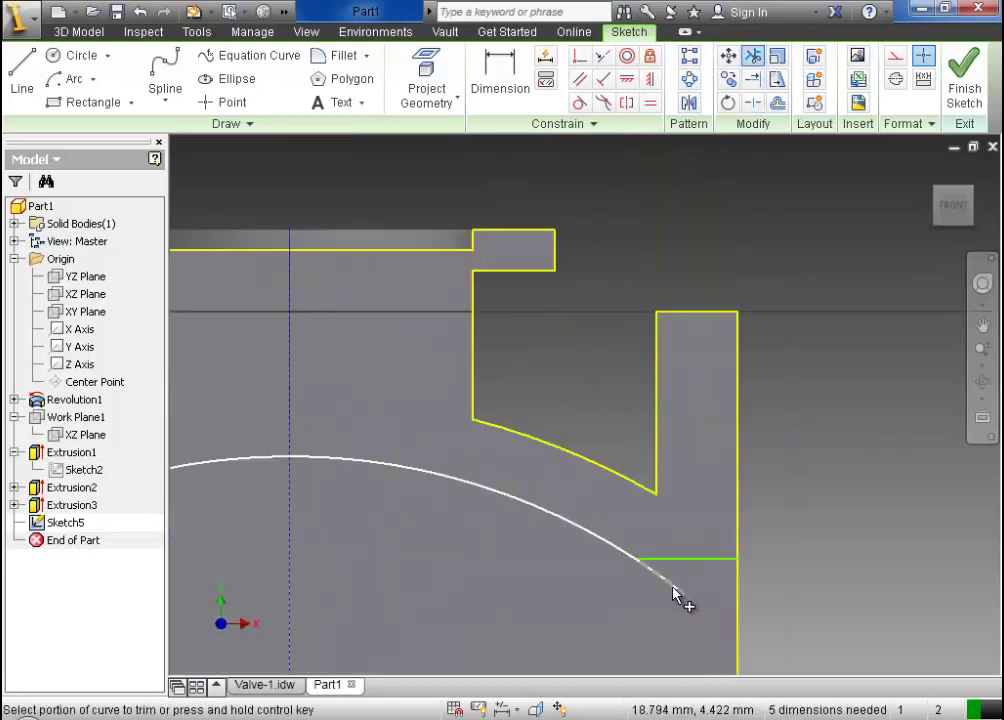
left_click(678, 597)
scroll(684, 598, "down", 4)
Close the cavity profile with a vertical line down the right flange face to the centerline and a horizontal line along the centerline between both faces
left_click(22, 75)
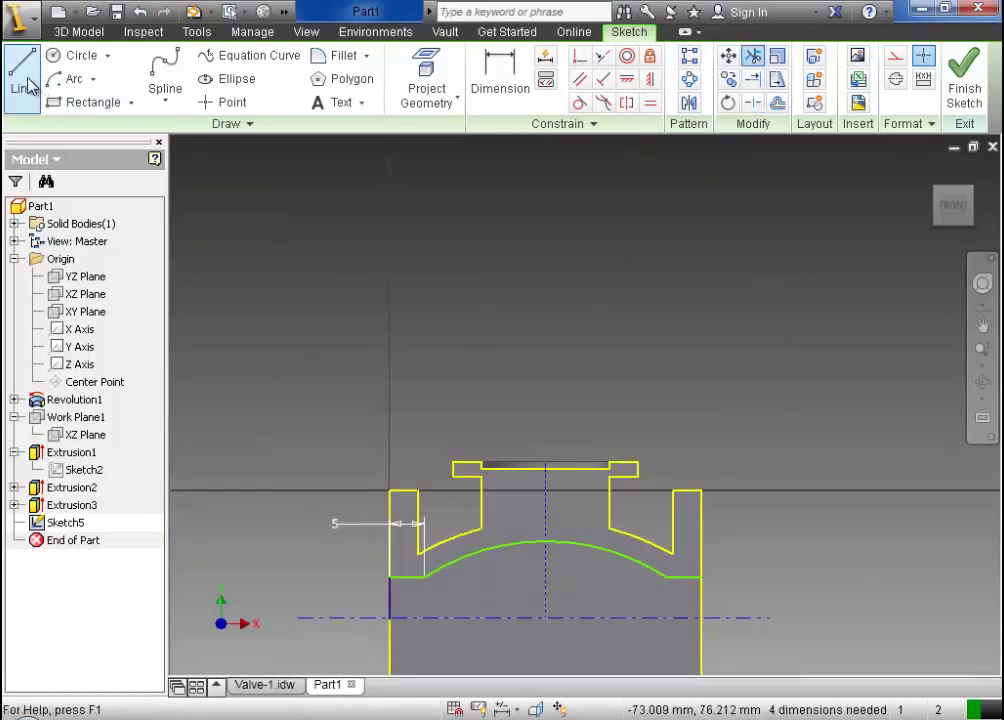
scroll(656, 654, "down", 3)
scroll(652, 617, "up", 4)
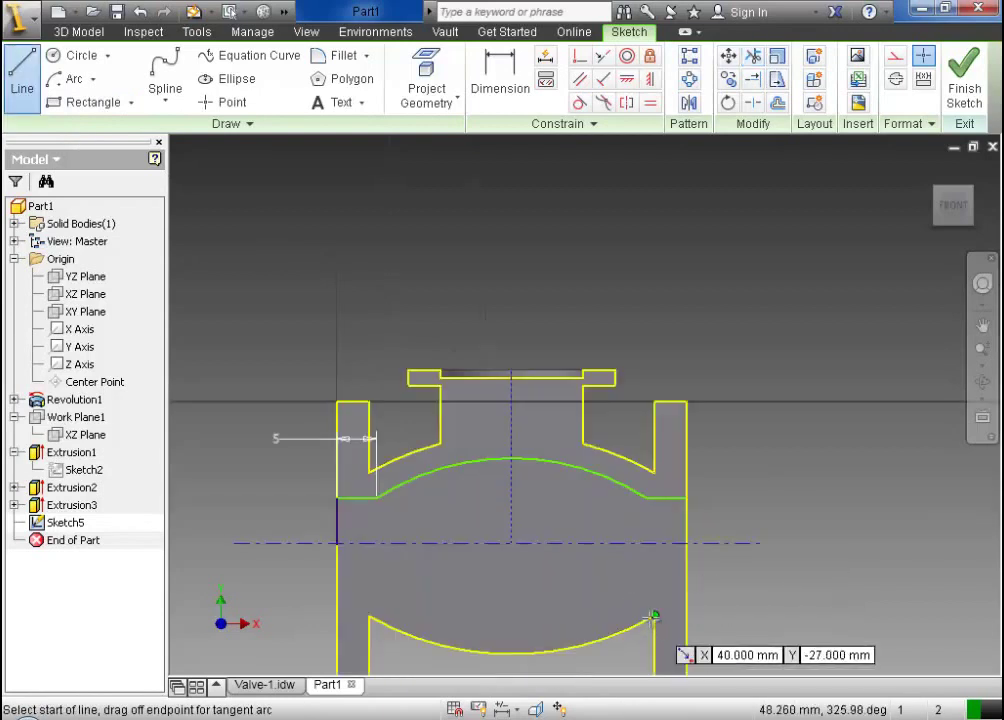
left_click(687, 497)
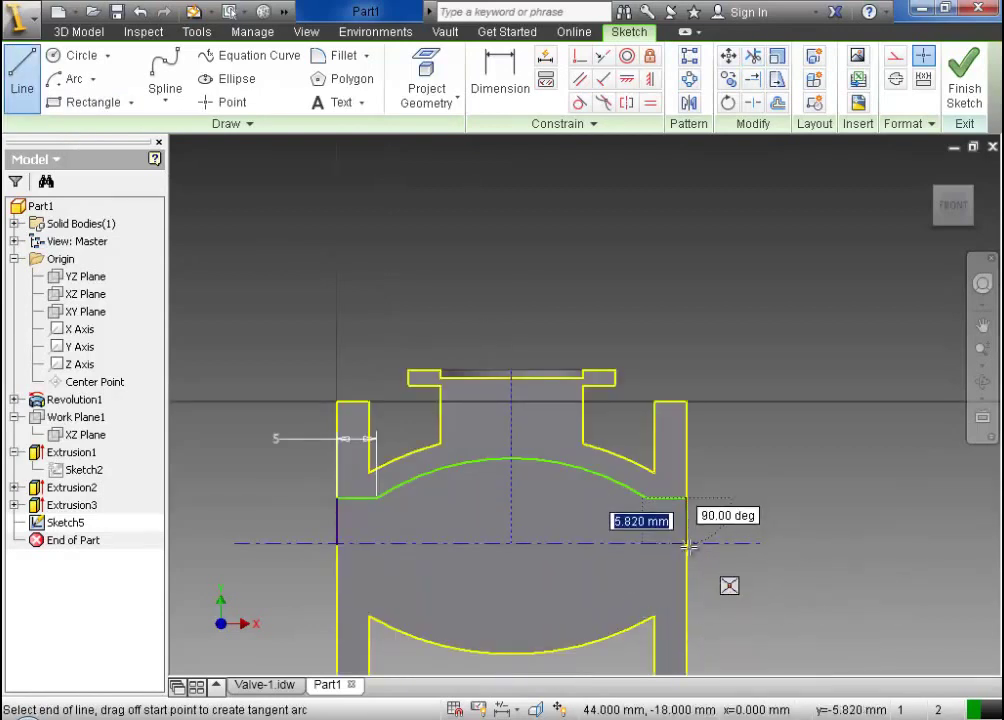
double_click(687, 543)
left_click(337, 543)
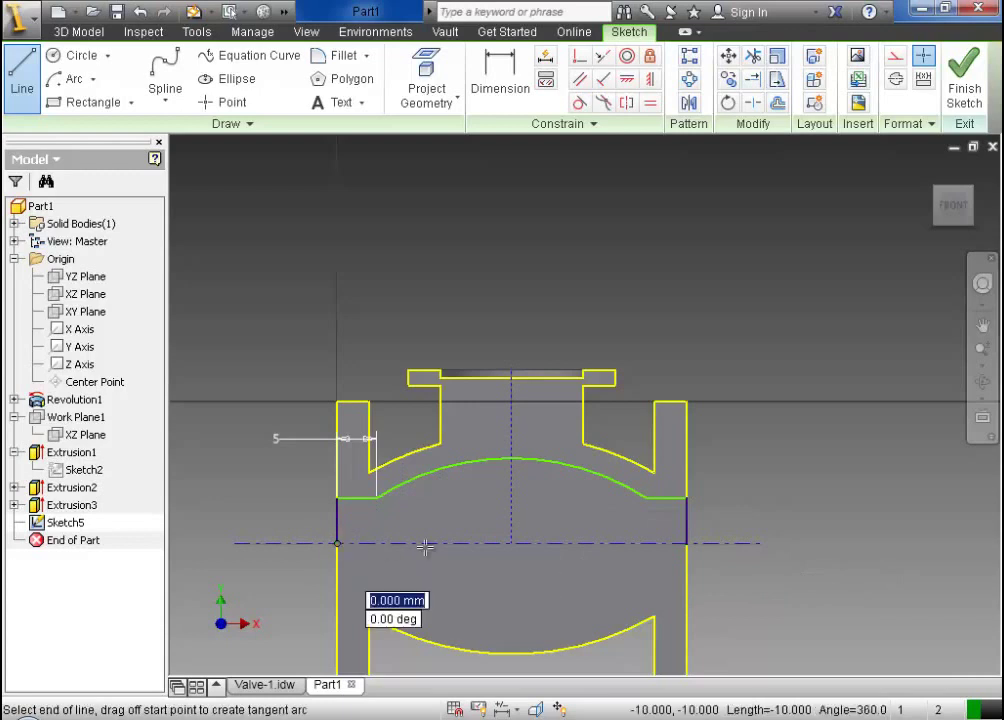
double_click(687, 543)
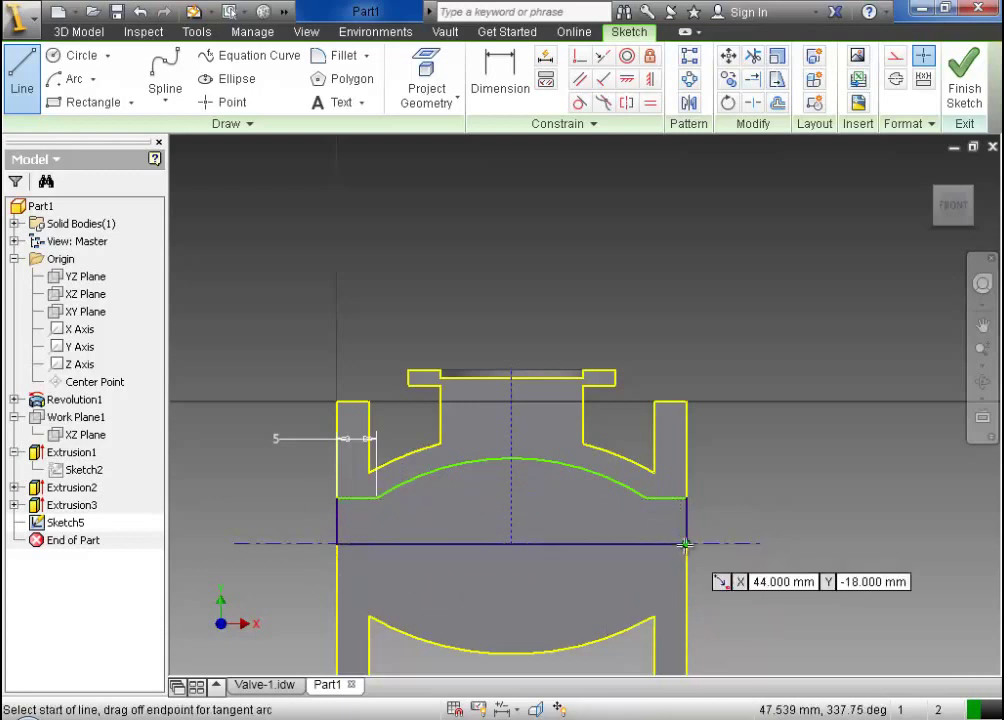
key("Escape")
Start a radius dimension on the cavity profile's arc
scroll(627, 553, "up", 3)
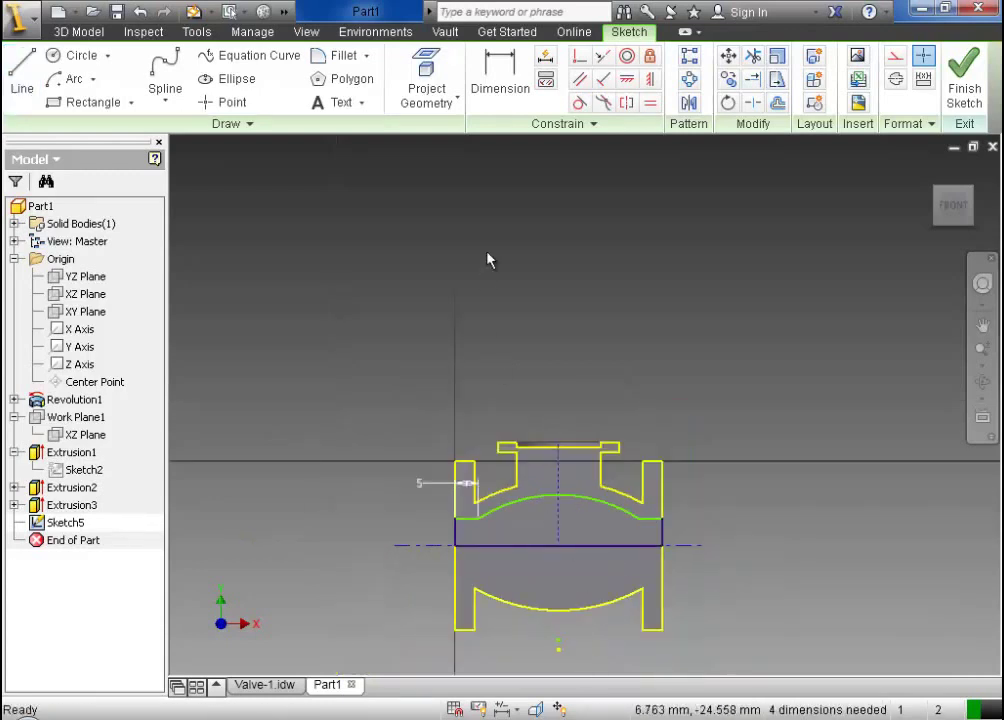
left_click(497, 100)
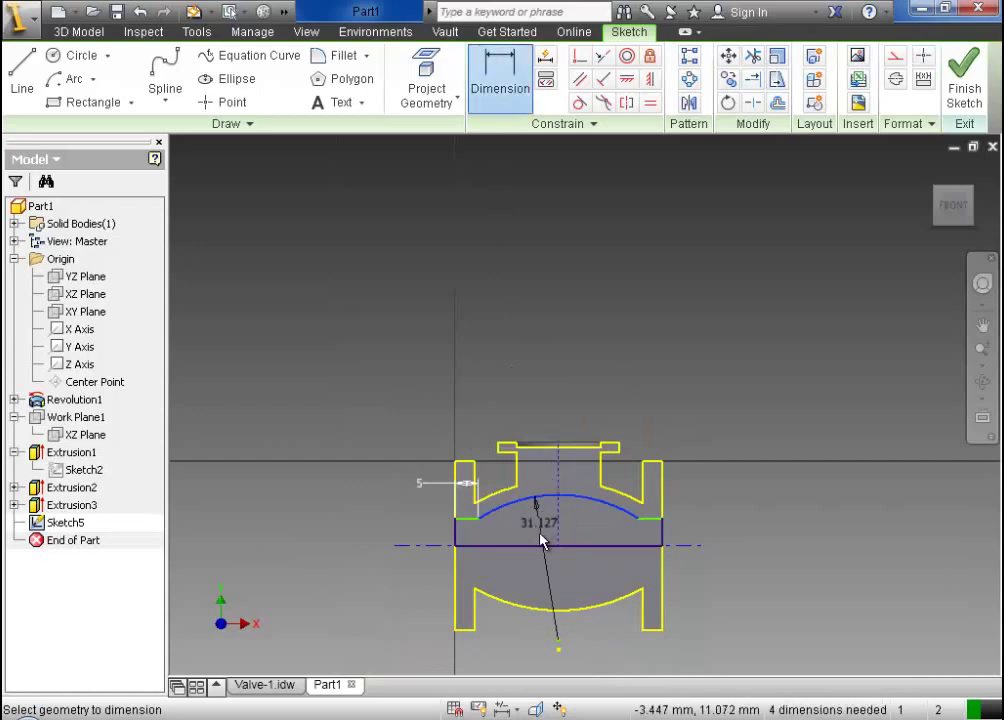
Place a radius dimension on the large upper arc of the bore profile and set it to 33 mm
left_click(531, 540)
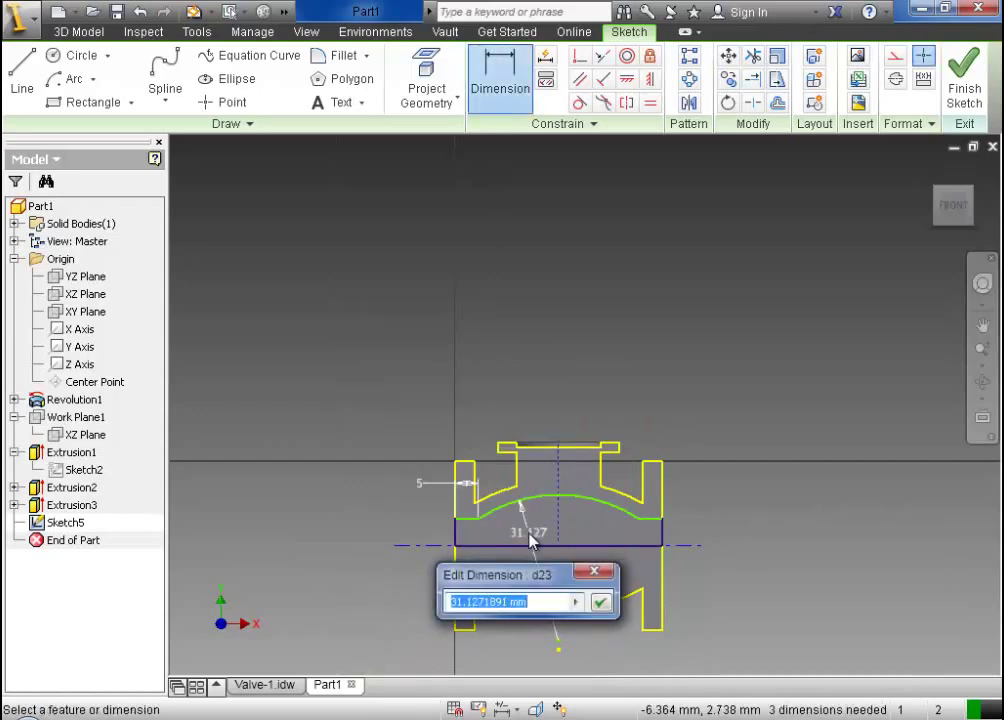
left_click(601, 604)
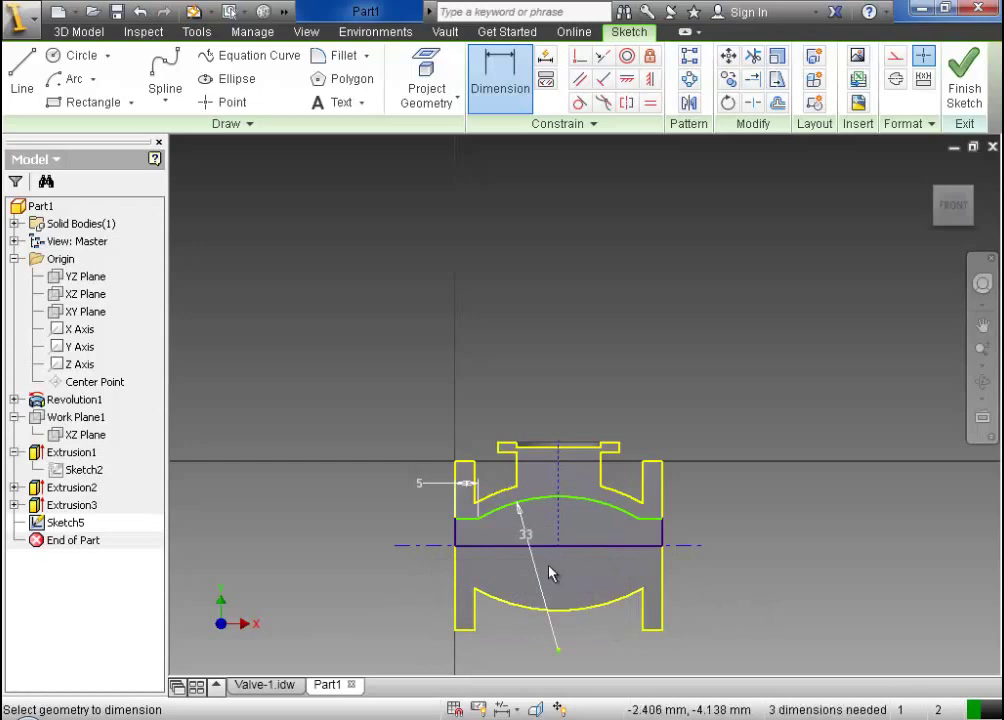
scroll(549, 562, "up", 5)
scroll(549, 560, "down", 3)
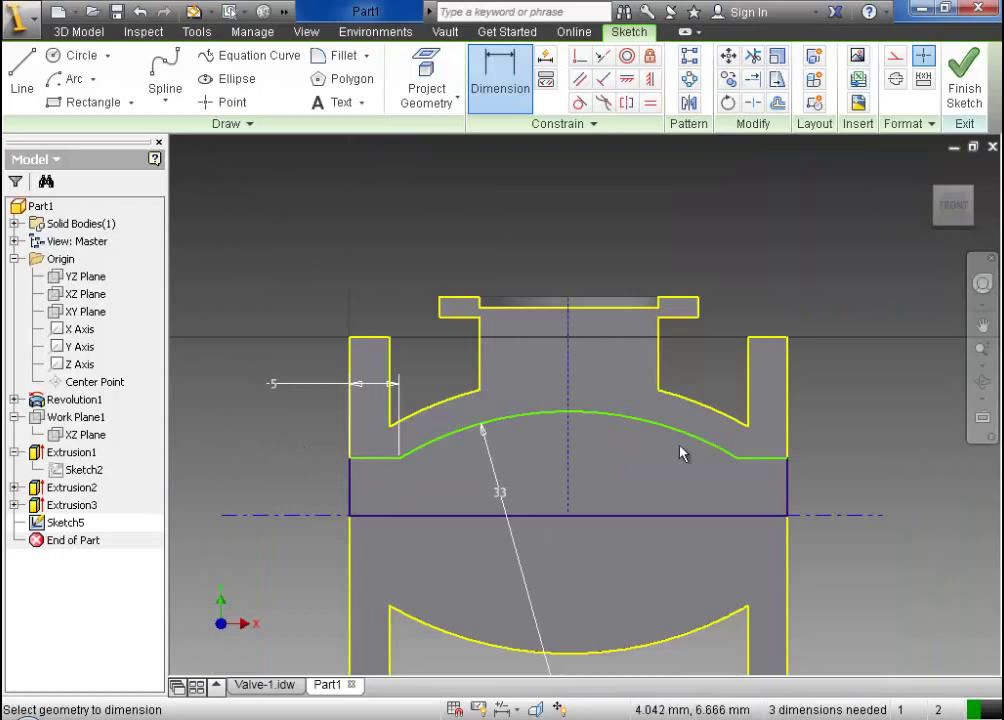
left_click(765, 476)
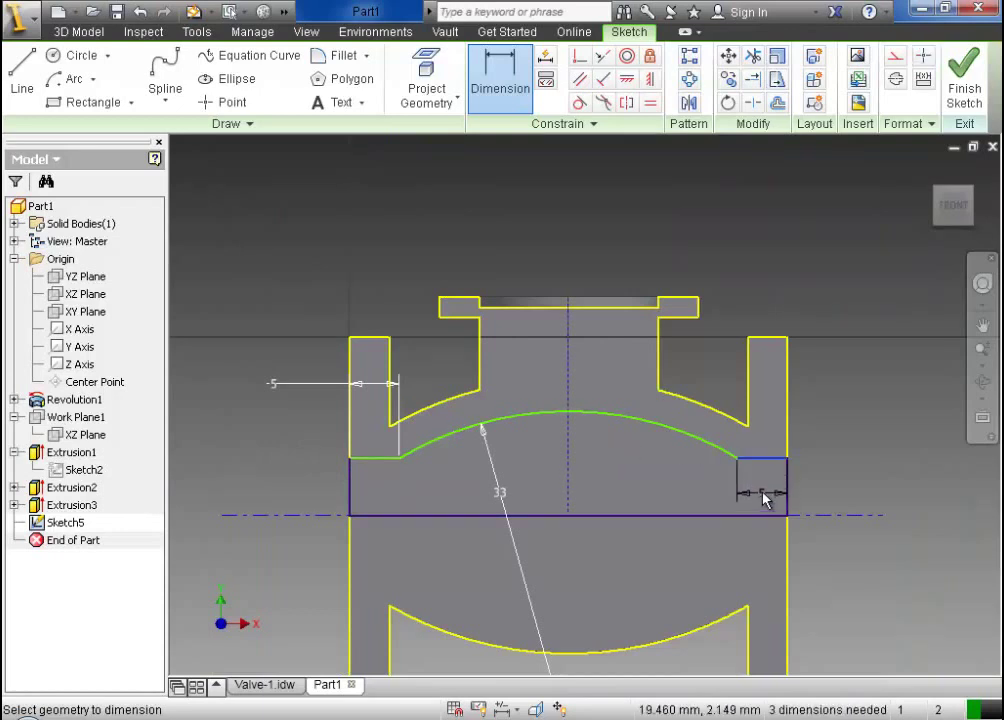
key("Escape")
left_click(500, 491)
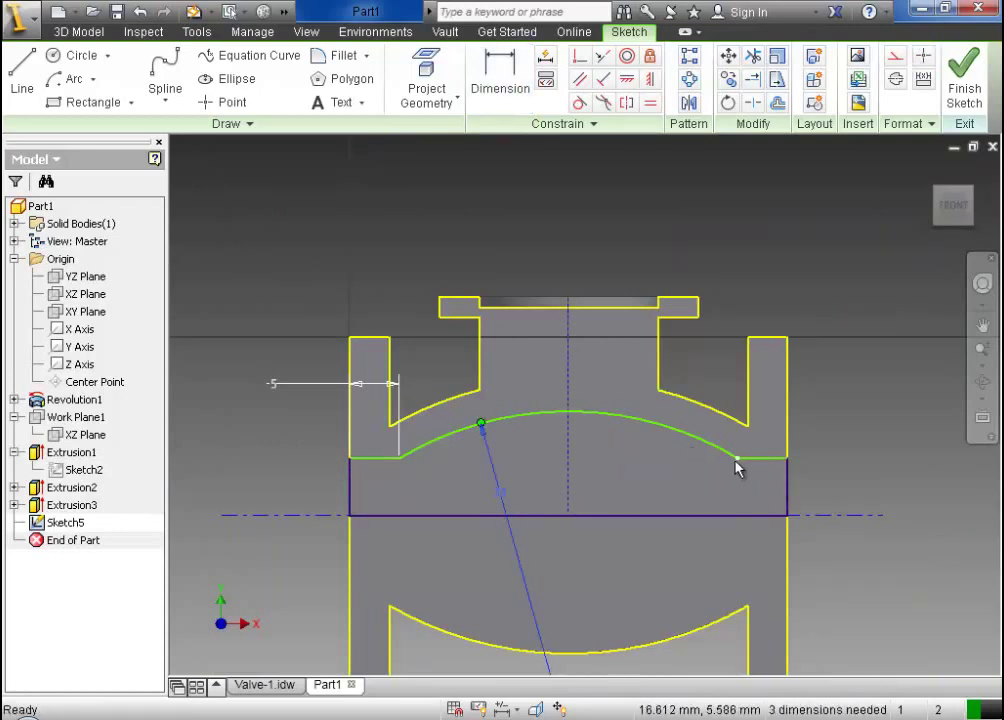
left_click_drag(737, 466, 737, 458)
scroll(285, 408, "down", 3)
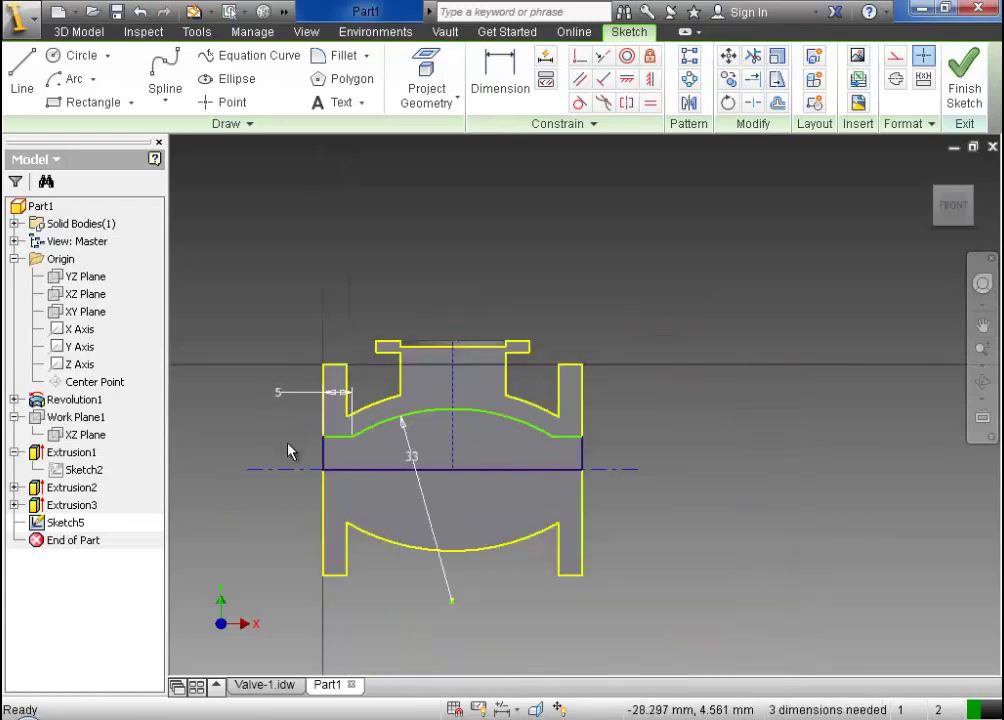
scroll(288, 451, "up", 3)
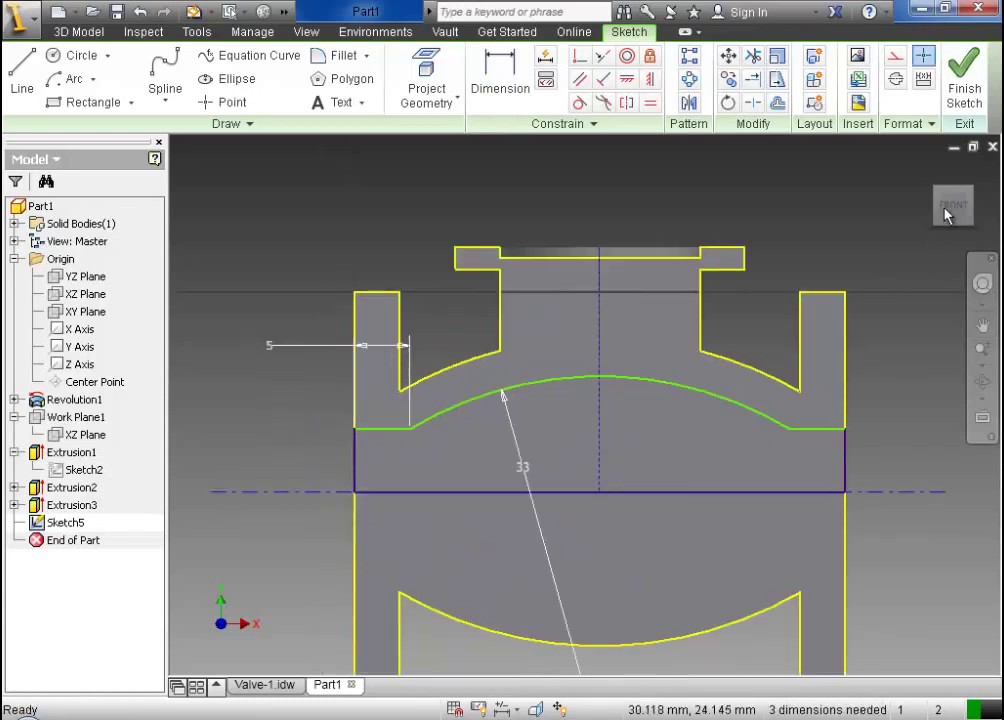
Check the port bore diameter in the Valve-1 drawing, and dimension the profile's short left line about the centerline as a 10 mm diameter
left_click(286, 686)
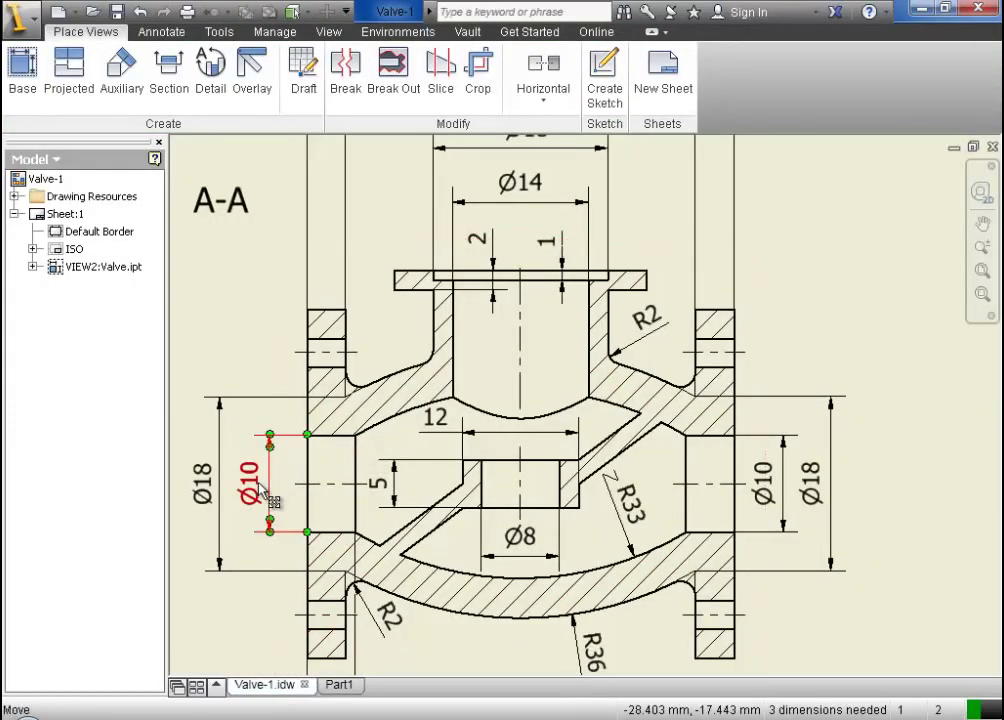
left_click(345, 686)
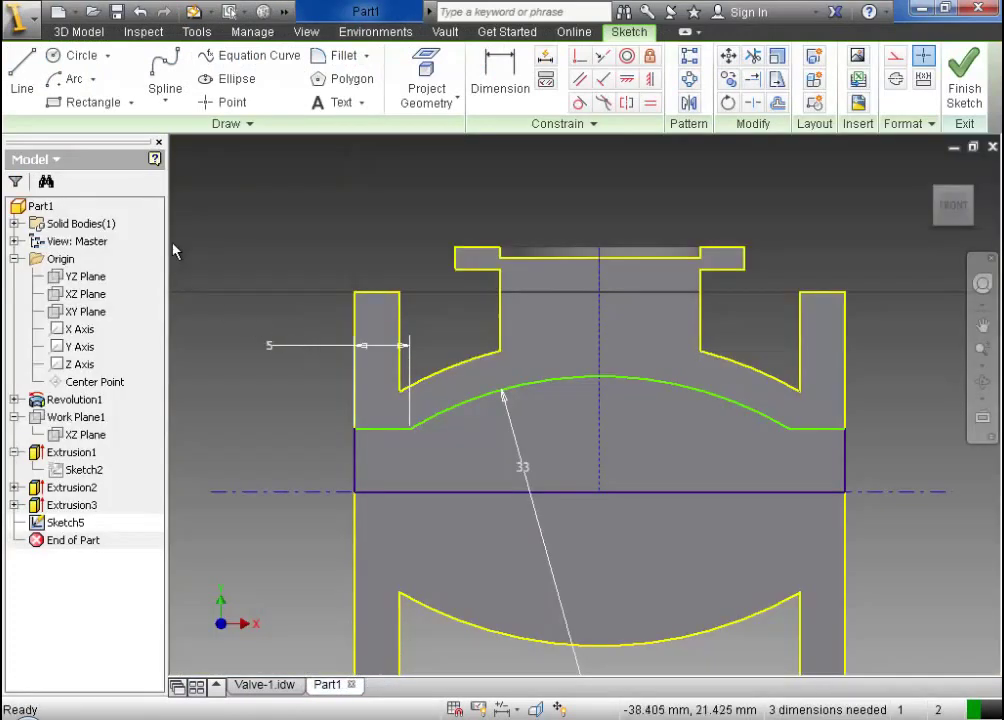
key("d")
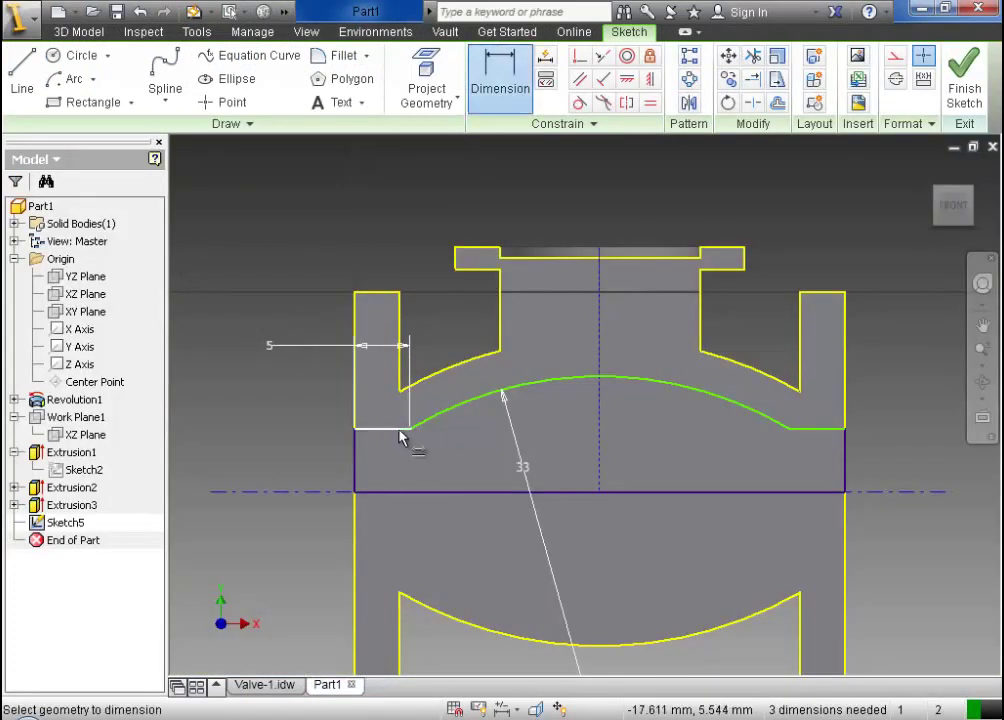
left_click(400, 430)
left_click(300, 491)
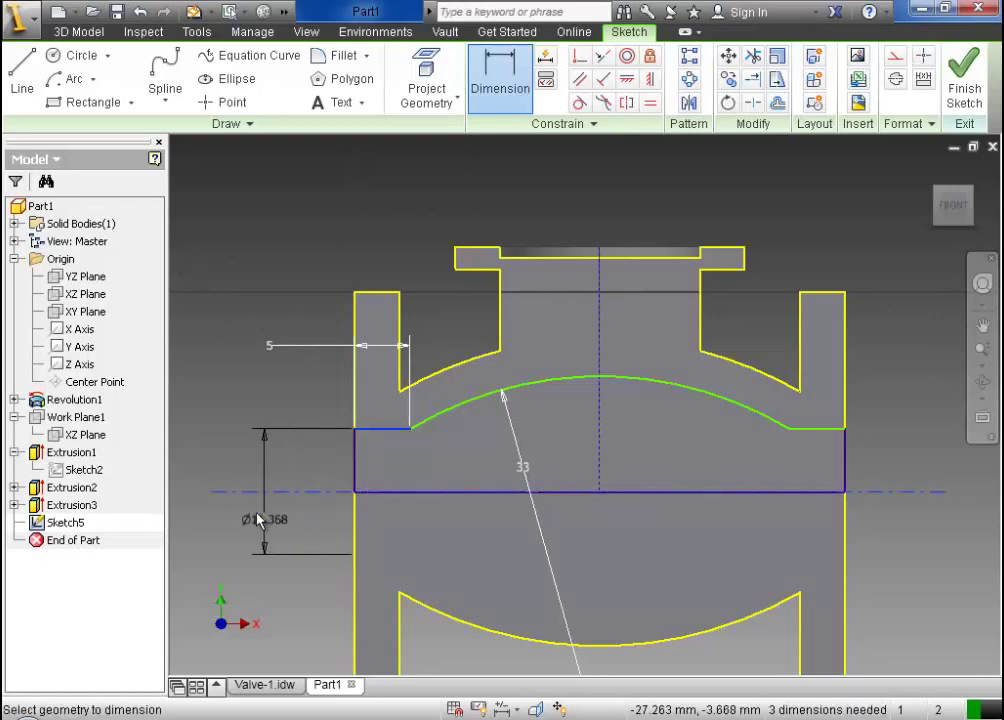
left_click(252, 508)
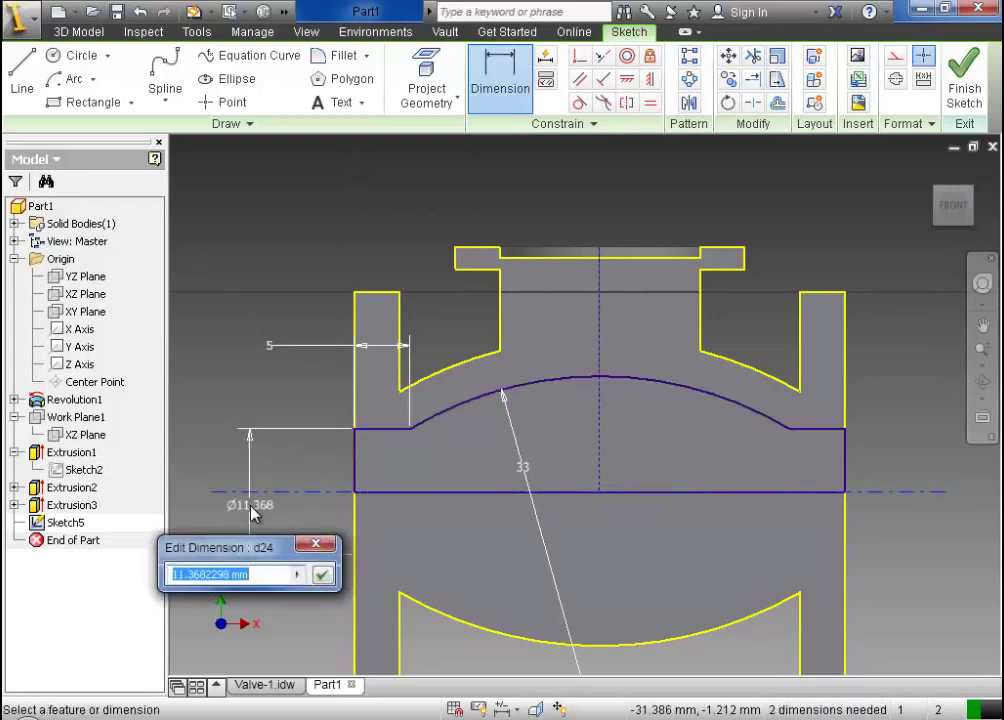
left_click(320, 577)
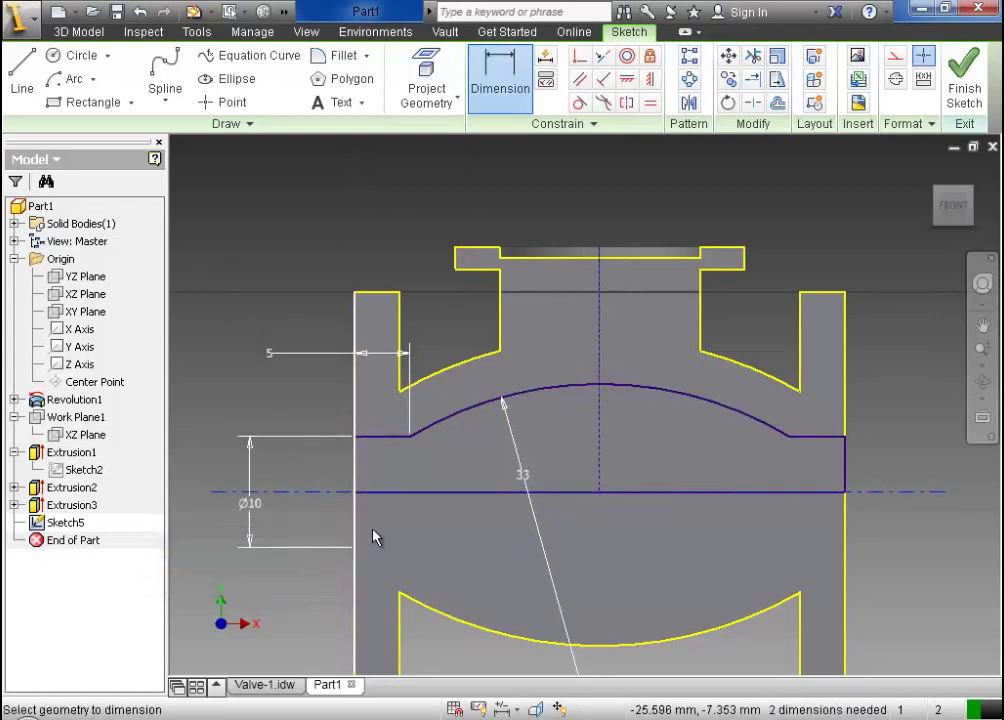
scroll(378, 533, "down", 3)
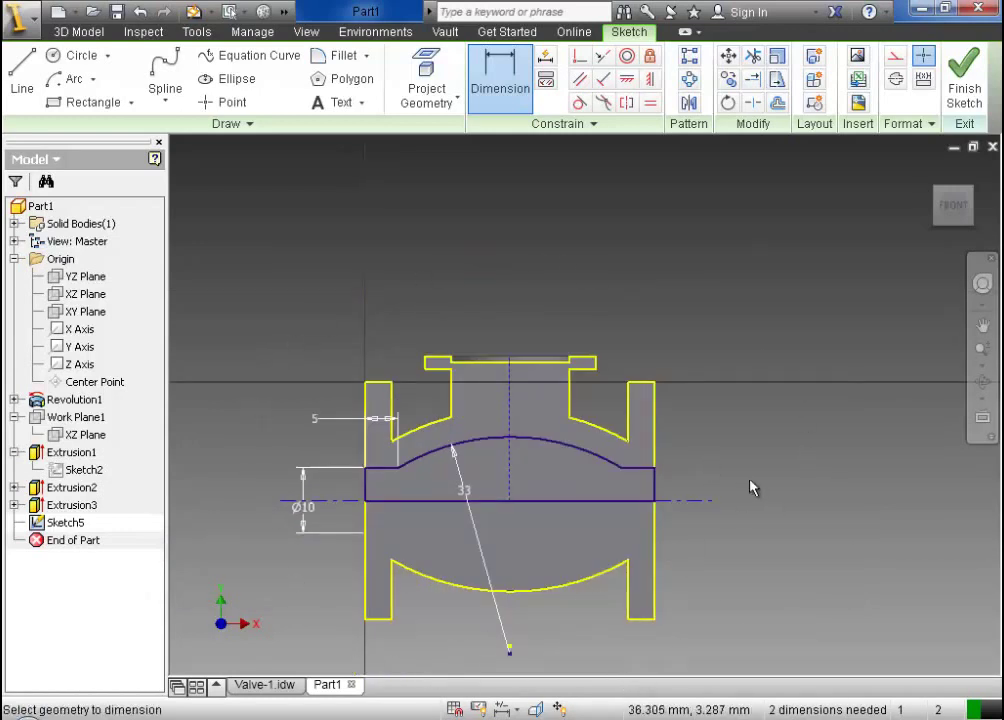
Finish the sketch and revolve the bore profile around the horizontal centerline as a cut with an angle of 180 degrees
left_click(963, 85)
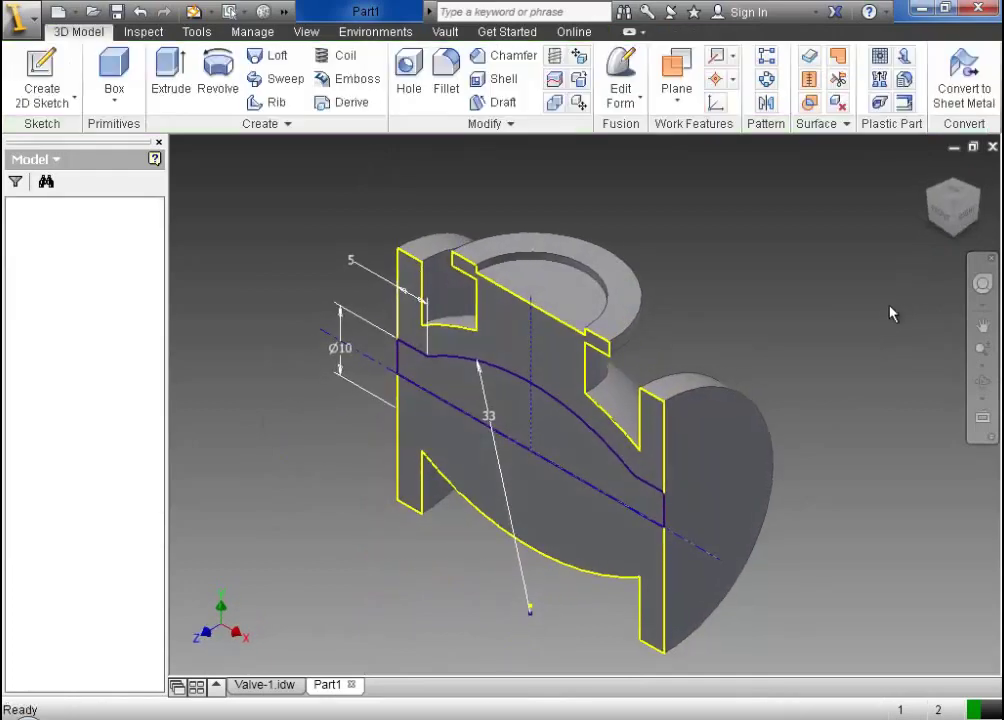
left_click(217, 80)
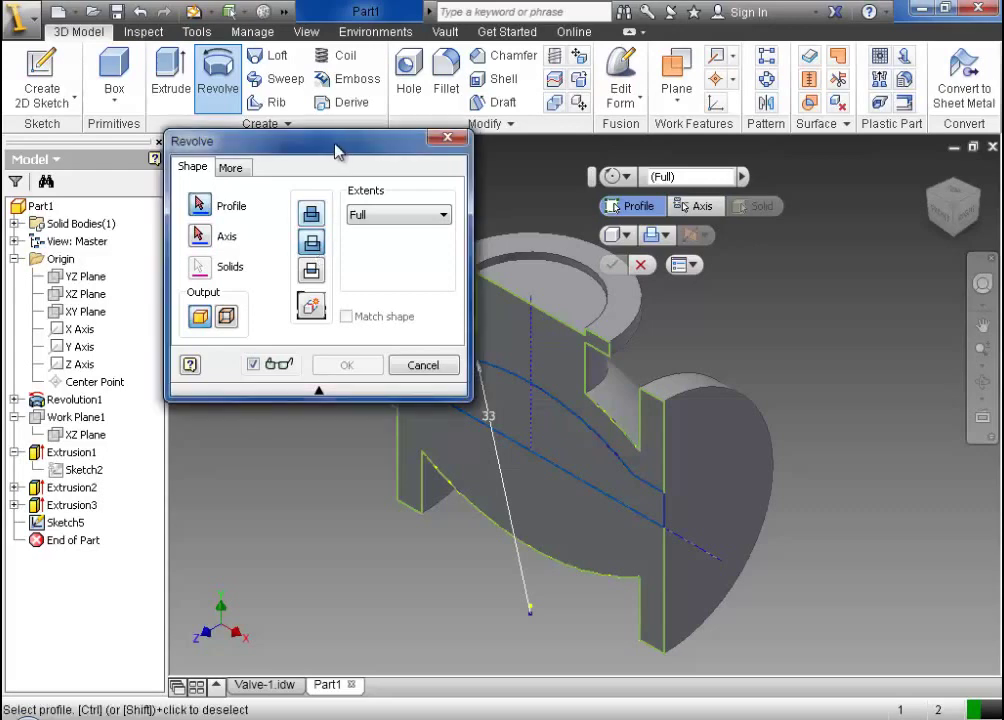
left_click_drag(336, 145, 222, 220)
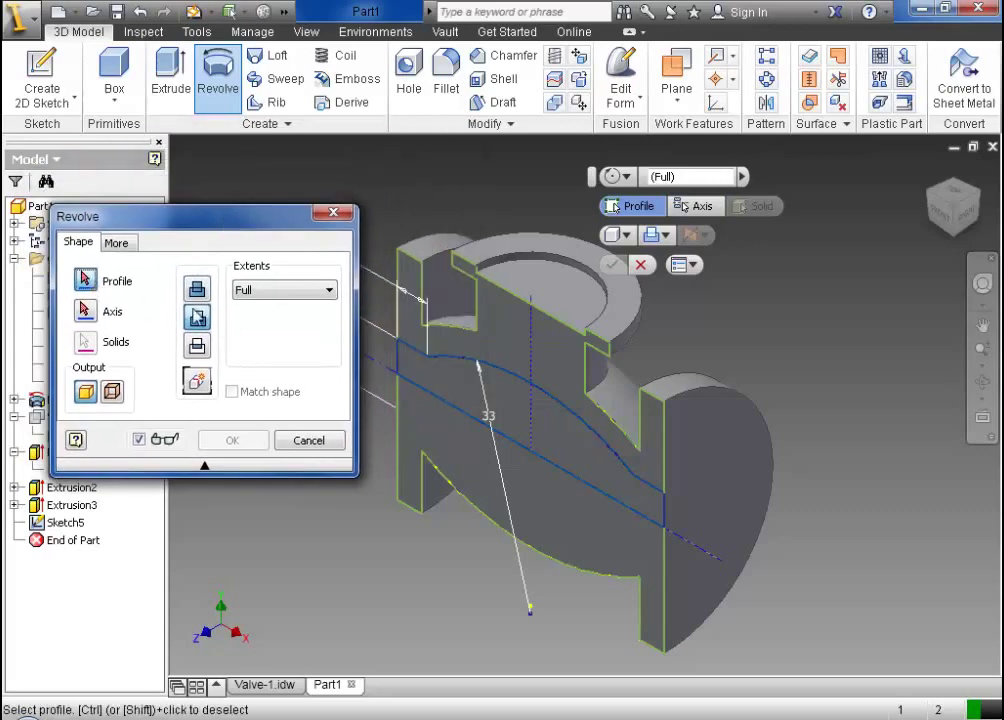
left_click(437, 380)
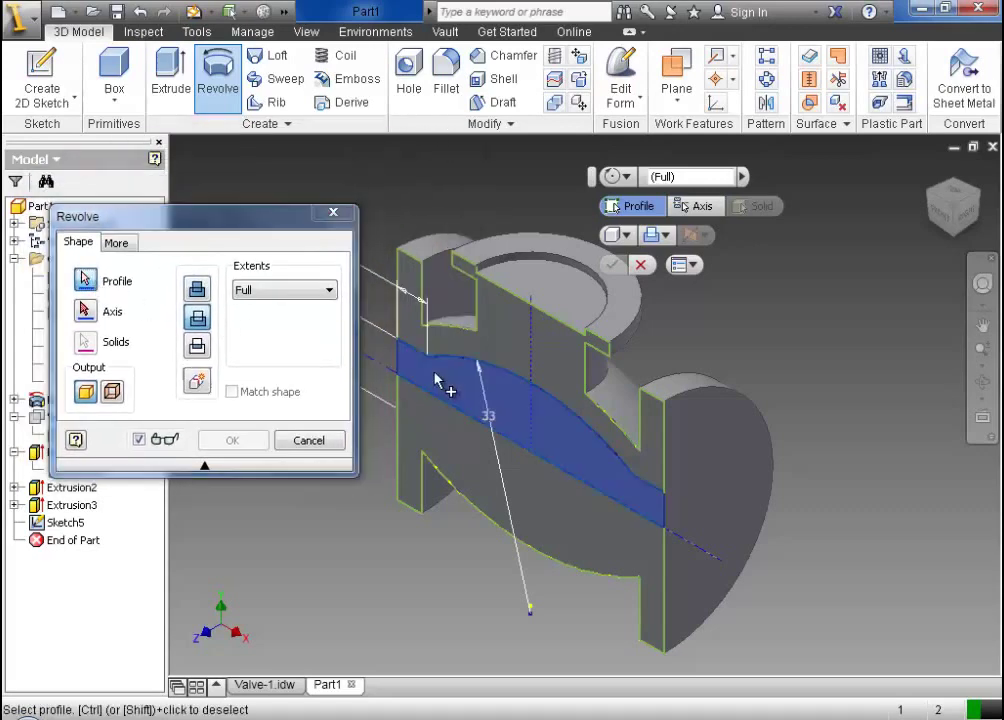
left_click(301, 293)
left_click(295, 308)
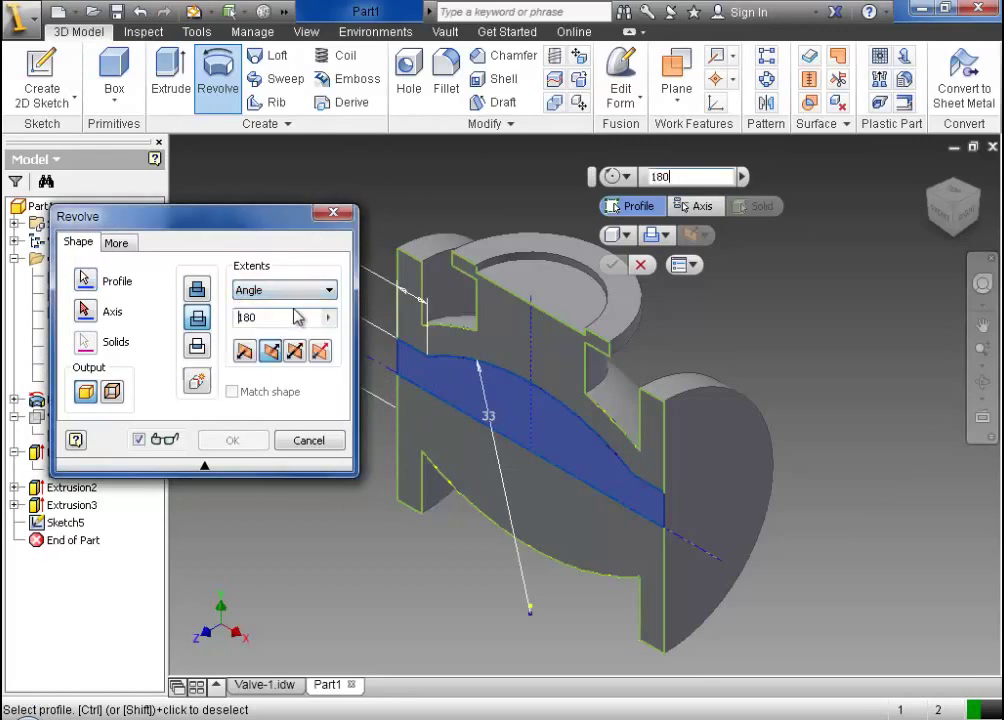
double_click(243, 318)
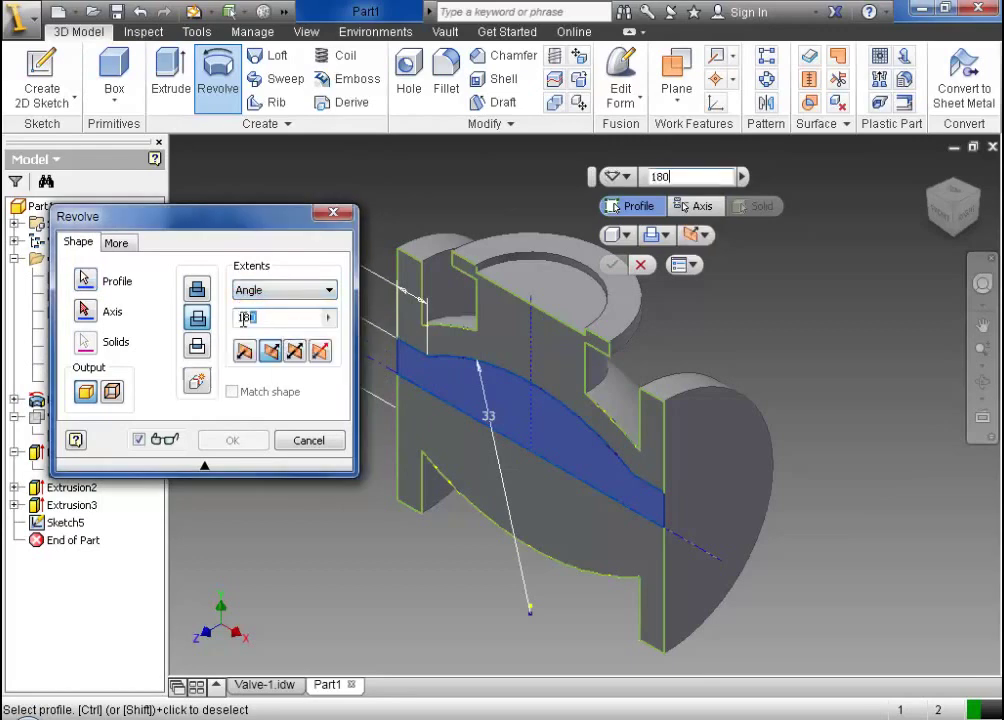
left_click(95, 316)
left_click(382, 374)
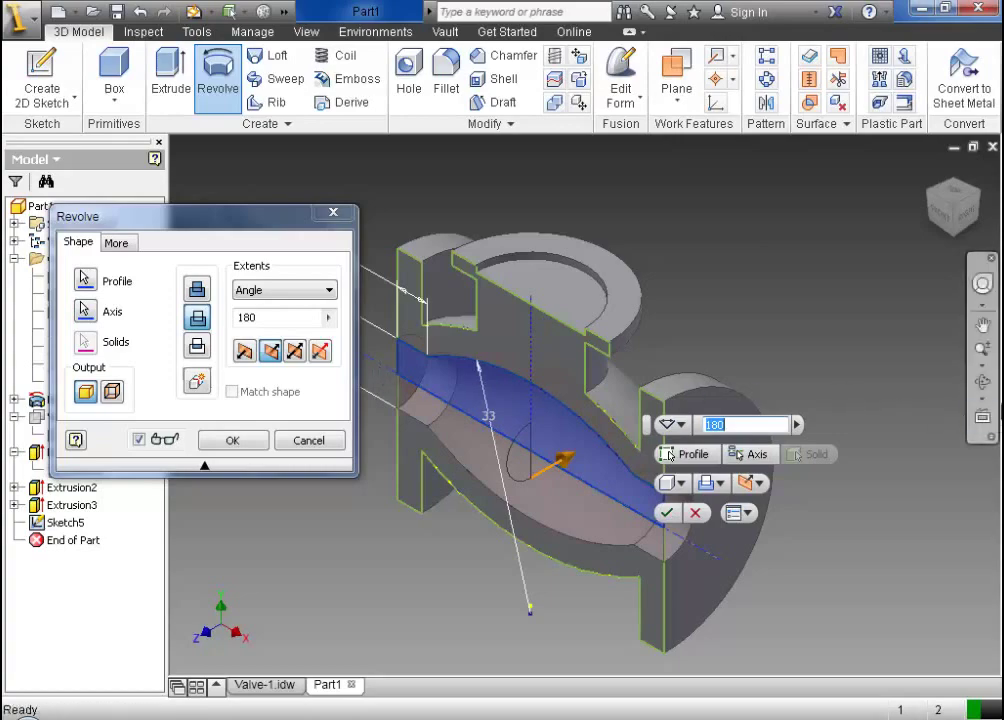
left_click(982, 383)
left_click_drag(640, 450, 560, 395)
left_click(936, 185)
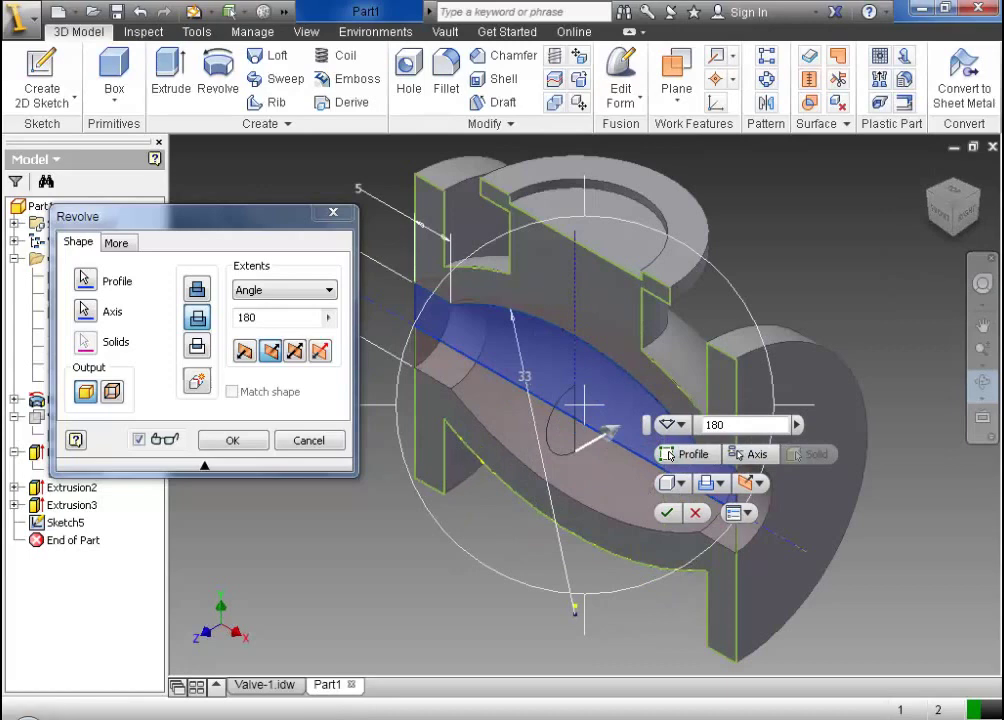
left_click(247, 444)
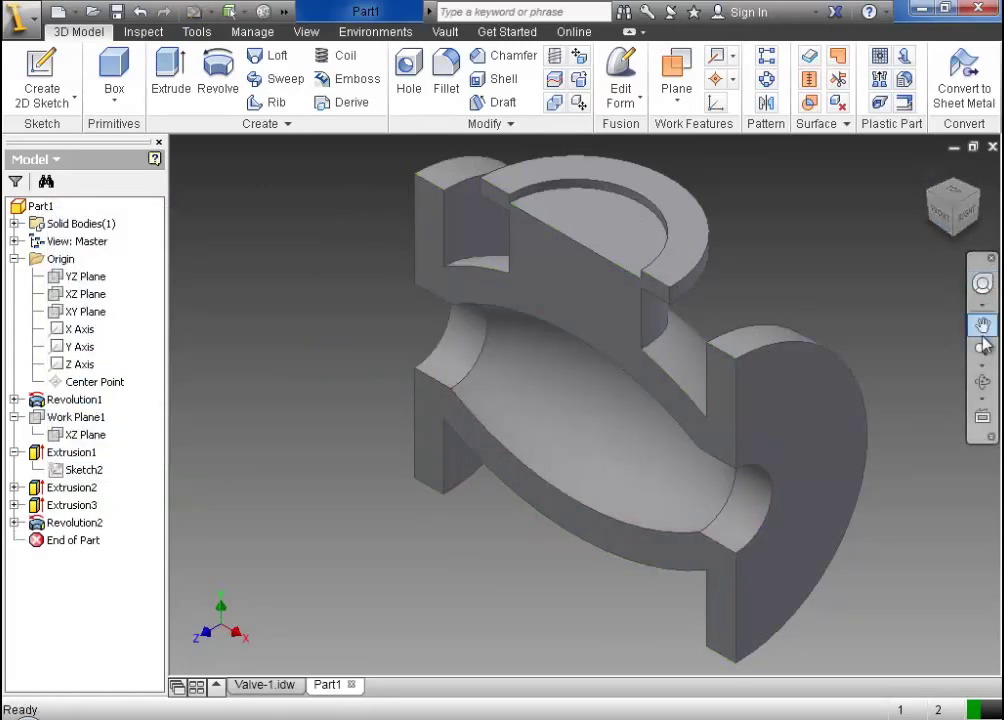
Inspect the hollowed valve body and consult the section view in the Valve-1 drawing for the upper neck's bore diameter
left_click(983, 381)
left_click_drag(654, 460, 664, 313)
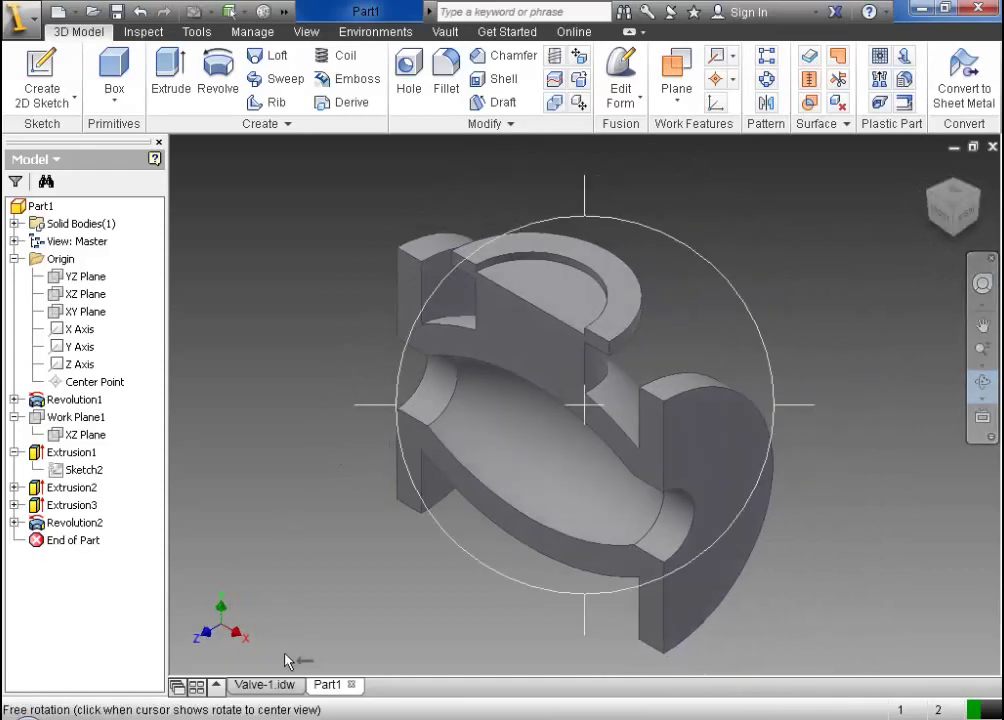
left_click(983, 384)
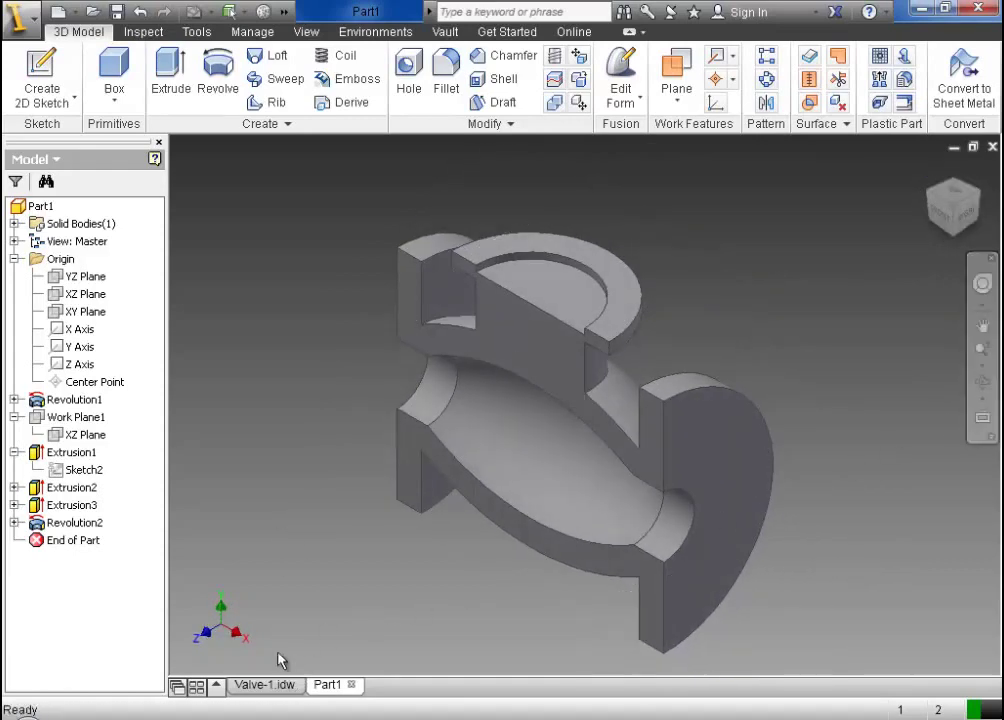
left_click(272, 686)
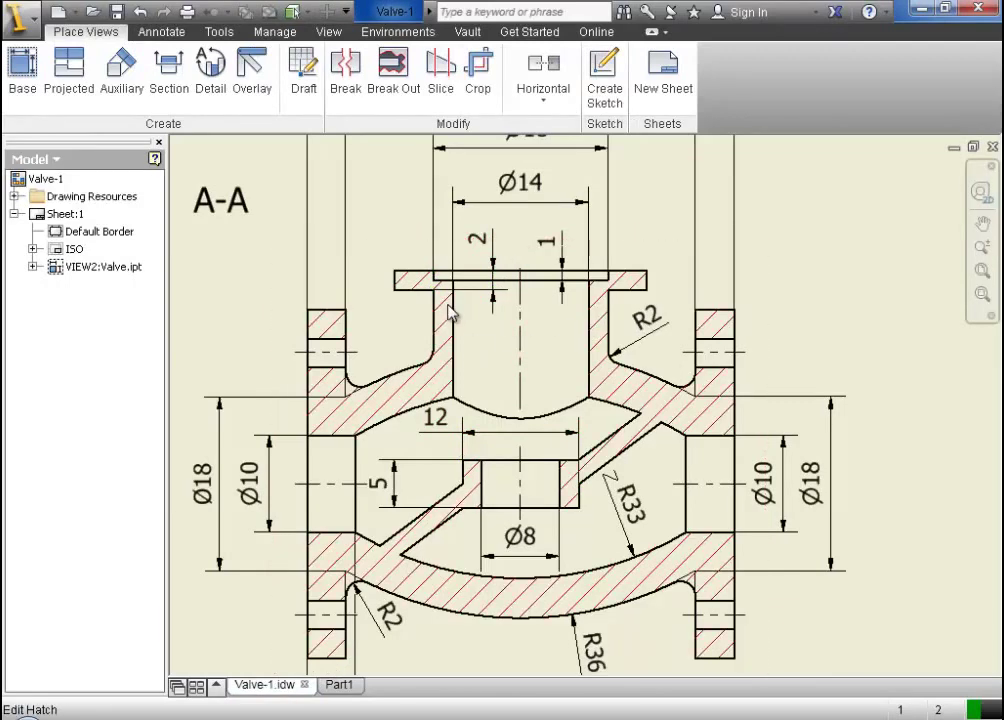
scroll(495, 365, "up", 2)
scroll(515, 250, "down", 4)
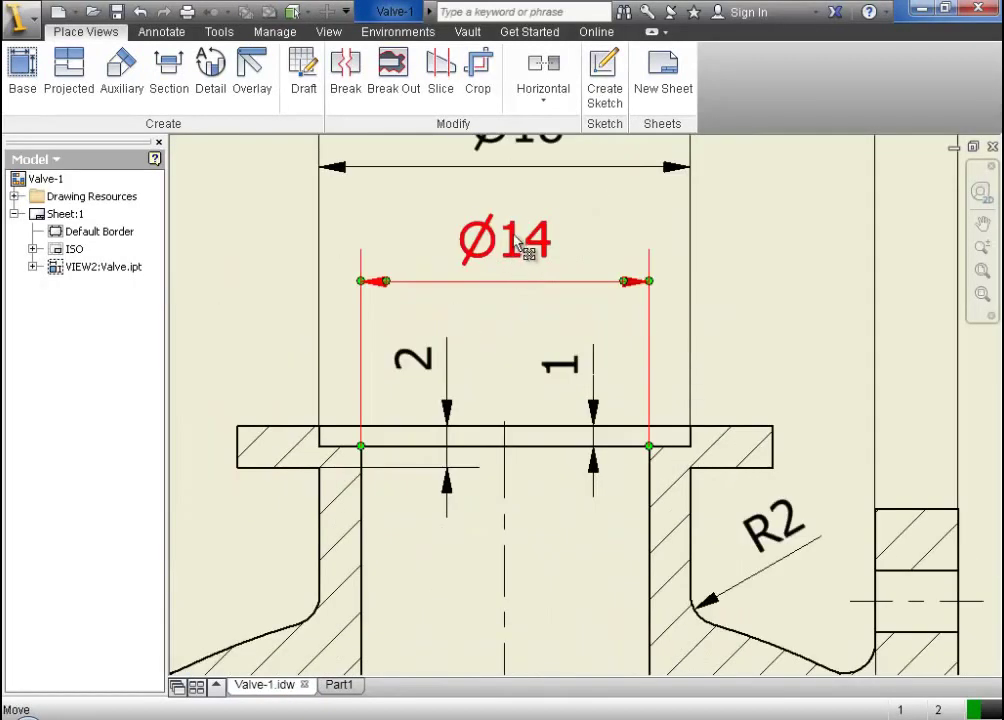
scroll(515, 245, "up", 4)
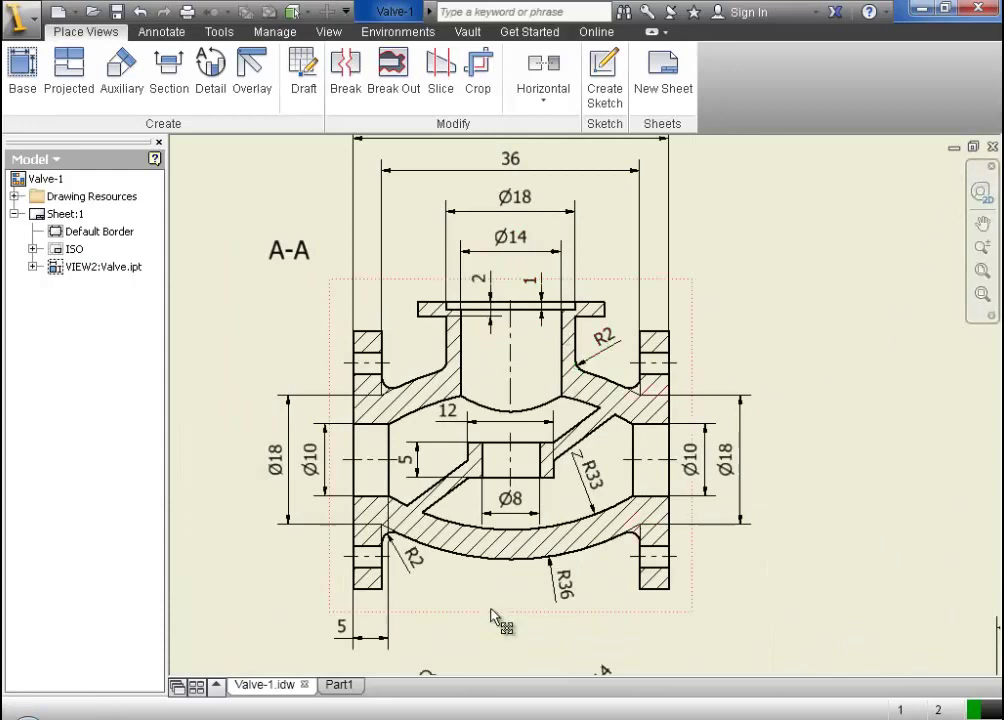
left_click(343, 686)
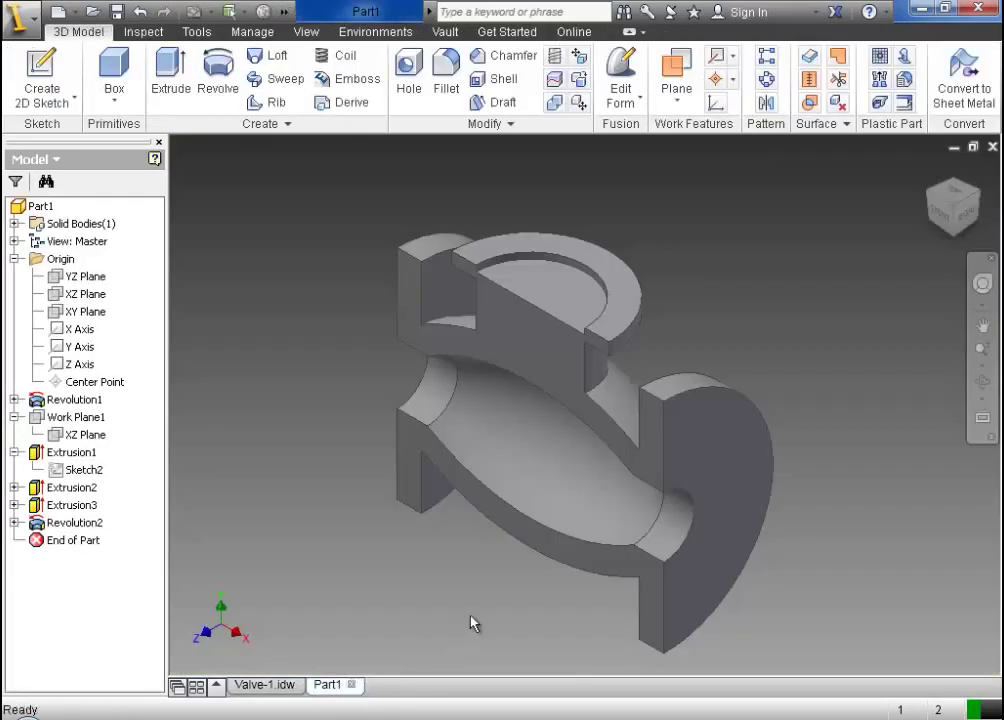
Start a sketch on the recessed half-round face of the neck and draw a concentric semicircular arc with a radius of about 6.8 mm
left_click(560, 303)
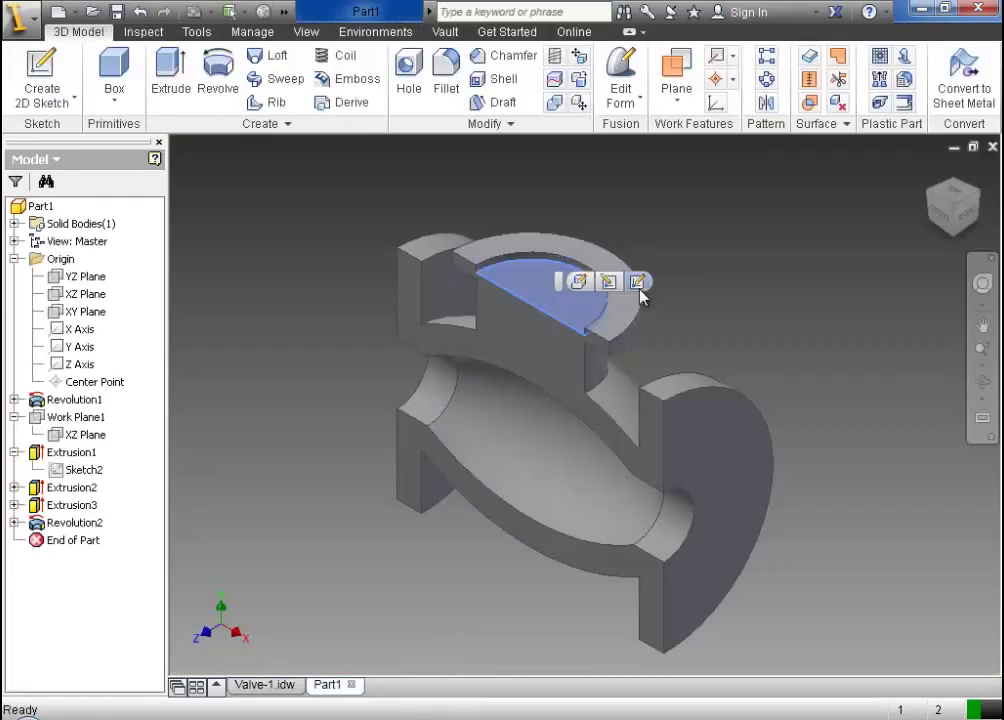
left_click(638, 284)
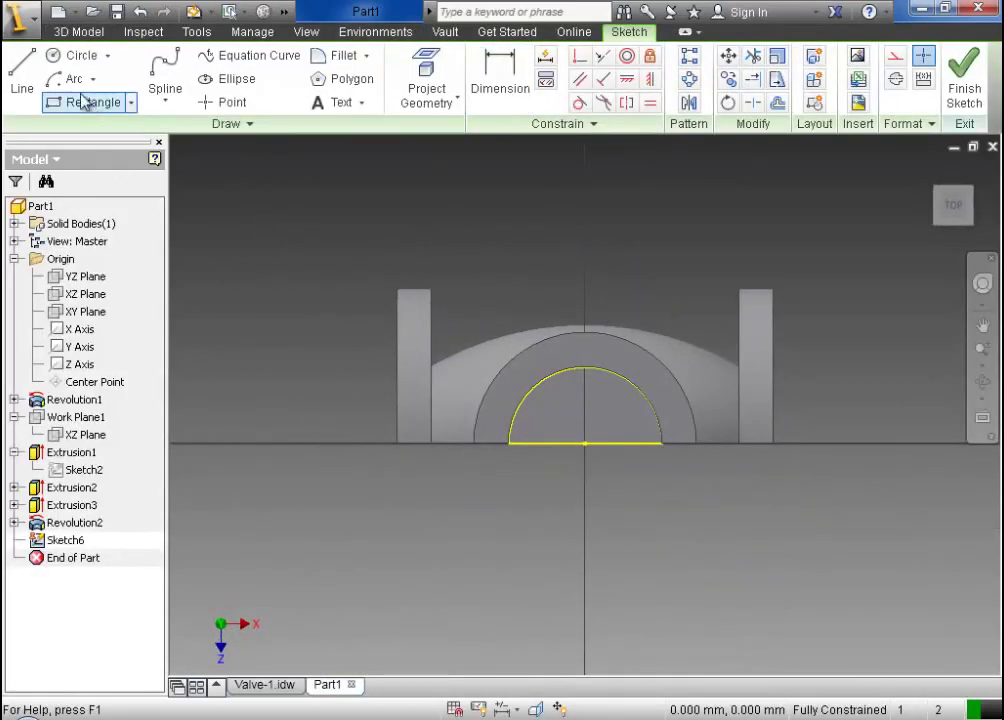
left_click(73, 79)
left_click(585, 443)
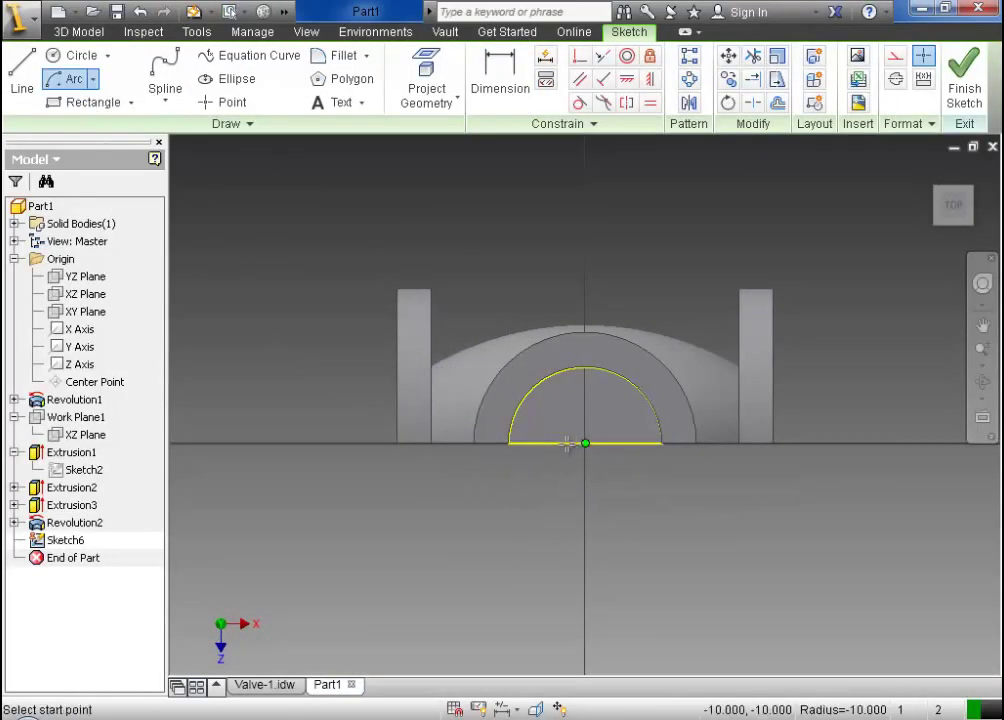
left_click(527, 443)
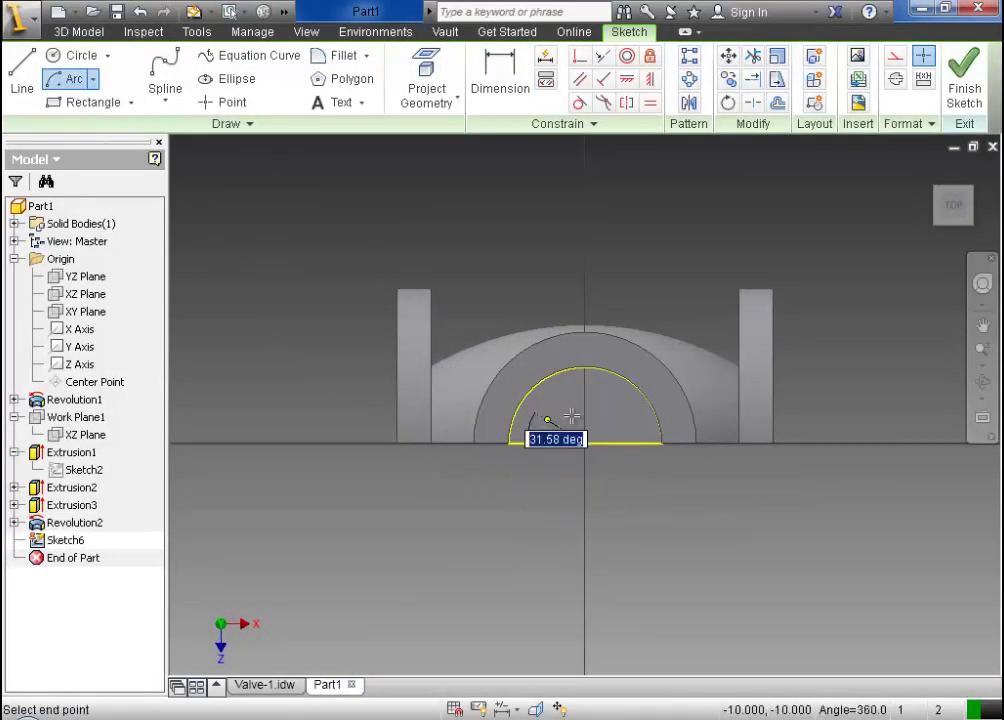
left_click(642, 443)
scroll(643, 446, "up", 3)
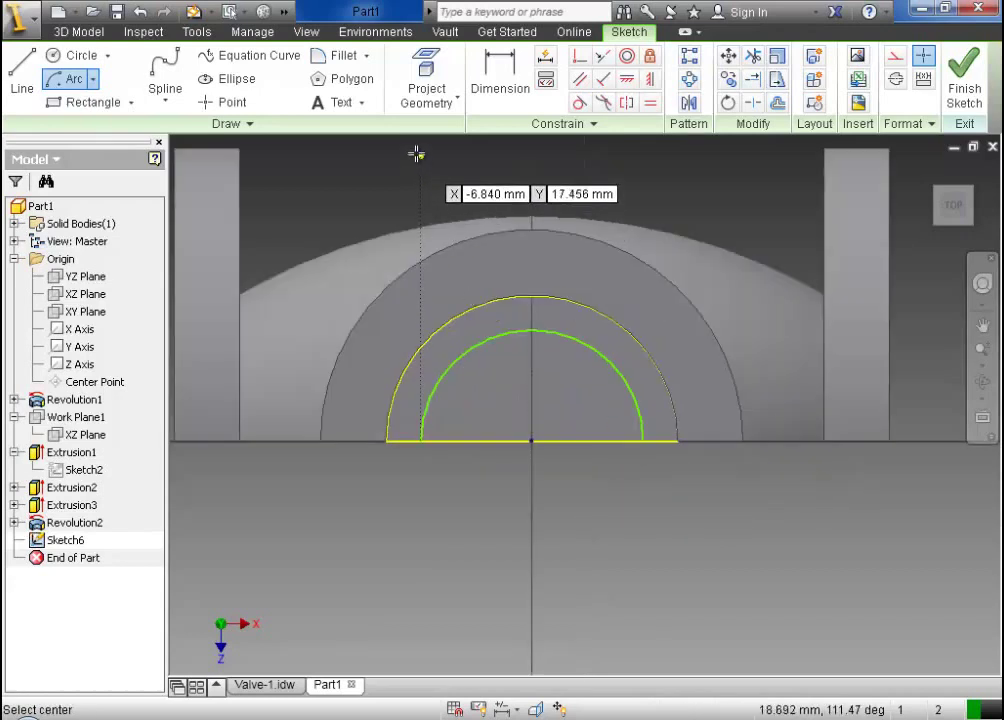
Close the concentric semicircular arc with a straight line between its endpoints and dimension the arc's radius as 7 mm
key("l")
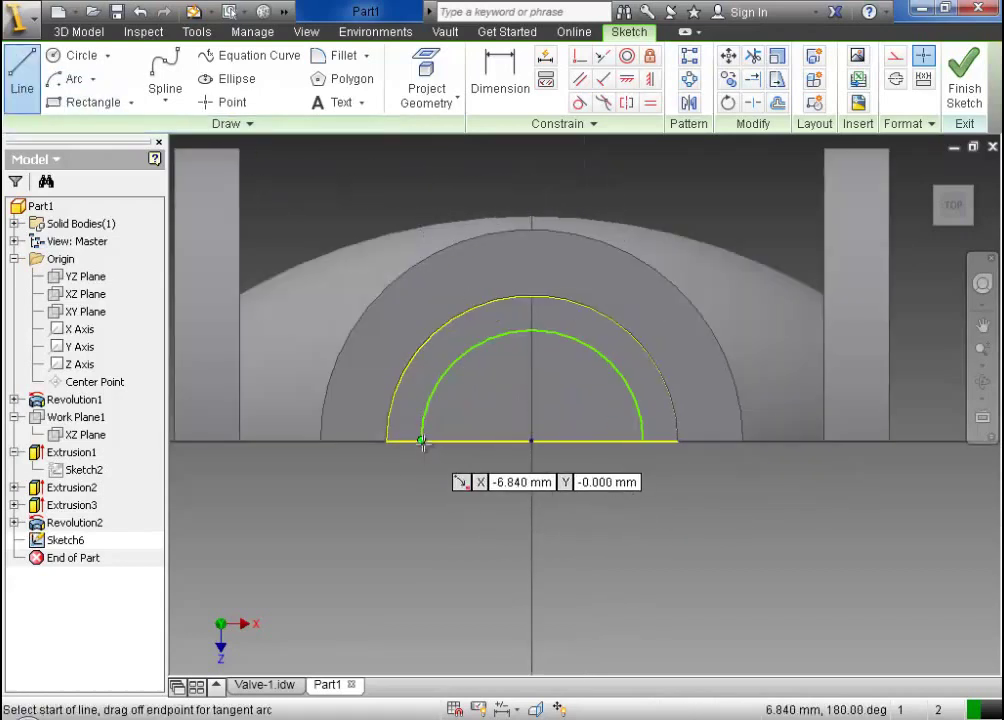
left_click(421, 441)
left_click(642, 441)
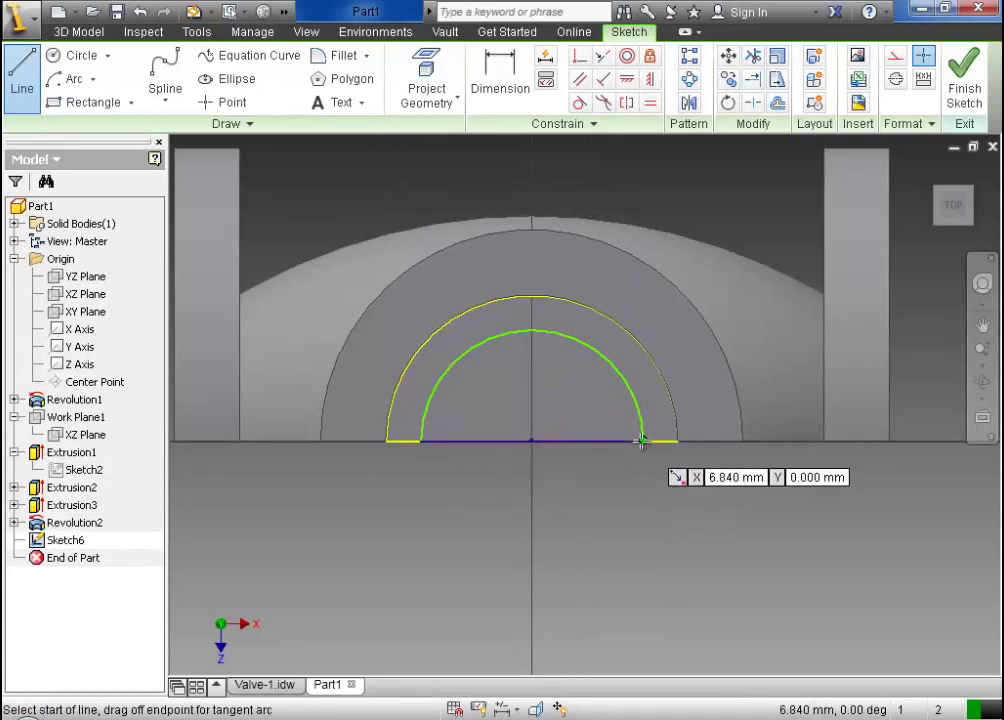
left_click(500, 85)
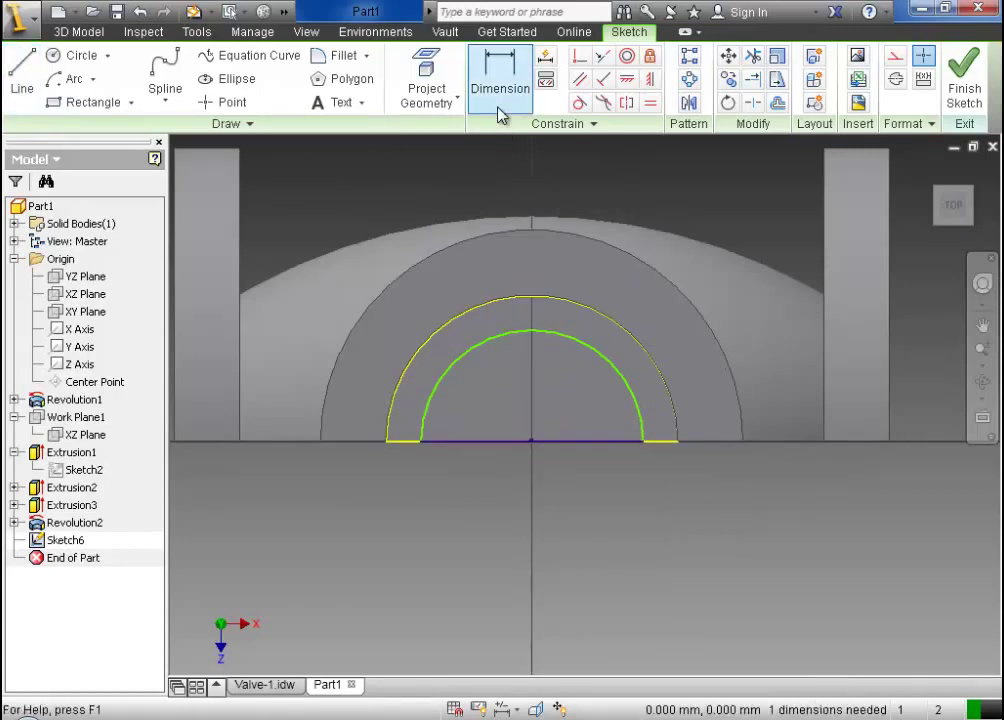
left_click(482, 348)
left_click(497, 390)
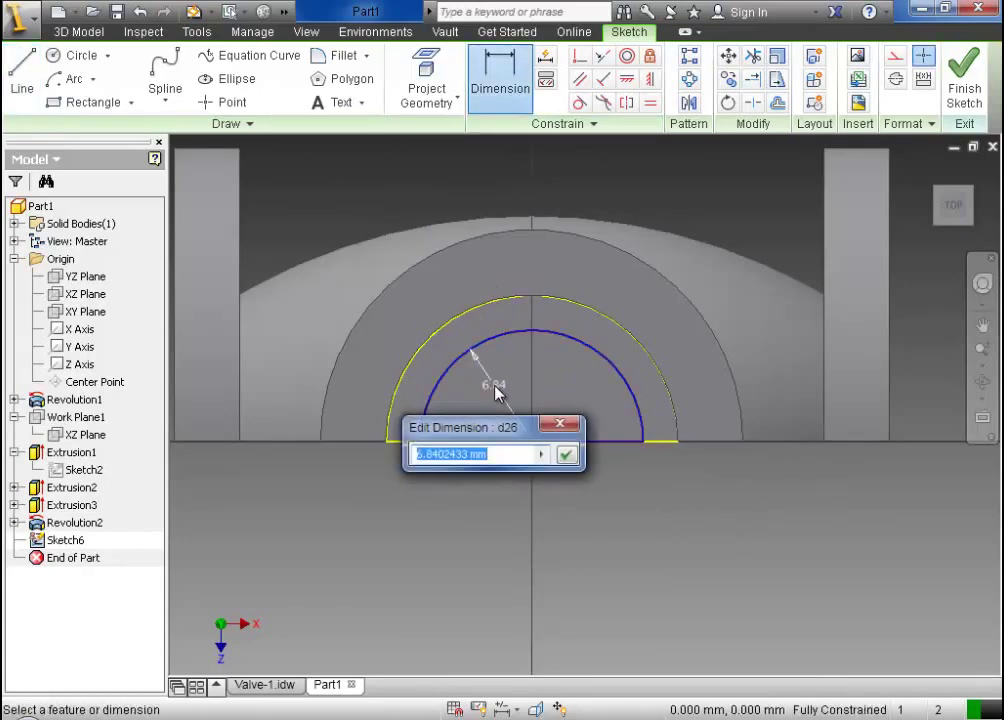
left_click(567, 456)
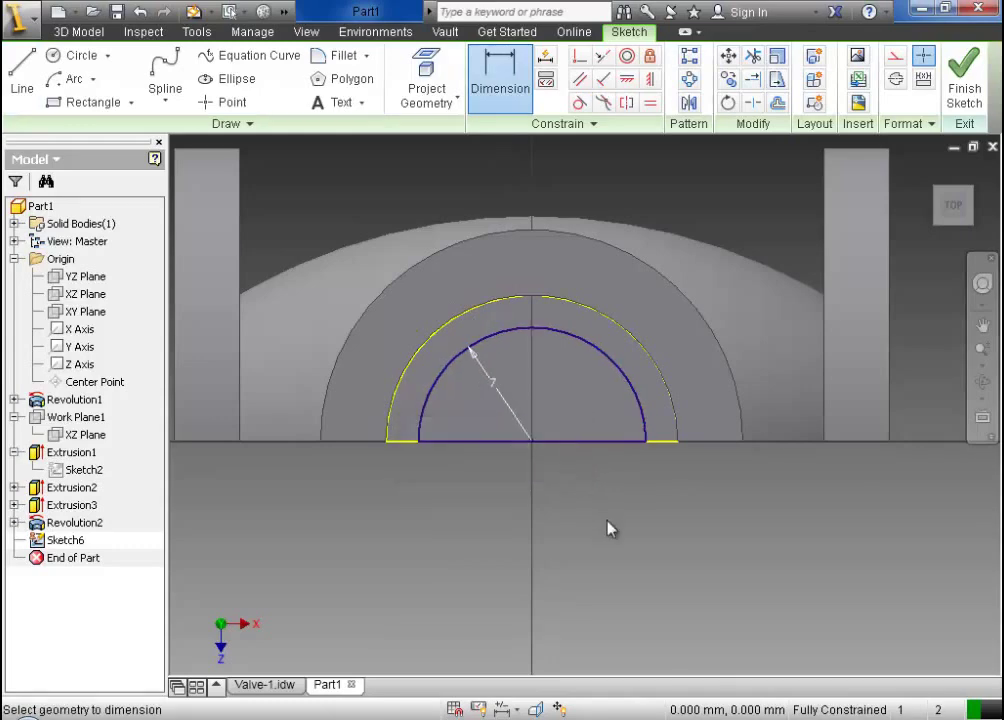
Finish the sketch and extrude the inner half-round profile as a cut with the To extent, ending at the curved wall of the flow cavity
scroll(610, 530, "up", 3)
left_click(963, 92)
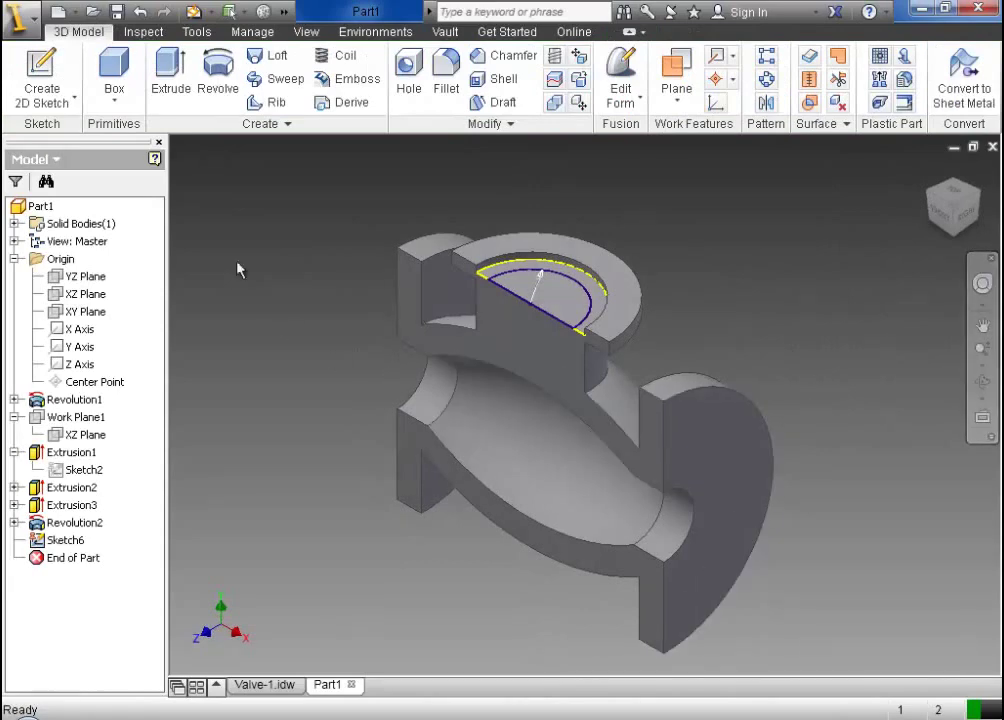
left_click(170, 85)
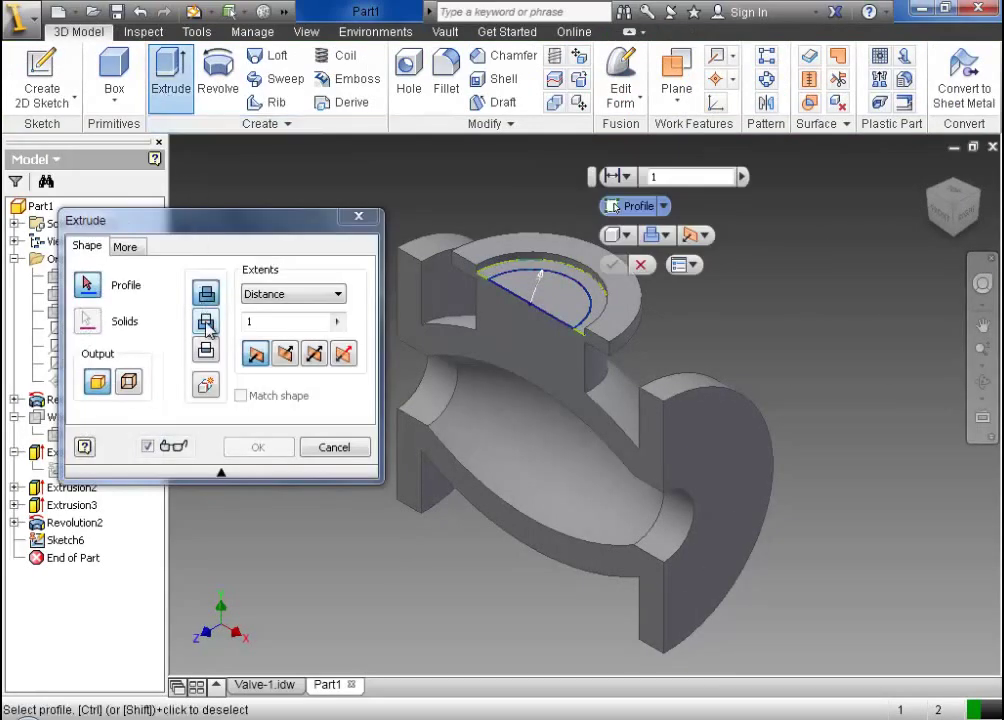
left_click(206, 323)
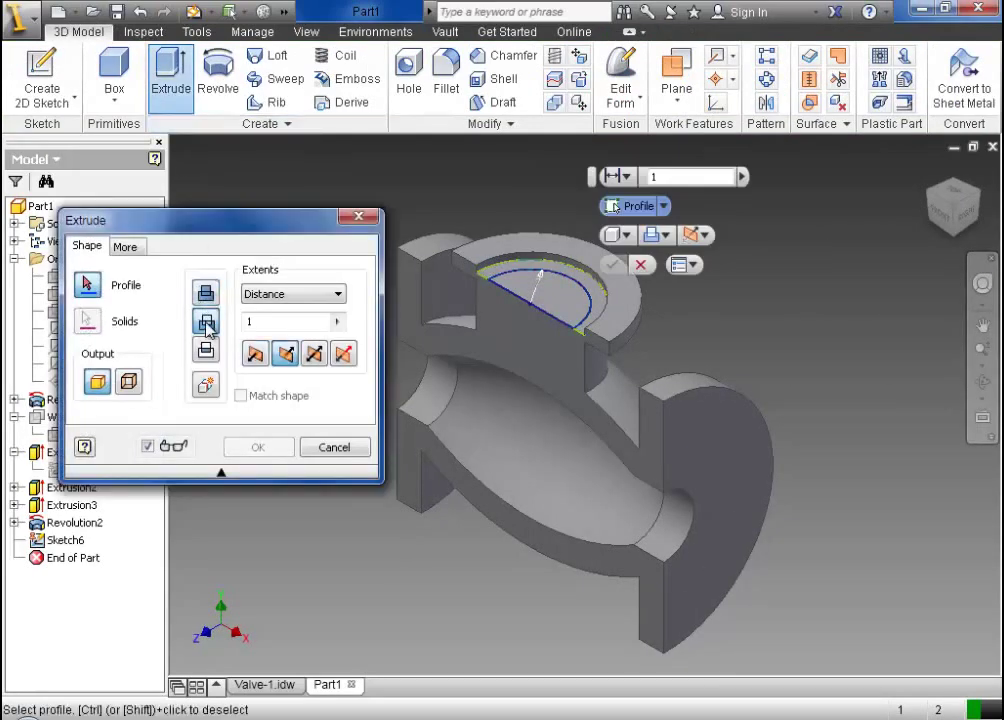
left_click(548, 305)
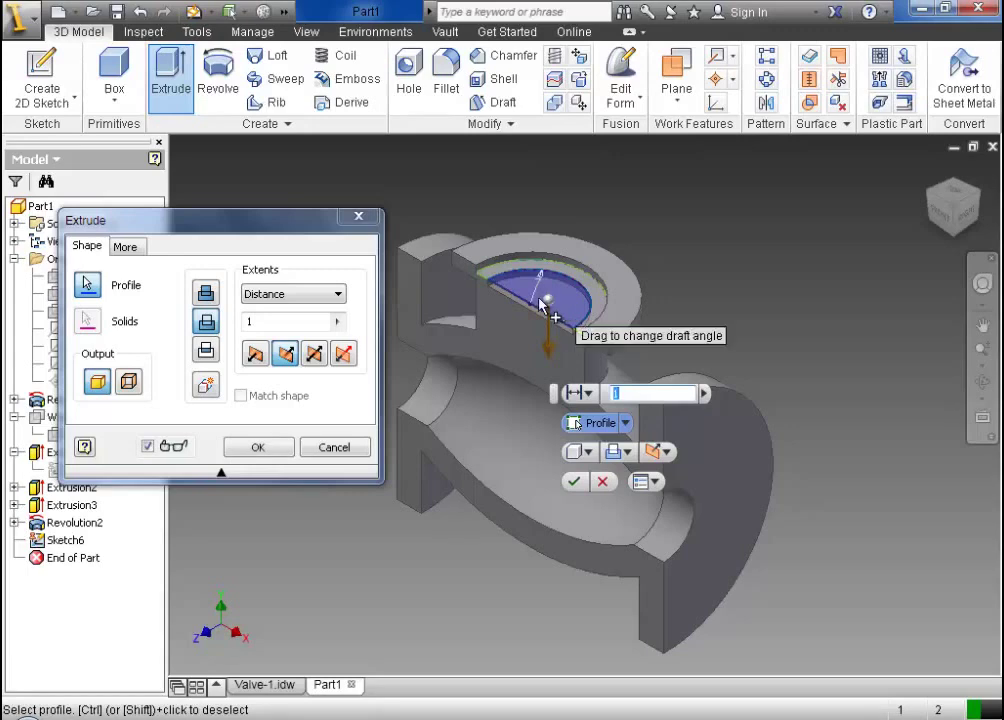
left_click(337, 300)
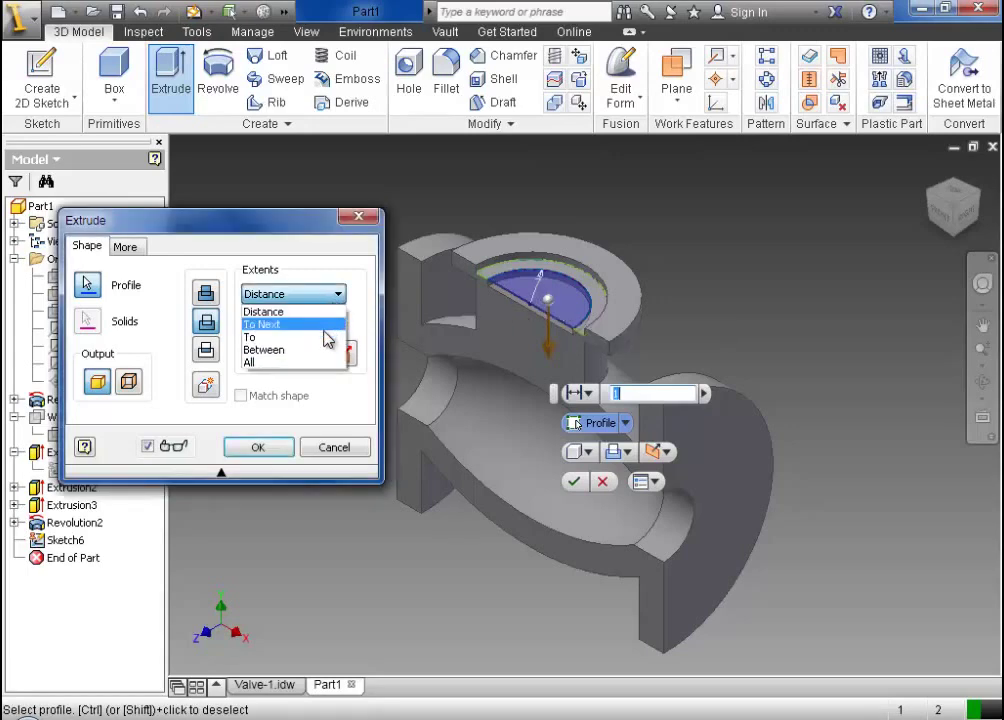
left_click(326, 336)
left_click(505, 397)
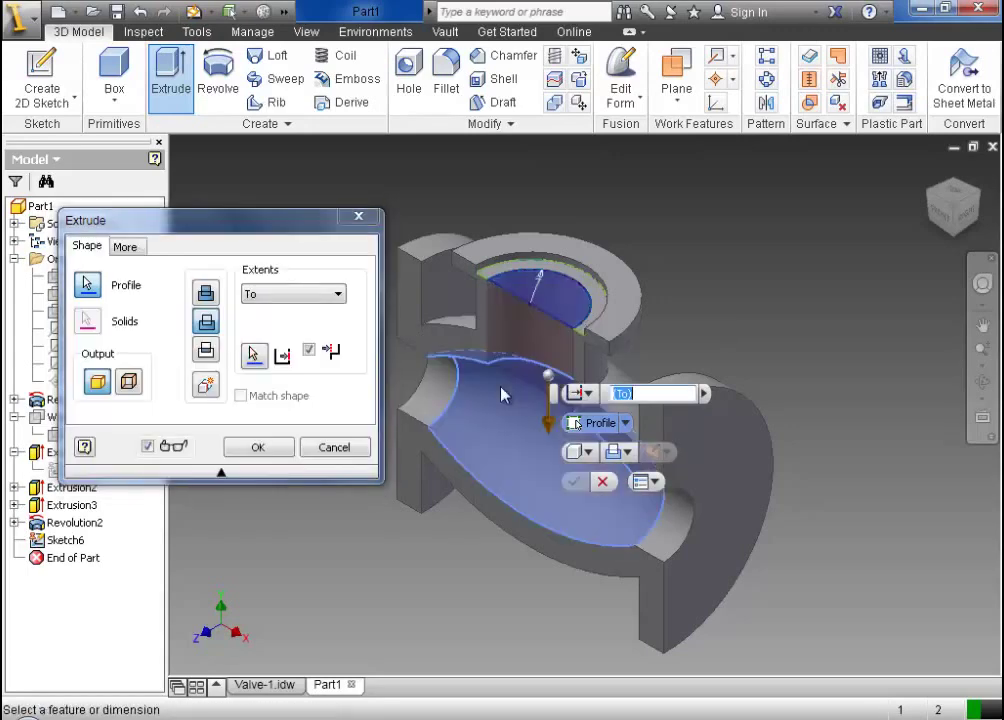
left_click(938, 212)
scroll(618, 355, "up", 3)
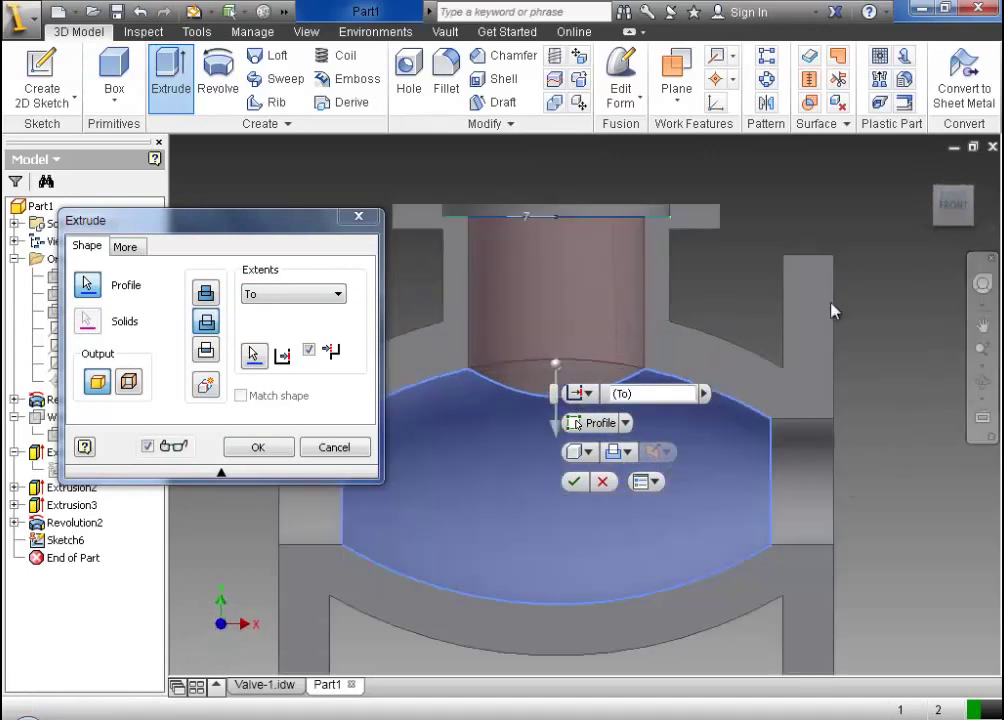
left_click(982, 381)
left_click_drag(769, 343, 650, 383)
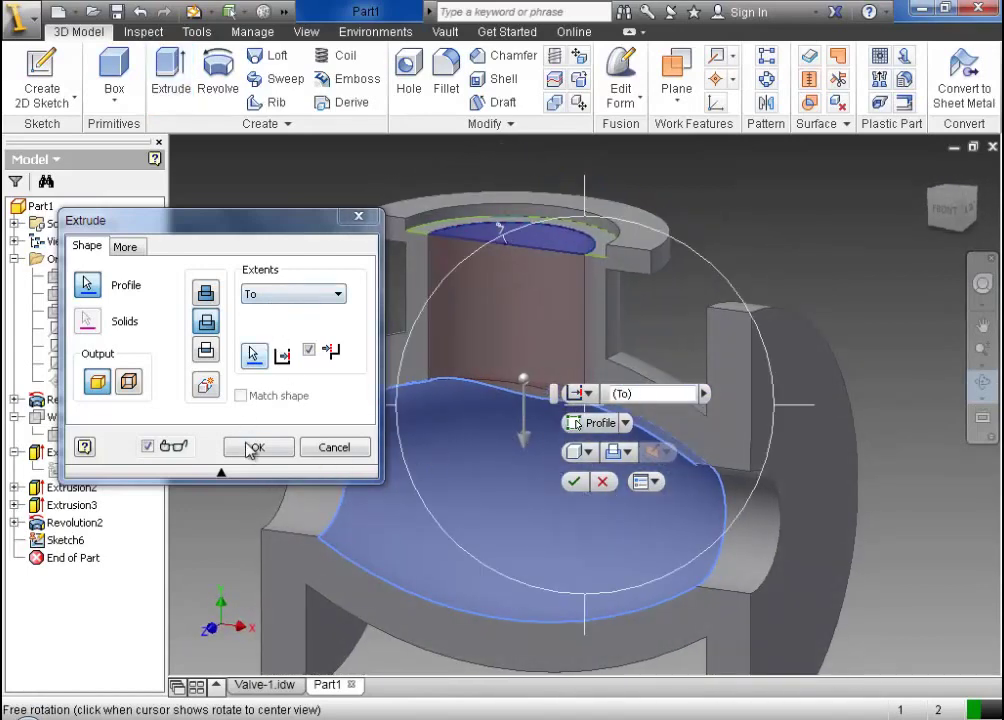
left_click(255, 448)
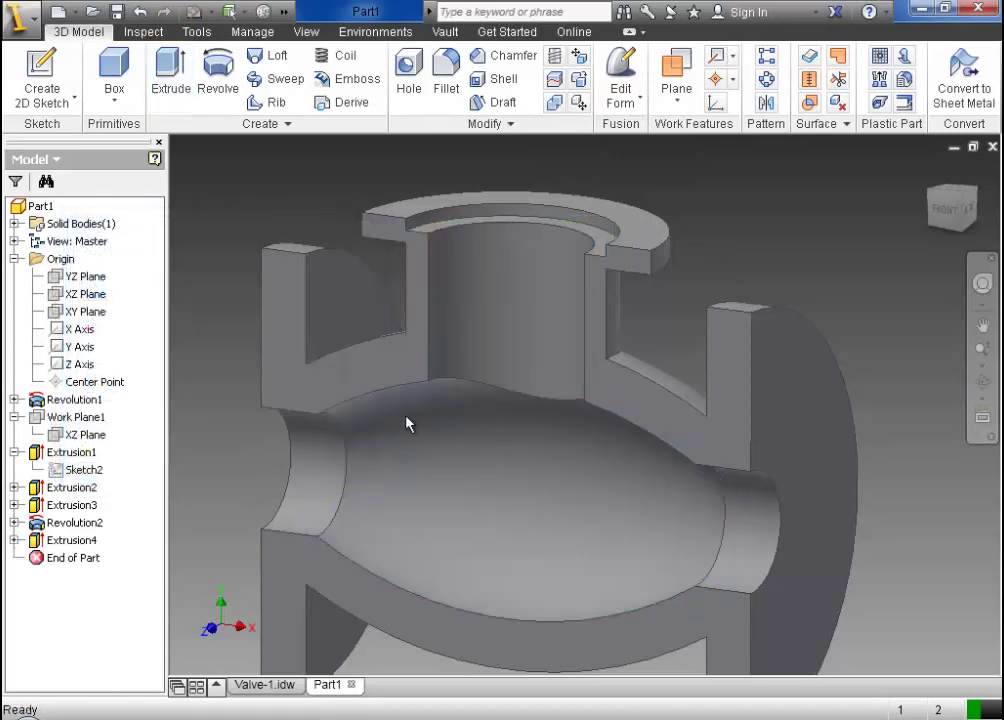
Inspect the neck bore from several angles and study section view A-A in the Valve-1 drawing for the internal seat and partition dimensions
key("F6")
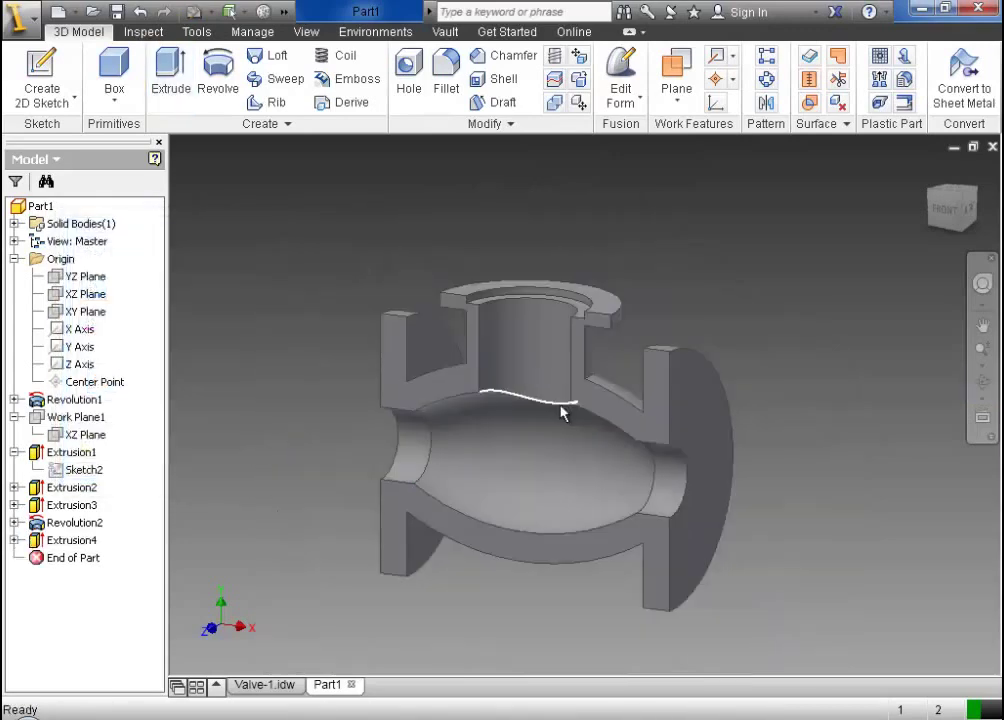
left_click(982, 381)
left_click_drag(560, 420, 660, 360)
left_click_drag(775, 467, 780, 330)
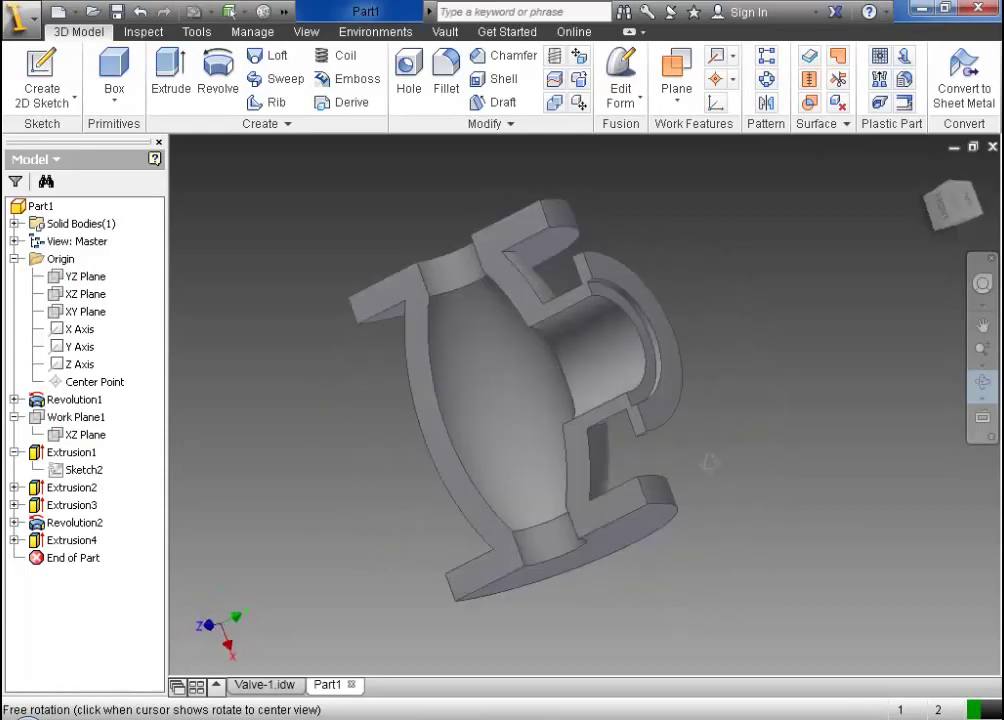
left_click(930, 180)
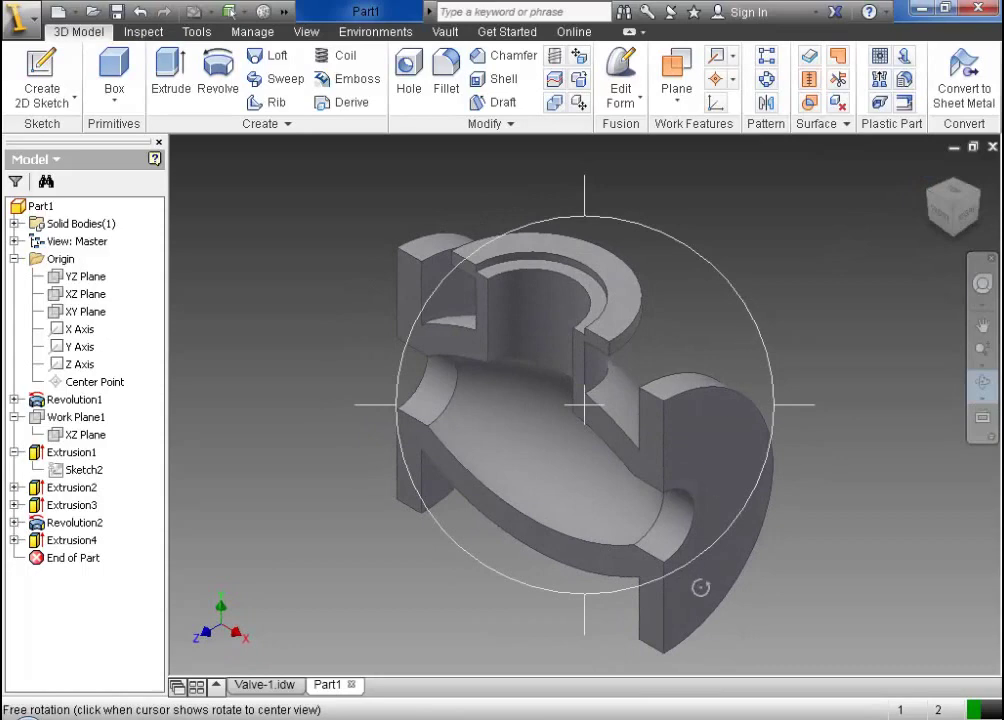
key("Escape")
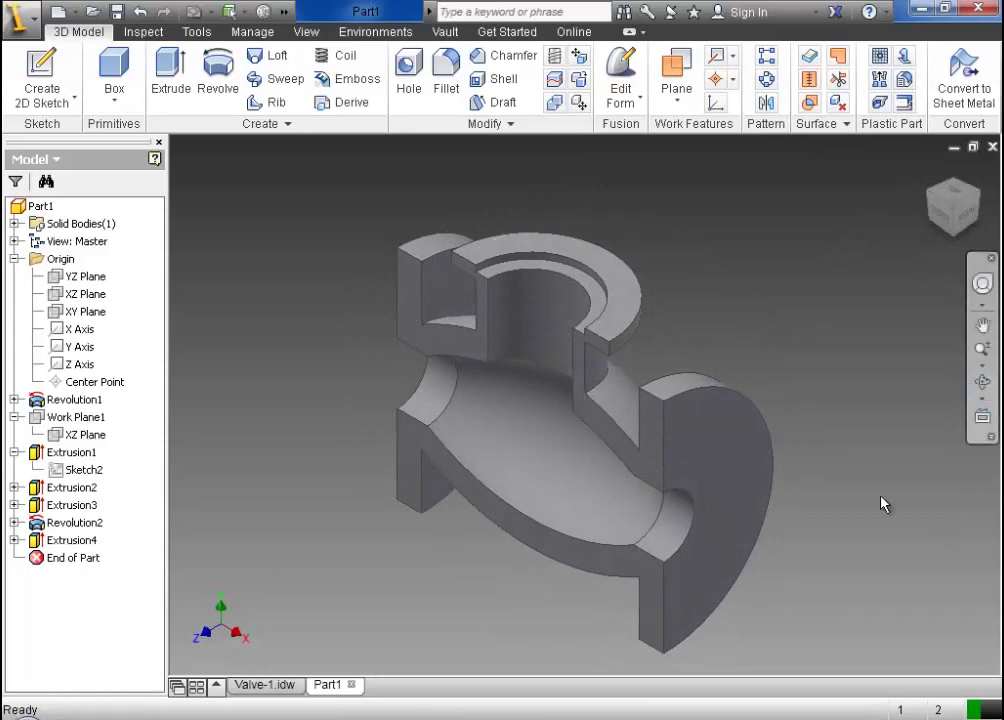
left_click(262, 686)
scroll(482, 560, "up", 3)
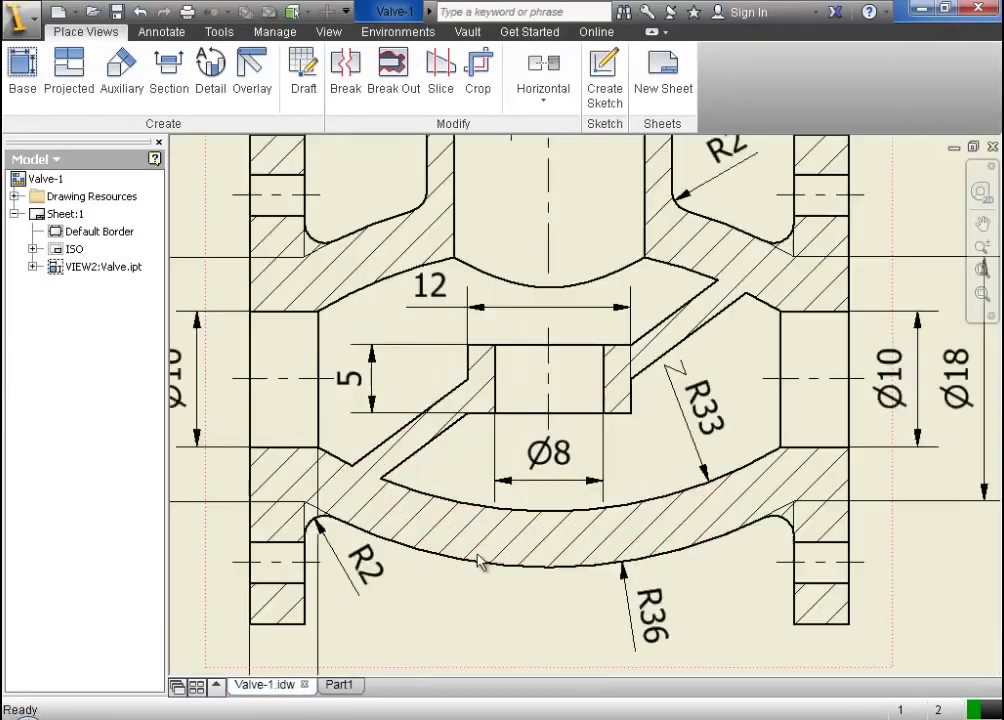
scroll(482, 575, "down", 2)
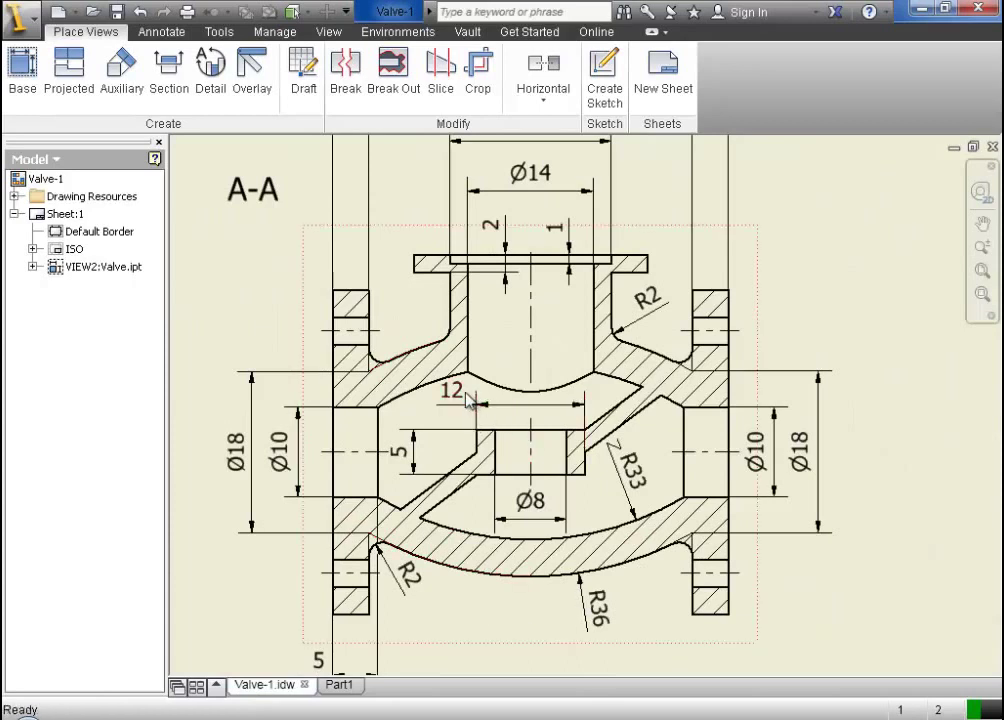
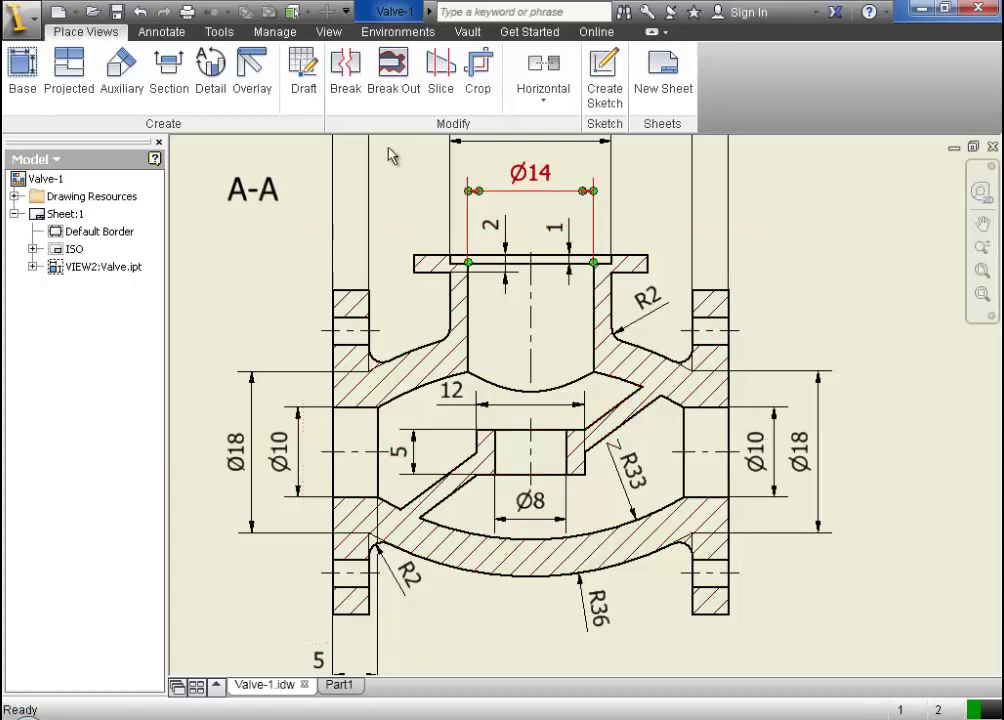
Dimension the slanted partition wall's thickness in section view A-A with a primary unit precision of 0, and move its text clear of the wall
left_click(163, 33)
left_click(44, 85)
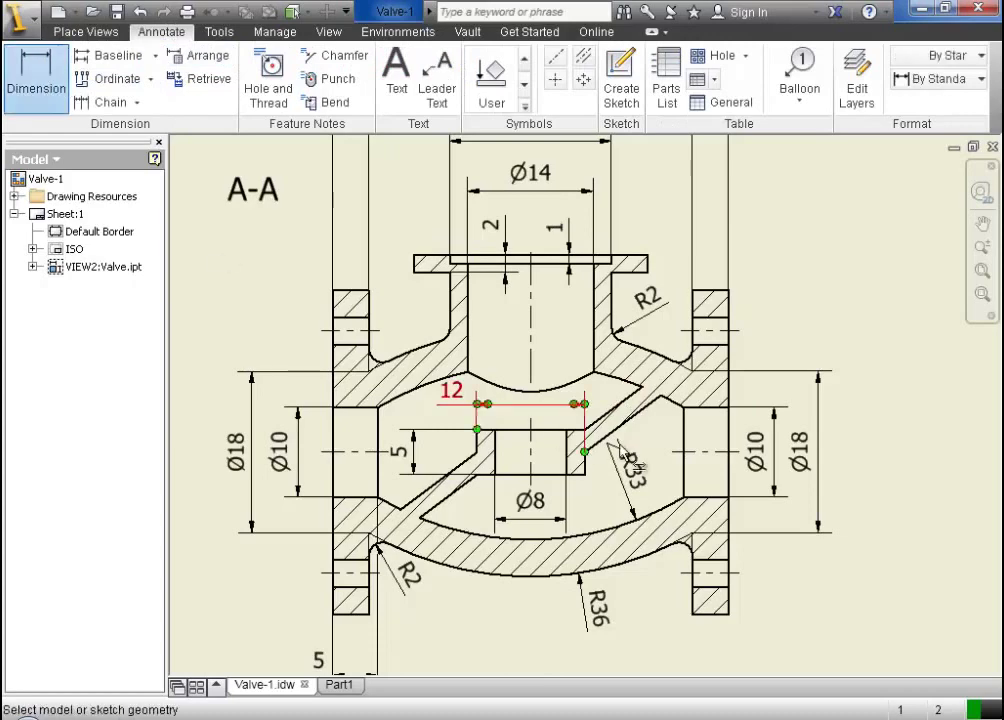
left_click(617, 409)
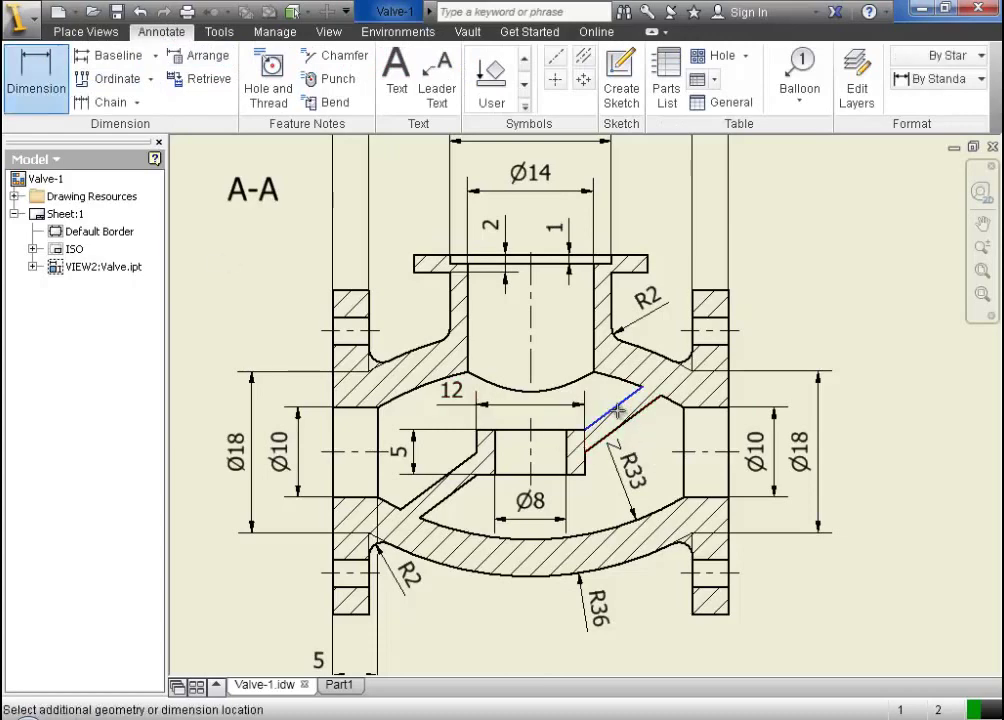
left_click(658, 463)
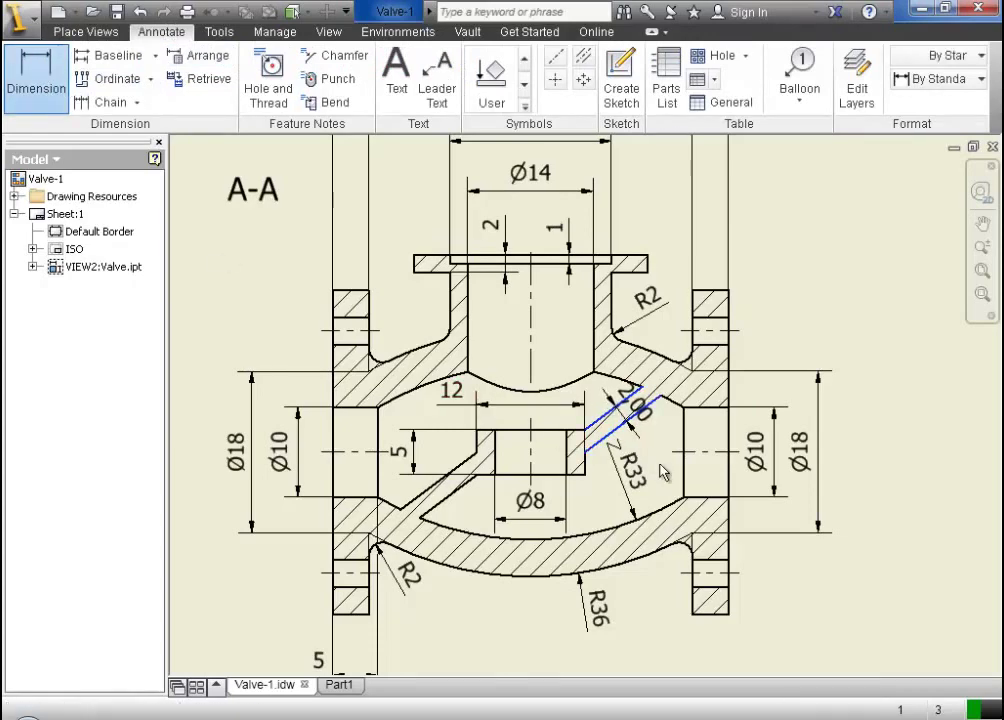
left_click(726, 391)
left_click(724, 415)
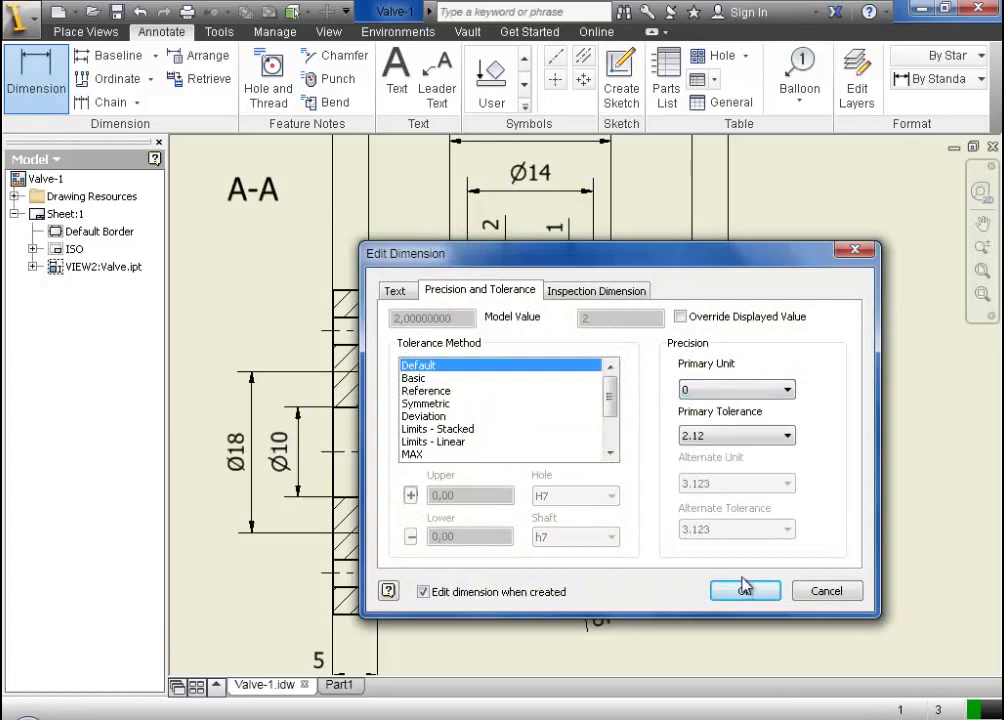
left_click(744, 590)
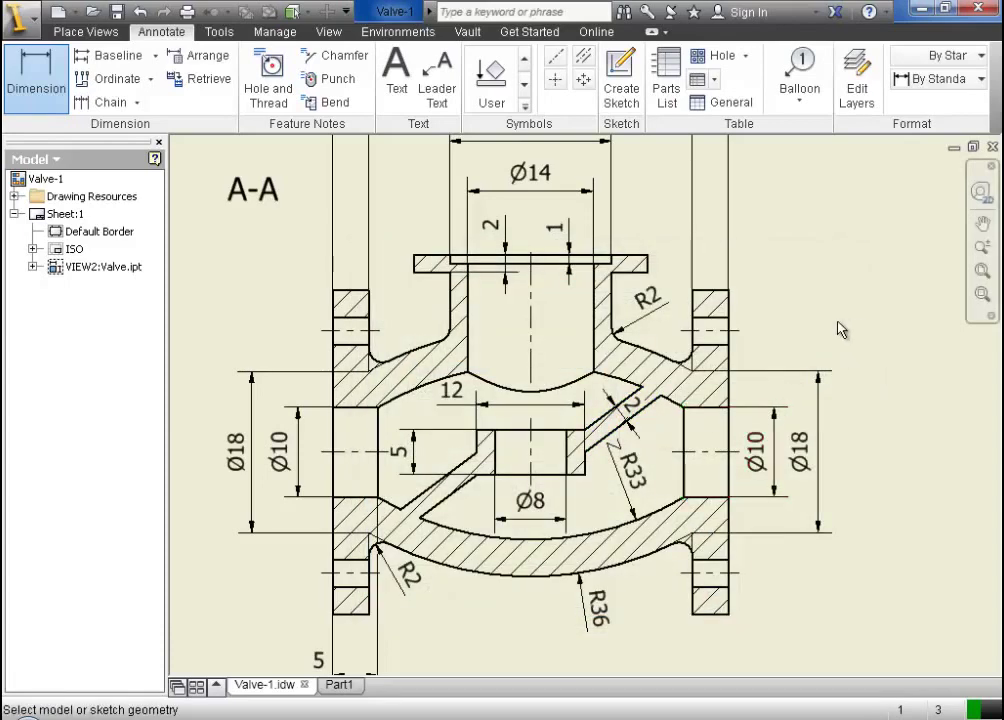
key("Escape")
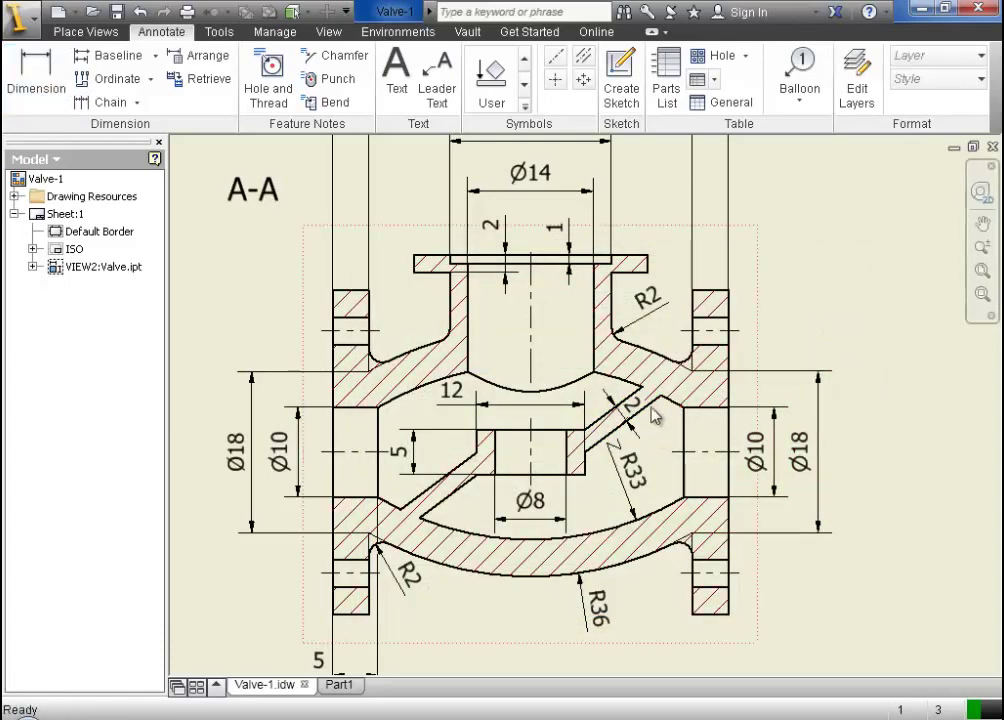
mouse_move(652, 423)
left_mouse_down()
mouse_move(668, 438)
mouse_move(665, 472)
mouse_move(648, 446)
left_mouse_up()
left_click(660, 440)
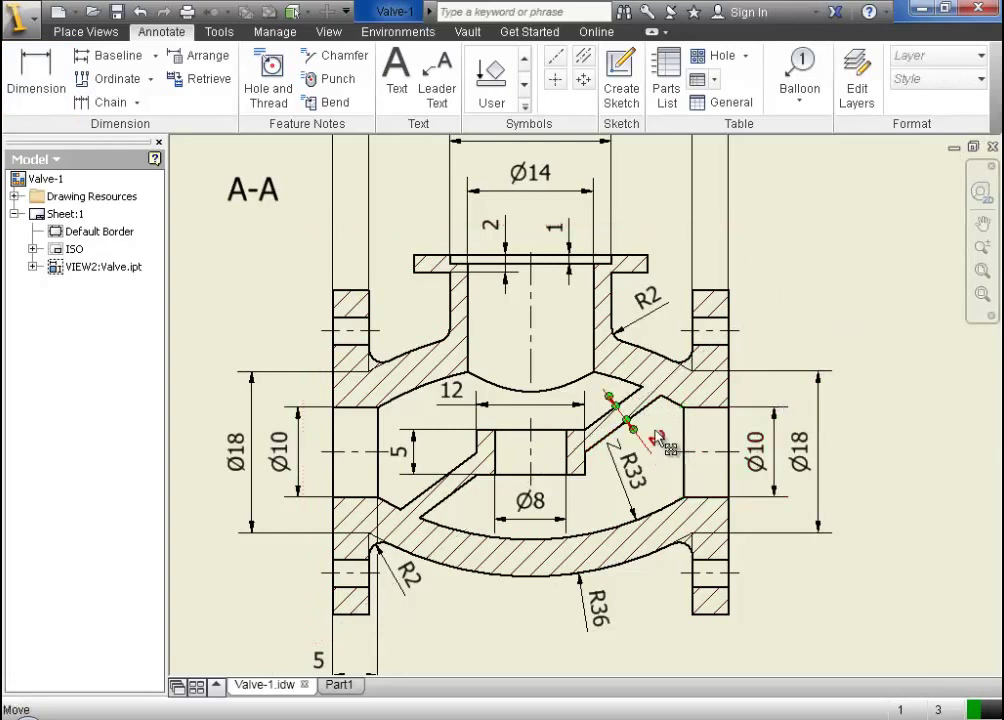
In Part1, start a sketch on the XY Plane and draw a two-point center rectangle at the origin inside the flow cavity
left_click(345, 686)
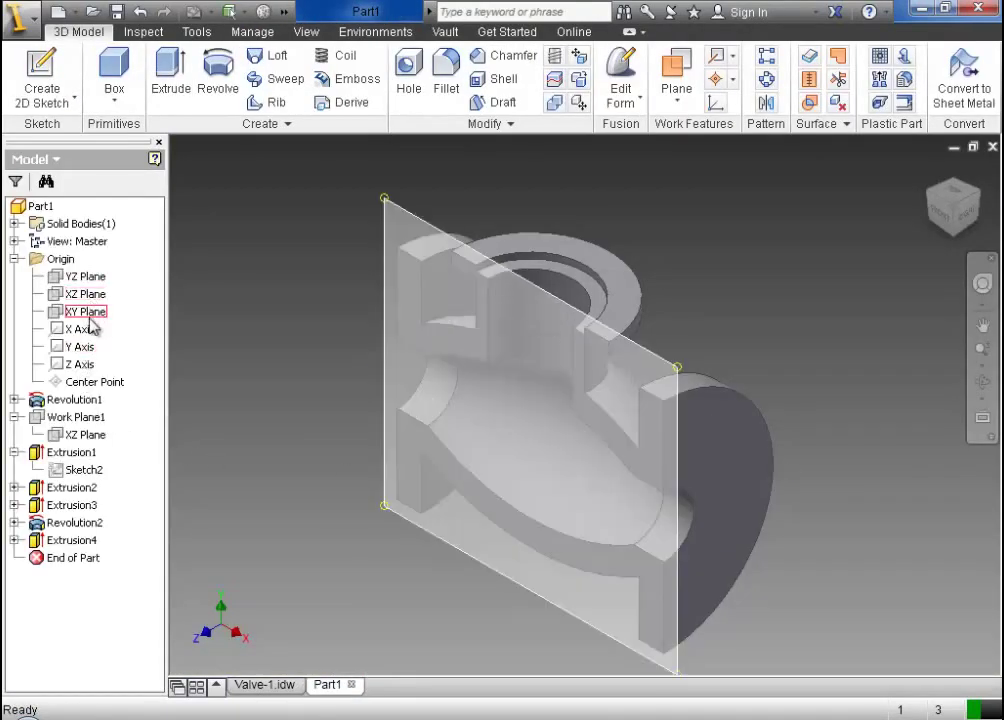
left_click(88, 313)
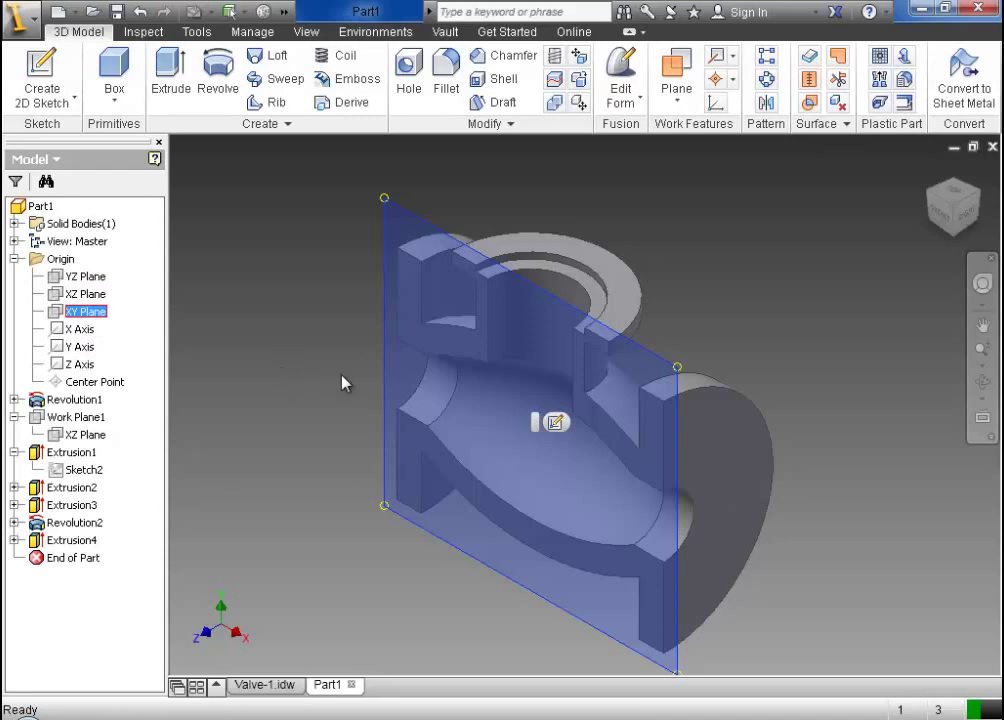
left_click(555, 422)
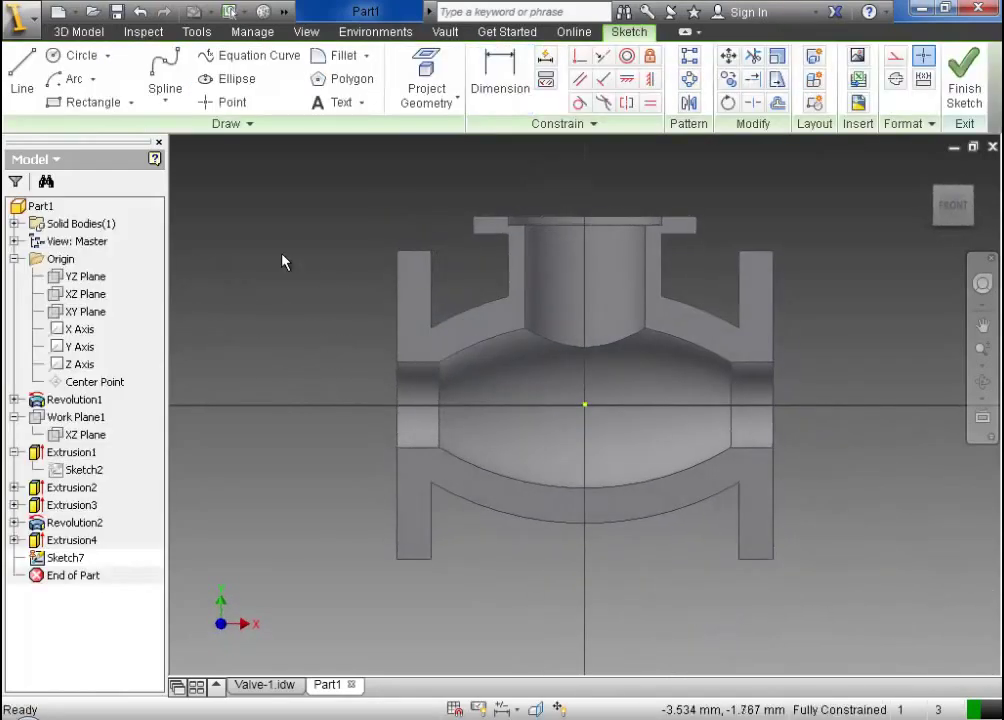
left_click(130, 103)
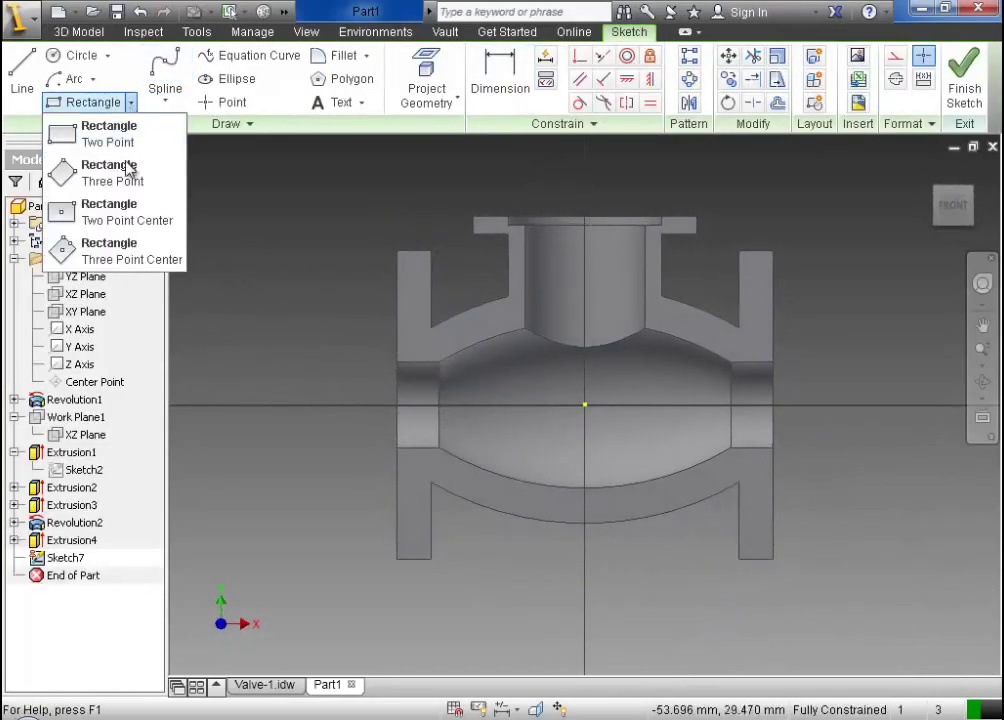
left_click(74, 212)
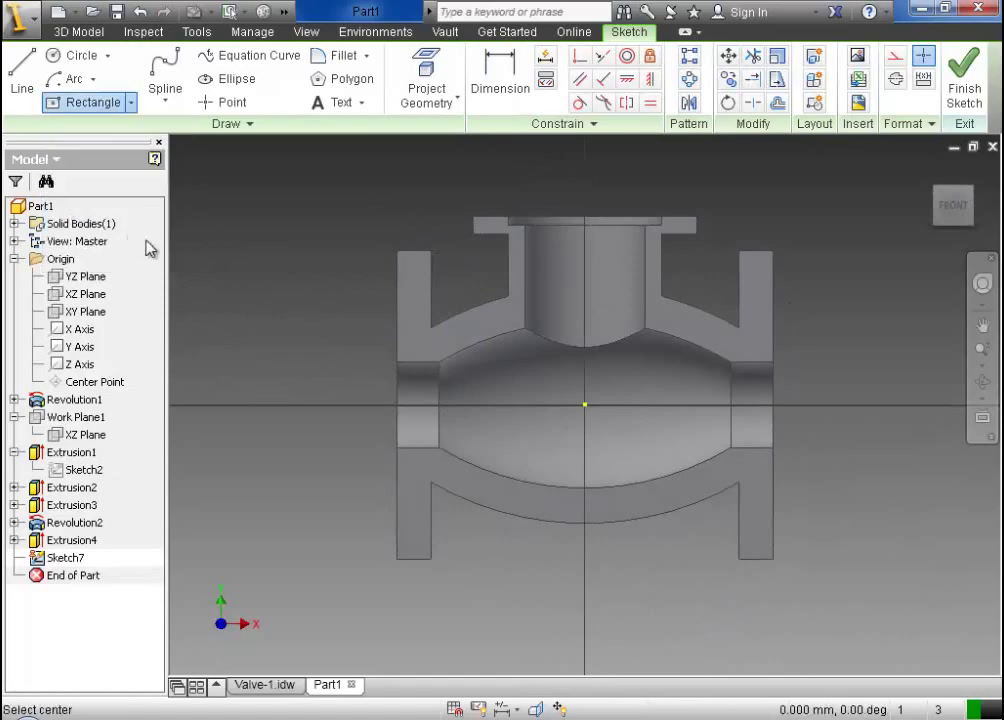
left_click(585, 405)
left_click(639, 438)
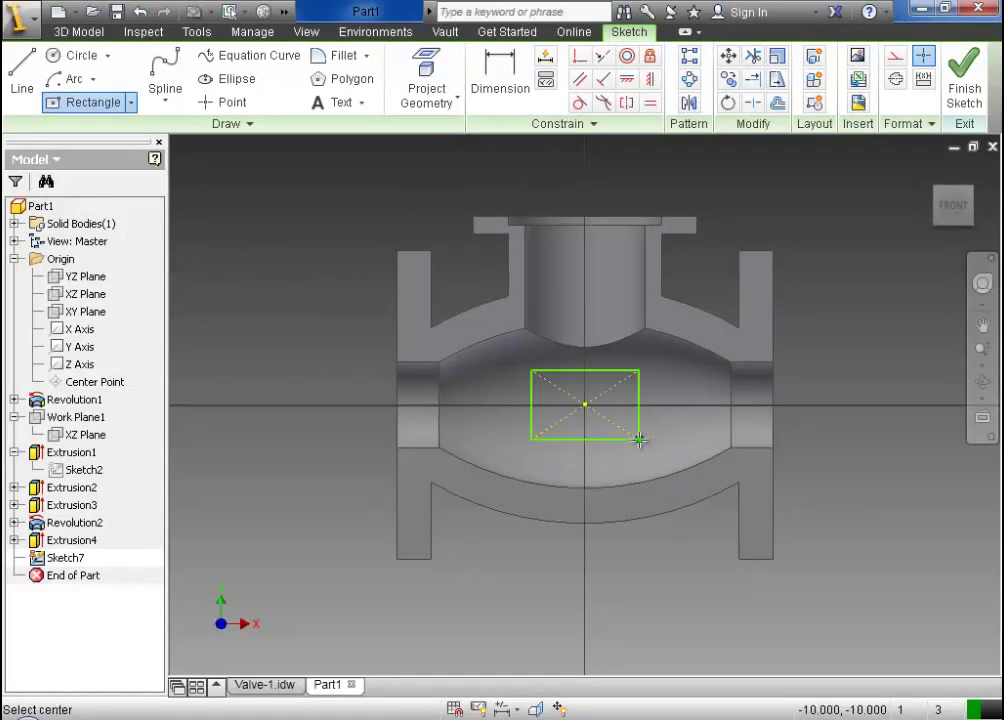
scroll(610, 287, "up", 4)
scroll(636, 352, "down", 3)
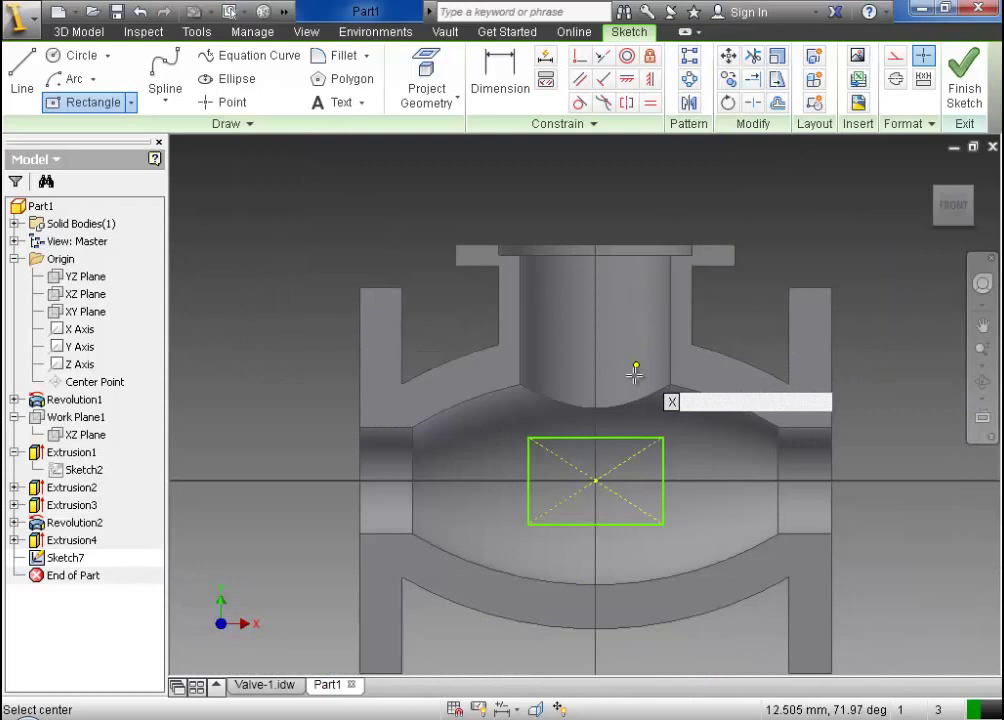
Dimension the center rectangle 12 mm wide and 5 mm high
left_click(498, 100)
left_click(607, 439)
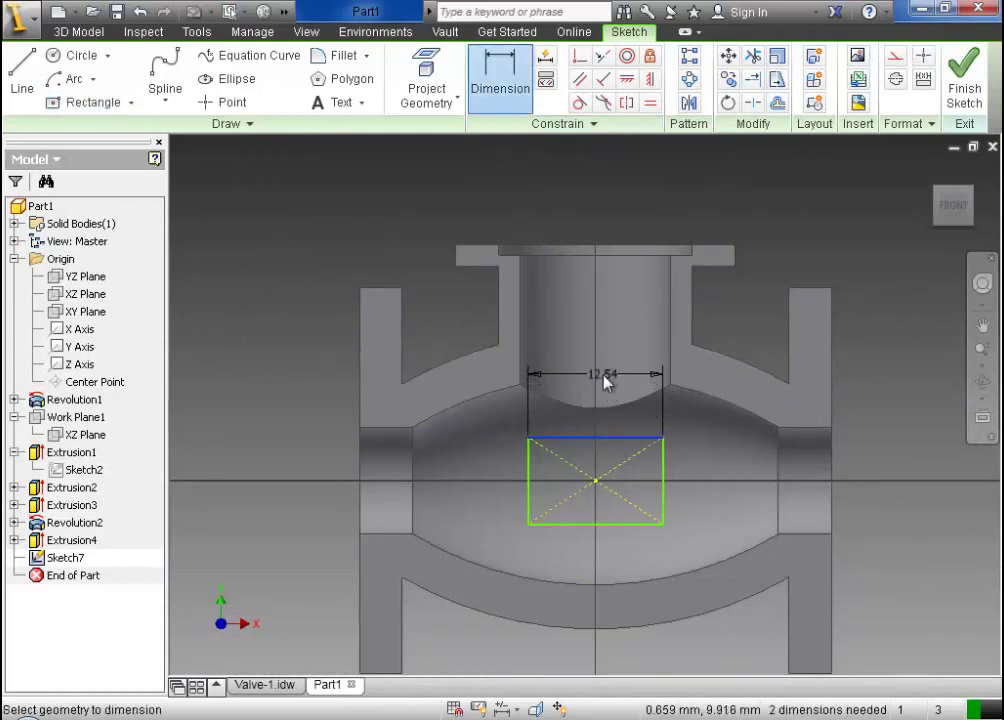
left_click(606, 381)
left_click(673, 445)
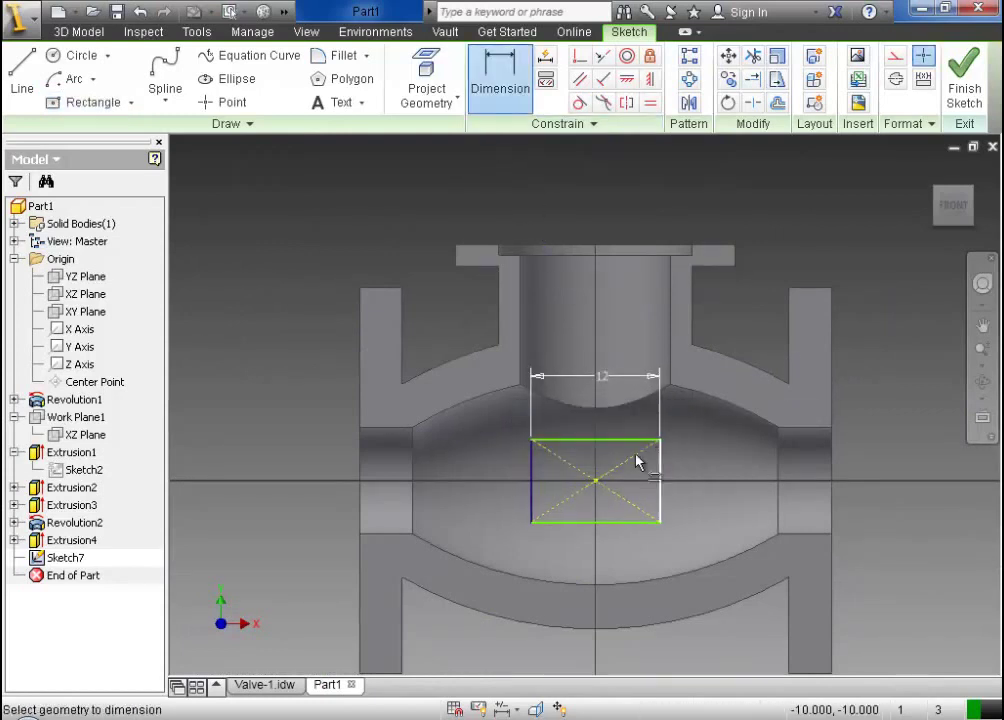
left_click(531, 477)
left_click(485, 480)
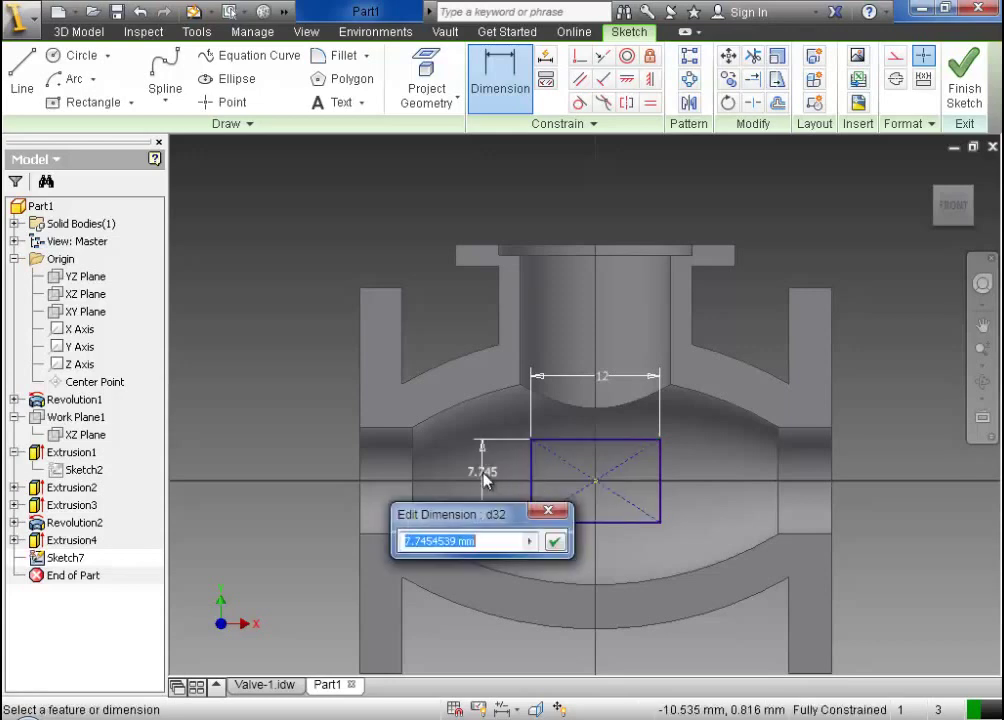
left_click(554, 542)
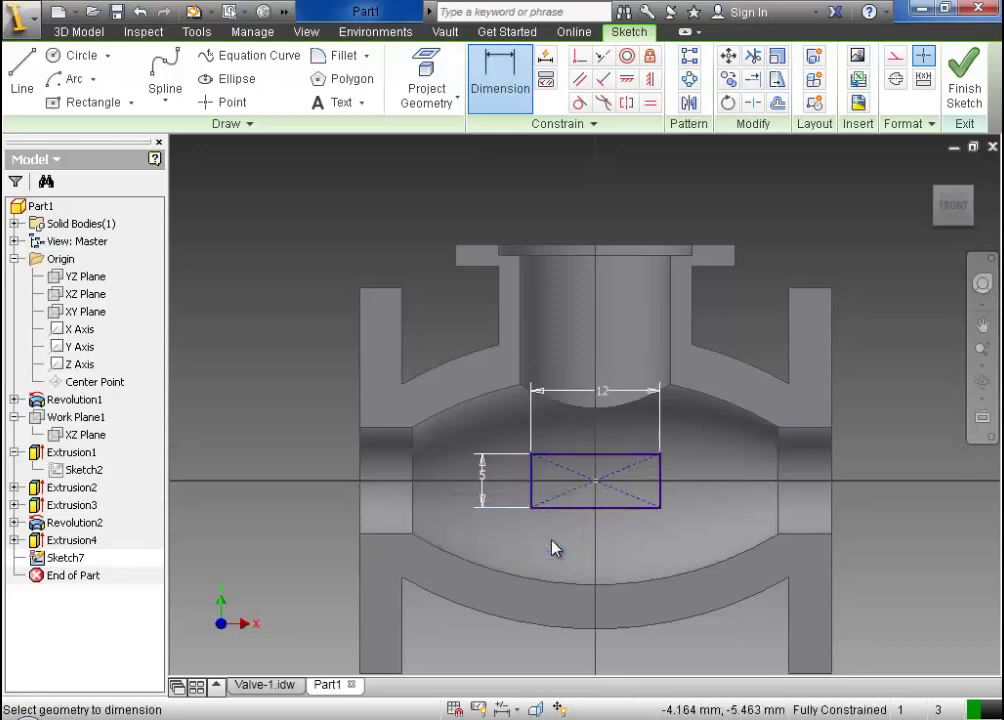
Project the flow cavity's upper curved edge on the right side of the neck bore into the sketch
scroll(690, 480, "up", 3)
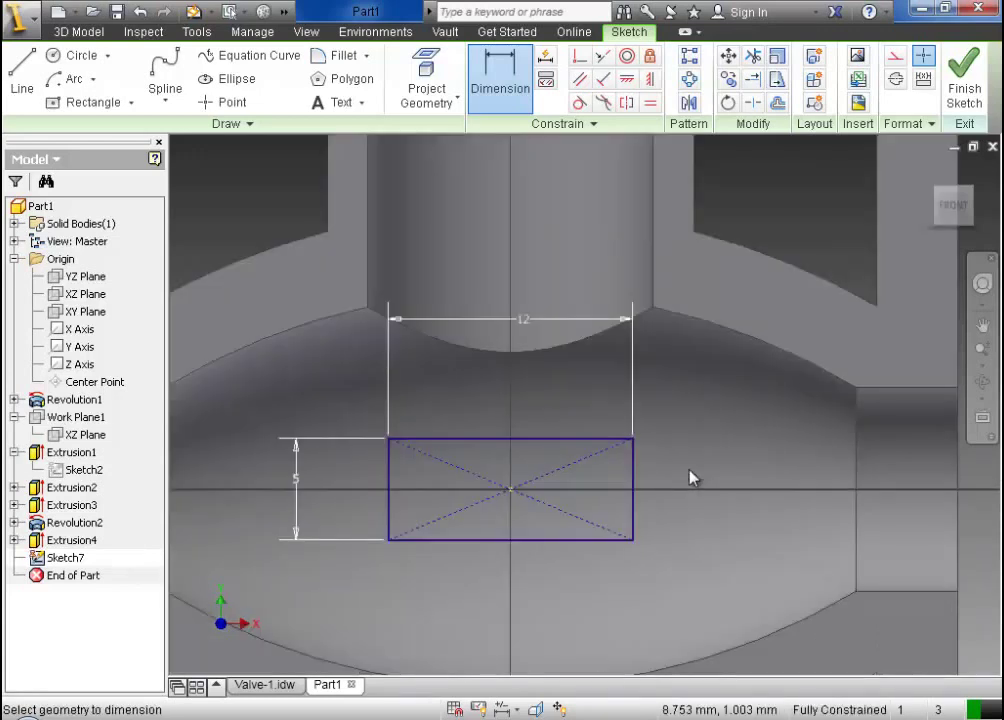
scroll(690, 478, "down", 2)
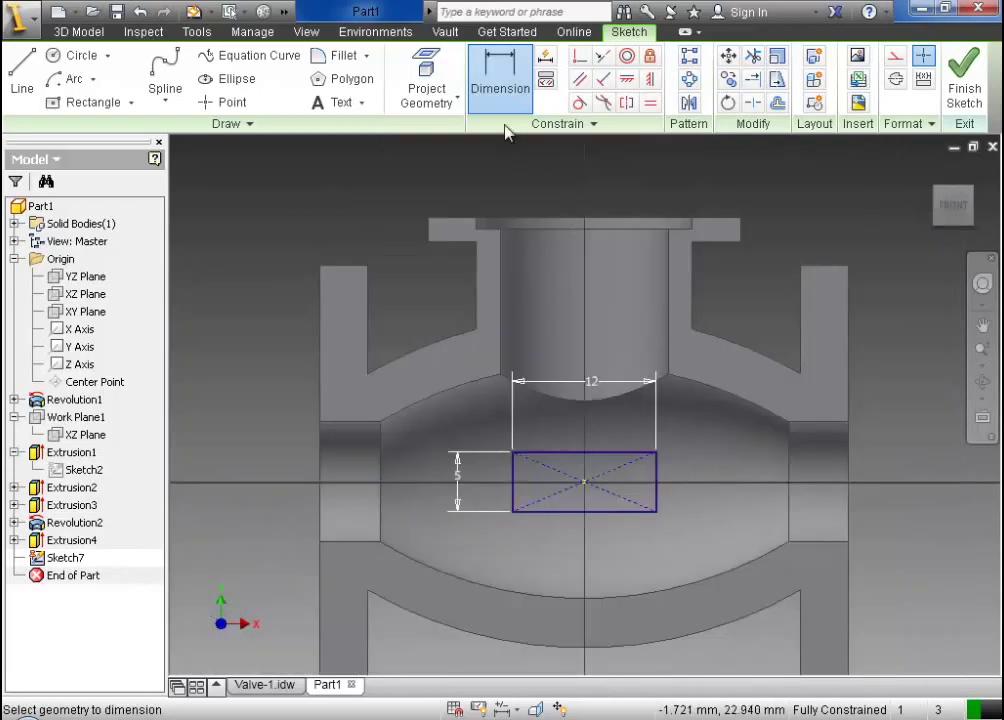
left_click(427, 80)
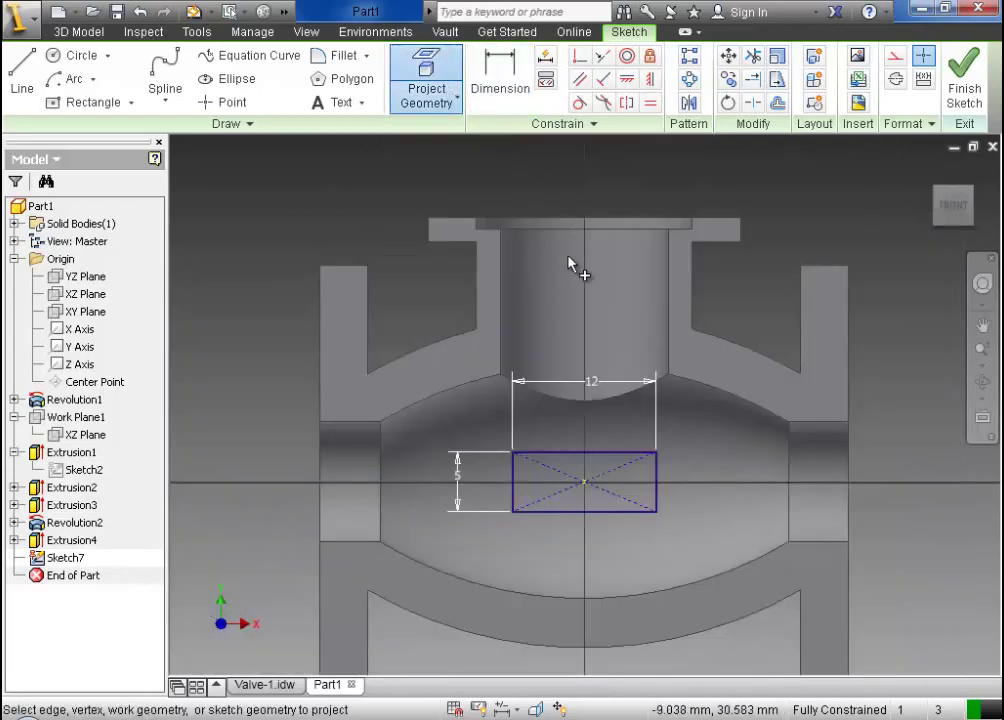
left_click(729, 398)
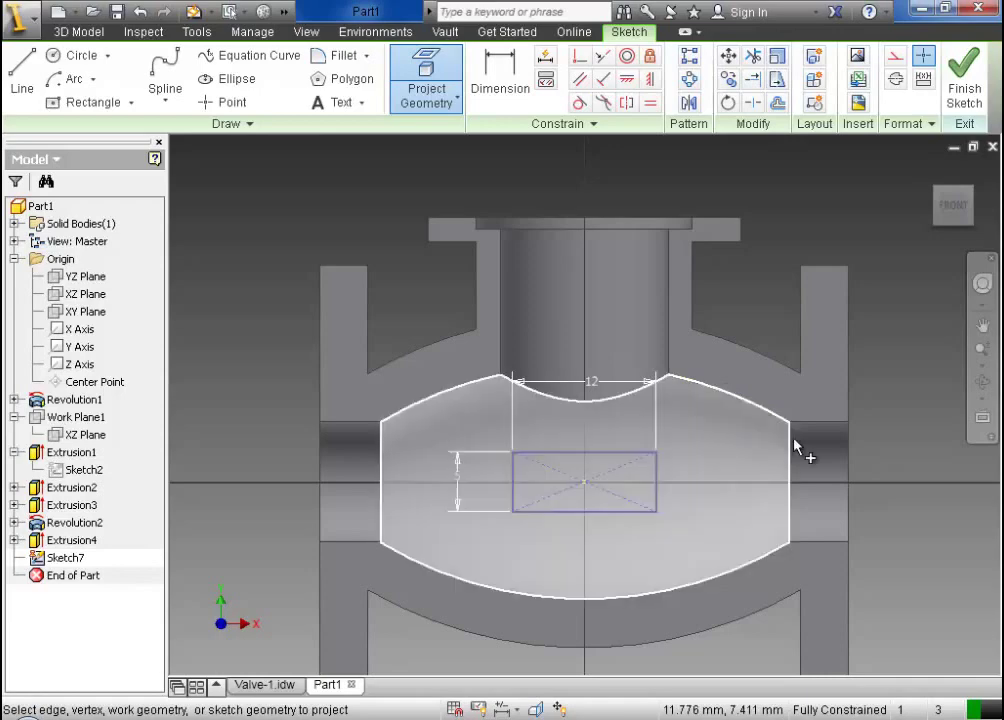
key("Escape")
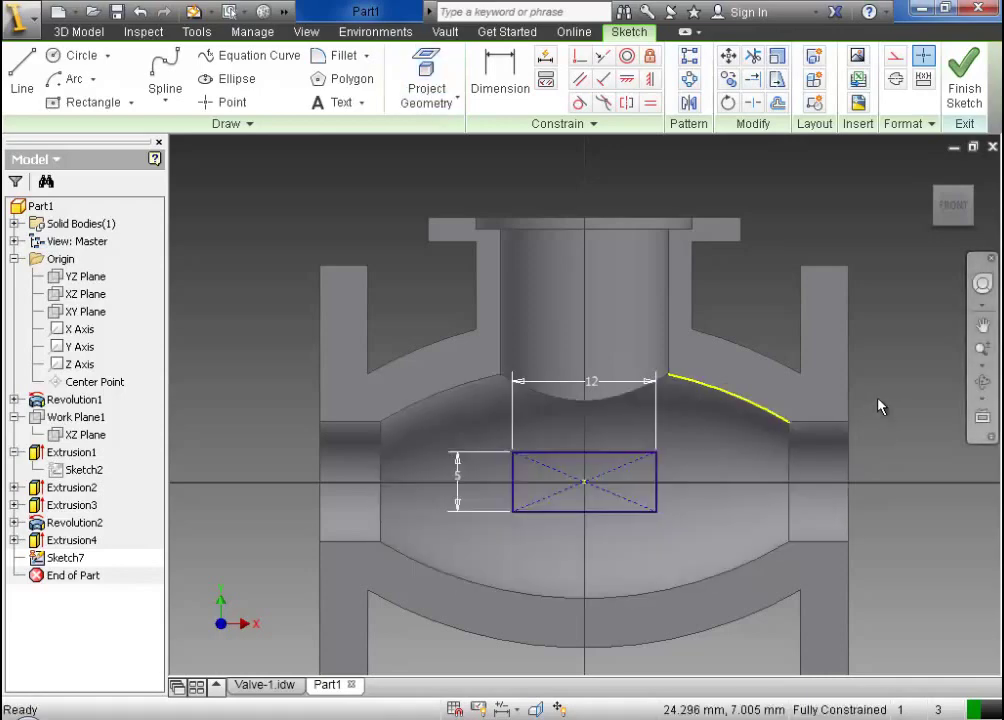
scroll(724, 392, "up", 3)
scroll(704, 394, "down", 3)
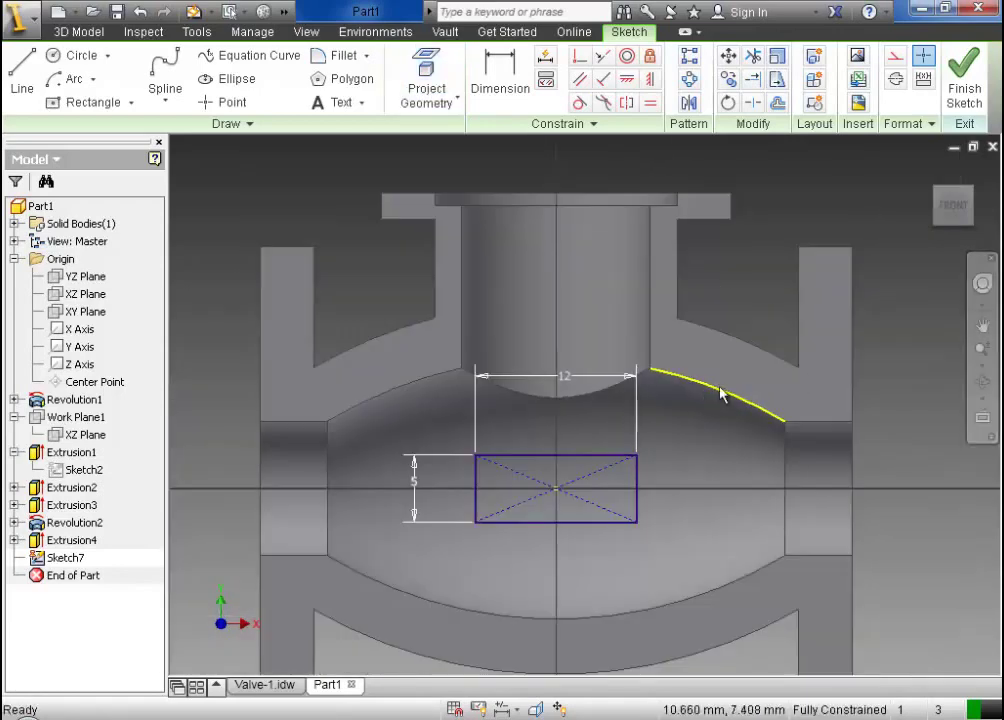
Draw two slanted lines from the rectangle's upper-right corner and right-side midpoint up to the projected cavity arc
left_click(22, 68)
scroll(678, 463, "up", 3)
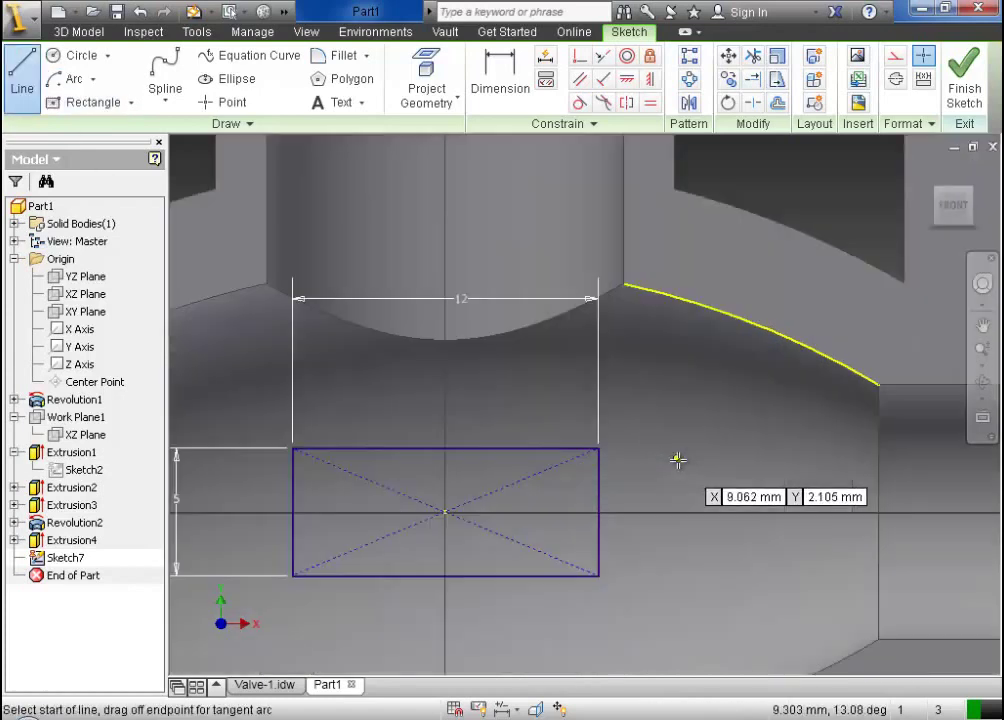
left_click(599, 448)
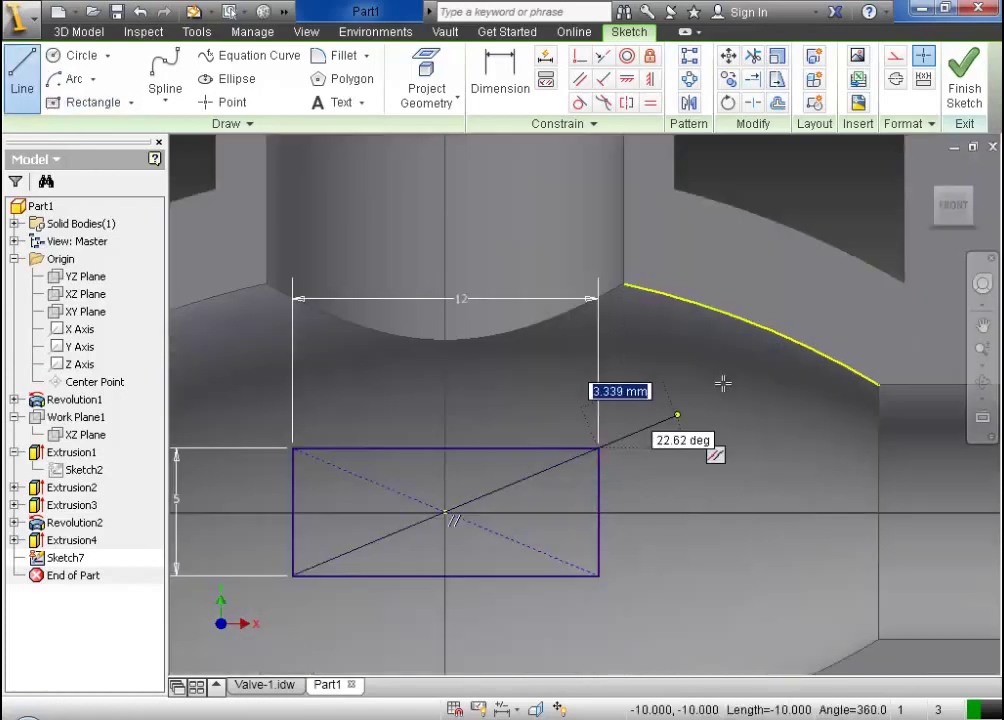
left_click(786, 340)
key("Escape")
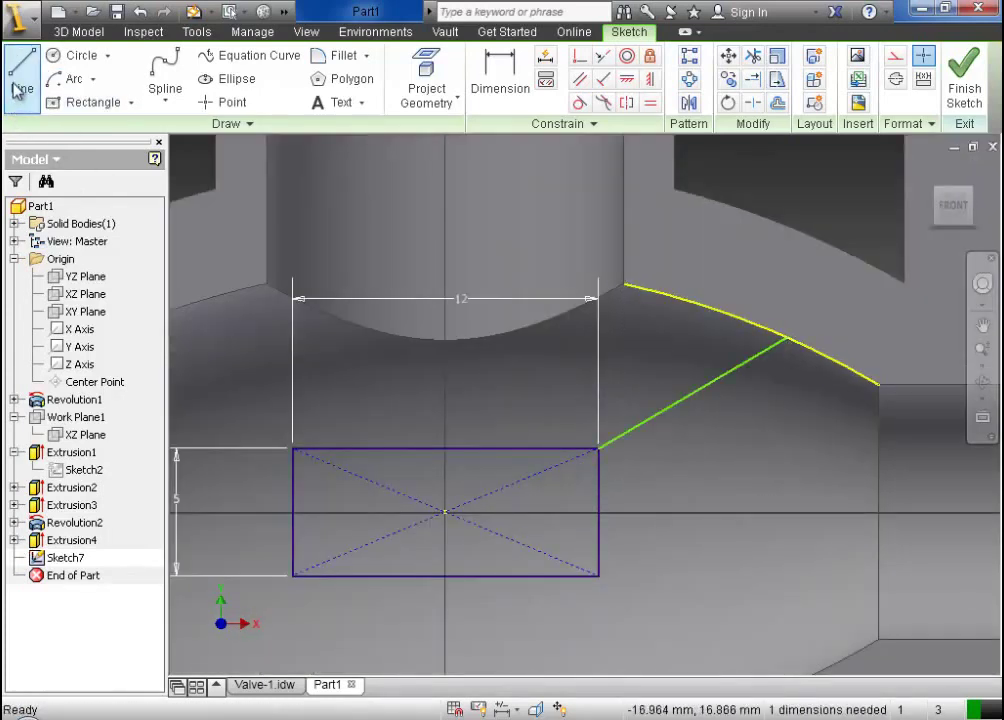
left_click(20, 70)
left_click(598, 512)
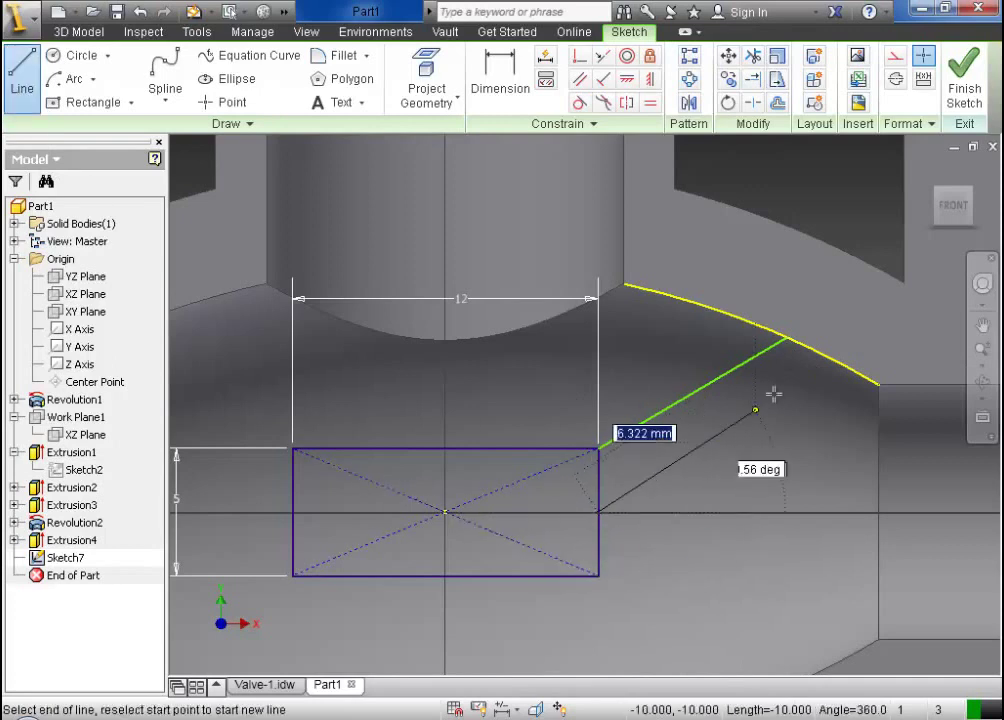
left_click(829, 358)
key("Escape")
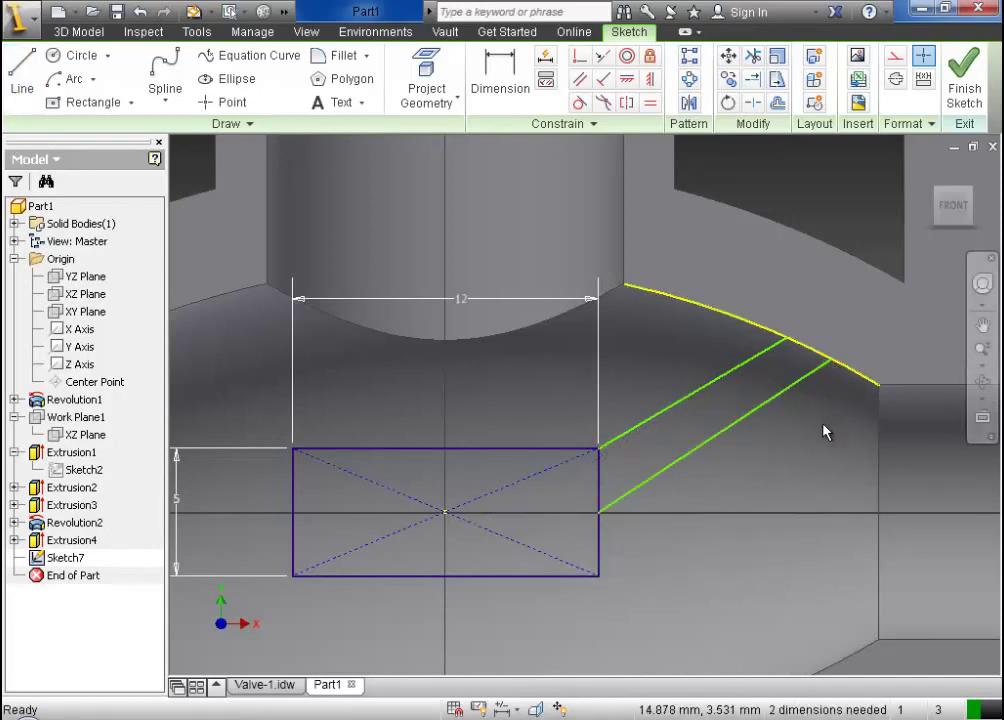
Make the two slanted partition lines parallel and dimension the distance between them as 2 mm
left_click(580, 79)
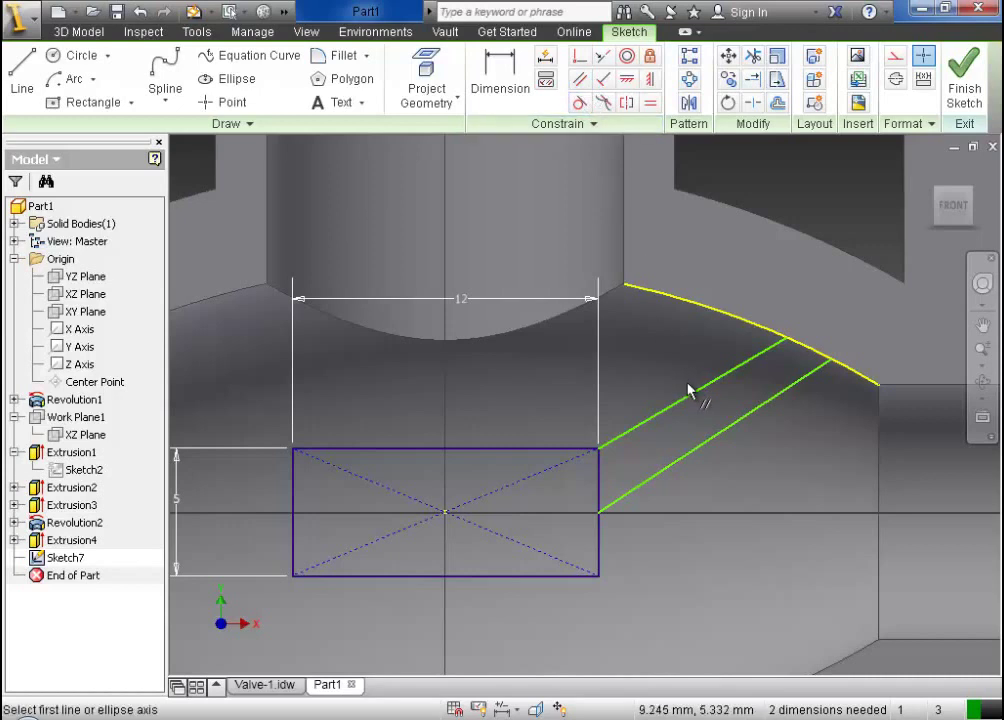
left_click(690, 395)
left_click(713, 445)
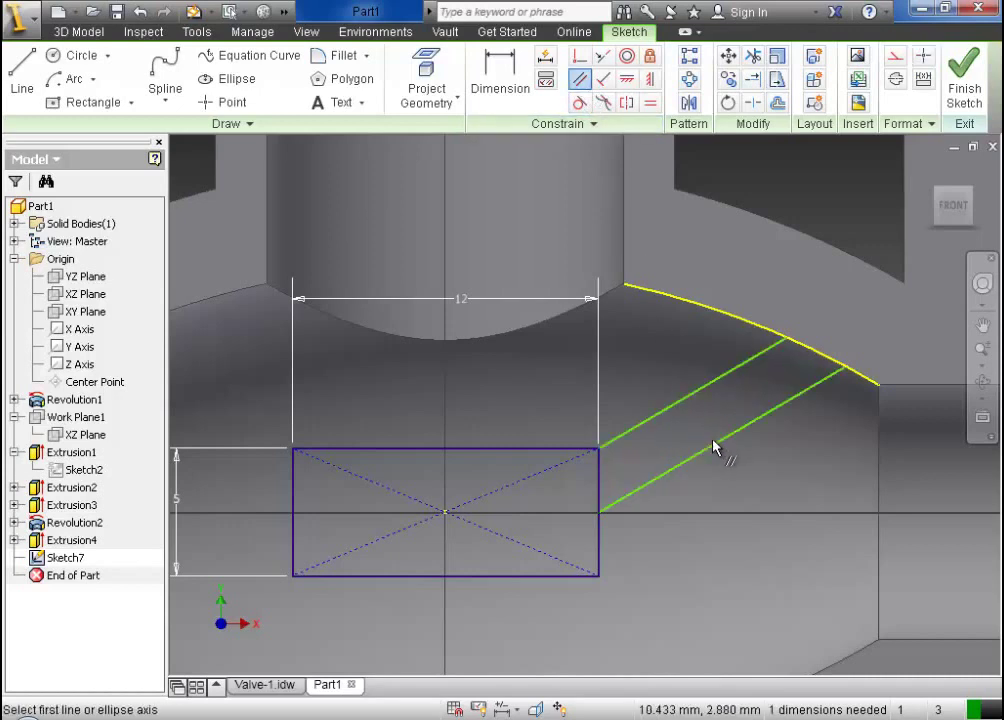
key("d")
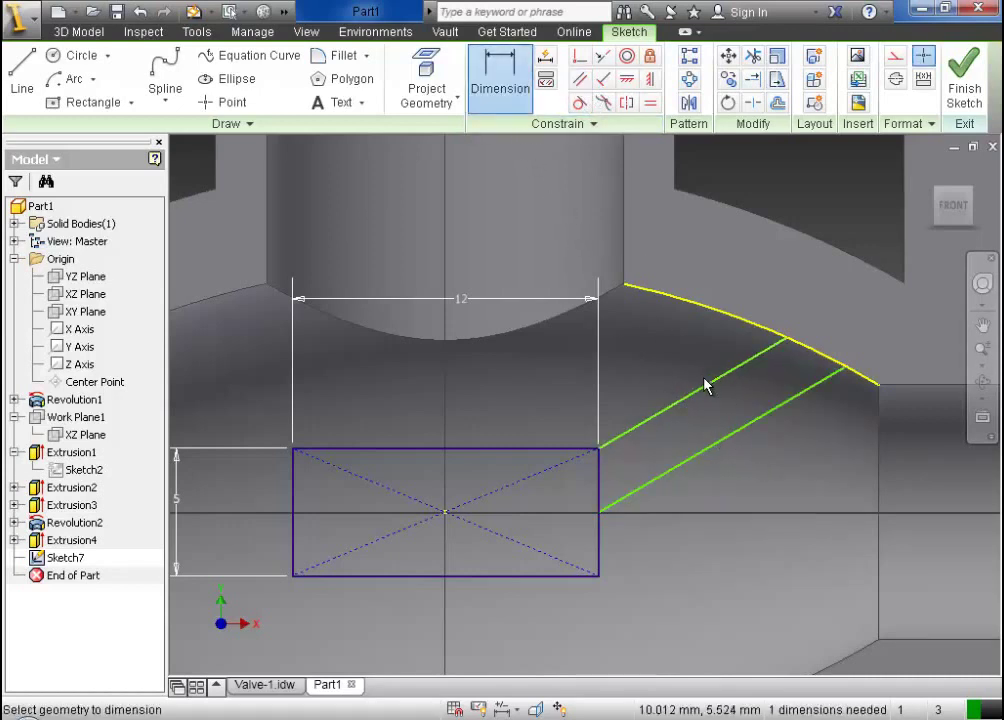
left_click(708, 388)
left_click(737, 438)
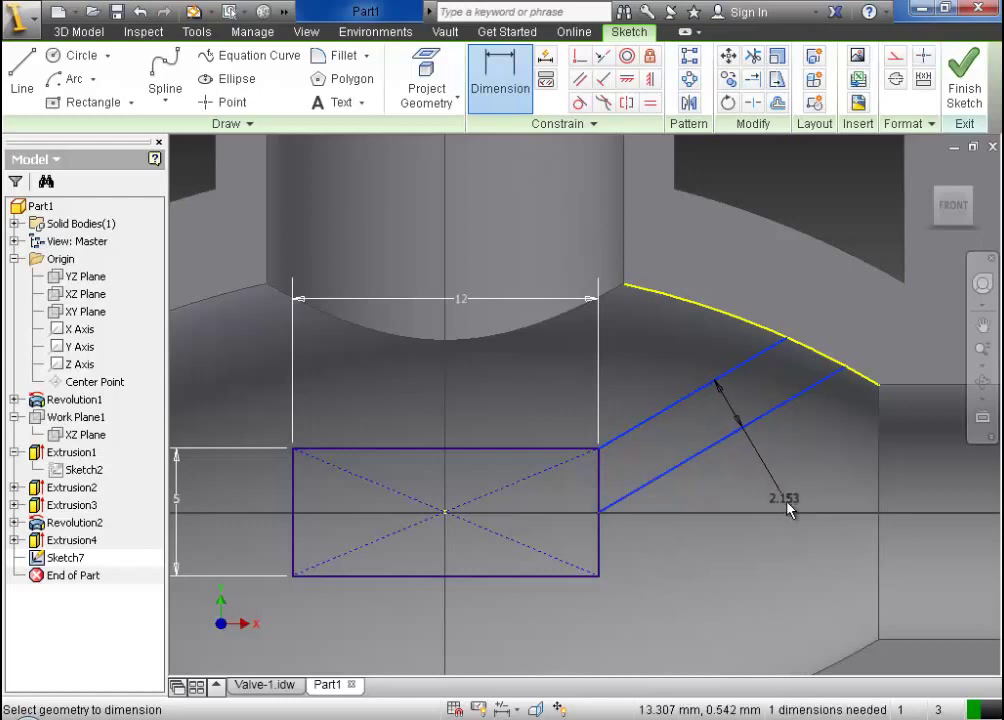
left_click(787, 506)
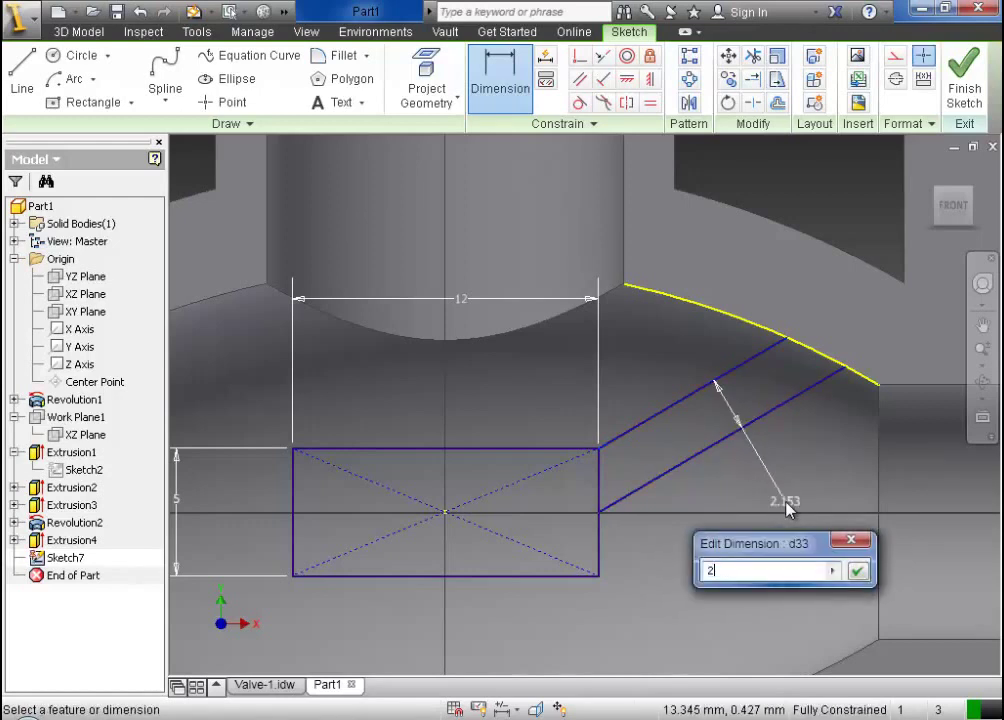
left_click(858, 572)
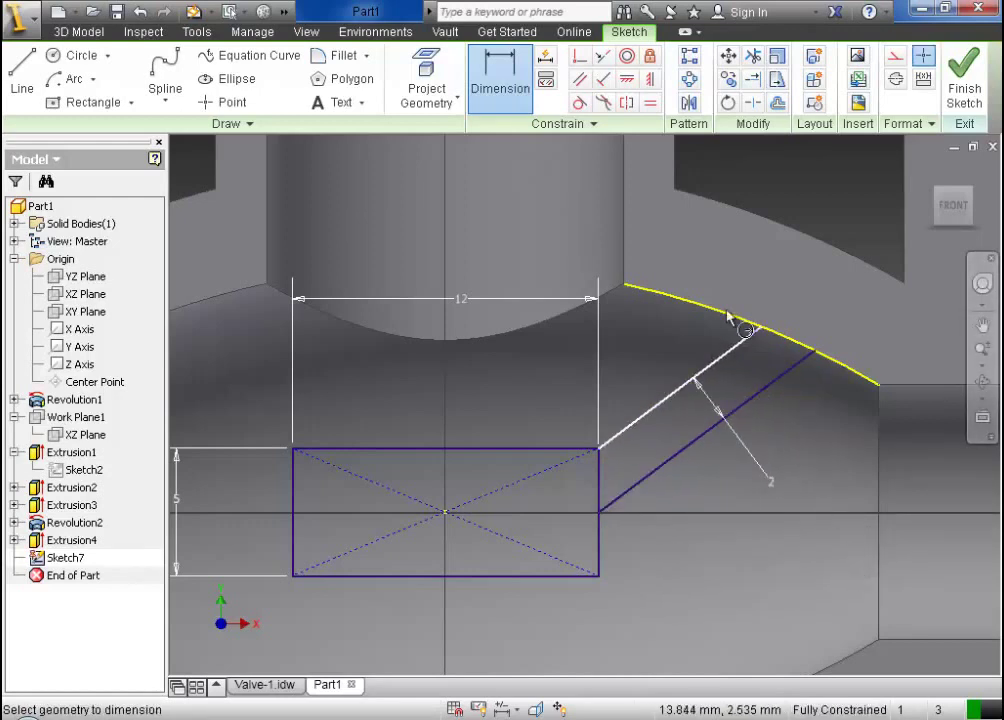
scroll(780, 340, "up", 3)
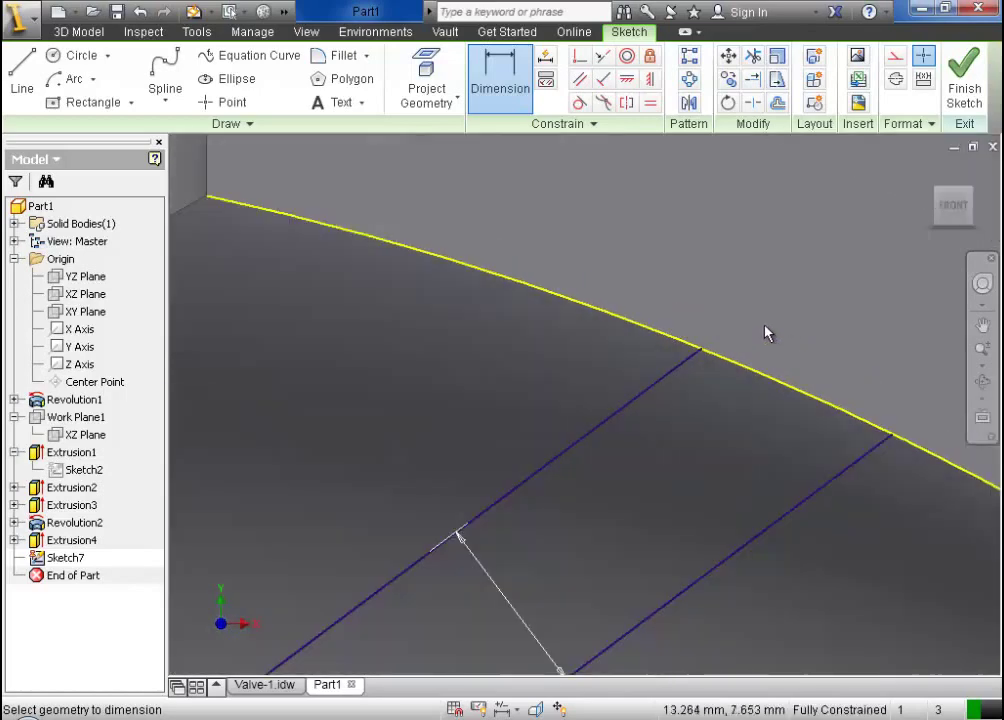
scroll(764, 332, "down", 1)
left_click(759, 374)
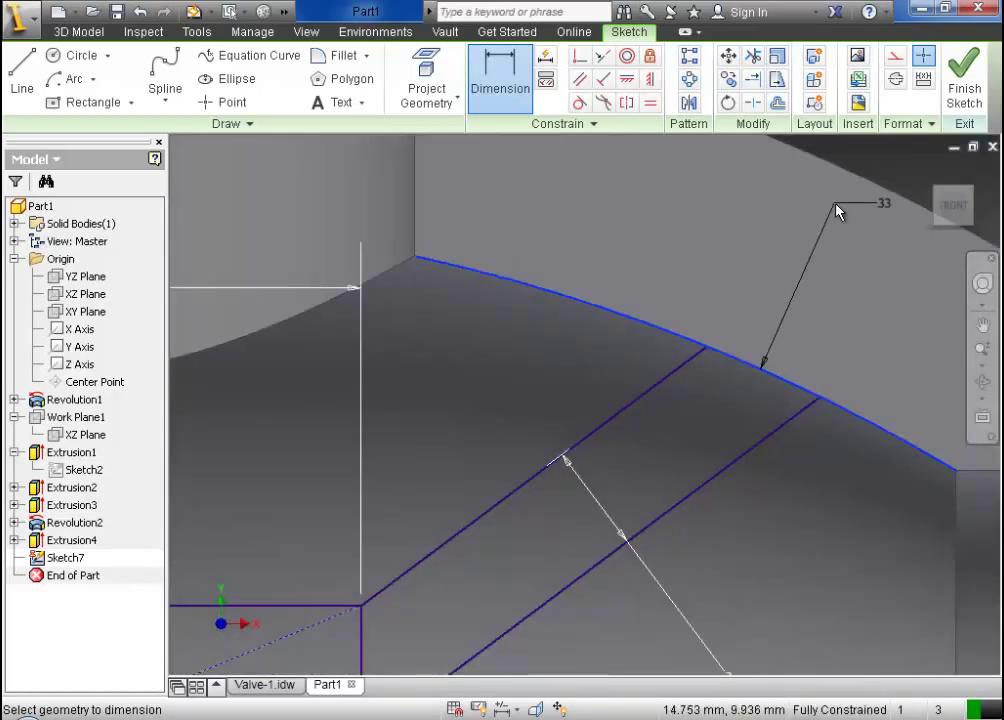
left_click(838, 252)
key("Escape")
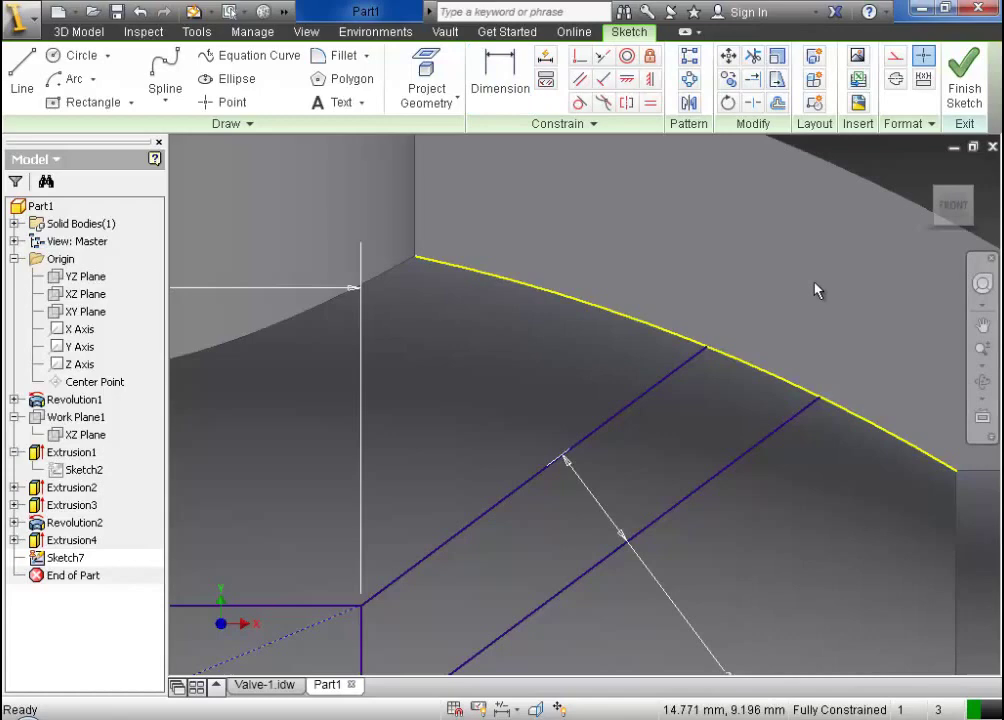
Change the projected cavity arc to construction geometry
left_click(782, 386)
left_click(896, 56)
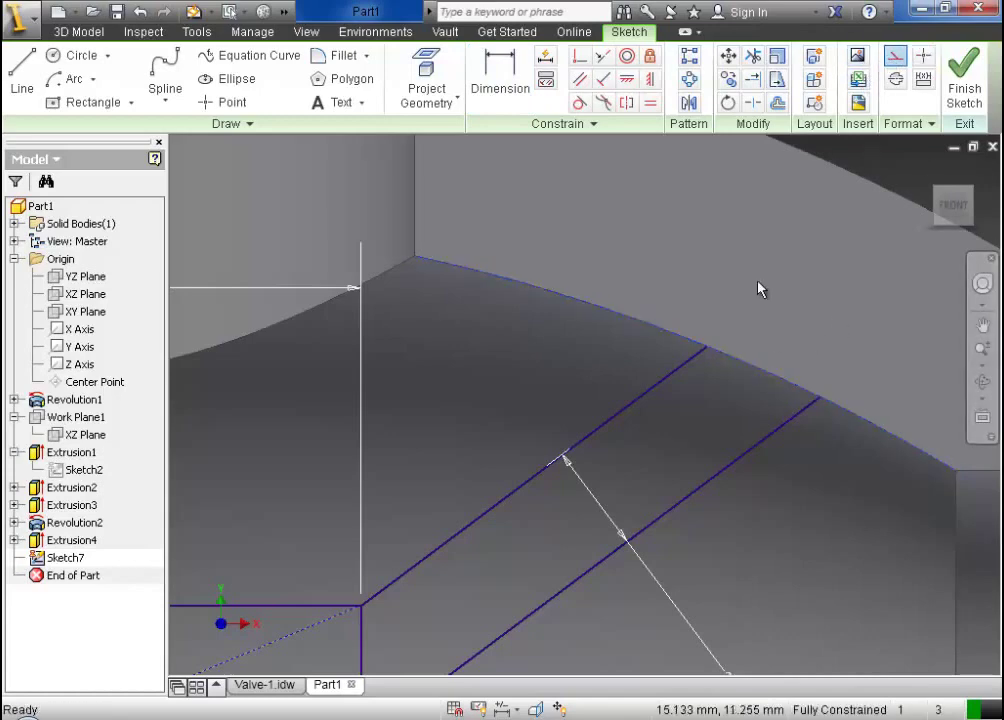
scroll(731, 337, "down", 3)
scroll(731, 337, "up", 3)
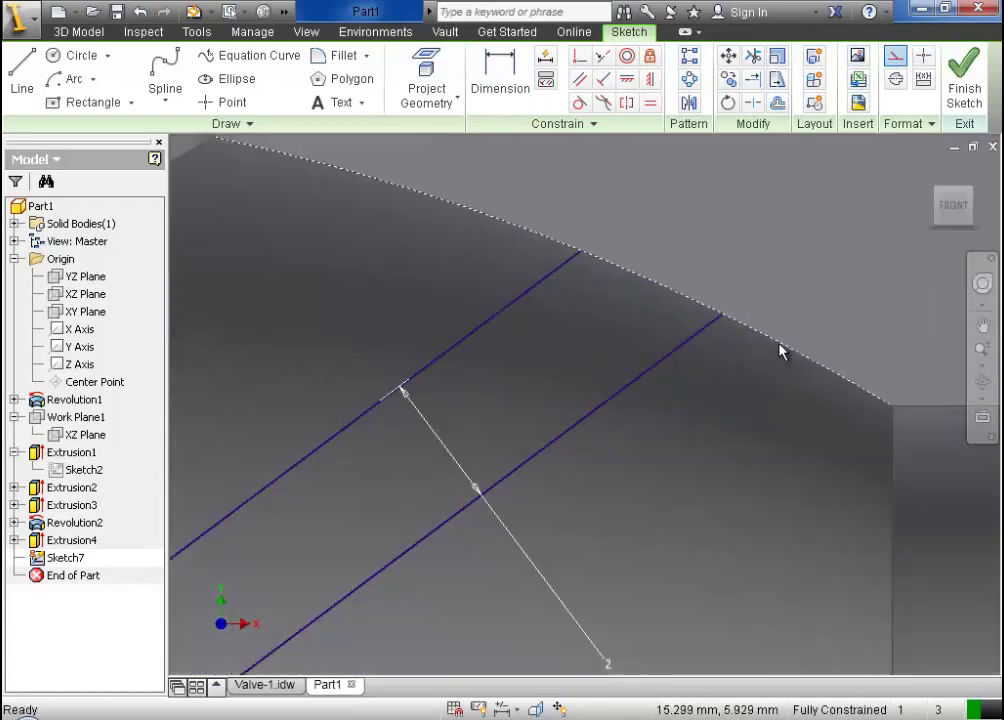
Close the partition's outer end with a three-point arc joining the slanted lines' upper endpoints along the projected cavity arc
left_click(92, 80)
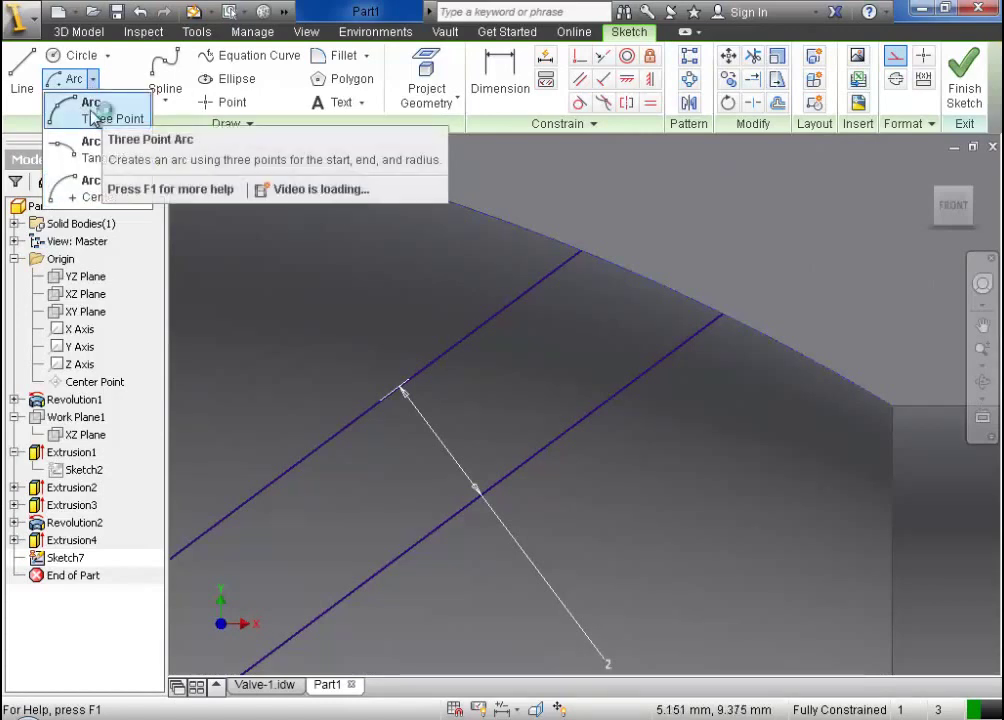
left_click(92, 118)
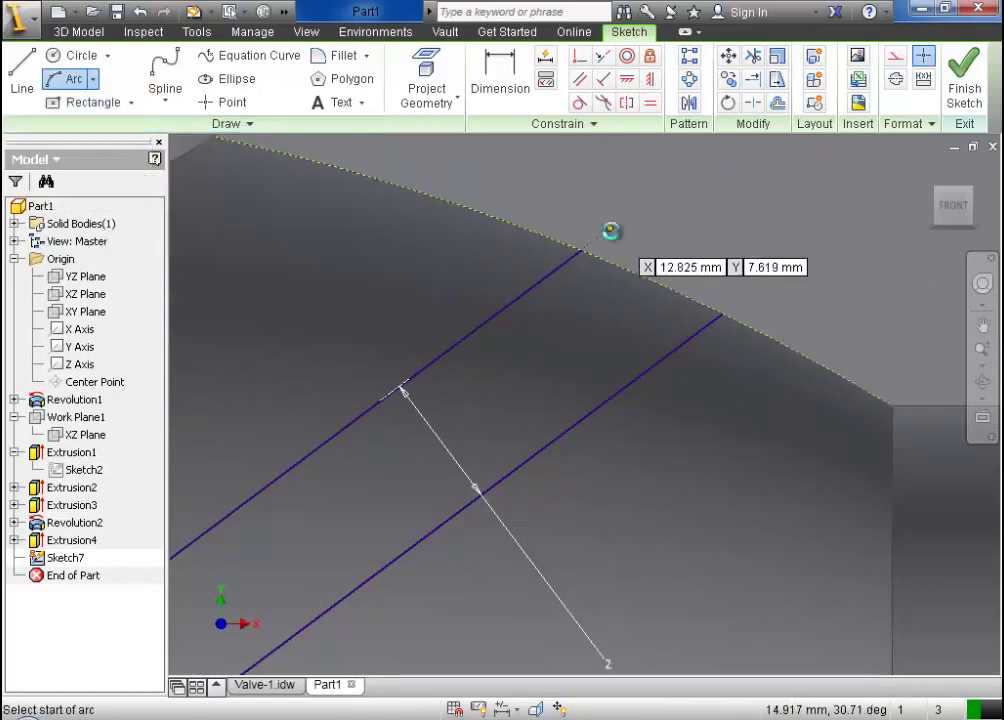
scroll(600, 249, "up", 2)
mouse_move(551, 262)
middle_mouse_down()
mouse_move(502, 325)
mouse_move(627, 381)
mouse_move(768, 513)
middle_mouse_up()
scroll(957, 605, "up", 3)
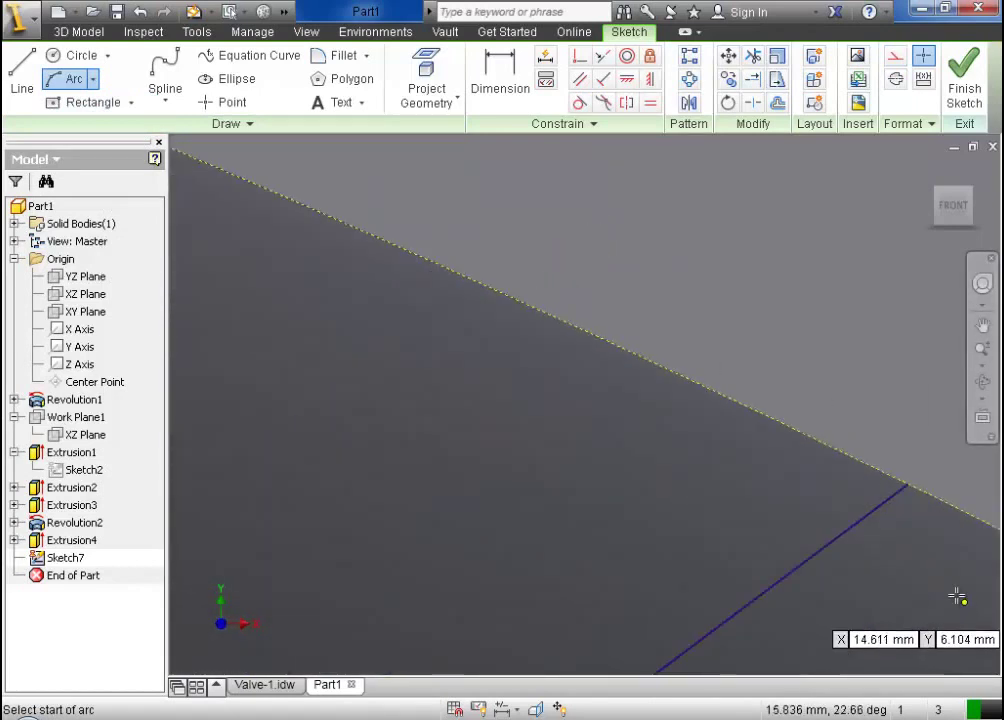
middle_click_drag(957, 596, 910, 489)
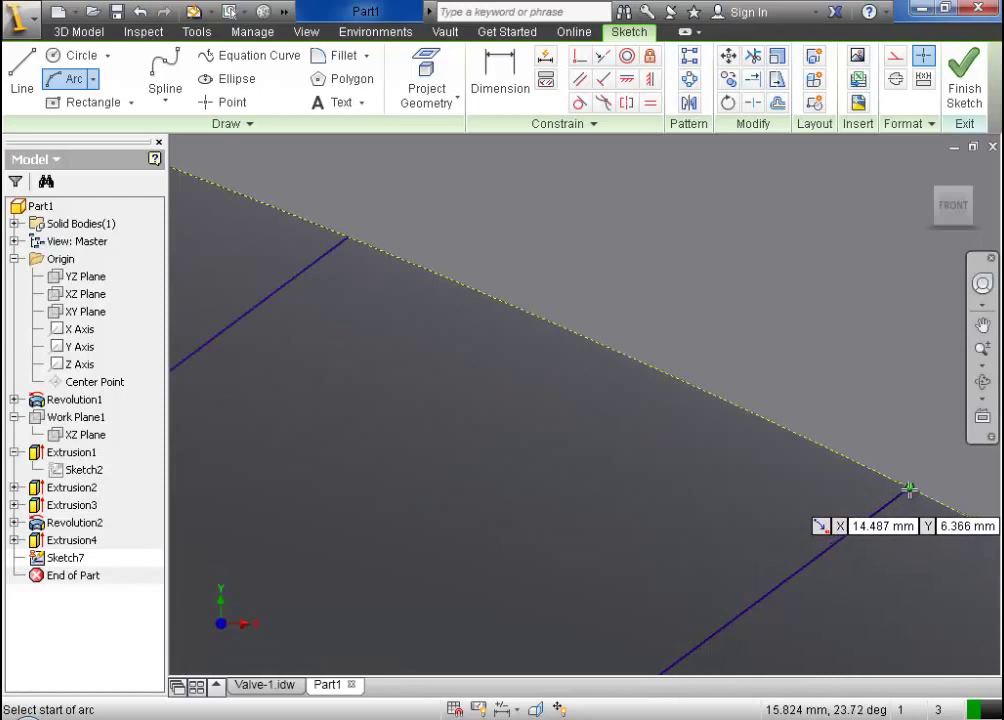
left_click(908, 489)
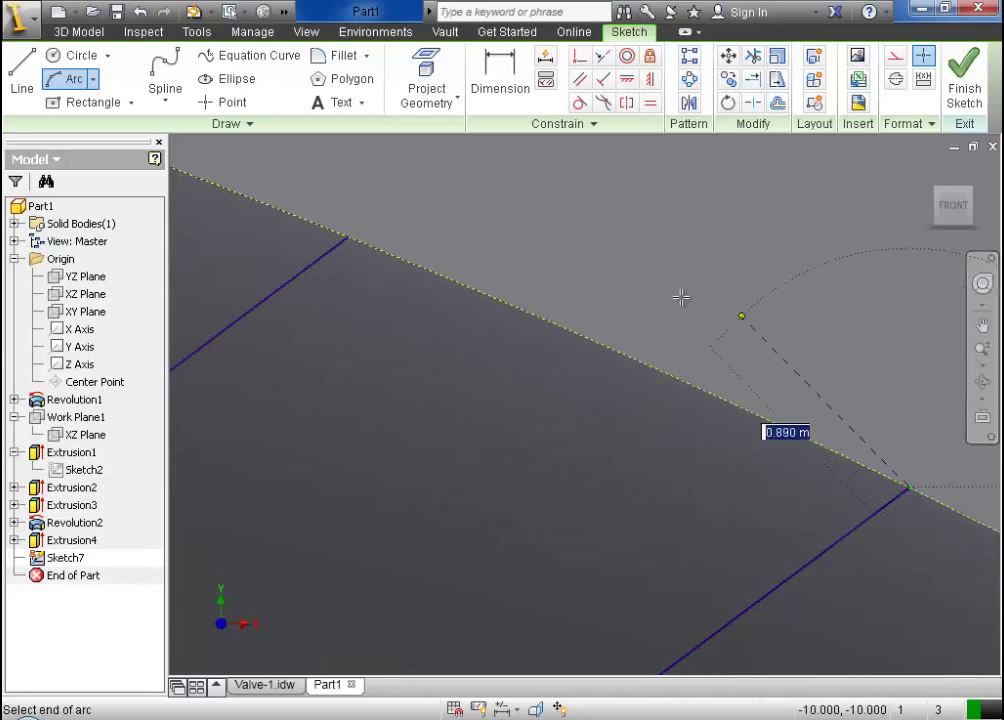
left_click(349, 237)
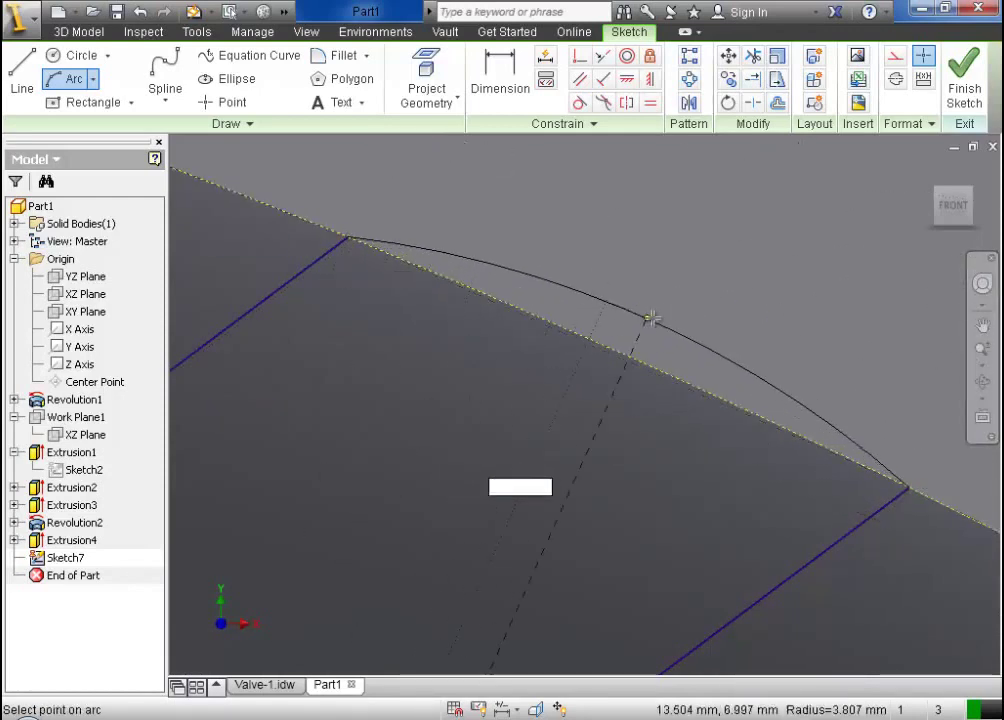
left_click(606, 347)
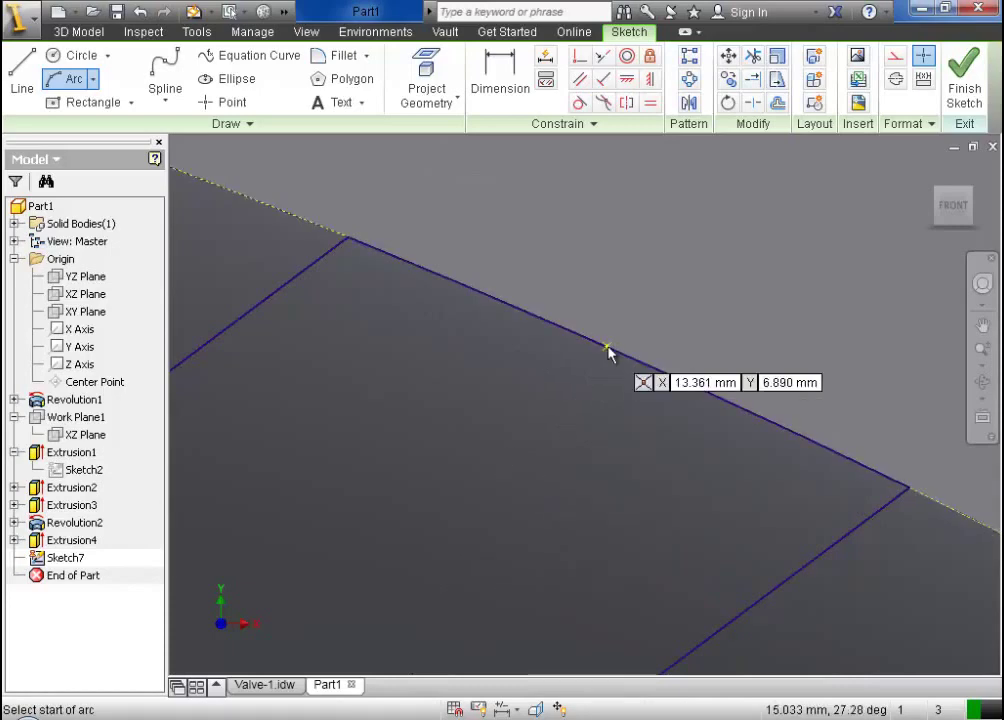
key("Escape")
scroll(608, 352, "down", 5)
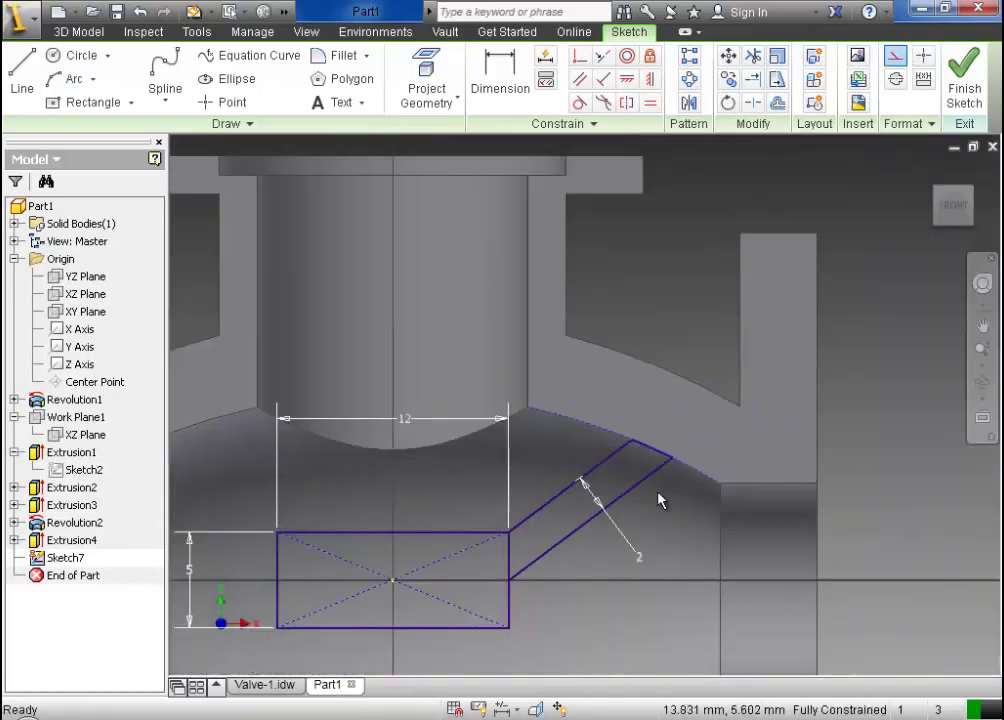
scroll(598, 605, "down", 2)
scroll(589, 607, "up", 3)
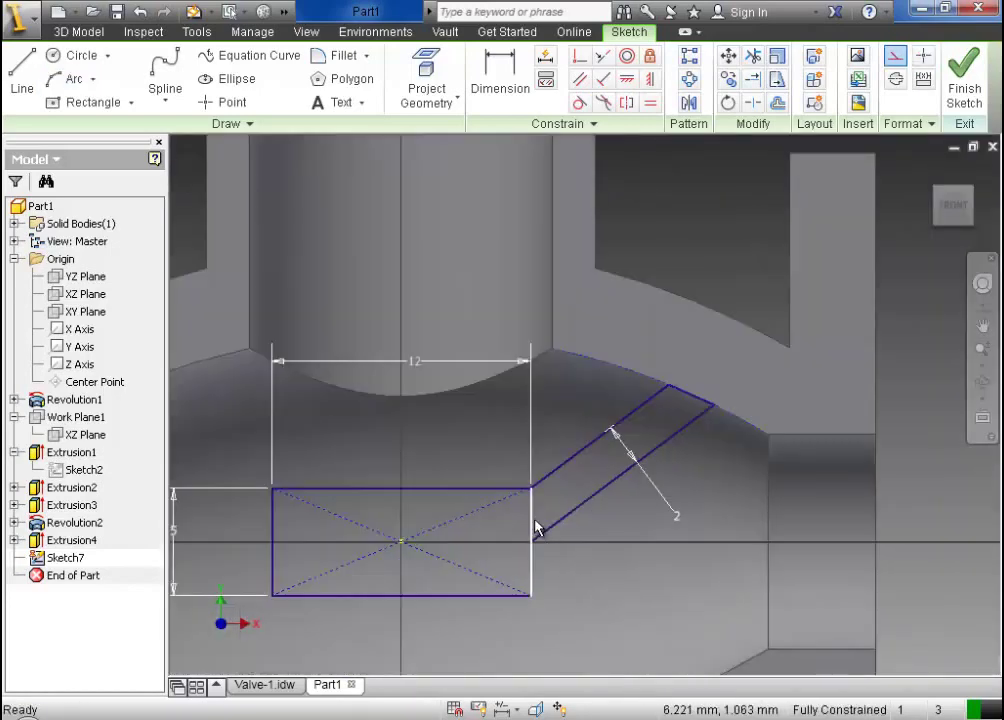
Convert the rectangle's right side to construction and draw a solid line from its lower-right corner up to that side's midpoint
left_click(894, 60)
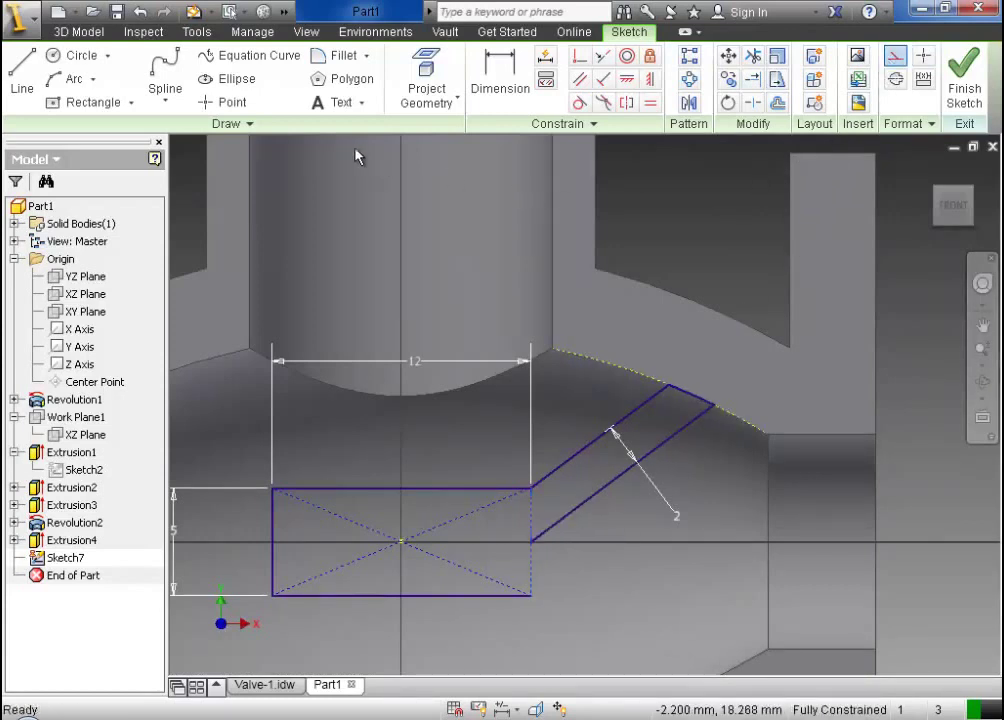
left_click(22, 72)
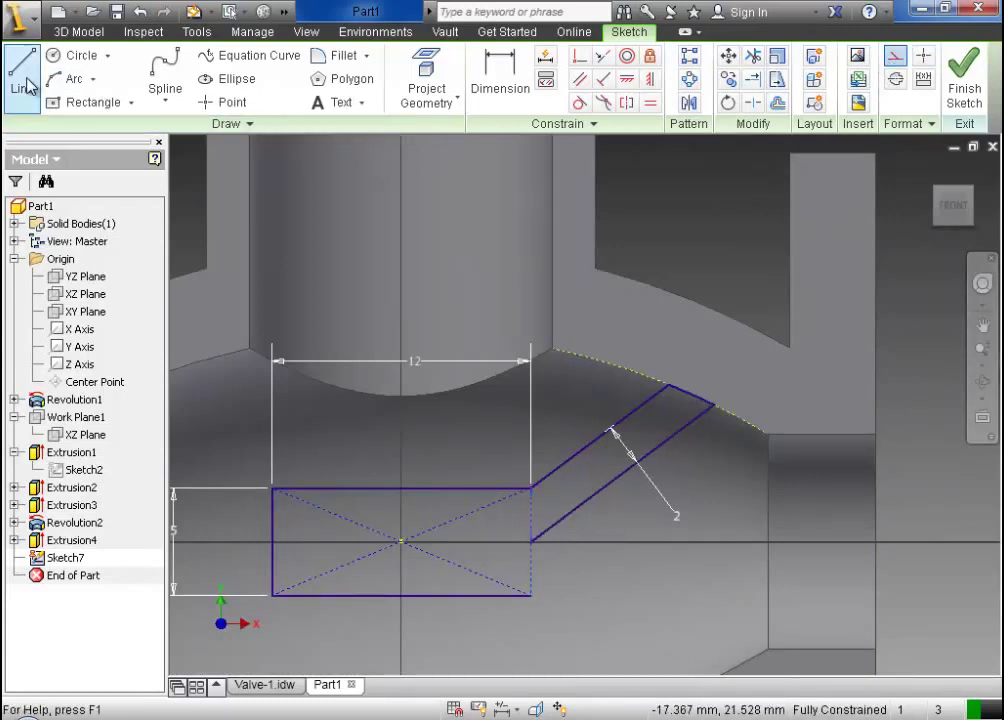
left_click(531, 595)
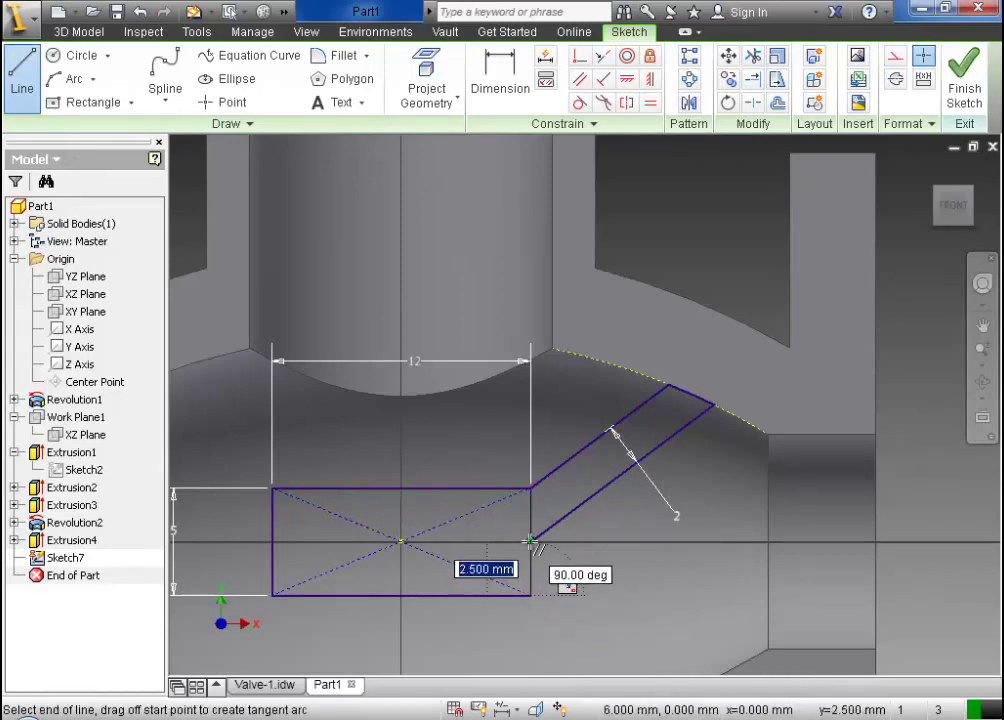
key("Escape")
Project the lower edge arc of the flow cavity into the sketch
scroll(540, 570, "up", 4)
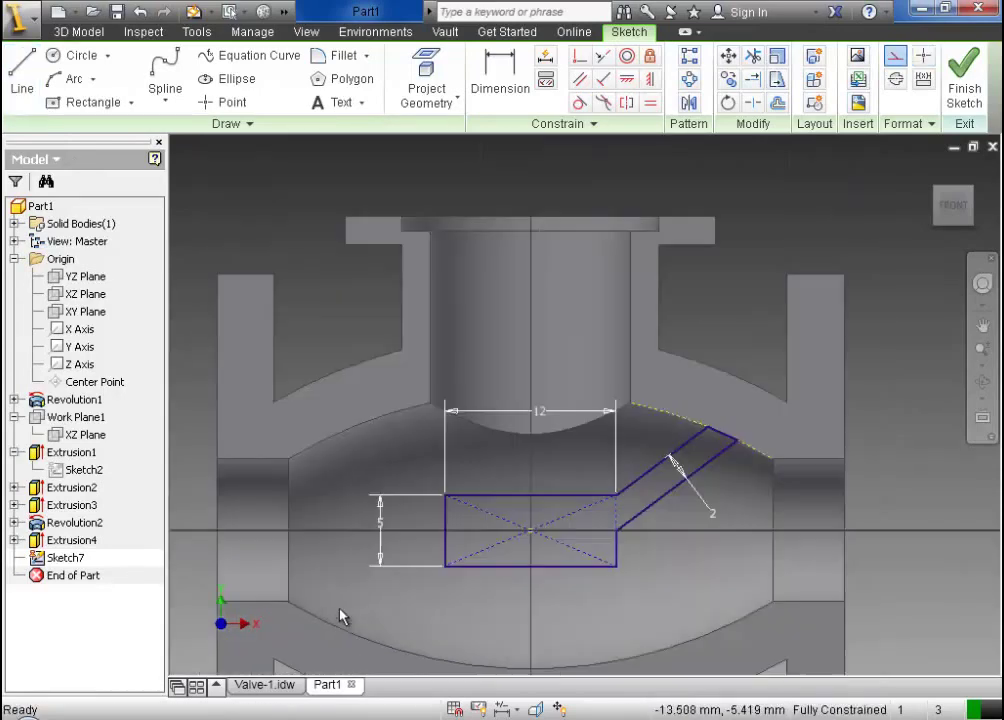
scroll(341, 617, "up", 3)
scroll(392, 611, "down", 5)
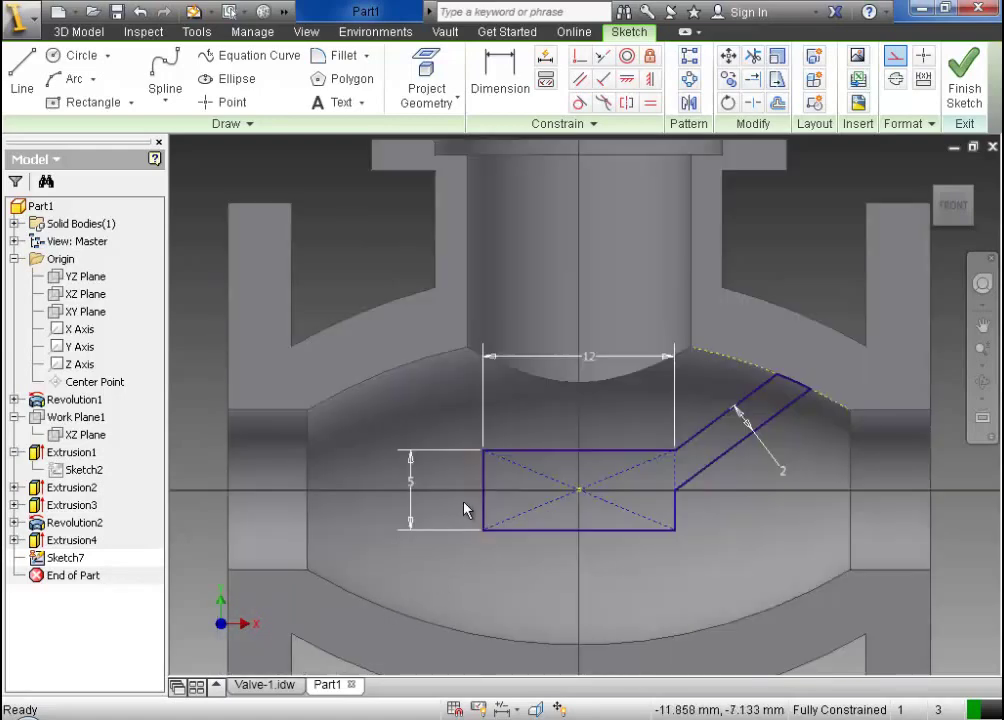
scroll(489, 615, "up", 2)
scroll(515, 545, "down", 4)
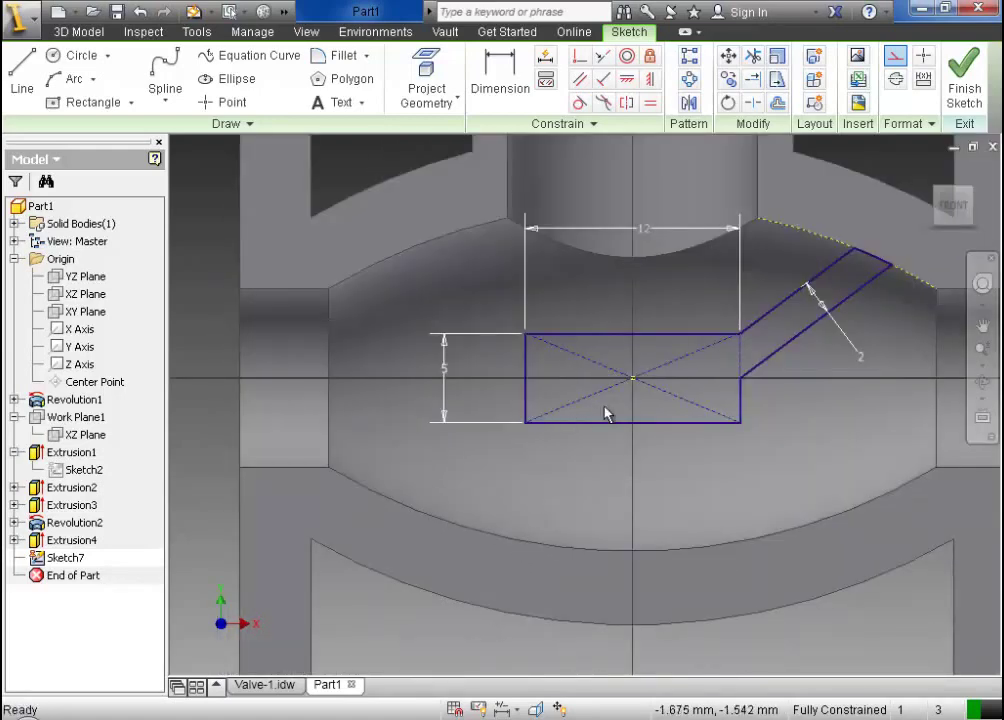
left_click(447, 80)
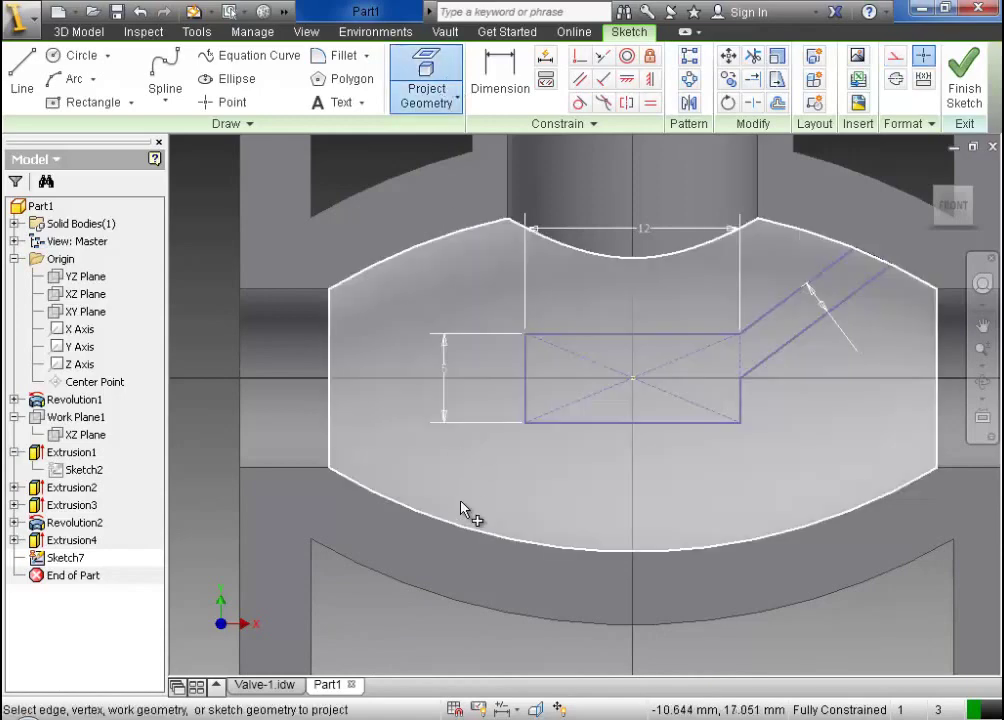
left_click(462, 594)
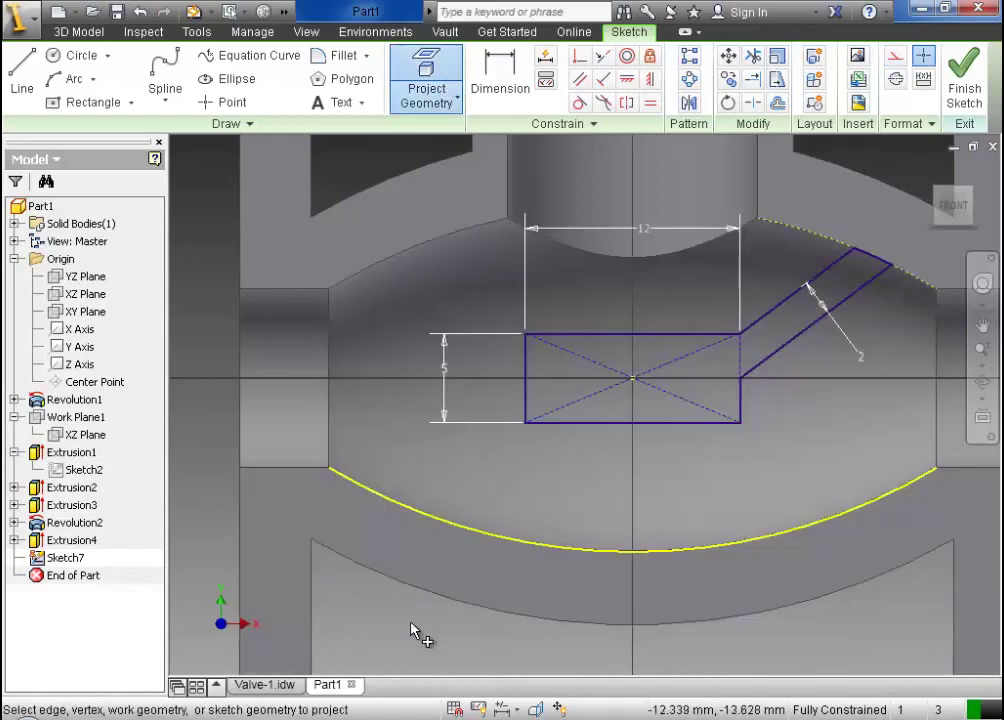
left_click(412, 92)
key("Escape")
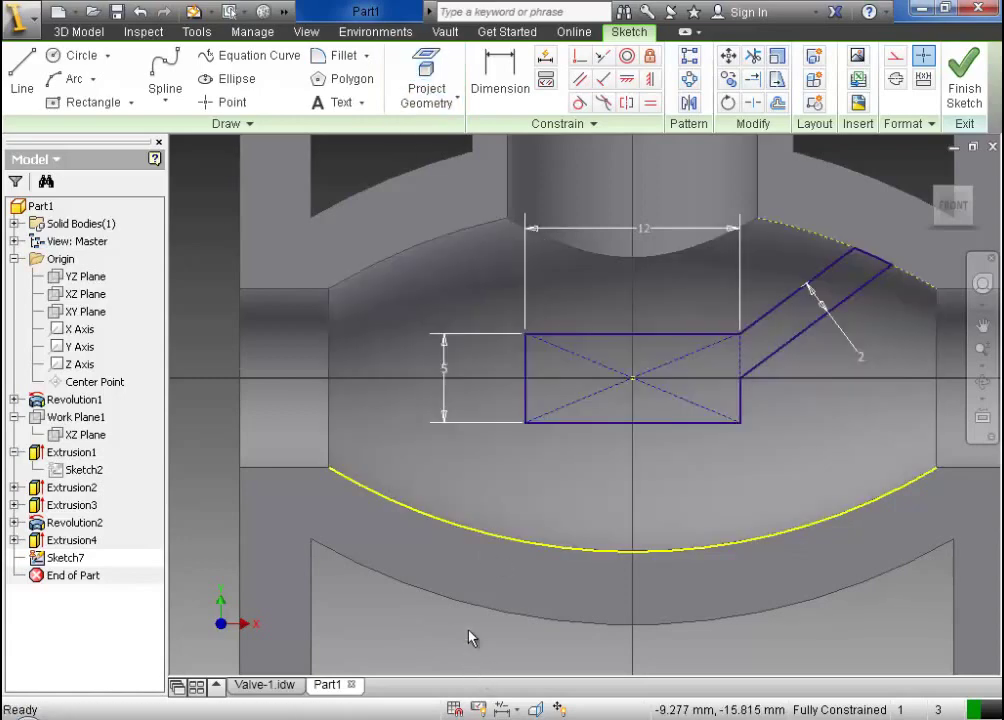
Draw slanted lines from the rectangle's lower-left corner and left-side midpoint down to the projected lower arc, the midpoint one about 9.9 mm long
left_click(22, 80)
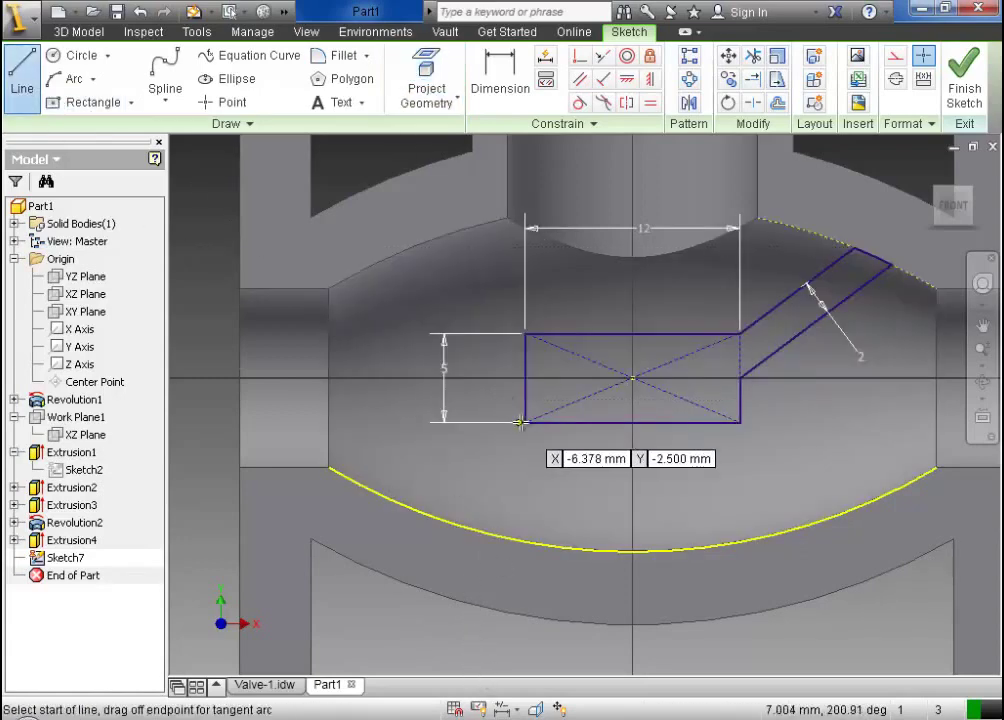
left_click(525, 422)
left_click(448, 521)
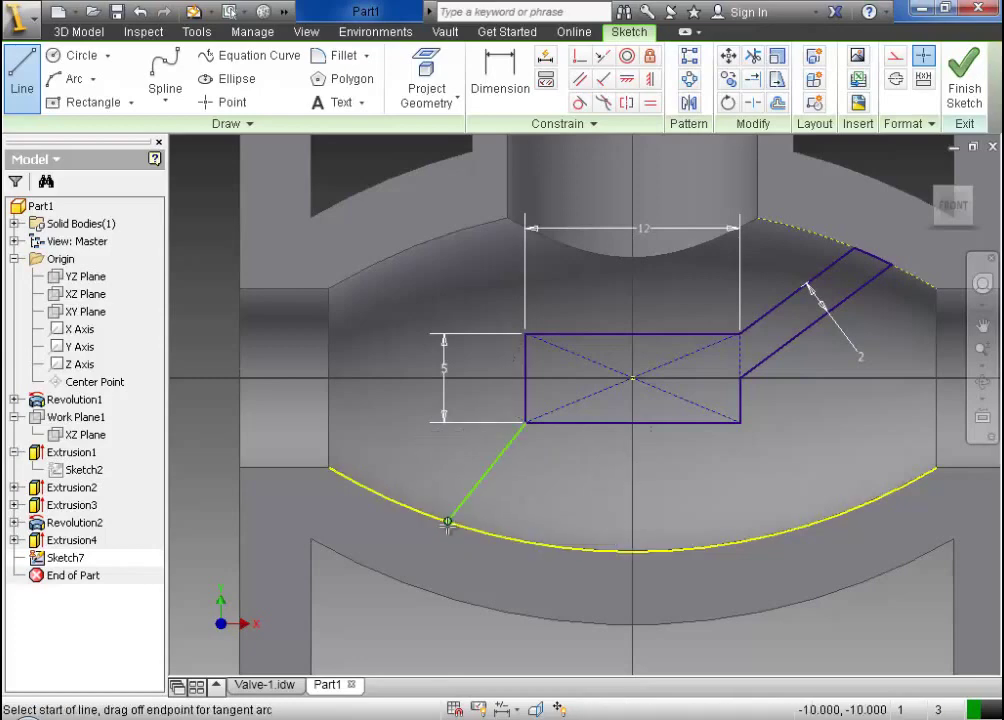
key("Escape")
key("l")
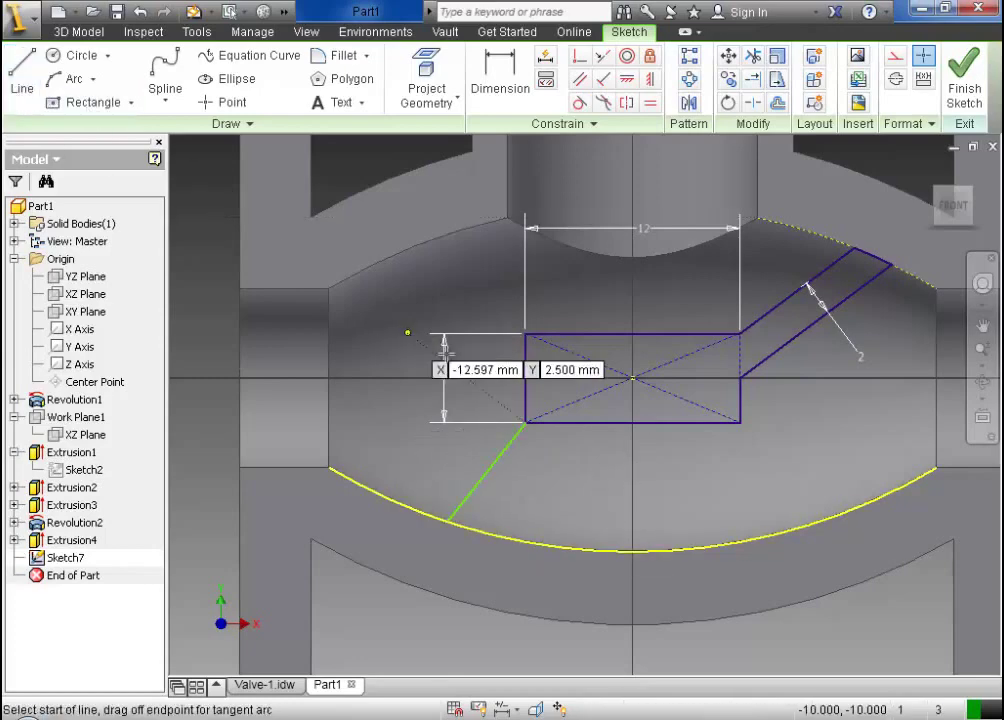
left_click(525, 378)
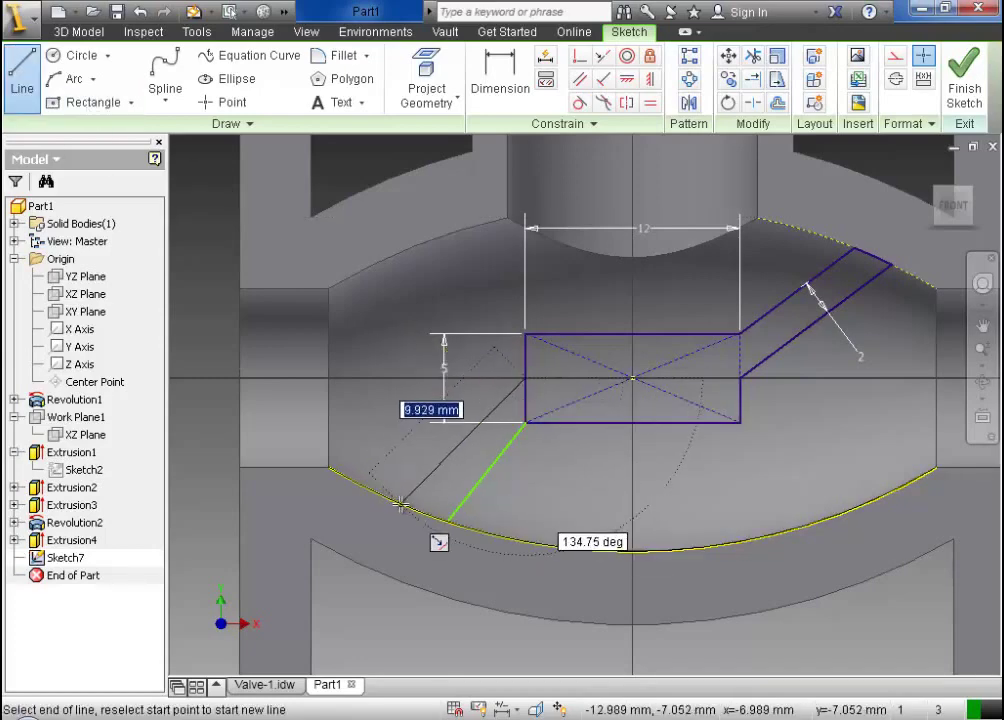
double_click(400, 504)
key("Escape")
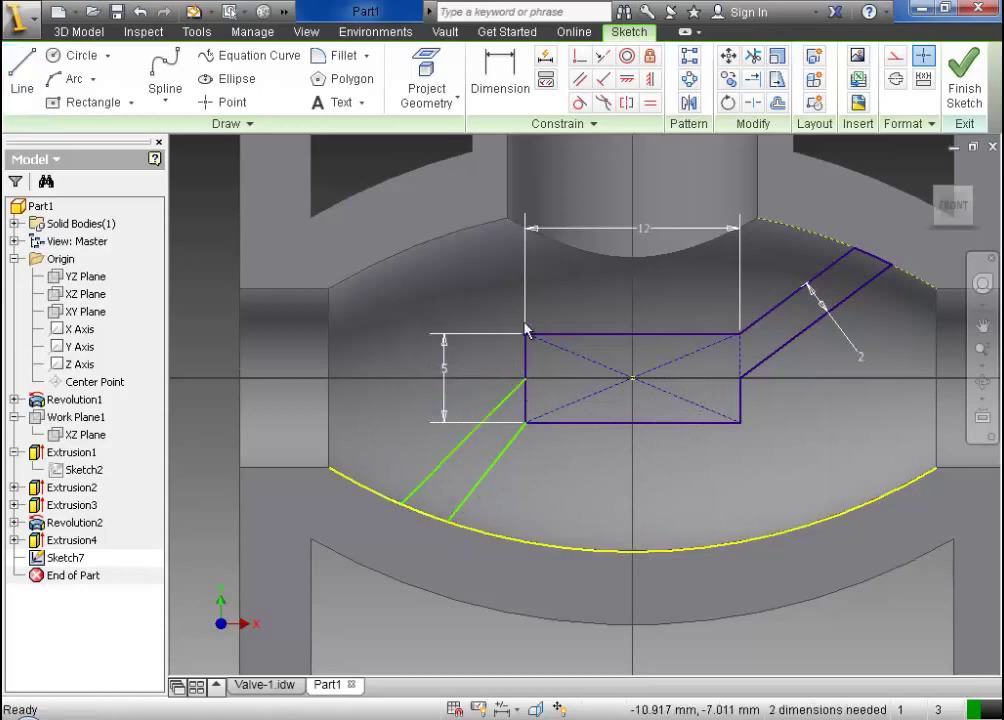
Make the two lower slanted lines parallel and dimension the distance between them as 2 mm
left_click(579, 79)
left_click(476, 432)
left_click(490, 470)
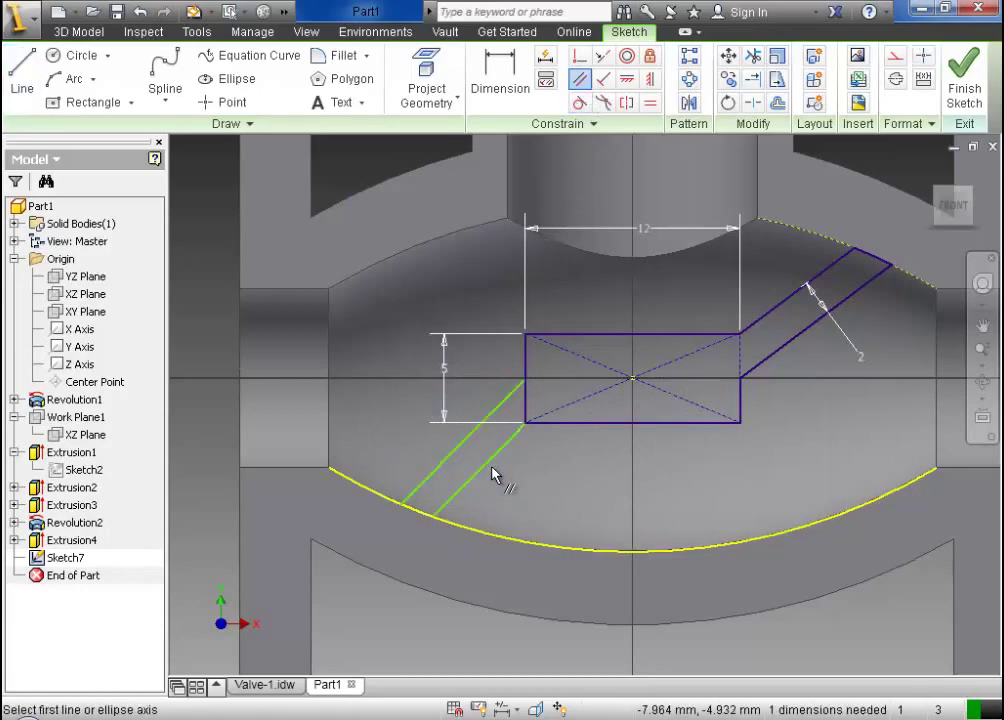
left_click(500, 80)
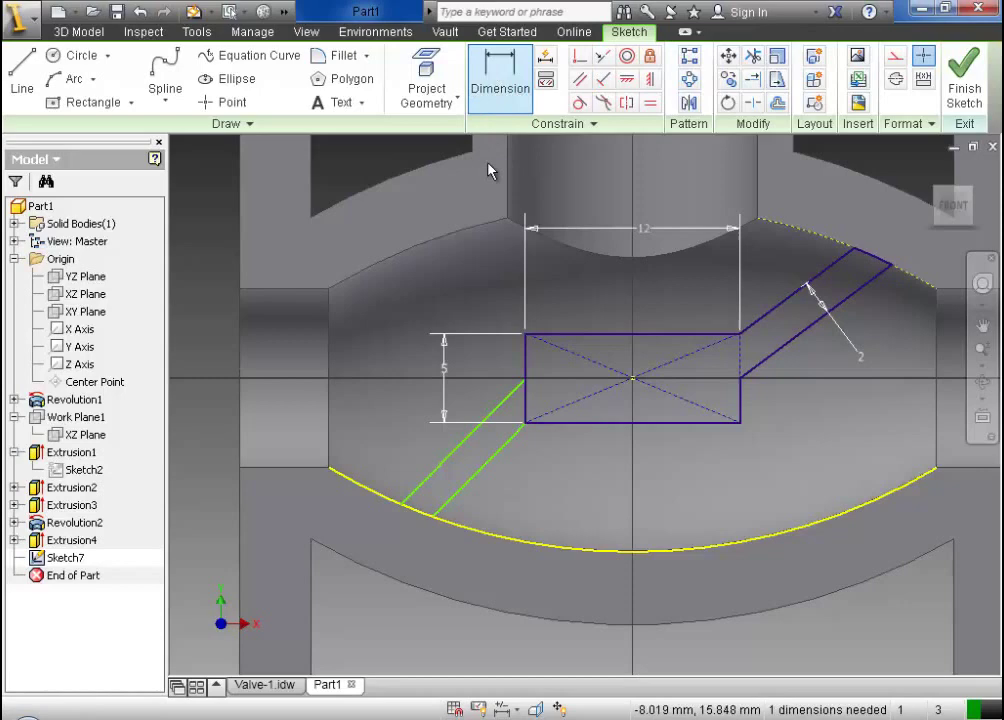
left_click(455, 462)
left_click(472, 484)
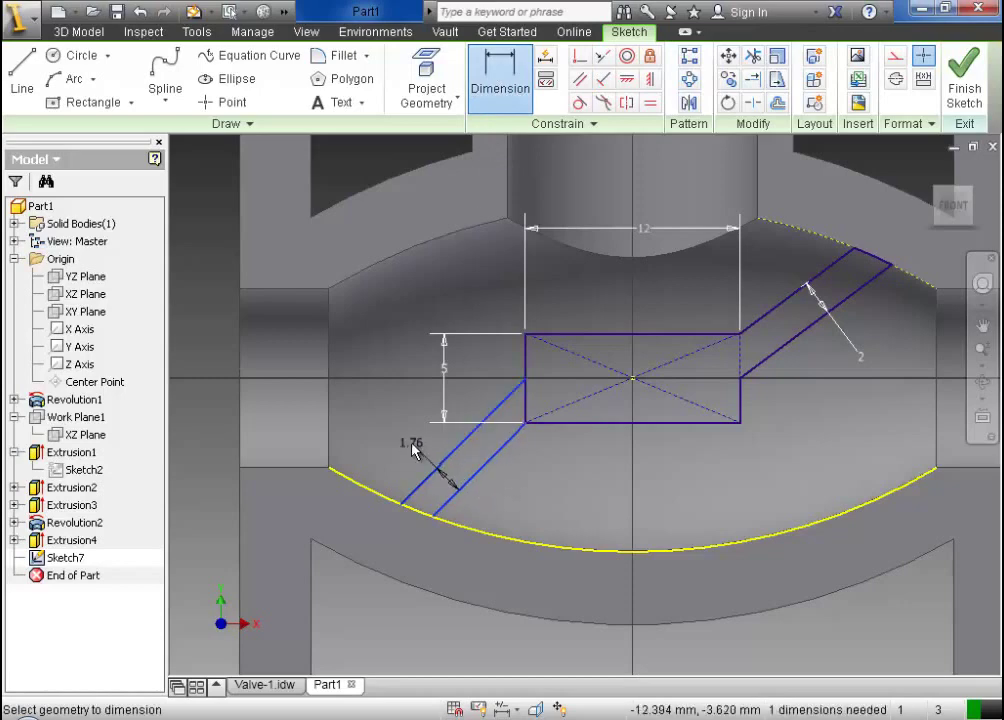
left_click(410, 450)
type("2")
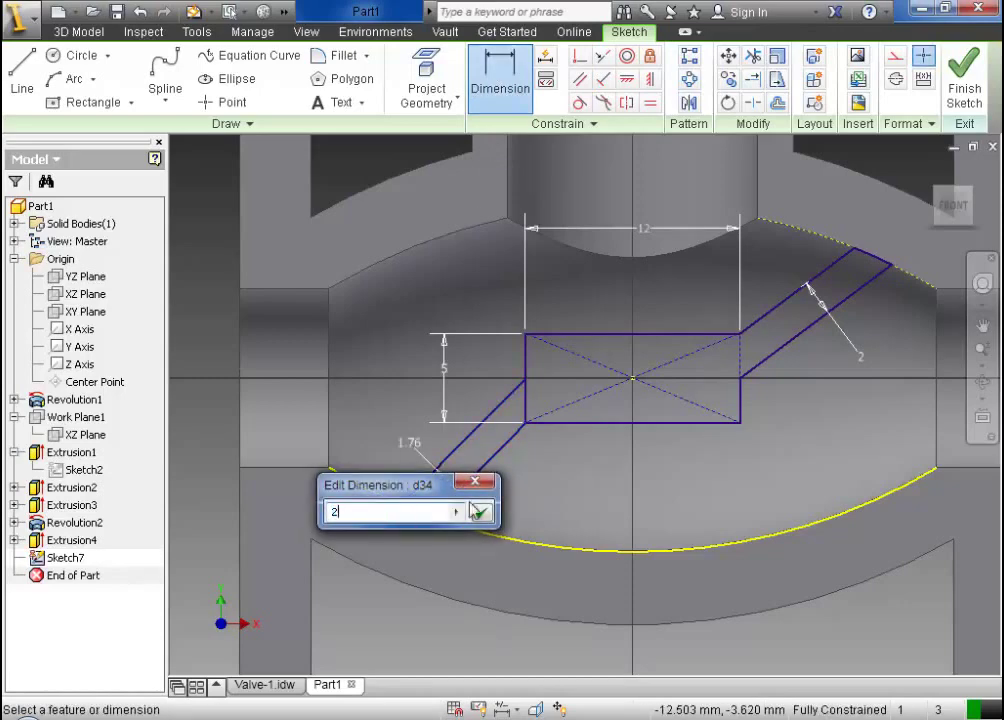
left_click(482, 513)
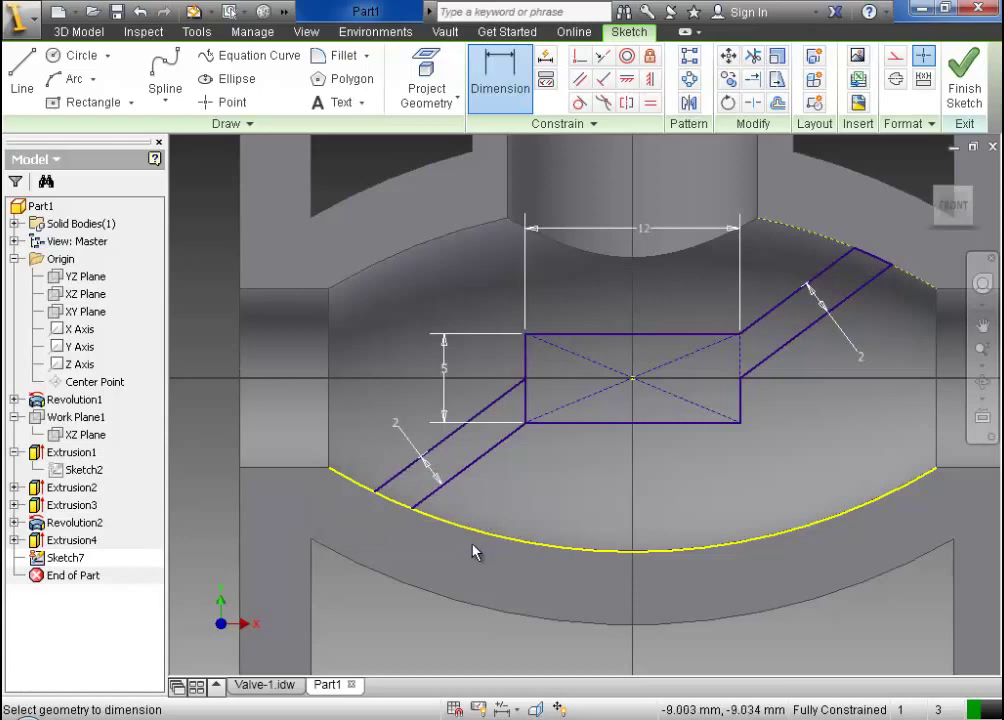
Change the projected lower cavity arc to construction geometry
left_click(515, 540)
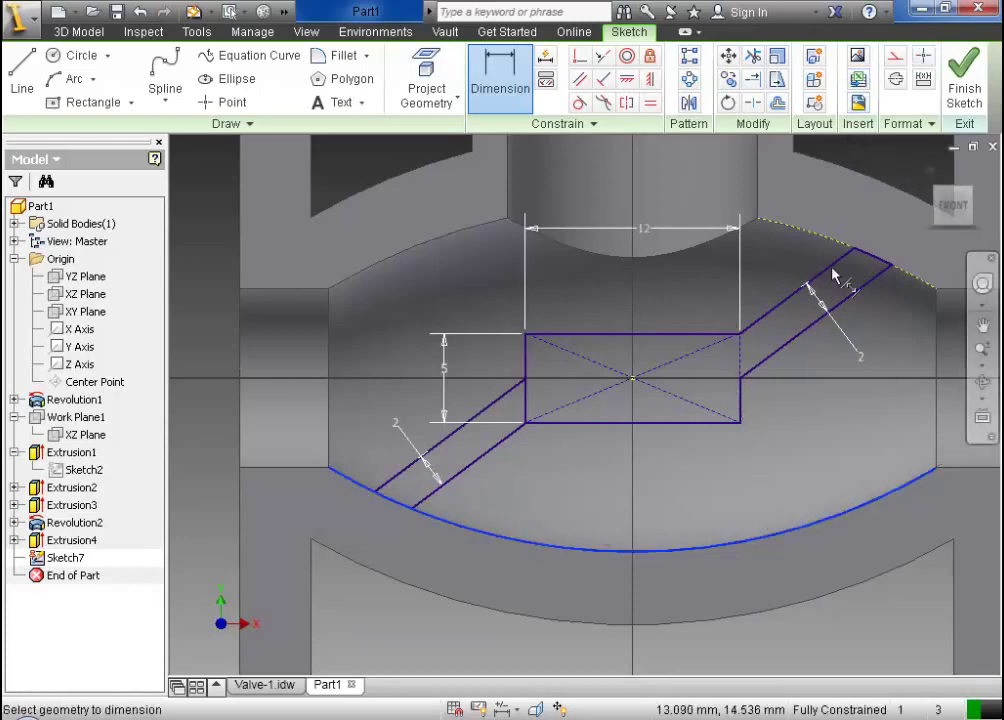
key("Escape")
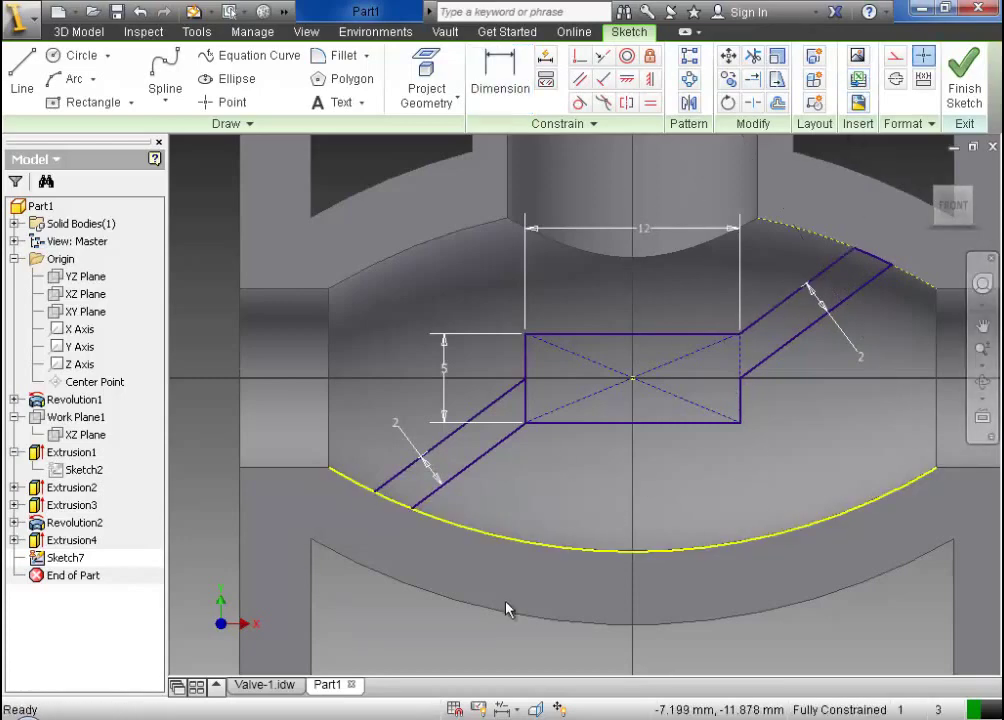
left_click(566, 541)
left_click(897, 63)
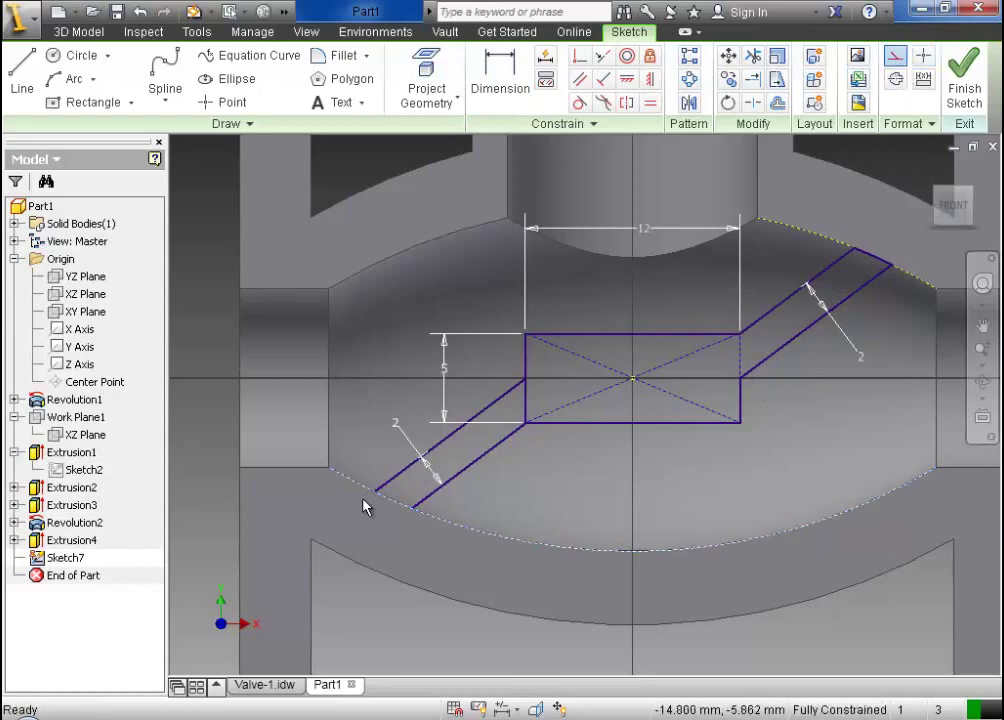
Close the lower partition's outer end with a three-point arc joining the slanted lines' lower endpoints along the projected cavity arc
scroll(370, 505, "up", 4)
scroll(373, 440, "up", 2)
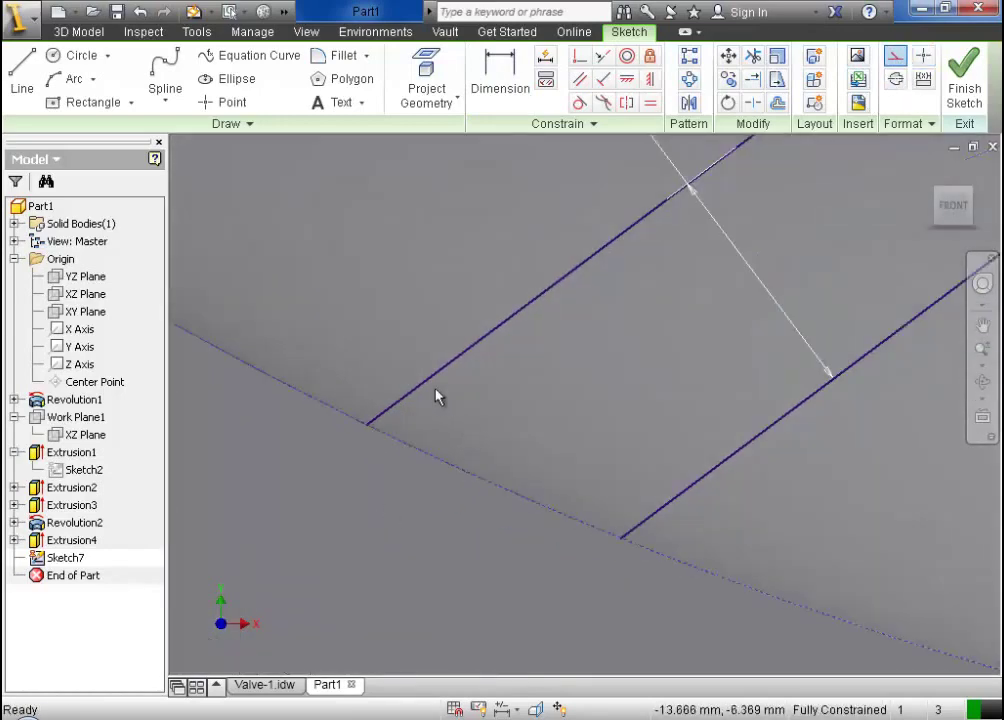
left_click(92, 79)
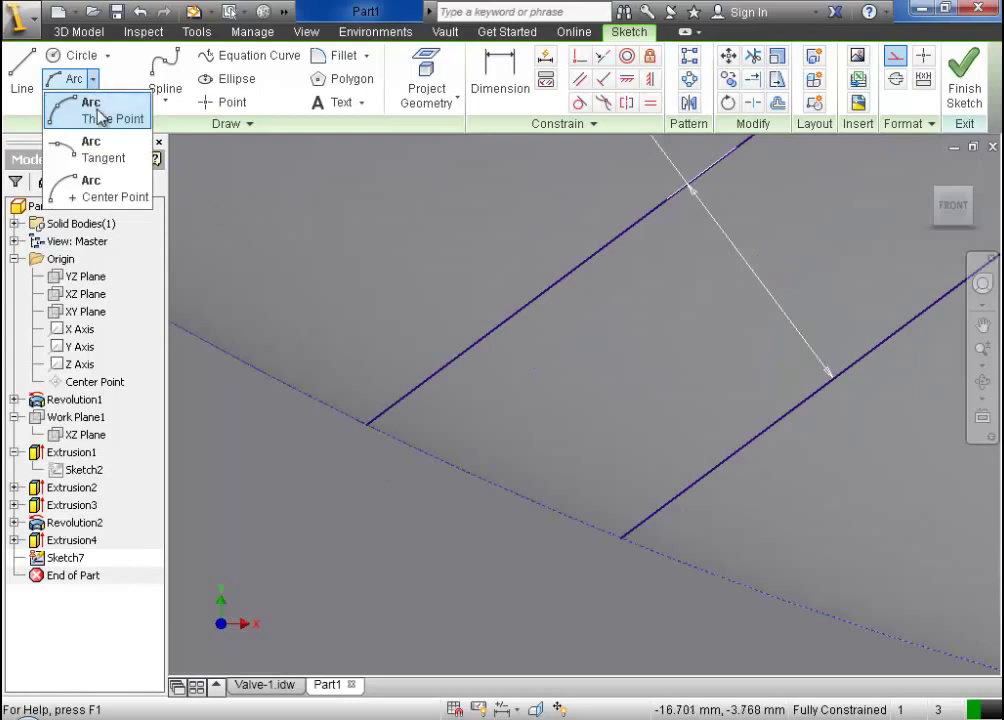
left_click(103, 114)
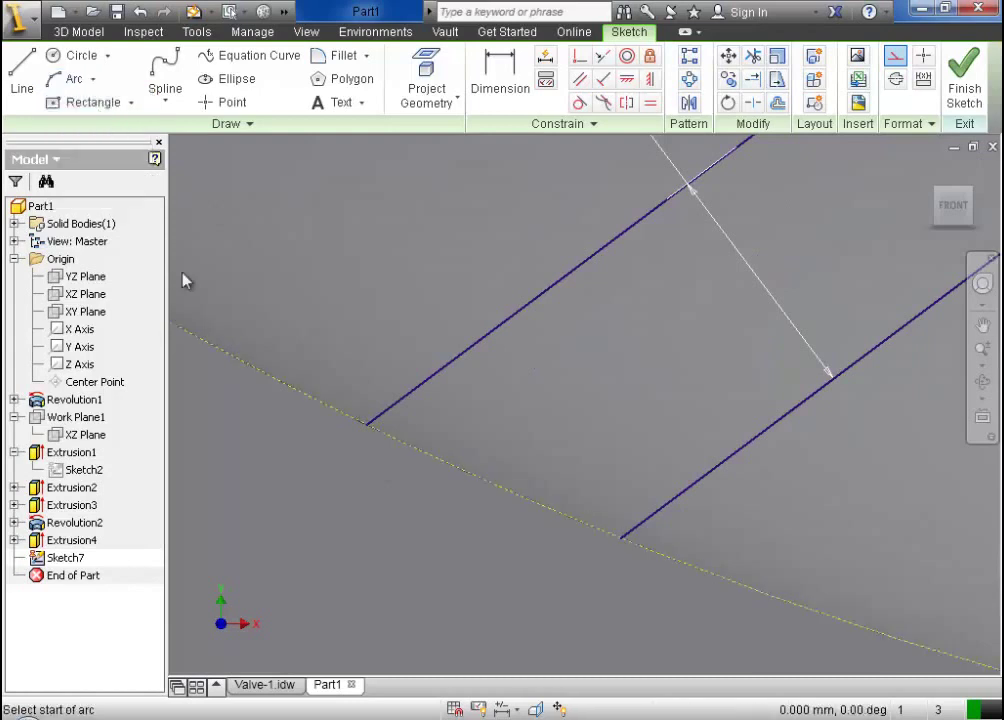
left_click(367, 424)
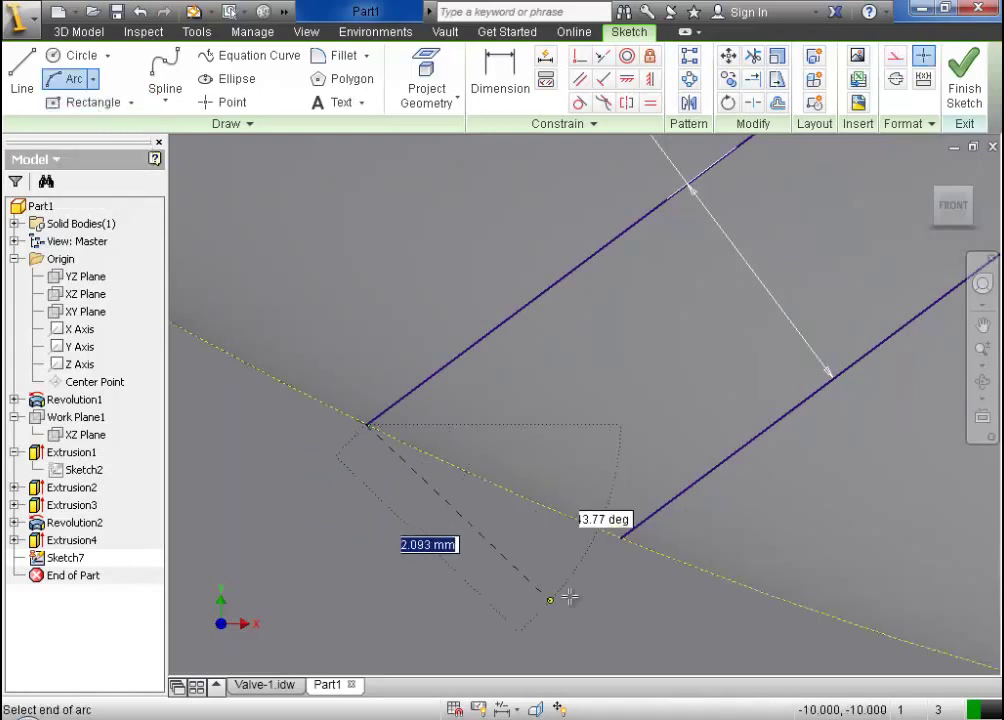
left_click(621, 539)
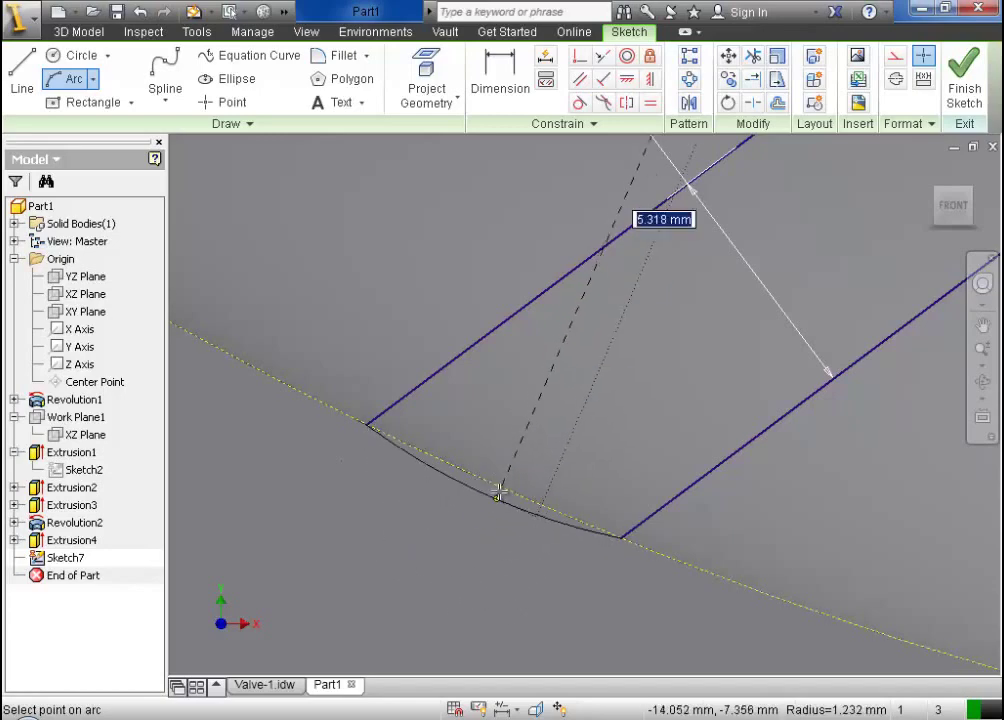
left_click(498, 486)
scroll(466, 560, "up", 8)
key("Escape")
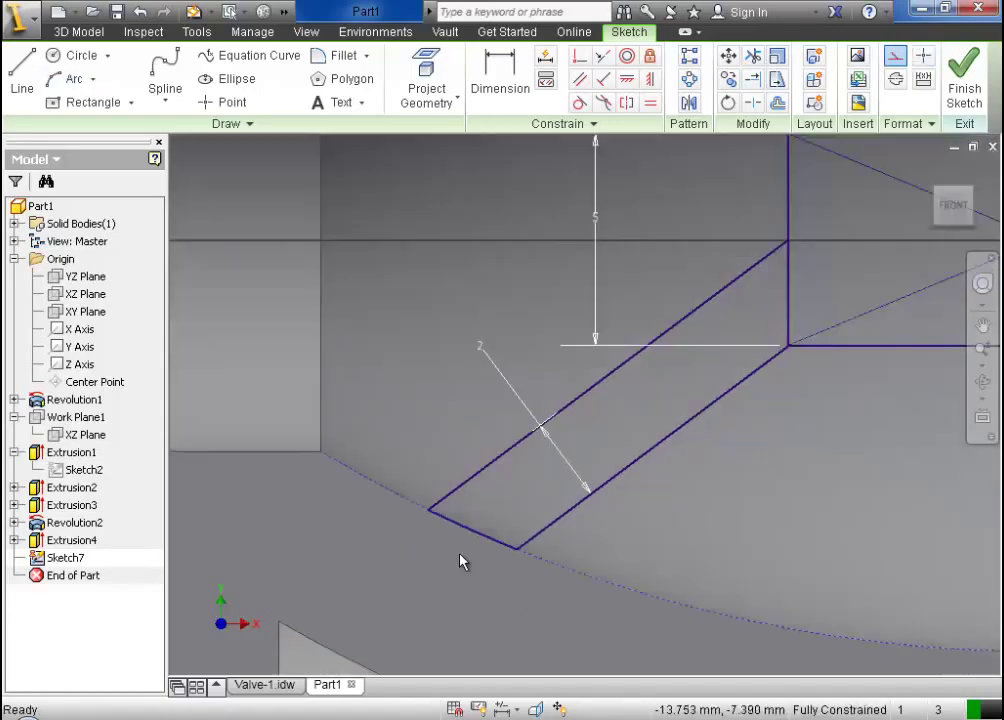
Convert the rectangle's left side to construction and draw a solid line from its midpoint up to the upper-left corner
scroll(510, 494, "down", 5)
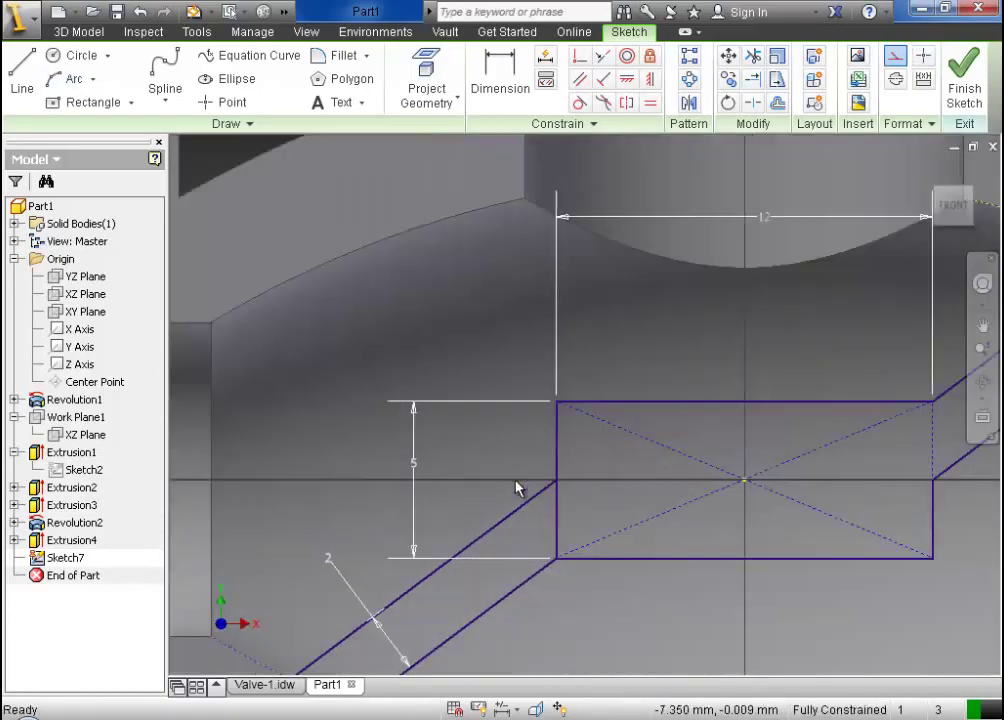
left_click(557, 452)
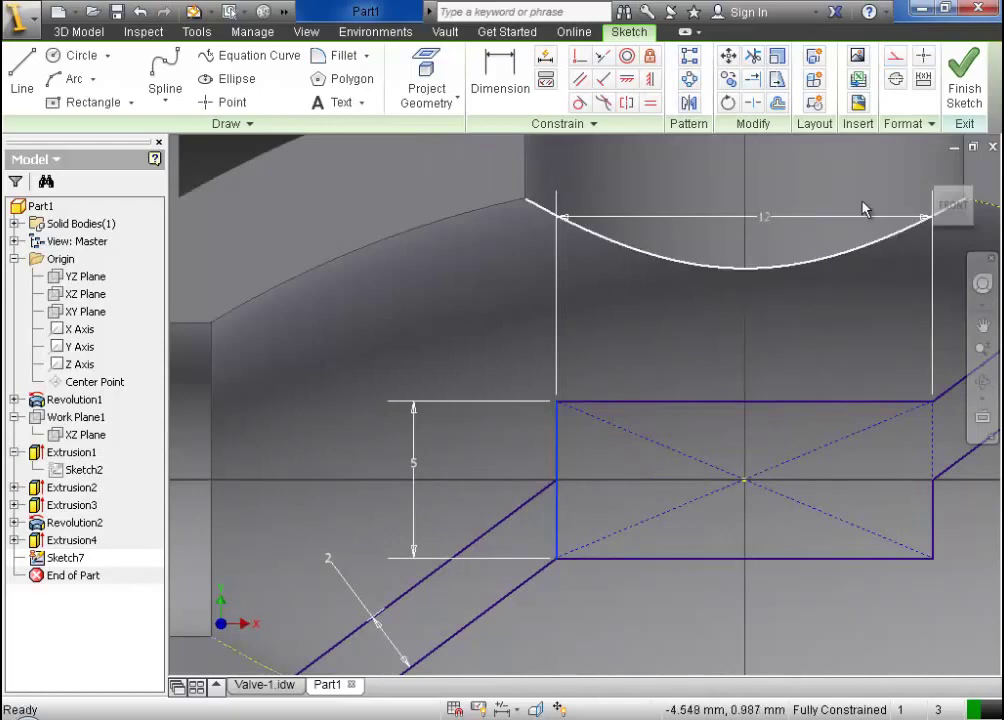
left_click(895, 57)
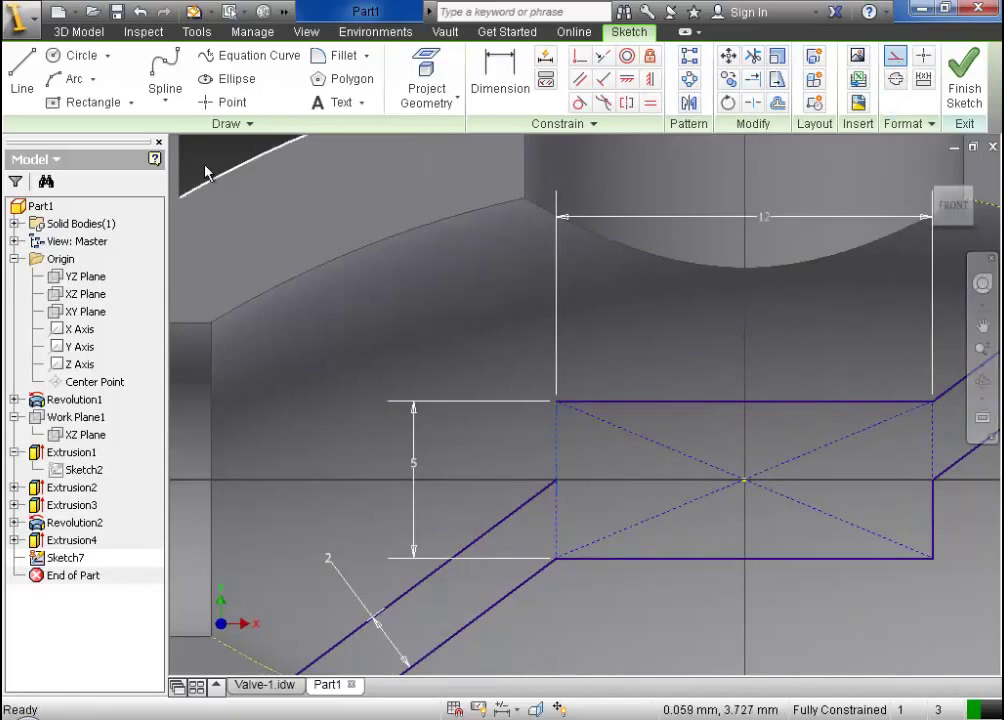
left_click(22, 70)
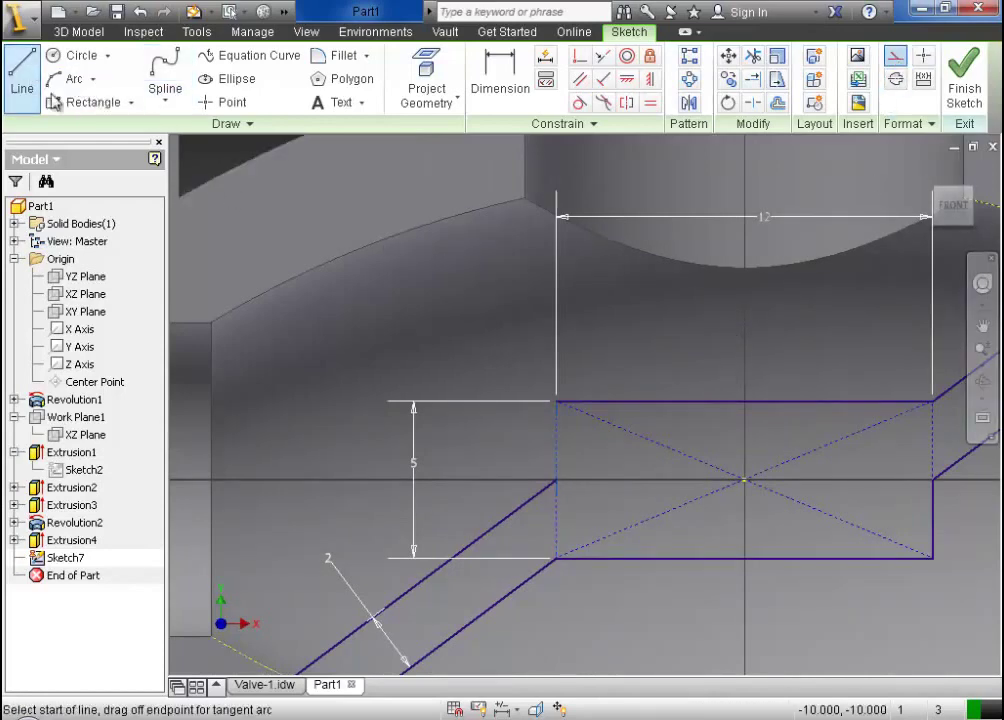
left_click(556, 481)
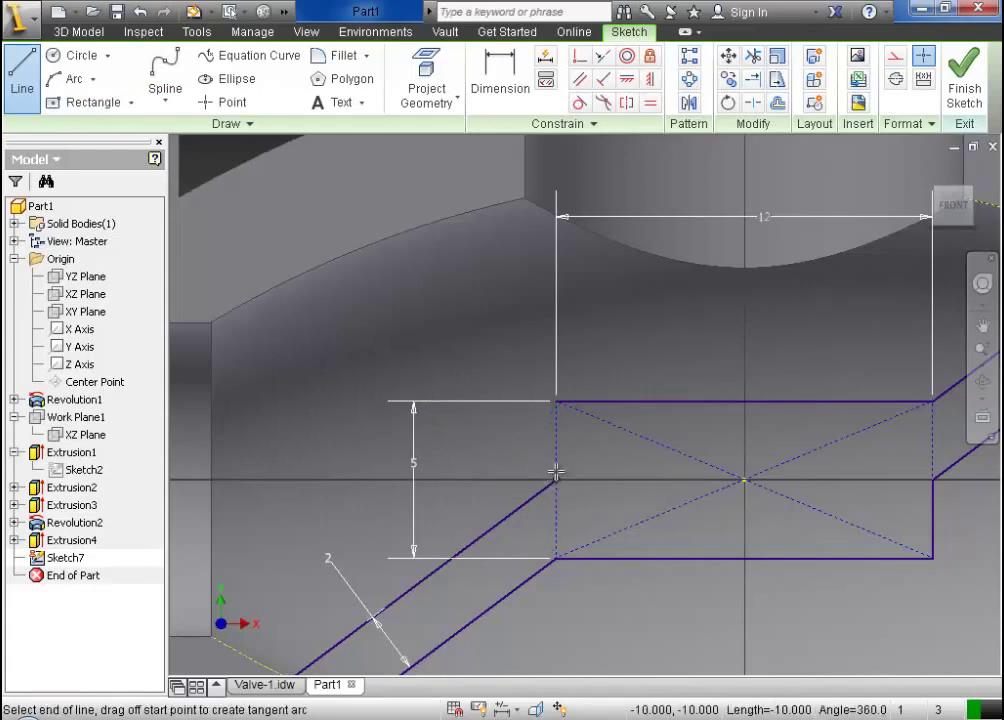
left_click(556, 404)
scroll(556, 404, "down", 5)
scroll(636, 443, "up", 5)
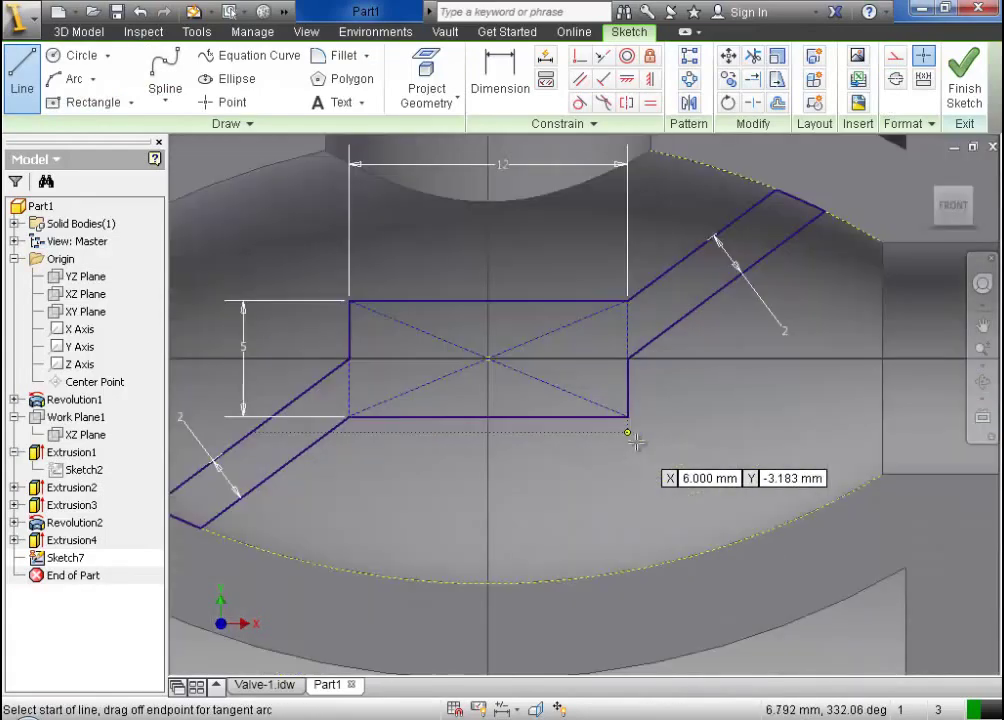
scroll(636, 443, "down", 5)
scroll(660, 350, "up", 2)
scroll(820, 420, "down", 1)
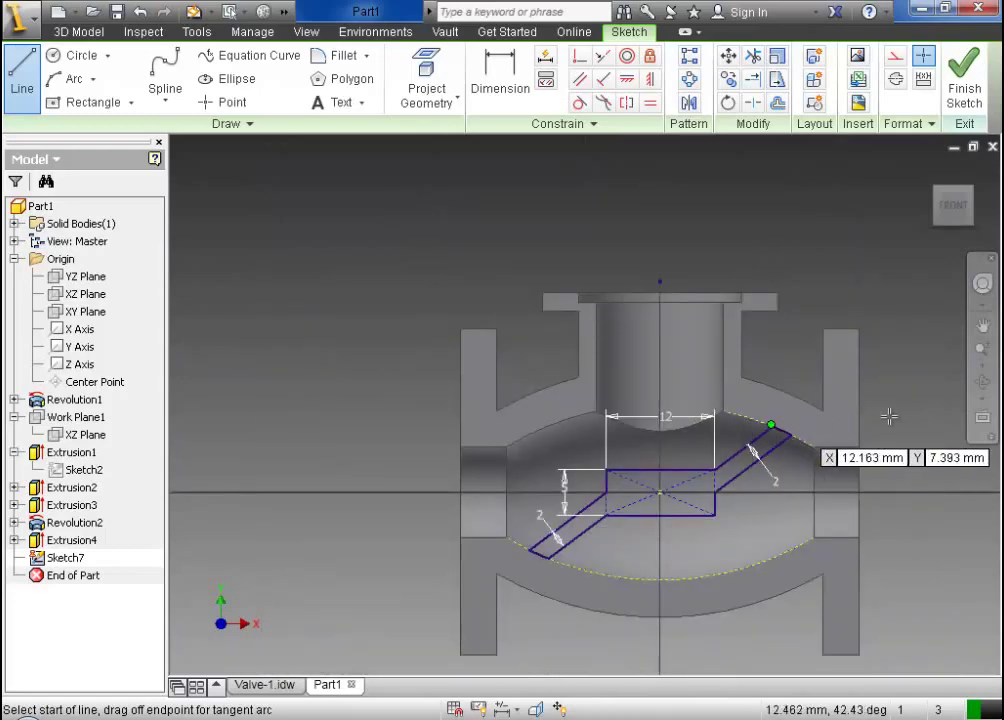
Finish the sketch of the seat block and its slanted partition walls
left_click(983, 347)
left_click_drag(870, 426, 870, 470)
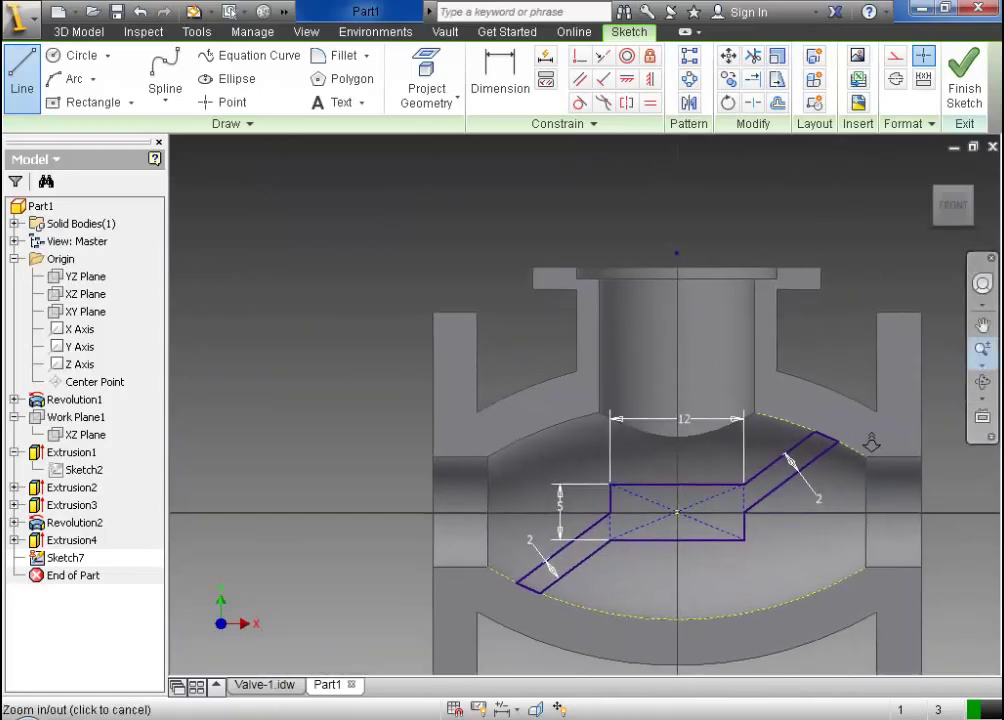
left_click(983, 325)
mouse_move(860, 340)
left_mouse_down()
mouse_move(784, 284)
mouse_move(777, 230)
mouse_move(775, 271)
left_mouse_up()
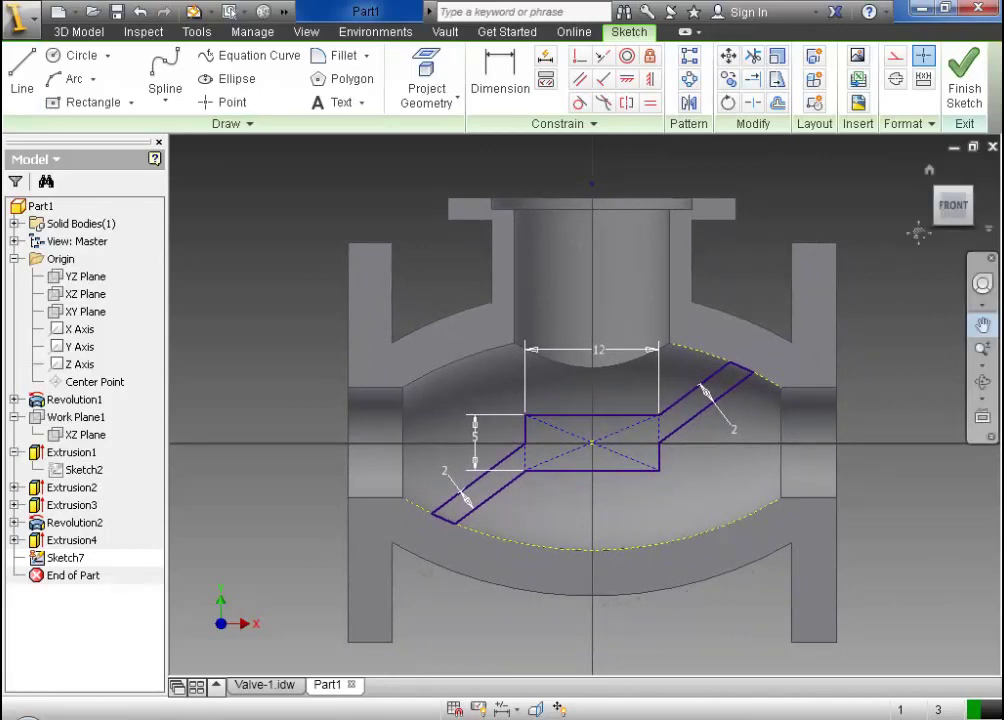
left_click(964, 82)
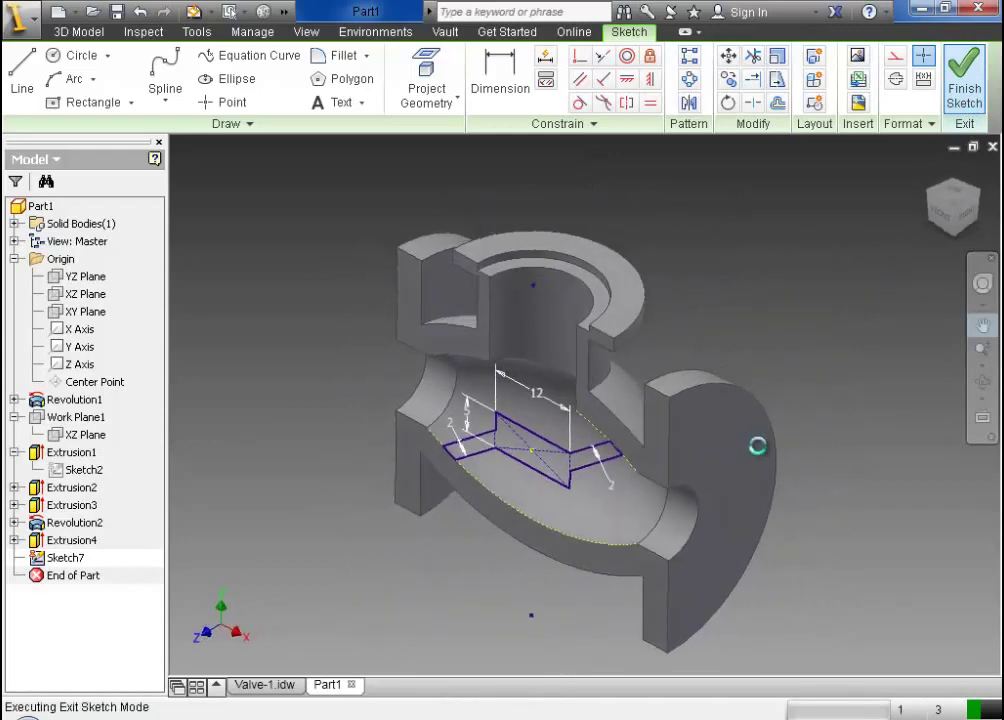
Extrude the seat block and partition profile in direction 2 with To Next extents, joining it to the valve body
scroll(417, 477, "up", 3)
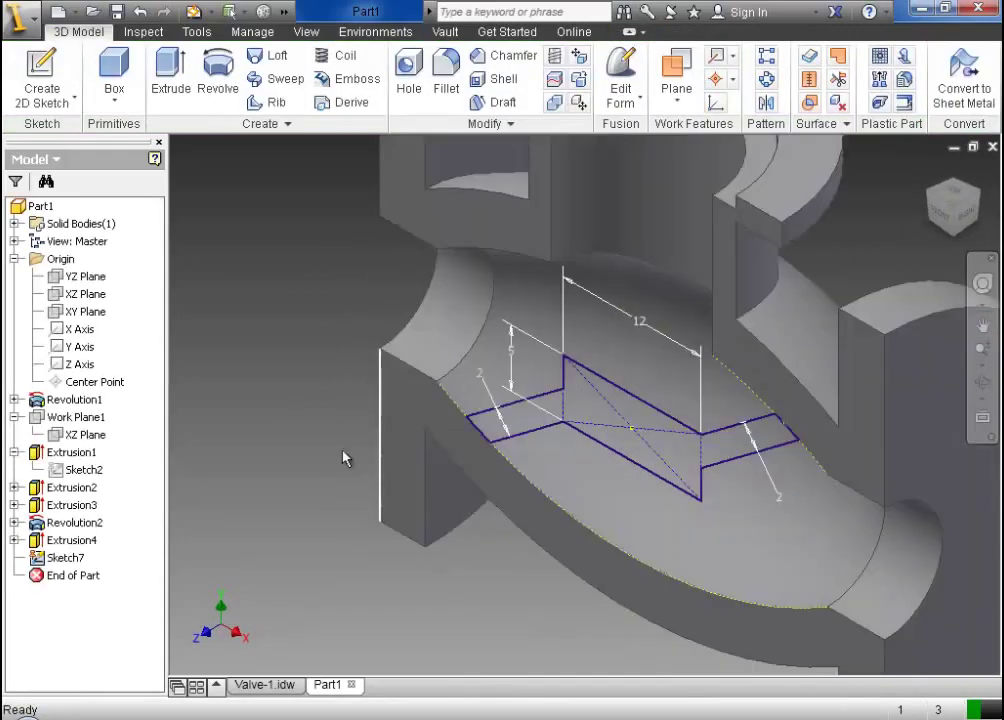
left_click(170, 82)
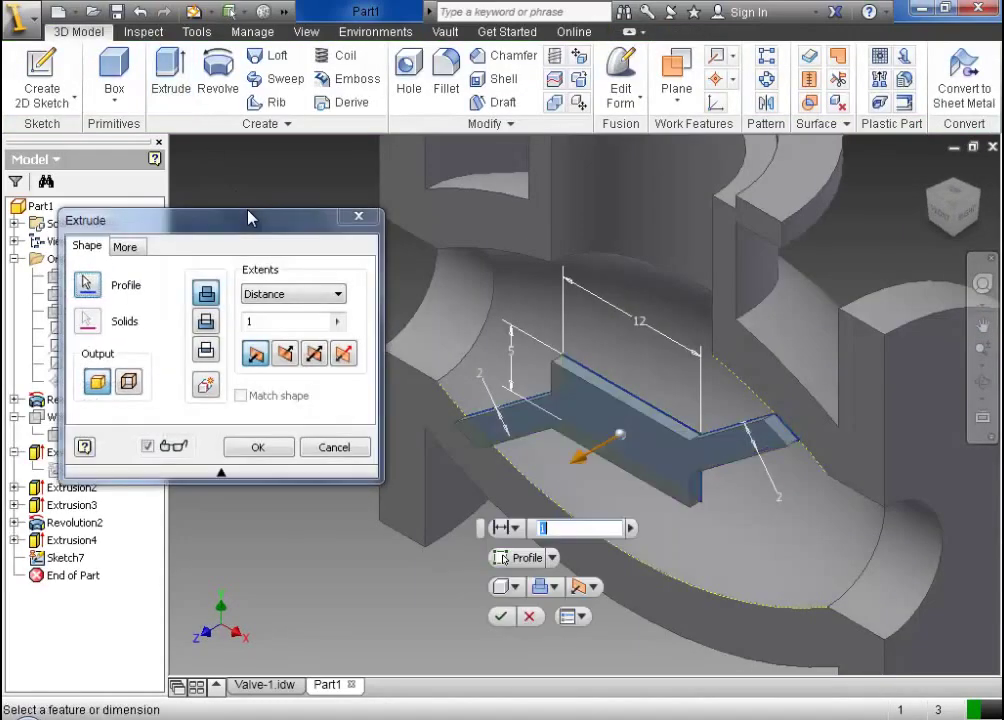
left_click(284, 355)
left_click(282, 294)
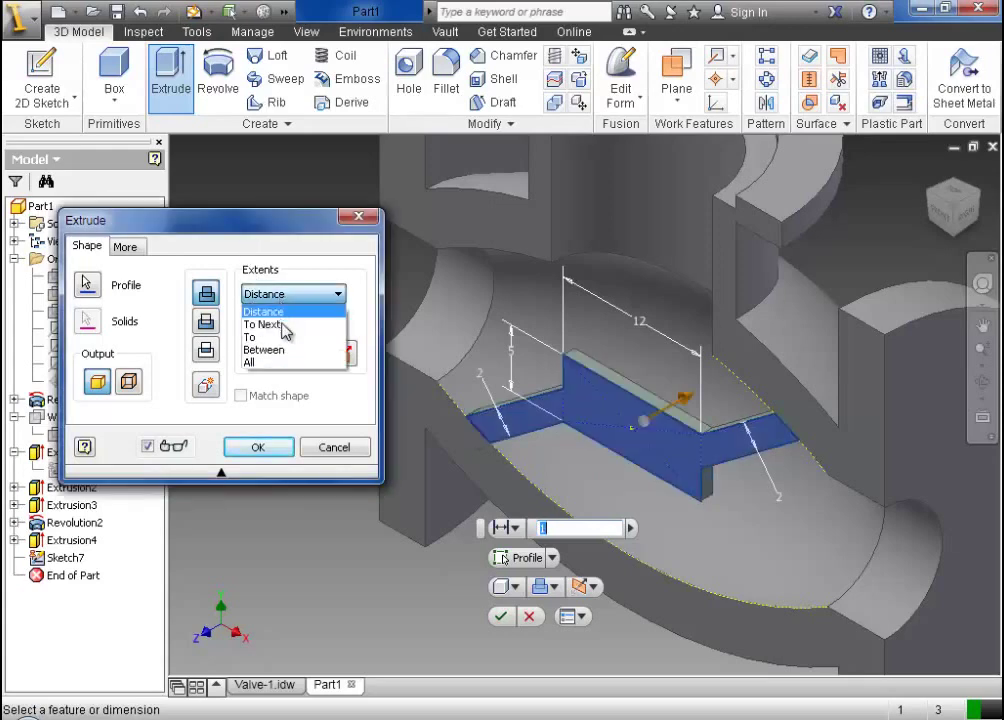
left_click(282, 325)
scroll(478, 315, "down", 5)
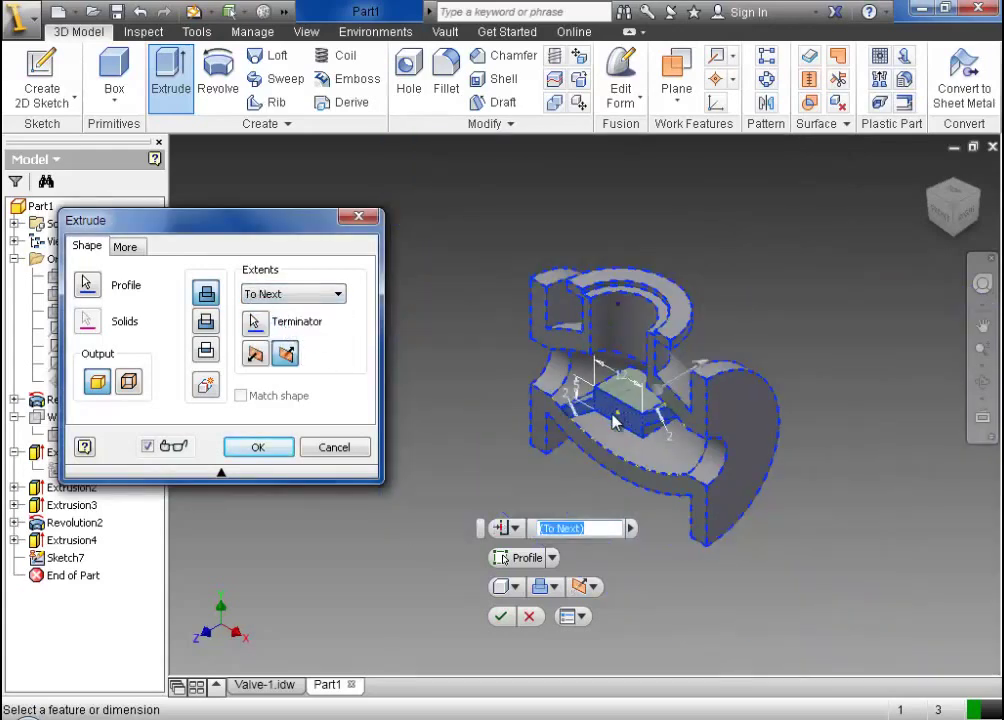
left_click(984, 383)
left_click_drag(720, 385, 470, 240)
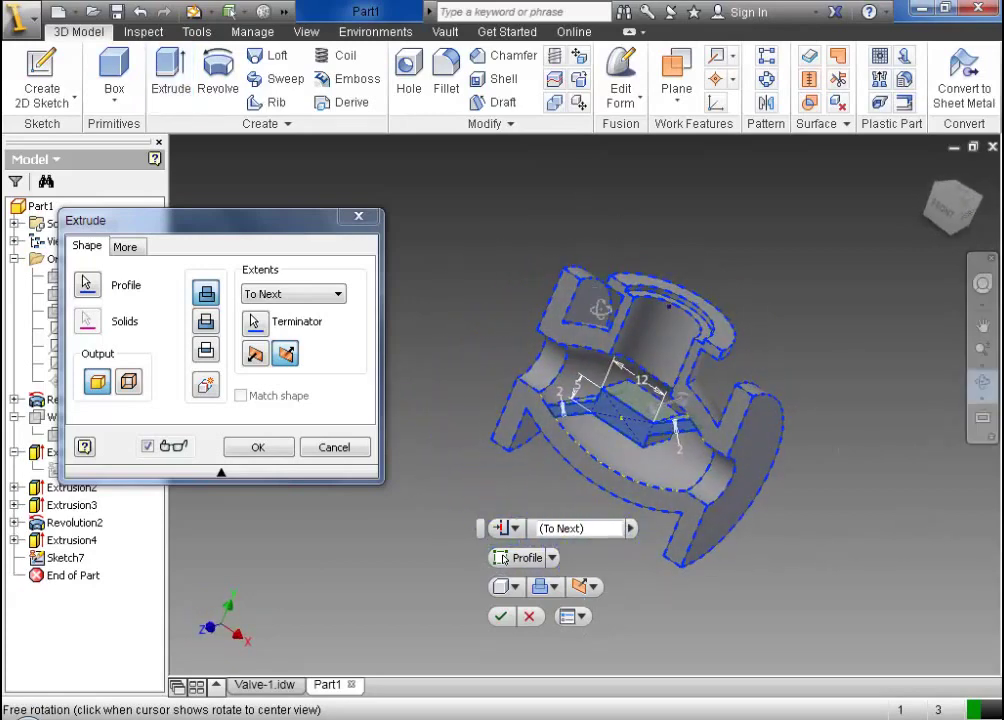
left_click(259, 447)
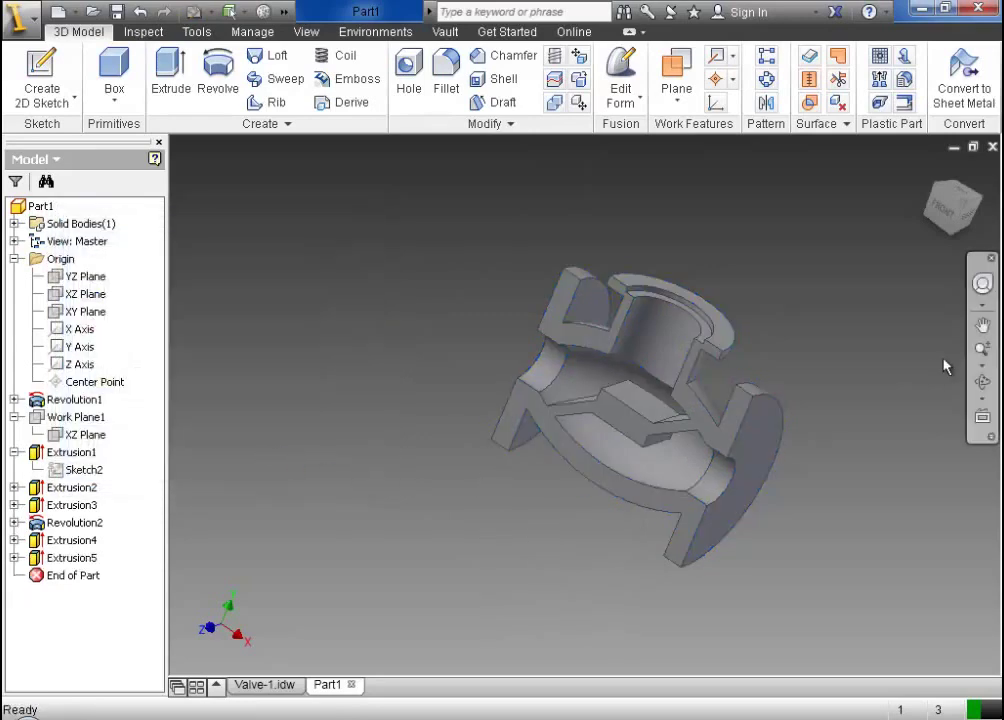
Mirror the entire half valve body solid about the XY Plane, joined and with the original kept
left_click(982, 382)
left_click_drag(617, 456, 458, 317)
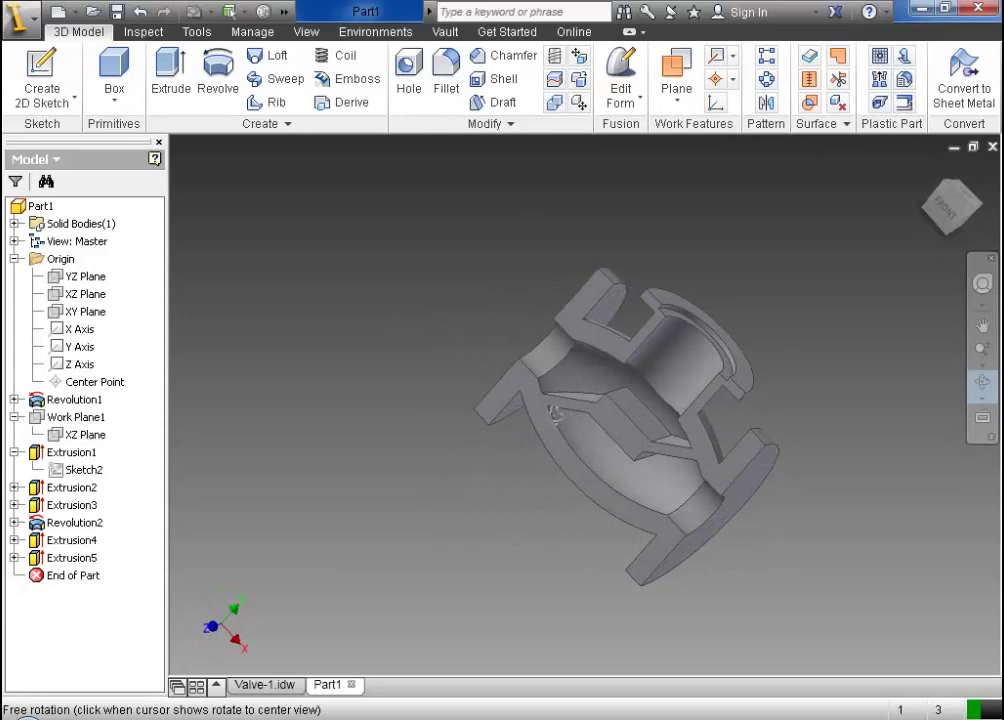
key("Escape")
left_click(929, 172)
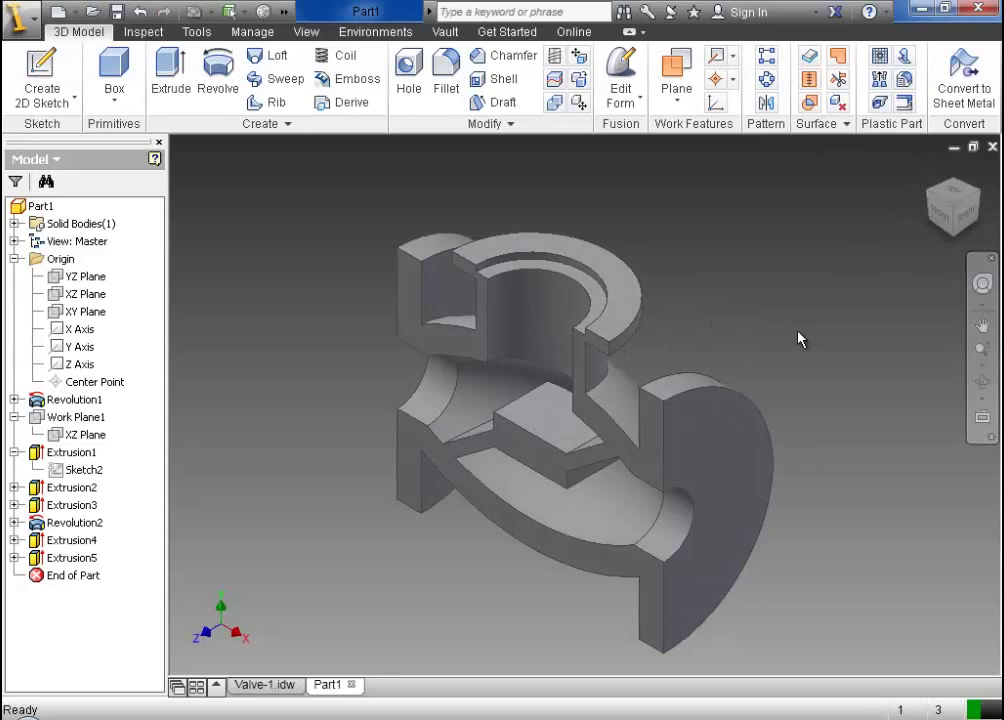
left_click(772, 108)
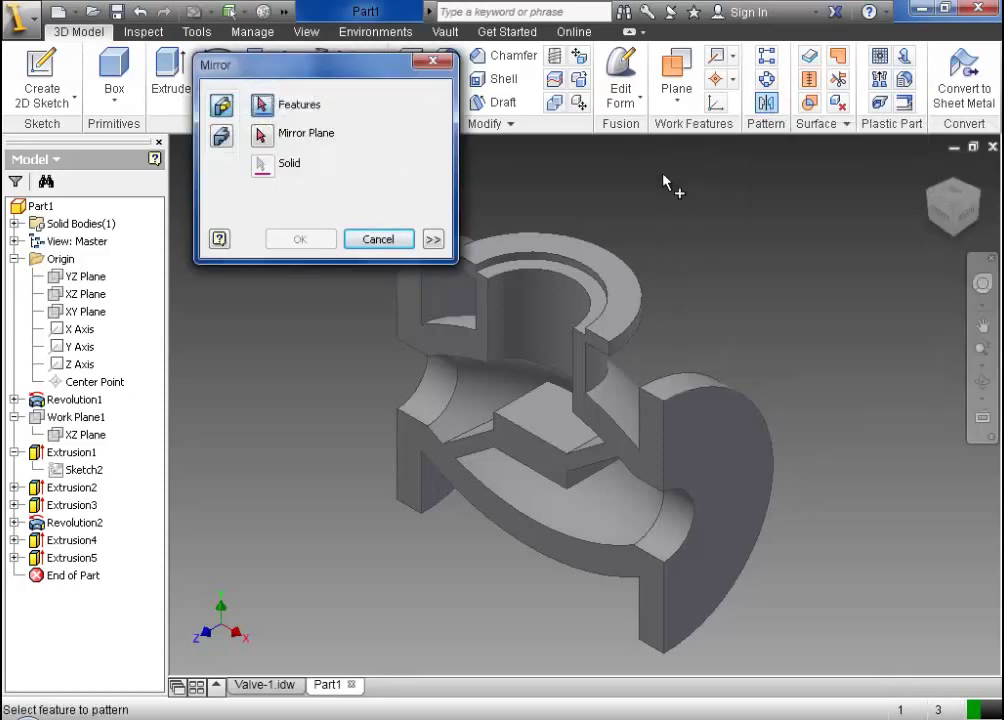
left_click(222, 137)
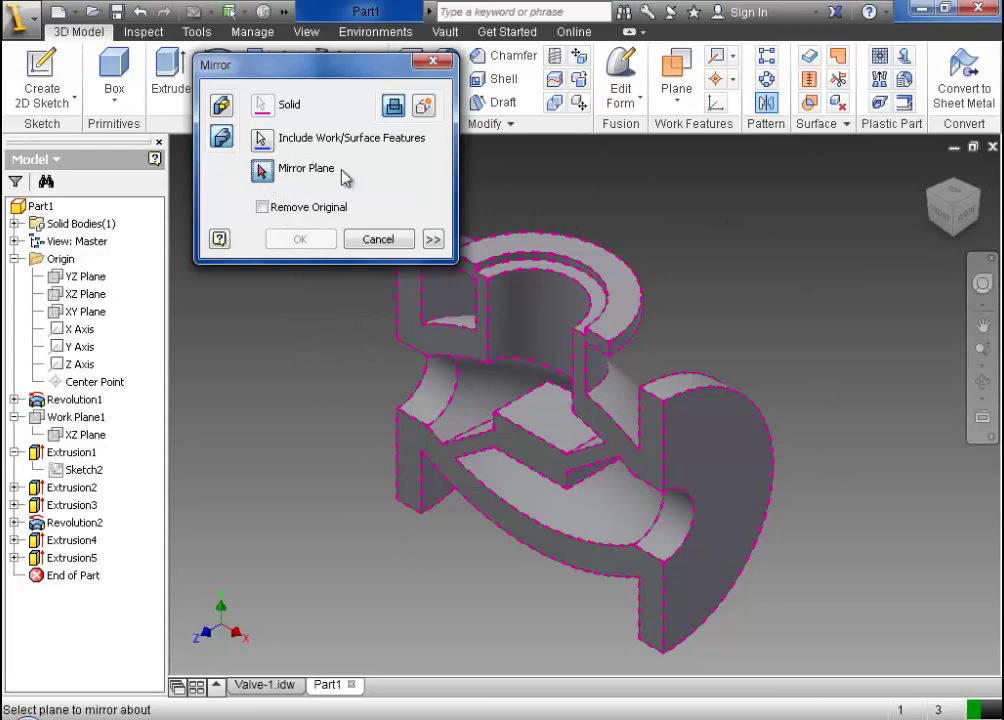
left_click(88, 312)
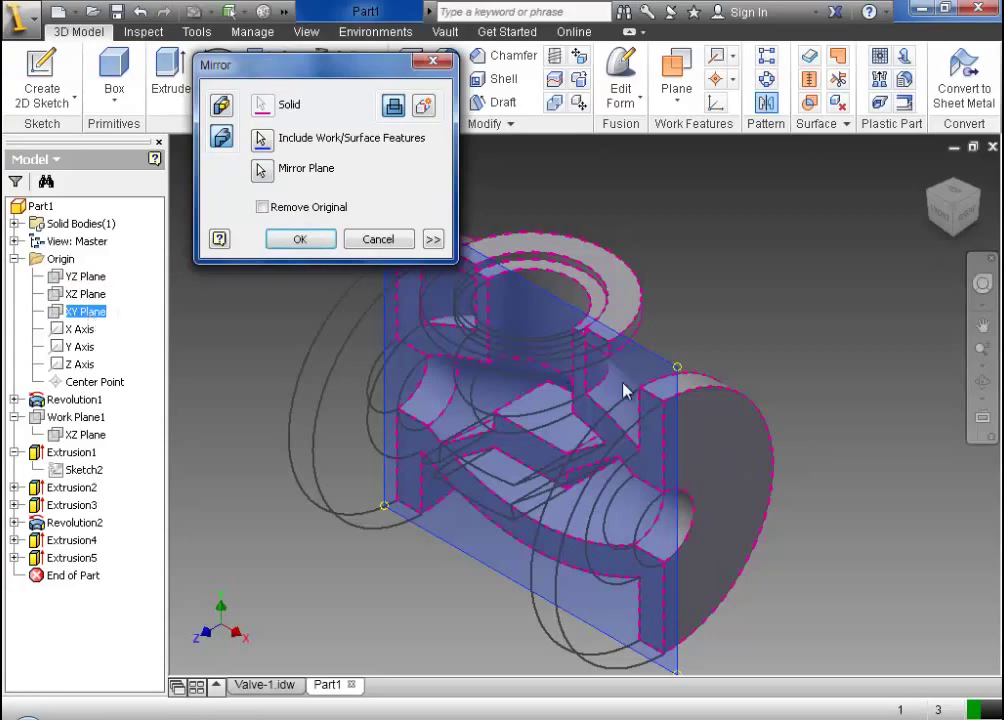
left_click(982, 381)
left_click_drag(690, 412, 378, 555)
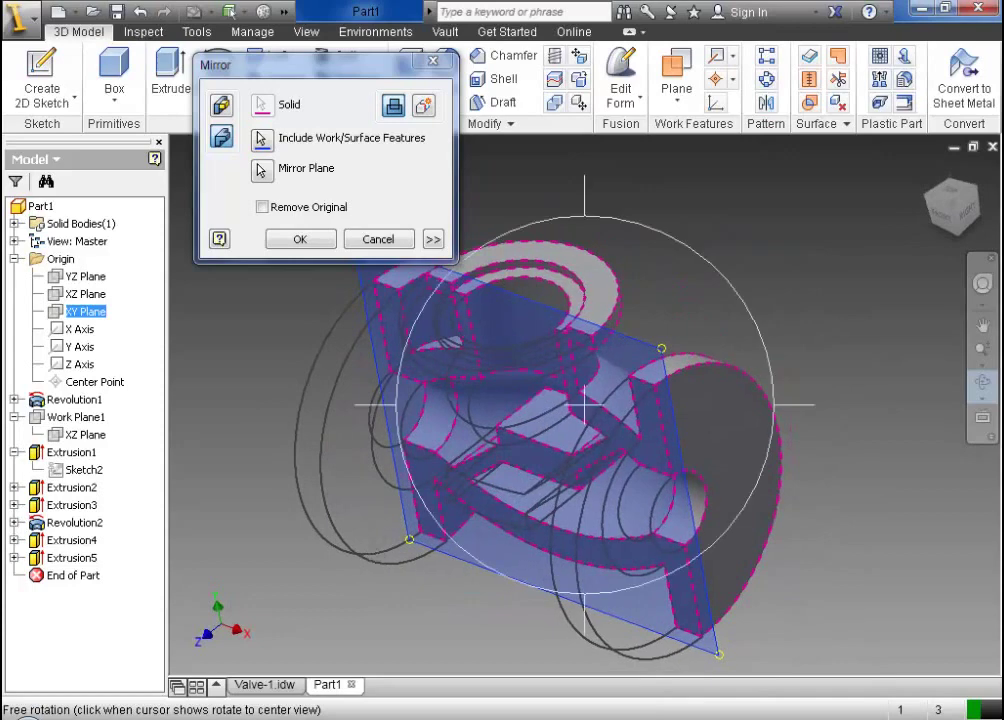
left_click(324, 243)
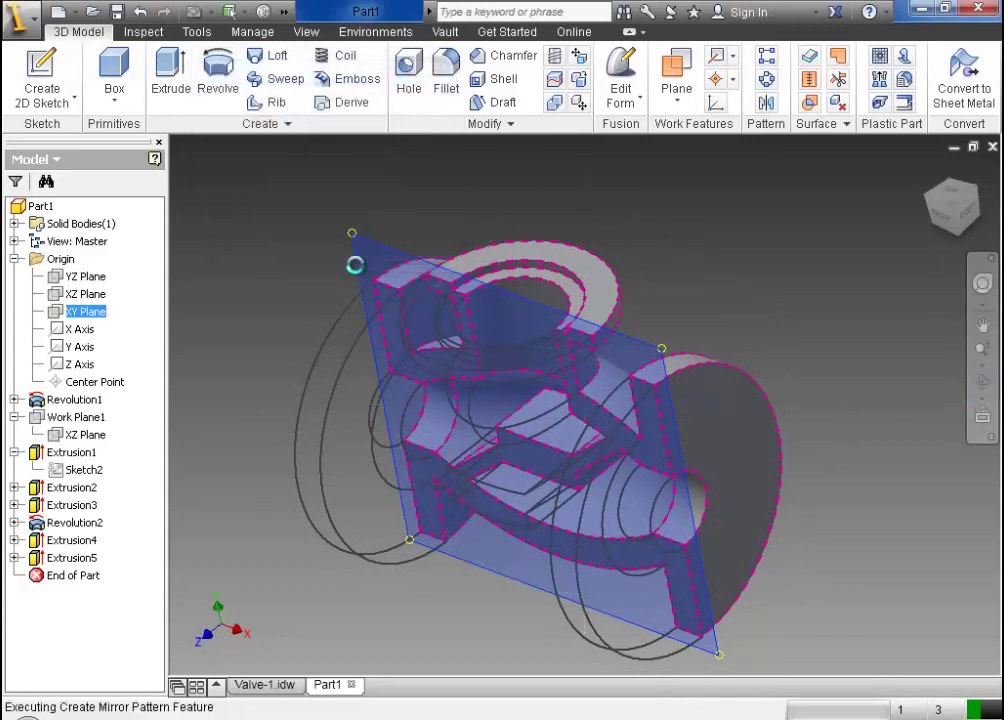
left_click(983, 381)
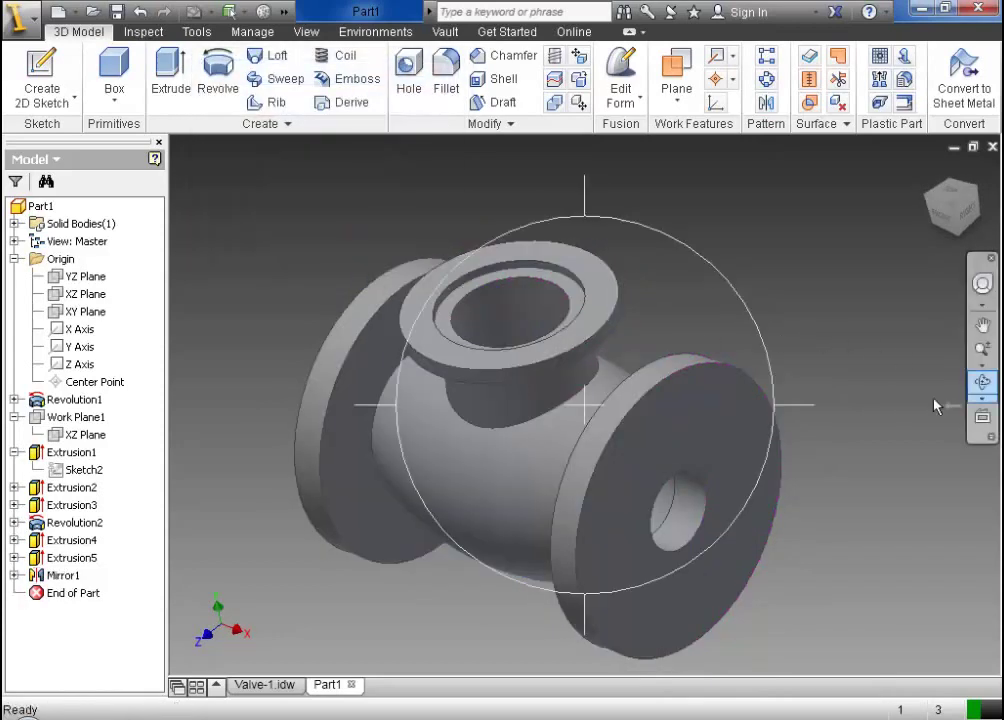
left_click_drag(941, 403, 503, 512)
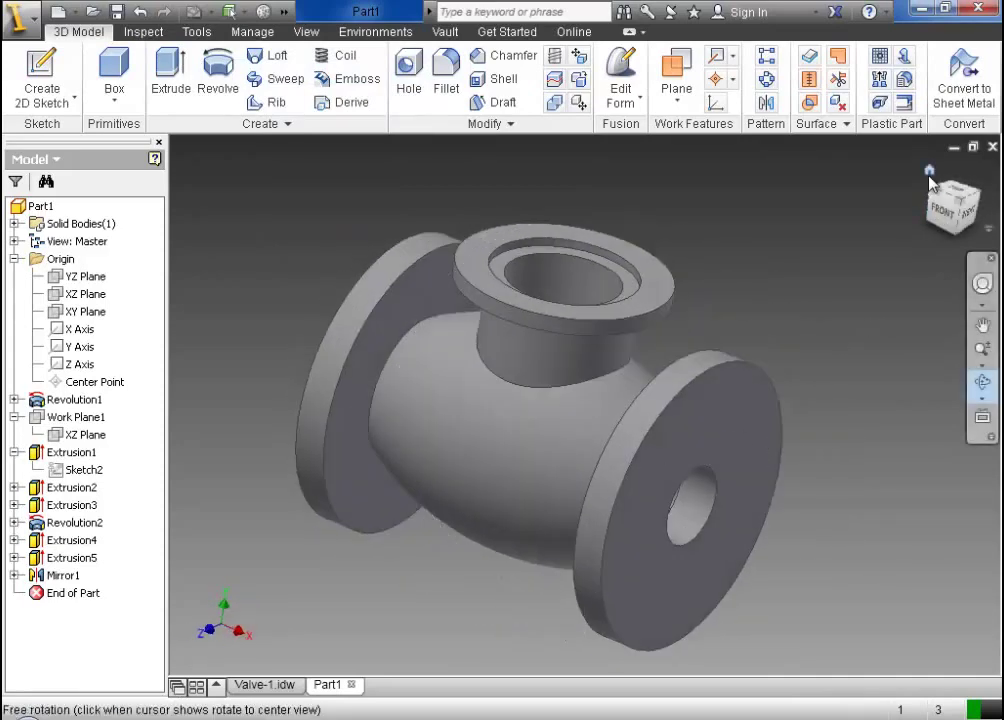
key("F6")
key("F4")
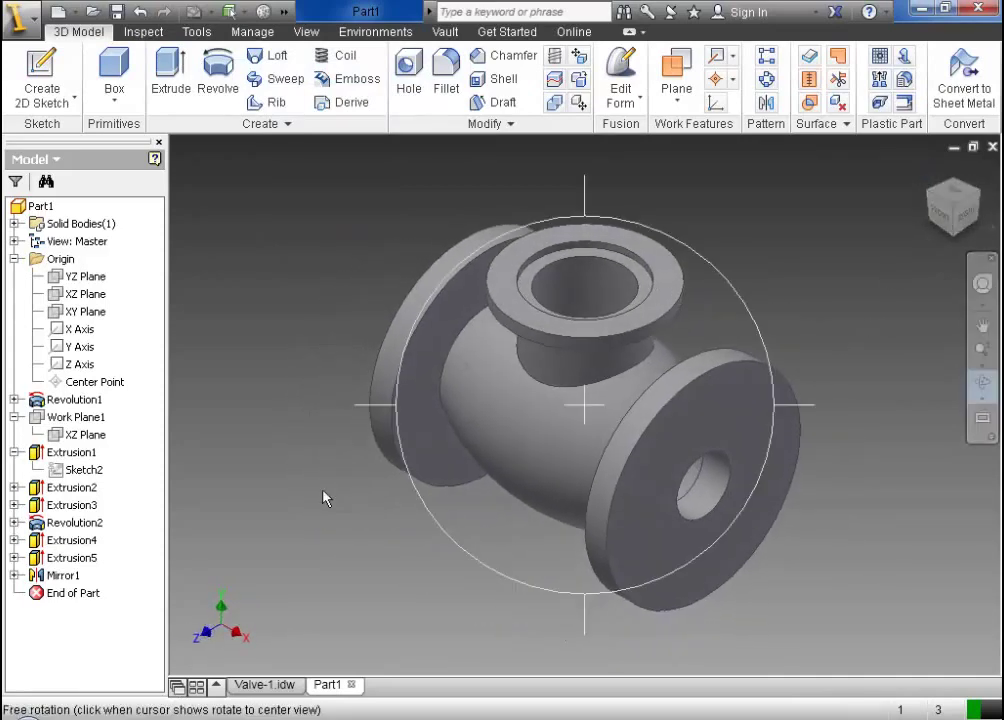
key("Escape")
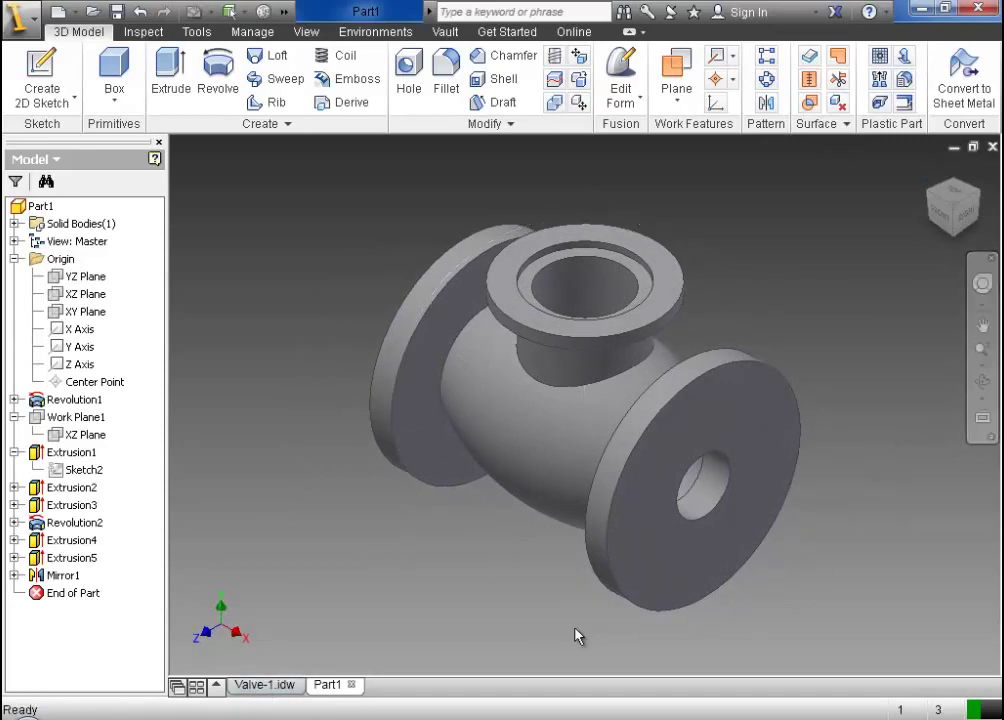
Switch to the Valve-1 drawing and examine the bolt-hole circle and its radius dimension in the flange side view
left_click(280, 684)
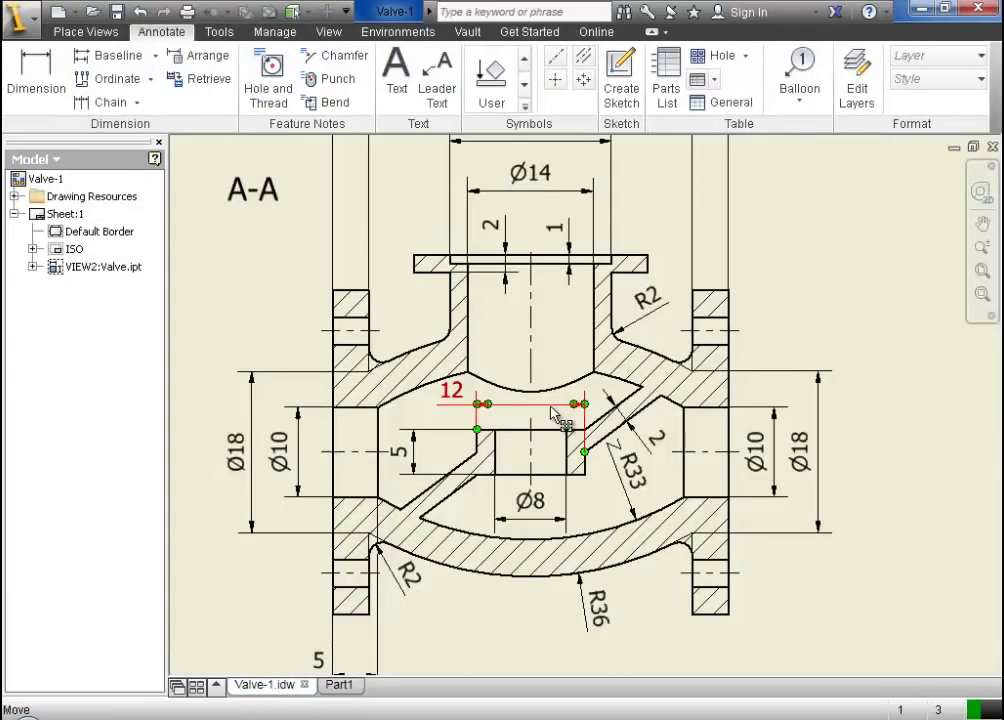
scroll(550, 408, "down", 5)
scroll(650, 545, "up", 4)
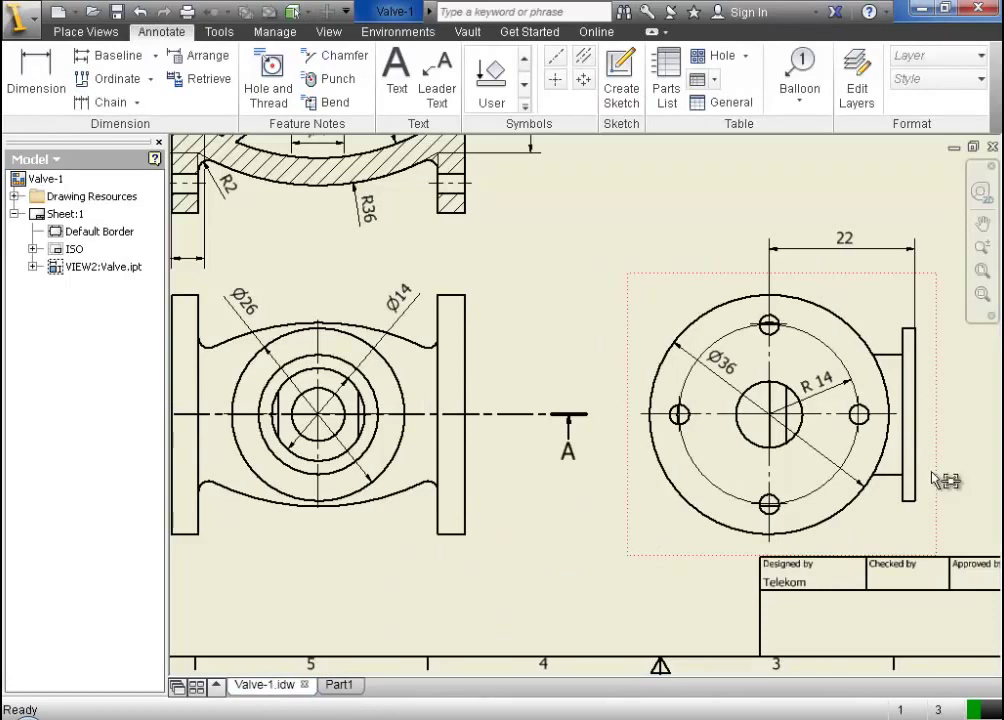
scroll(945, 478, "up", 3)
left_click(740, 303)
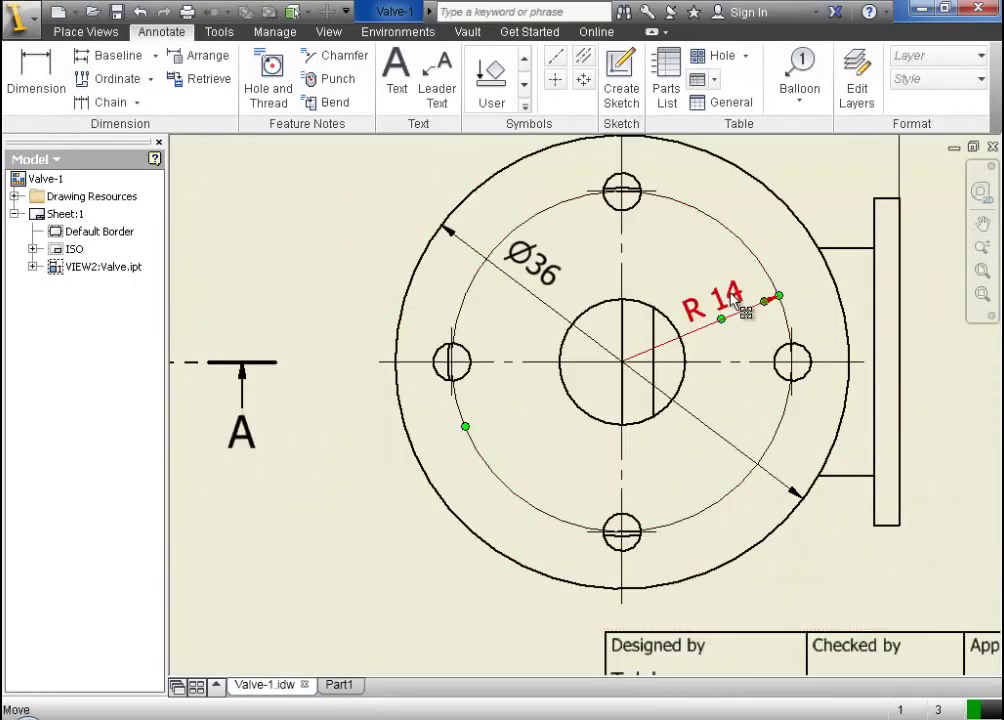
left_click(815, 350)
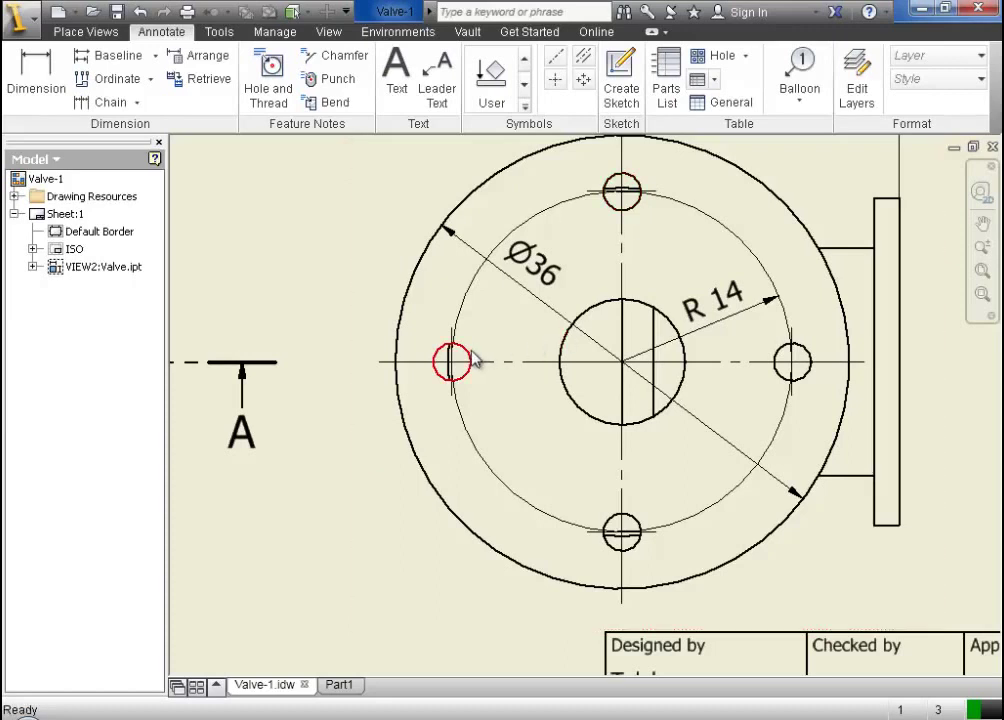
Add a diameter dimension to the flange's upper bolt hole in the side view, with primary unit precision 0
left_click(36, 110)
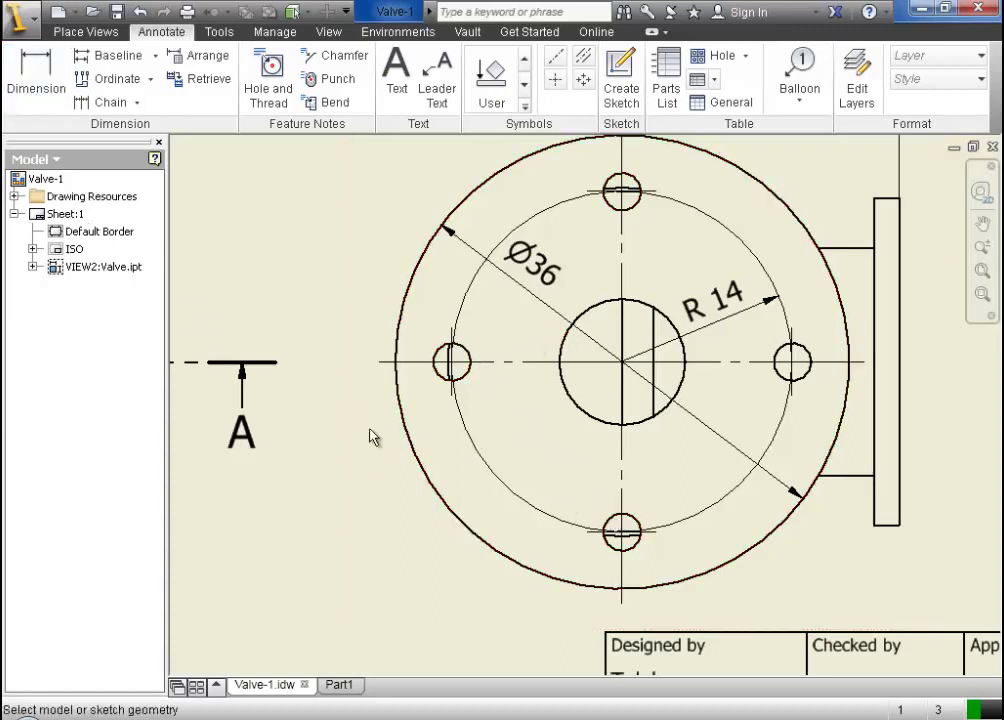
left_click(646, 212)
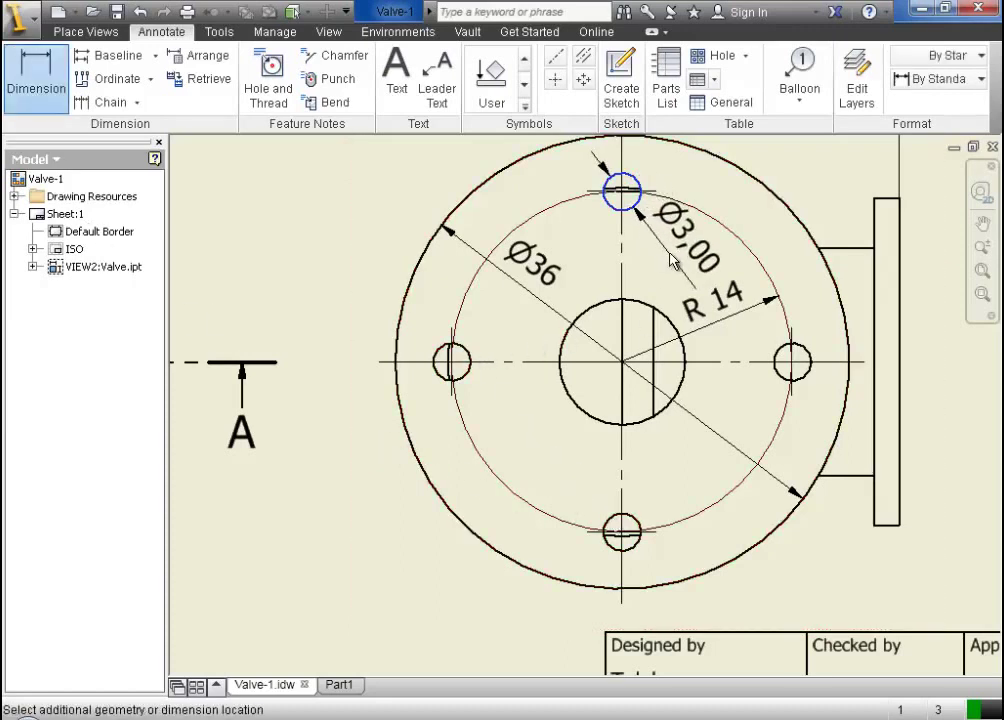
left_click(670, 259)
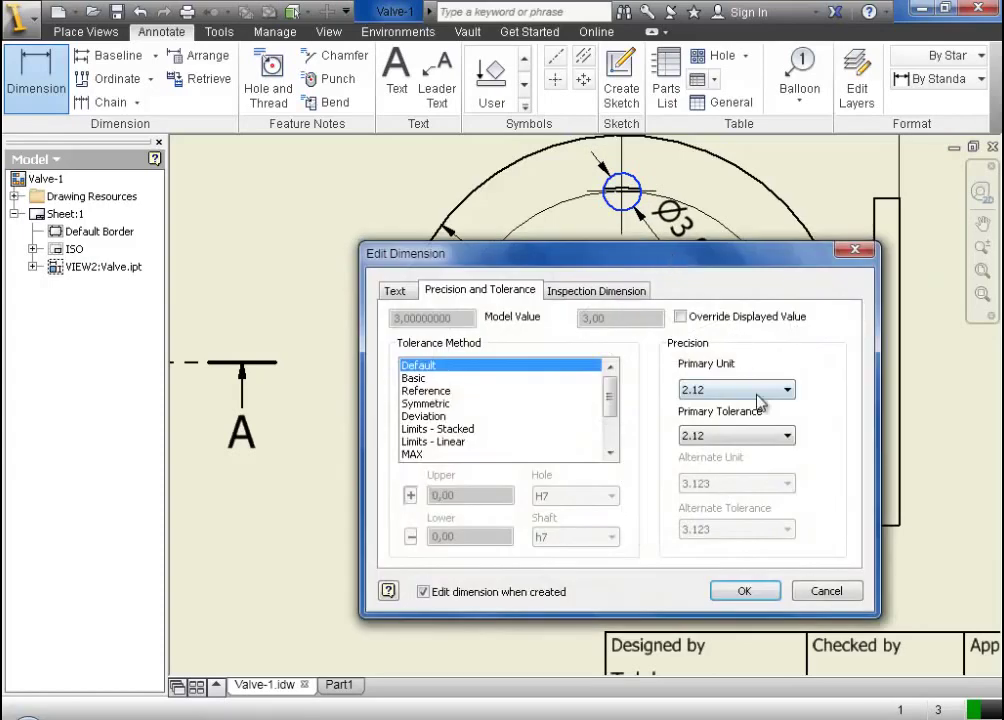
left_click(757, 391)
left_click(746, 405)
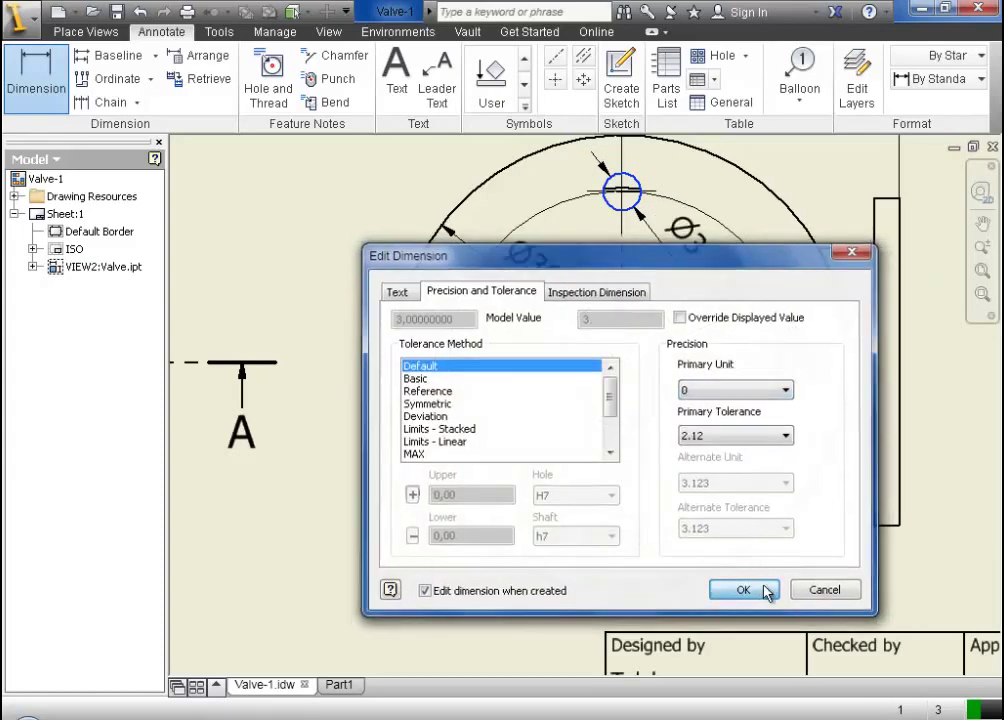
left_click(743, 590)
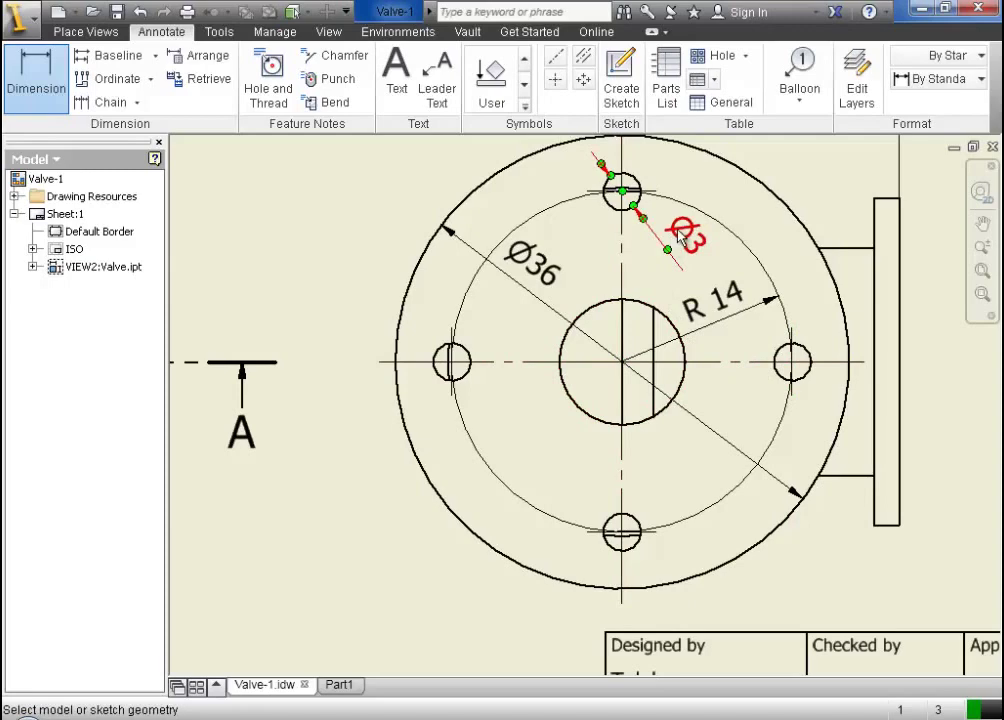
Return to the Part1 model and create a sketch on the outer face of the flange at the +X end
scroll(716, 473, "down", 2)
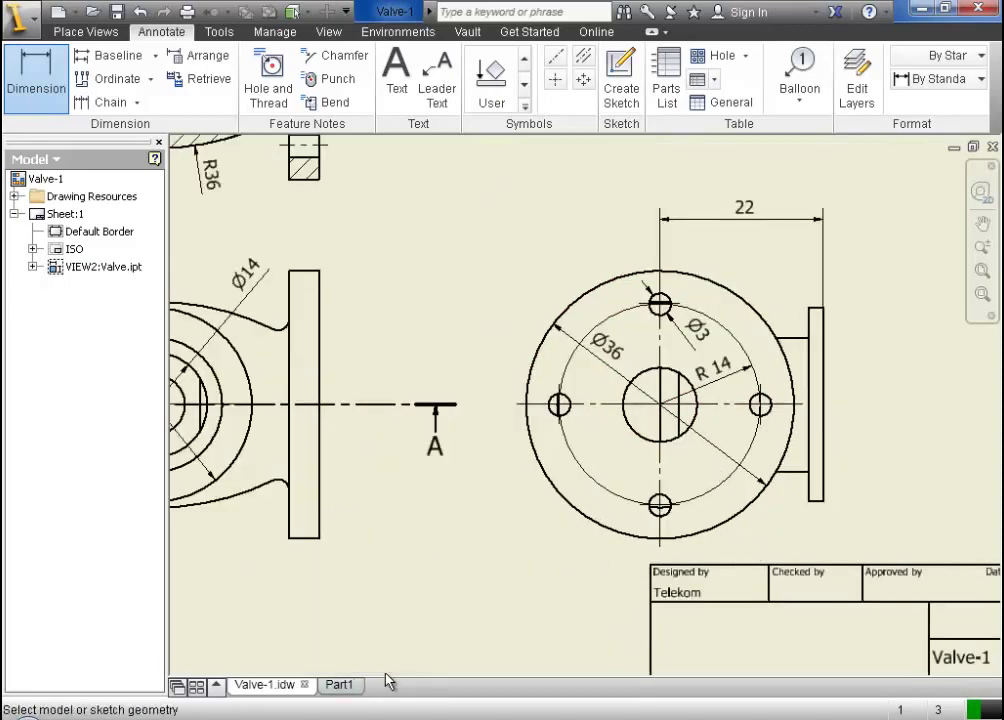
left_click(356, 684)
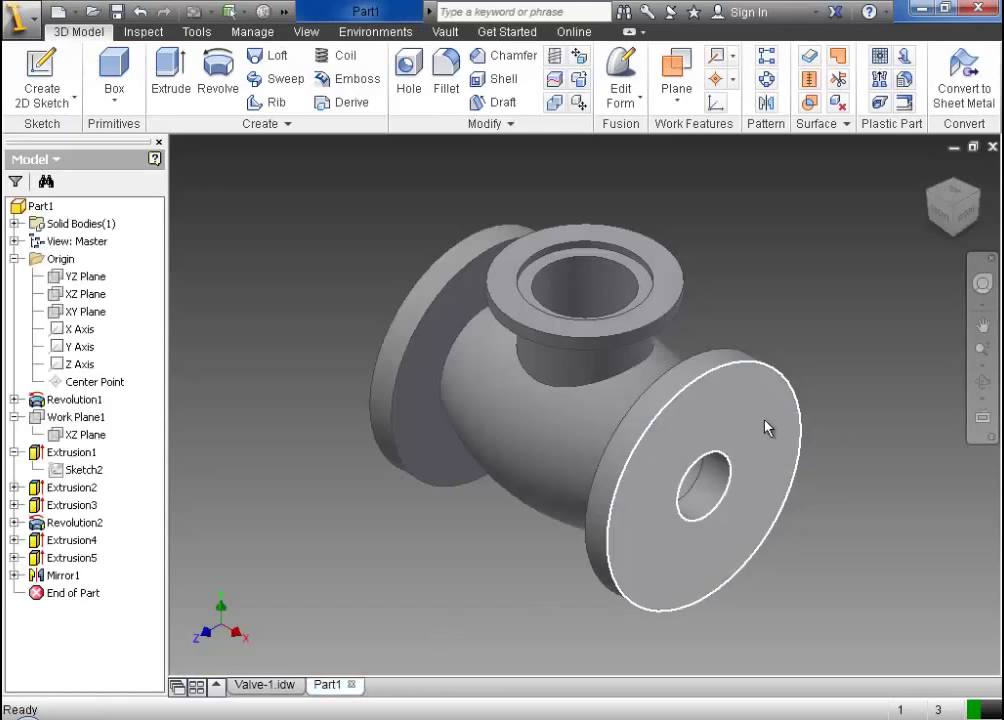
left_click(769, 426)
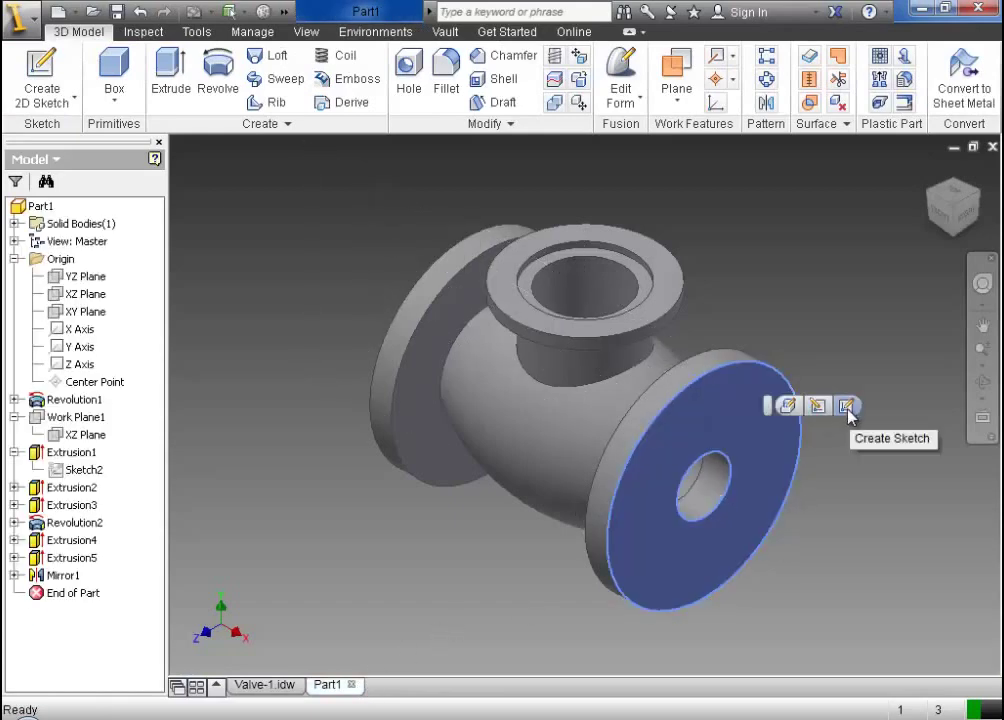
left_click(846, 407)
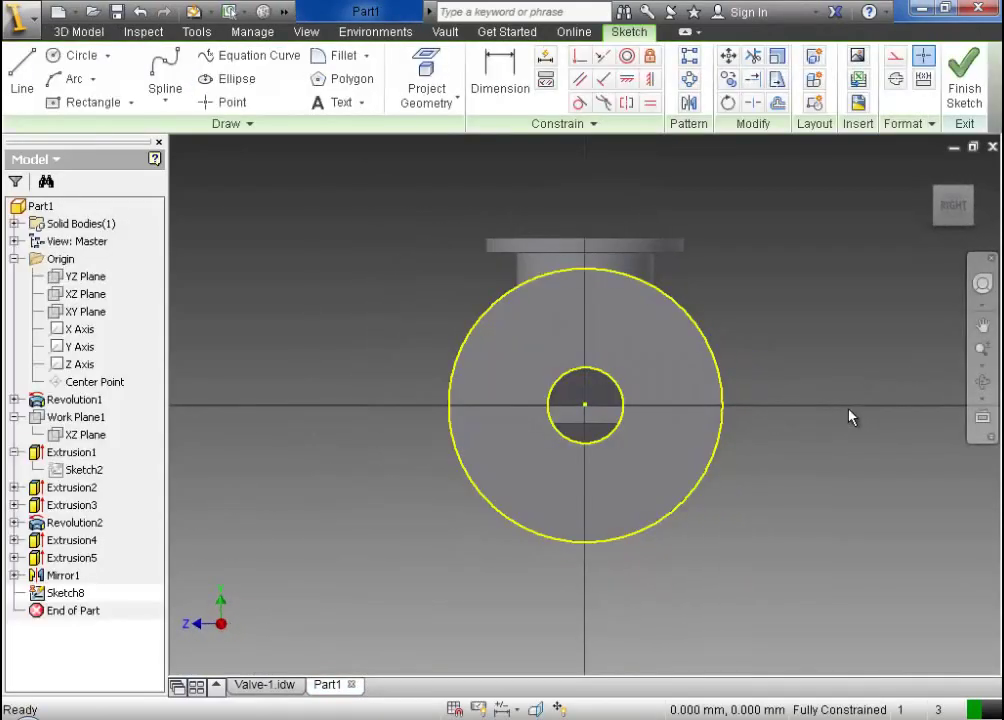
Sketch a circle centred on the end flange's bore and dimension its diameter to 28 mm
left_click(75, 55)
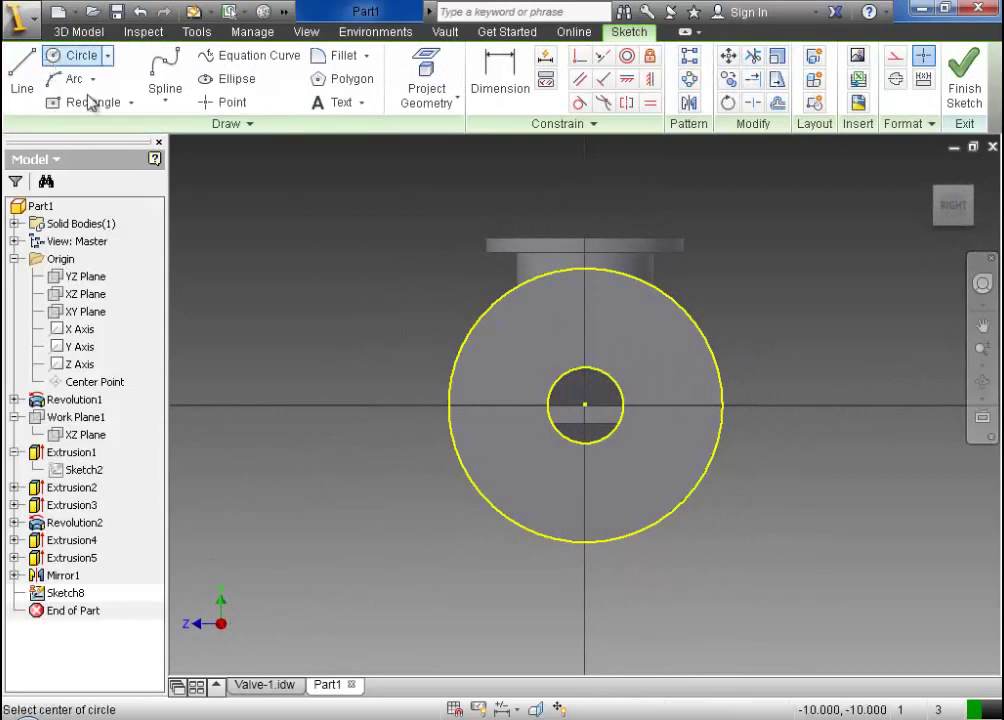
left_click(585, 405)
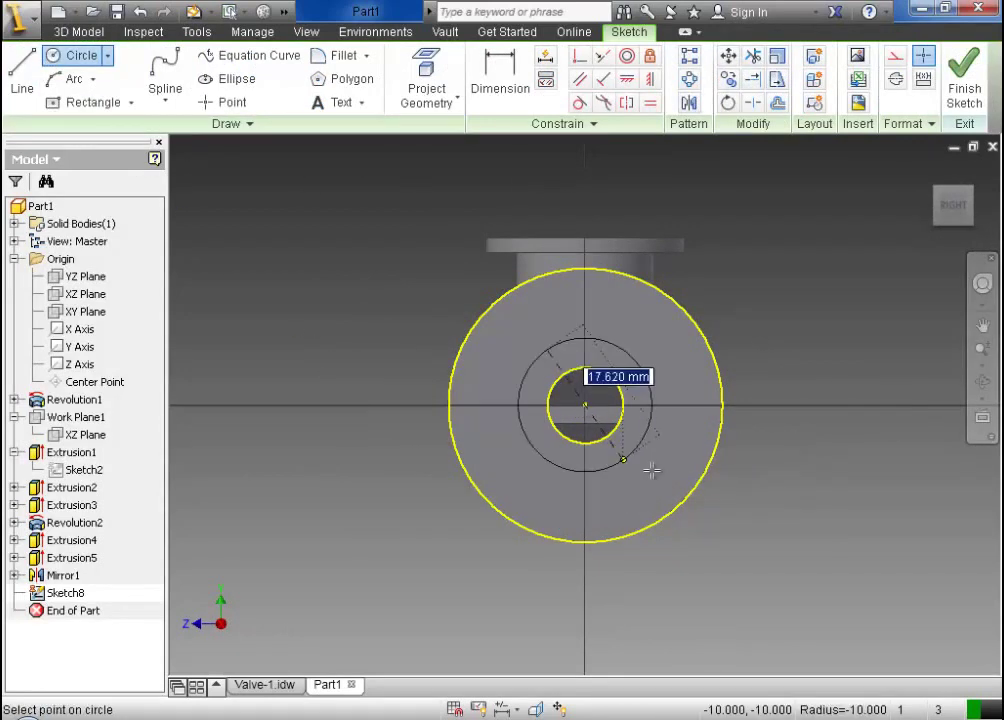
left_click(697, 406)
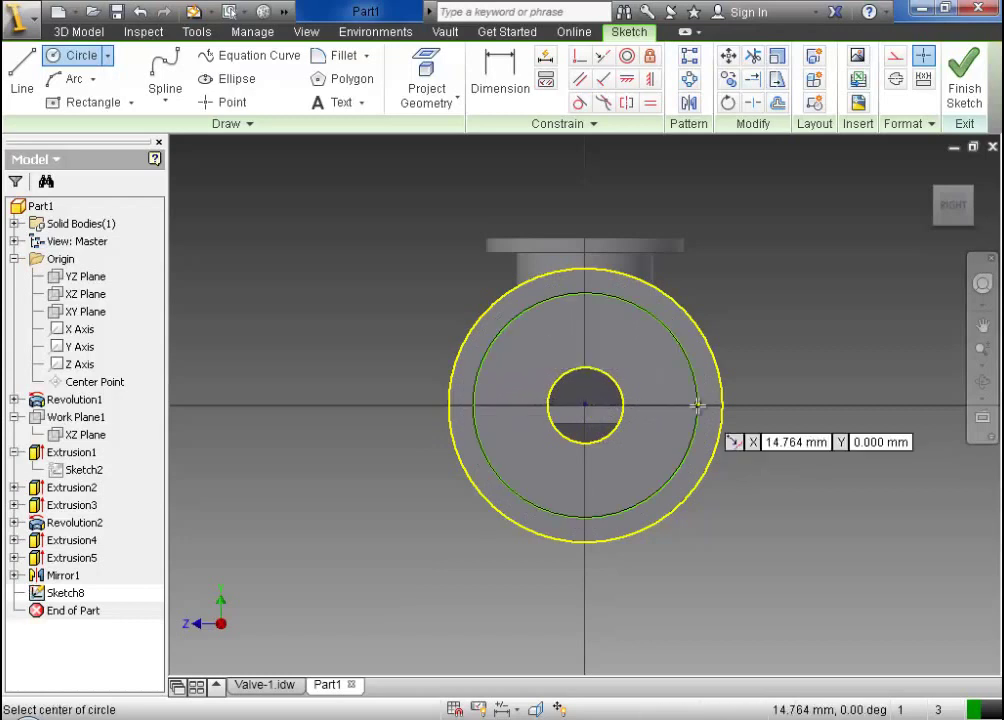
left_click(490, 82)
left_click(497, 341)
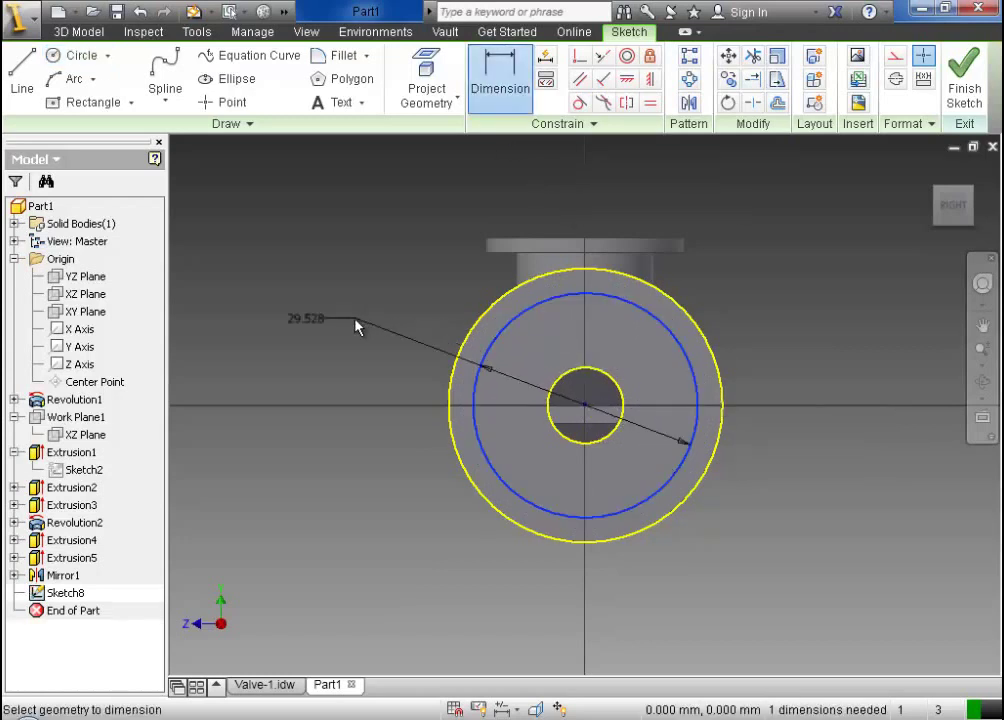
left_click(357, 325)
type("28")
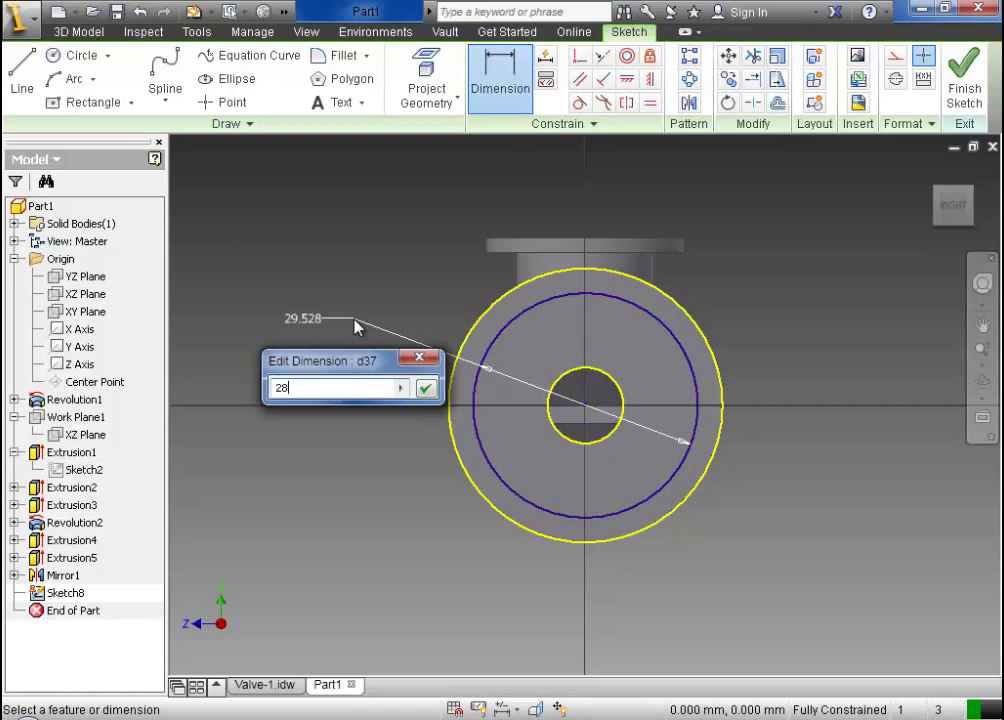
left_click(425, 388)
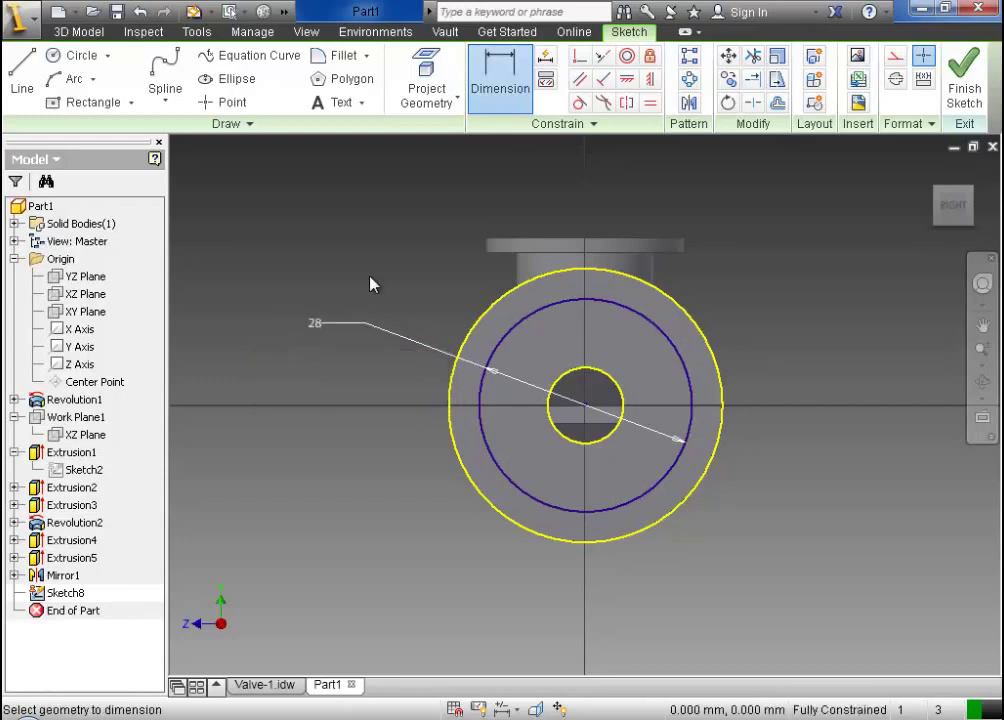
Draw a horizontal line about 24.4 mm long from the flange centre past its outer edge, and make it and the 28 mm circle construction geometry
left_click(22, 75)
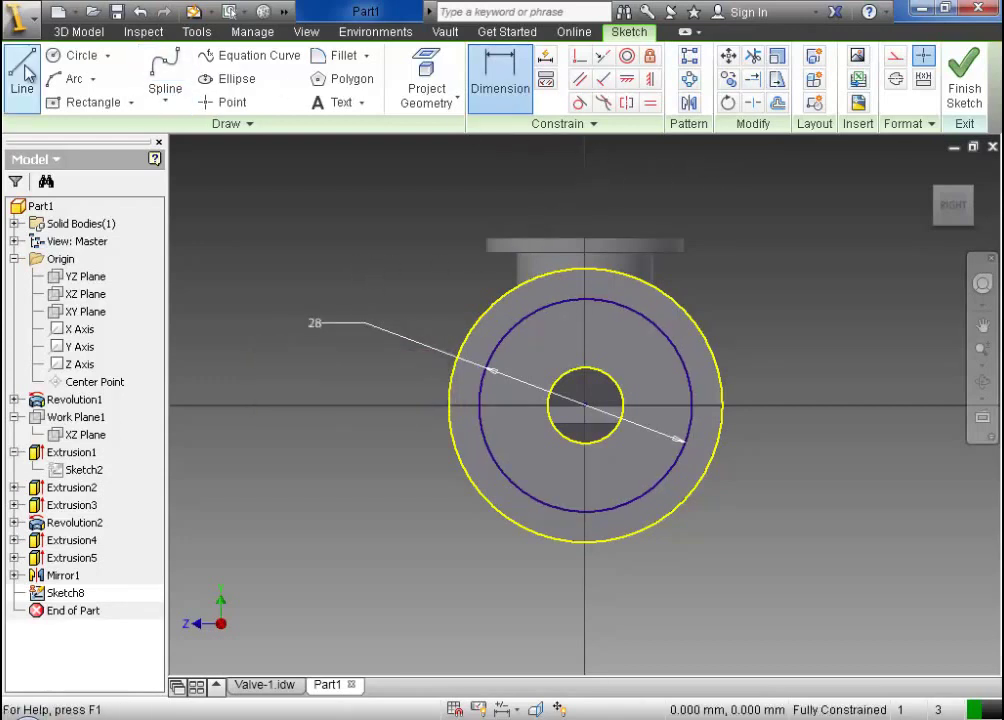
left_click(585, 406)
scroll(771, 406, "up", 4)
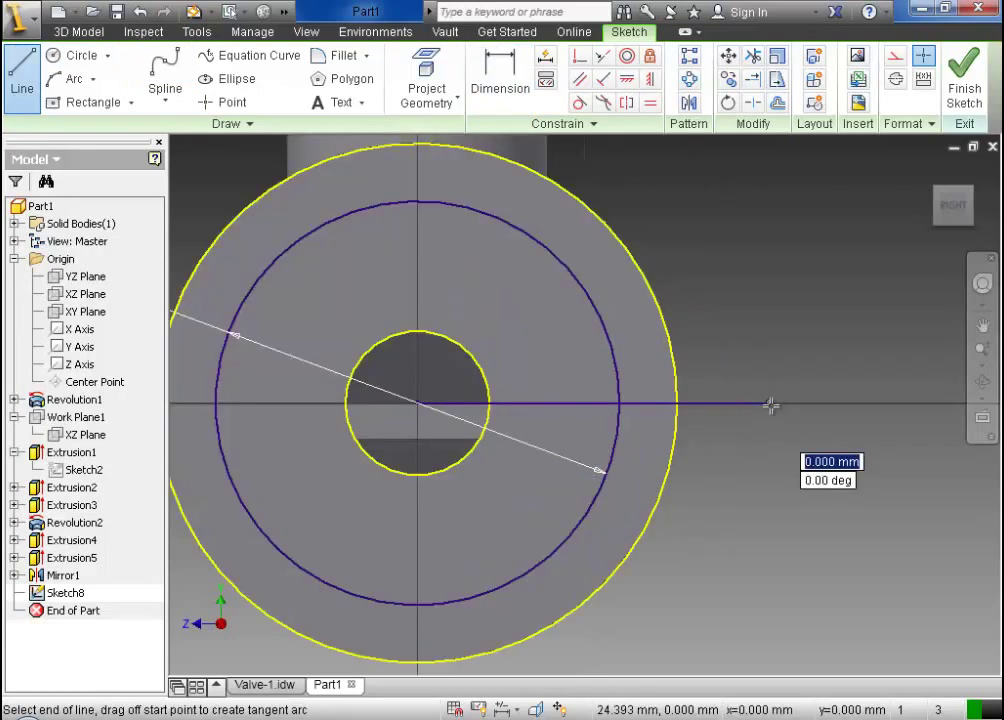
scroll(771, 406, "down", 3)
key("Escape")
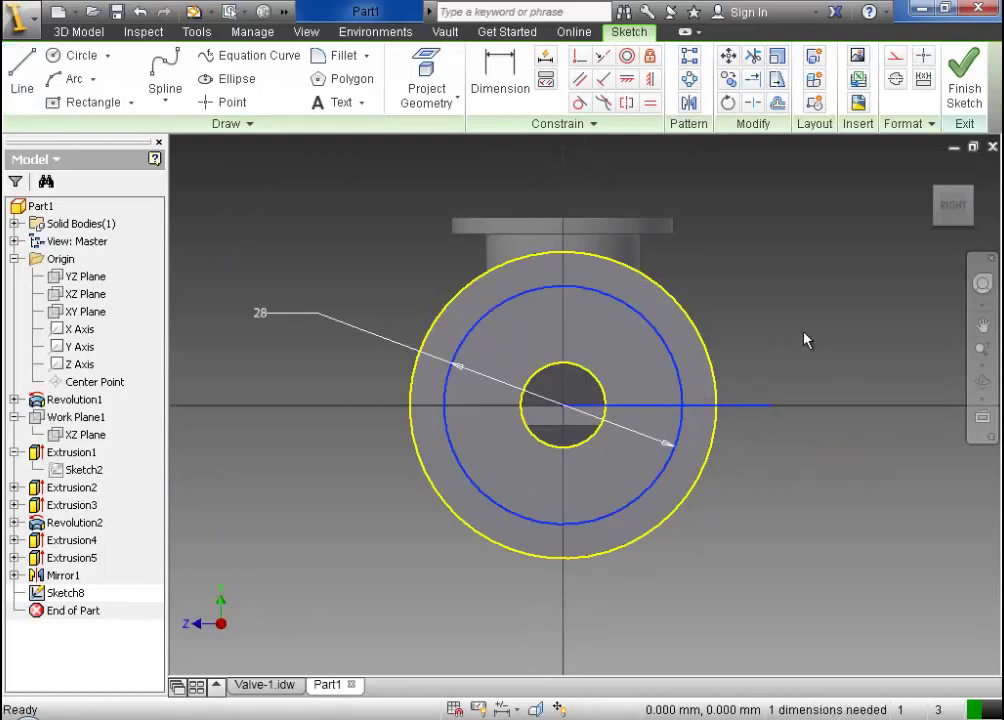
left_click(895, 57)
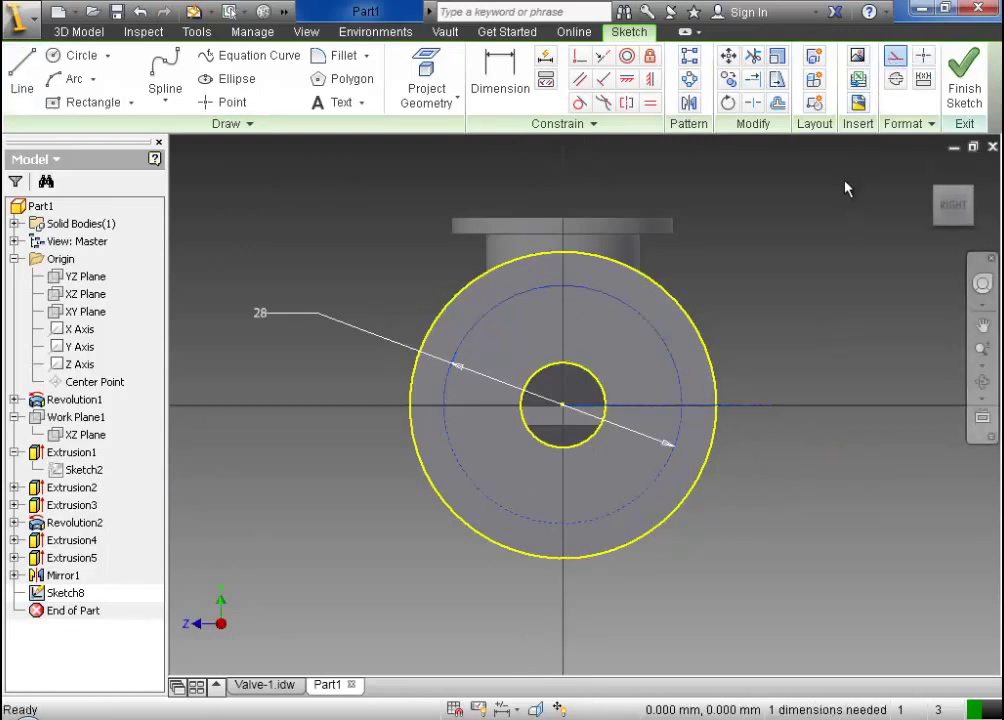
Place a sketch point on the flange face just outside the 28 mm construction circle, slightly above the horizontal construction line
left_click(226, 102)
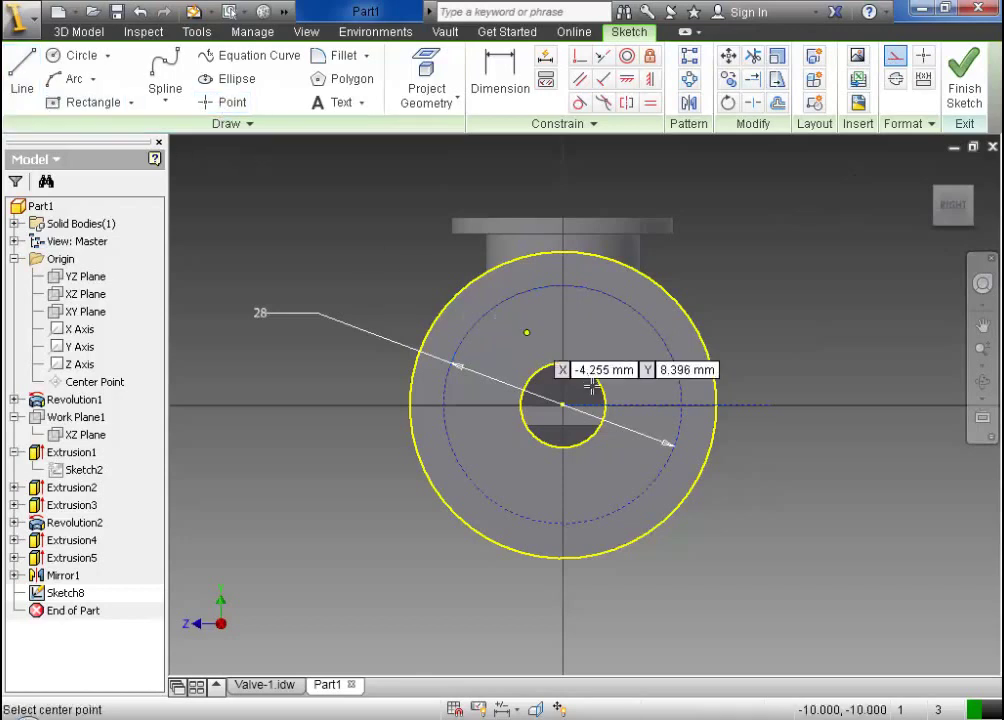
left_click(693, 383)
key("Escape")
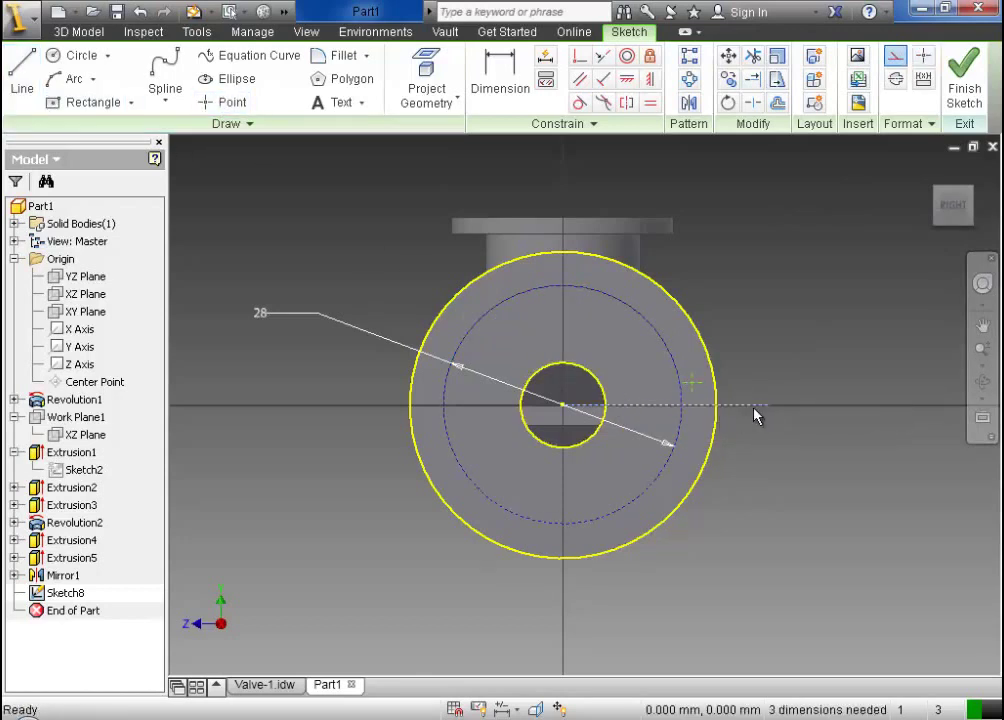
Constrain the sketch point coincident with the 28 mm construction circle and the horizontal construction line, and finish the sketch
scroll(716, 385, "up", 3)
scroll(716, 385, "up", 2)
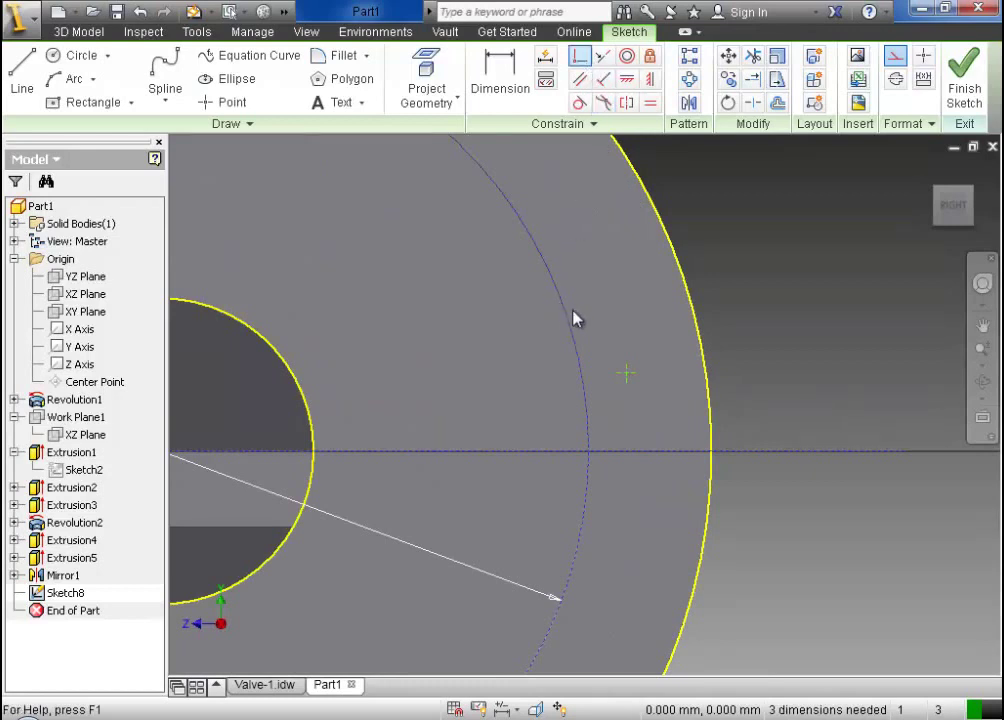
left_click(625, 373)
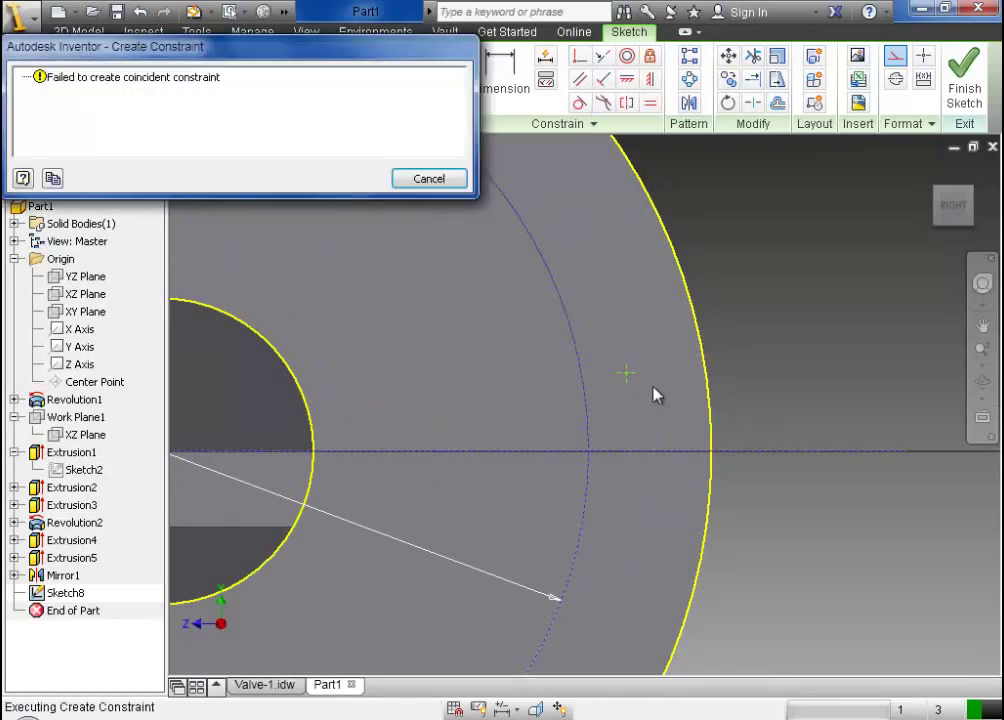
left_click(463, 187)
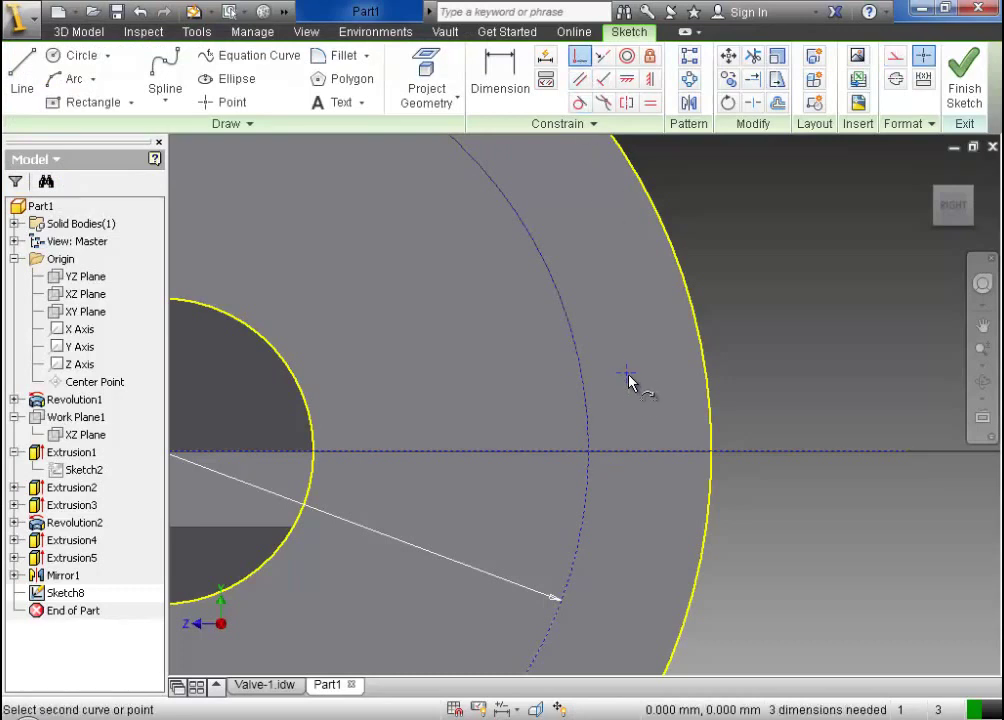
left_click(588, 415)
left_click(639, 450)
right_click(630, 414)
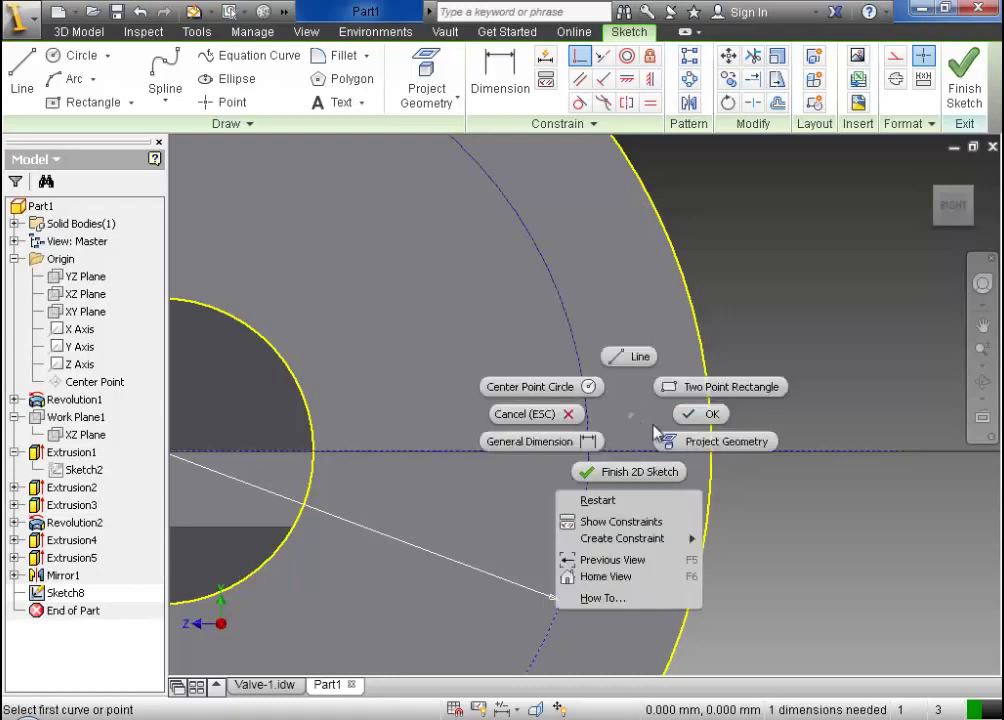
left_click(702, 414)
scroll(695, 426, "down", 3)
scroll(695, 426, "down", 2)
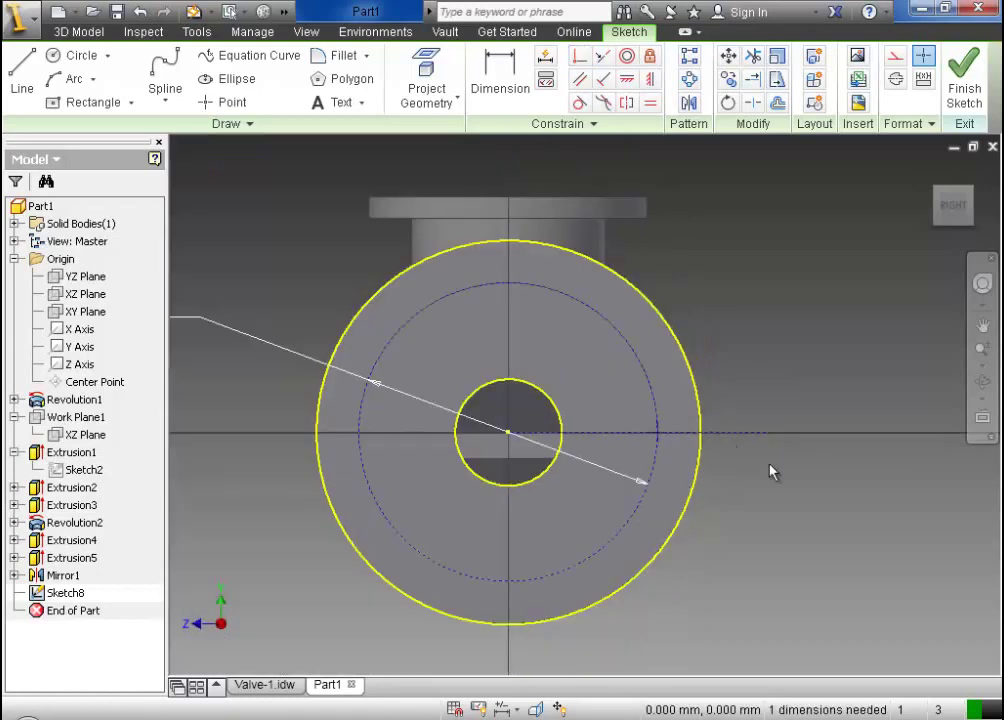
left_click(964, 88)
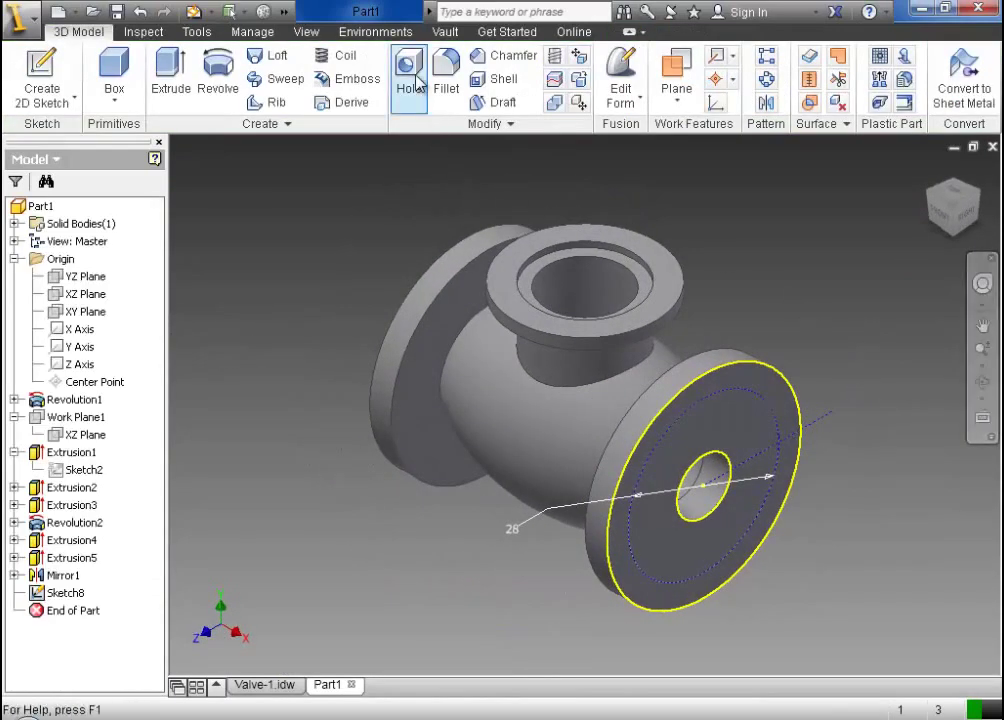
Create a simple 3 mm drilled hole at the sketch point, with termination To the back face of the end flange
left_click(410, 92)
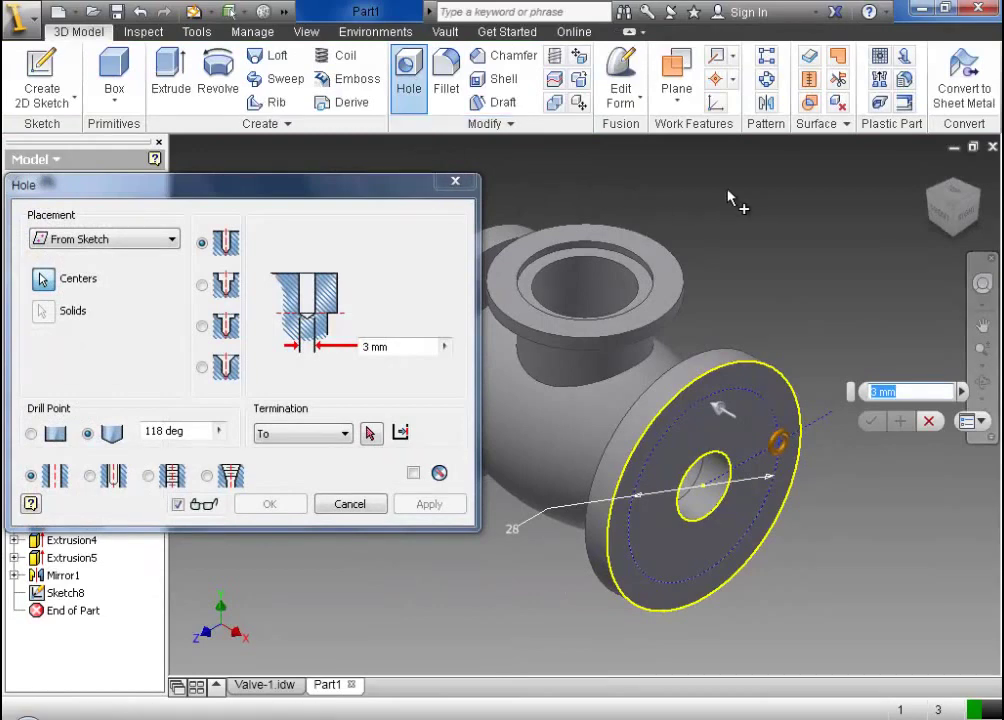
left_click(968, 228)
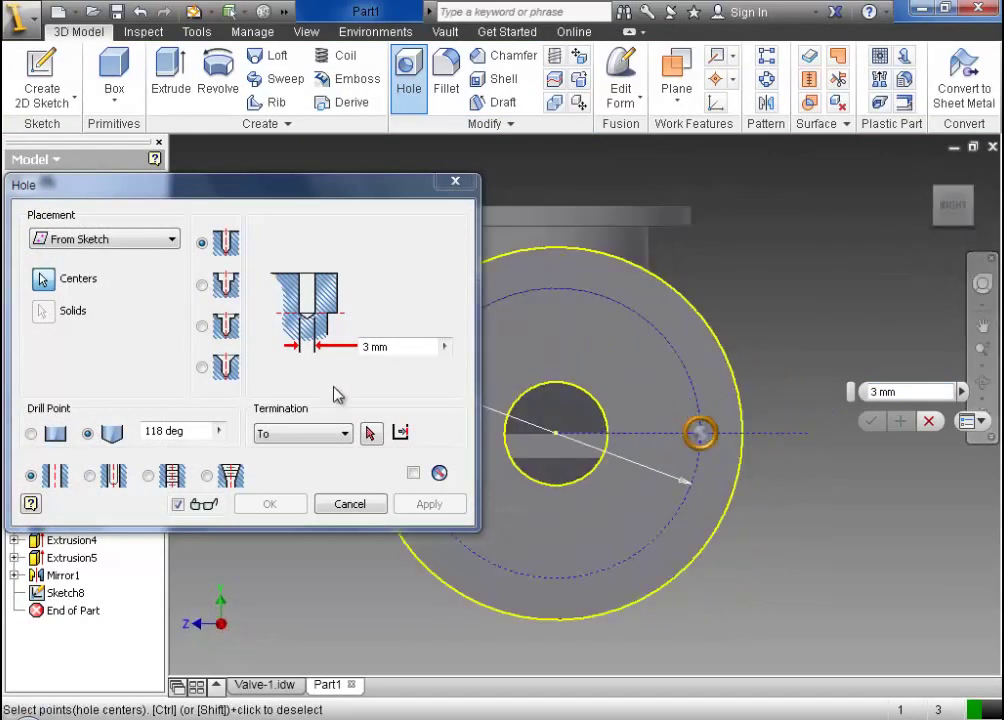
left_click(331, 437)
left_click(332, 440)
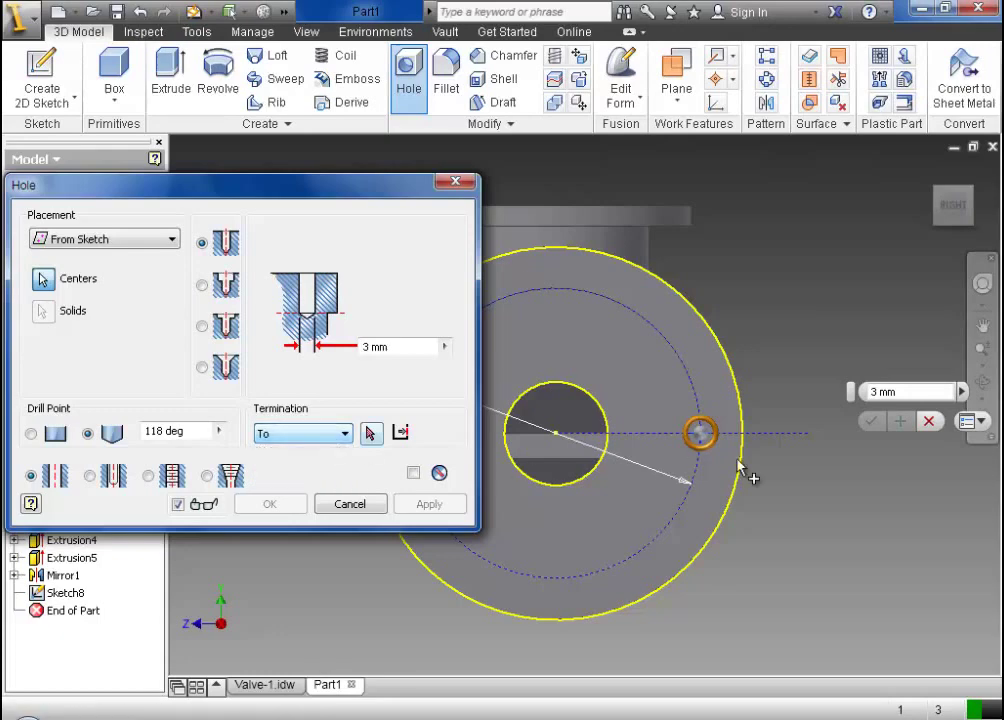
left_click(982, 381)
left_click_drag(692, 431, 700, 470)
left_click_drag(744, 414, 430, 472)
left_click_drag(323, 180, 162, 173)
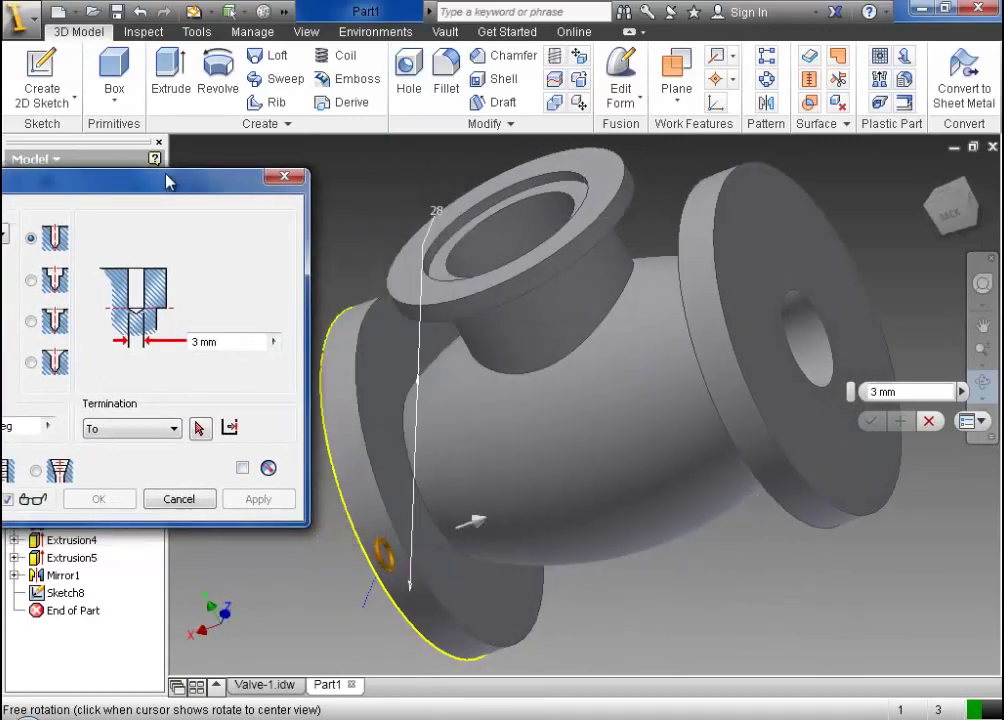
key("Escape")
left_click(160, 430)
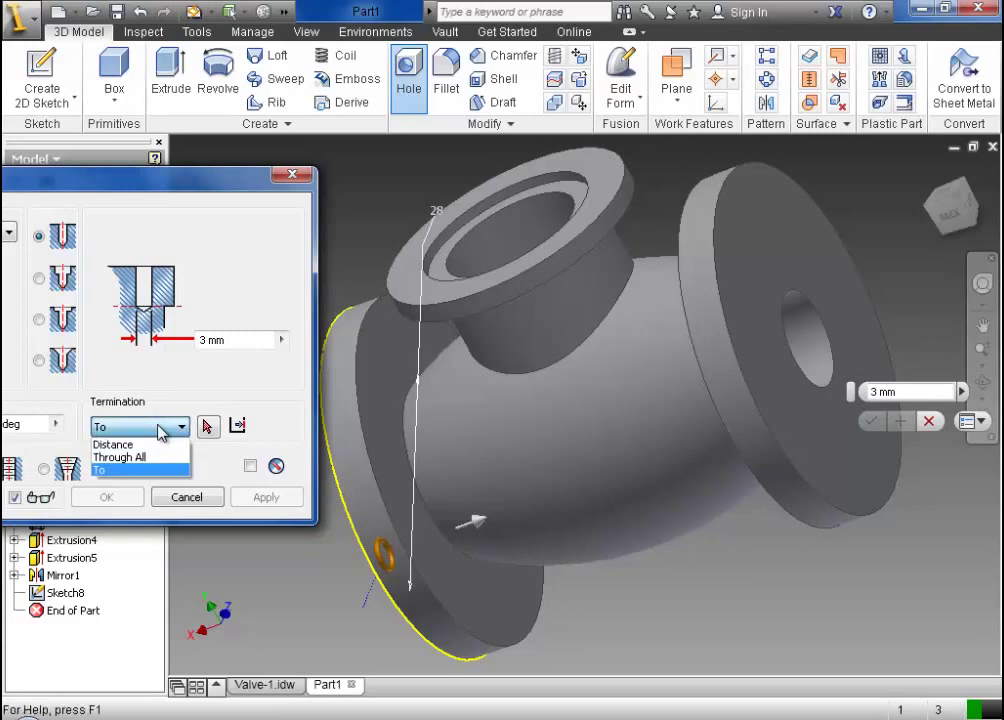
left_click(160, 472)
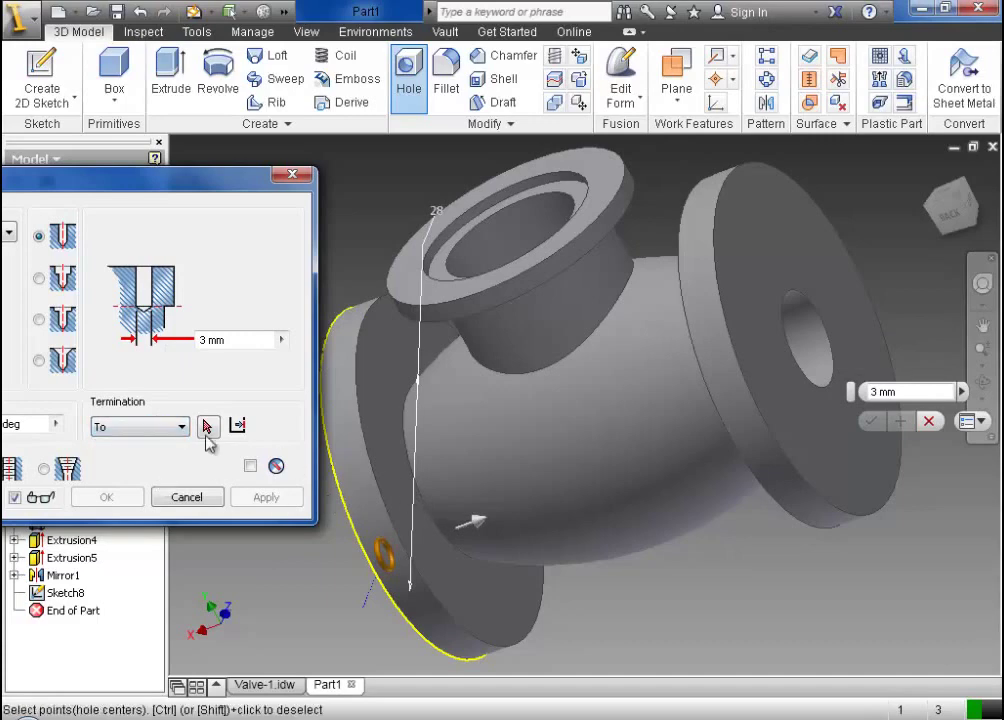
left_click(180, 427)
left_click(160, 436)
left_click(207, 426)
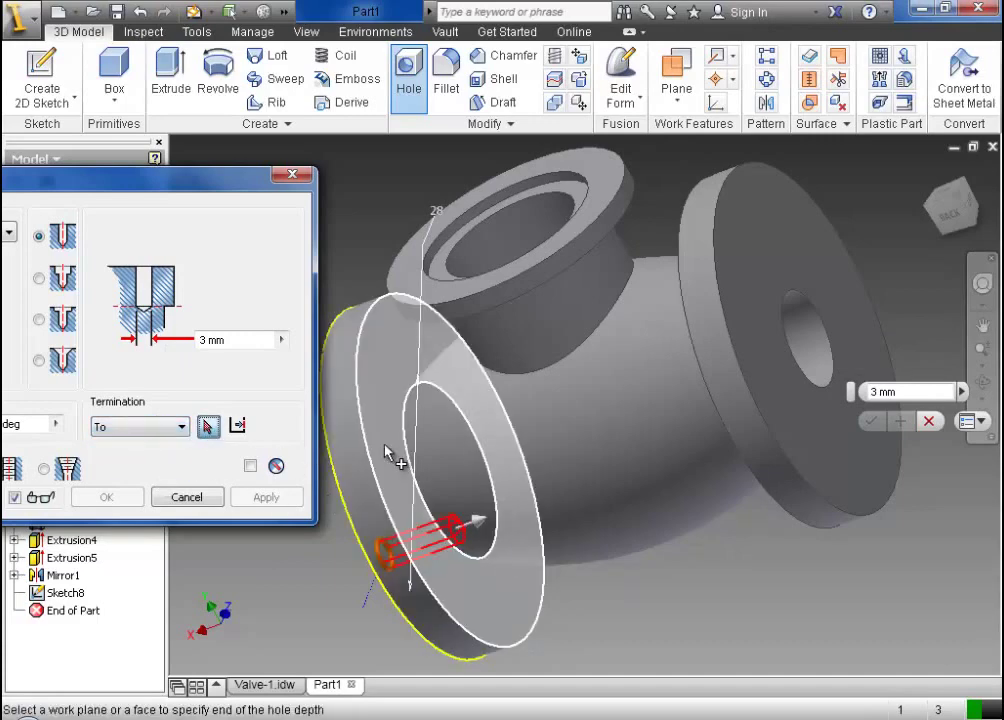
left_click(388, 453)
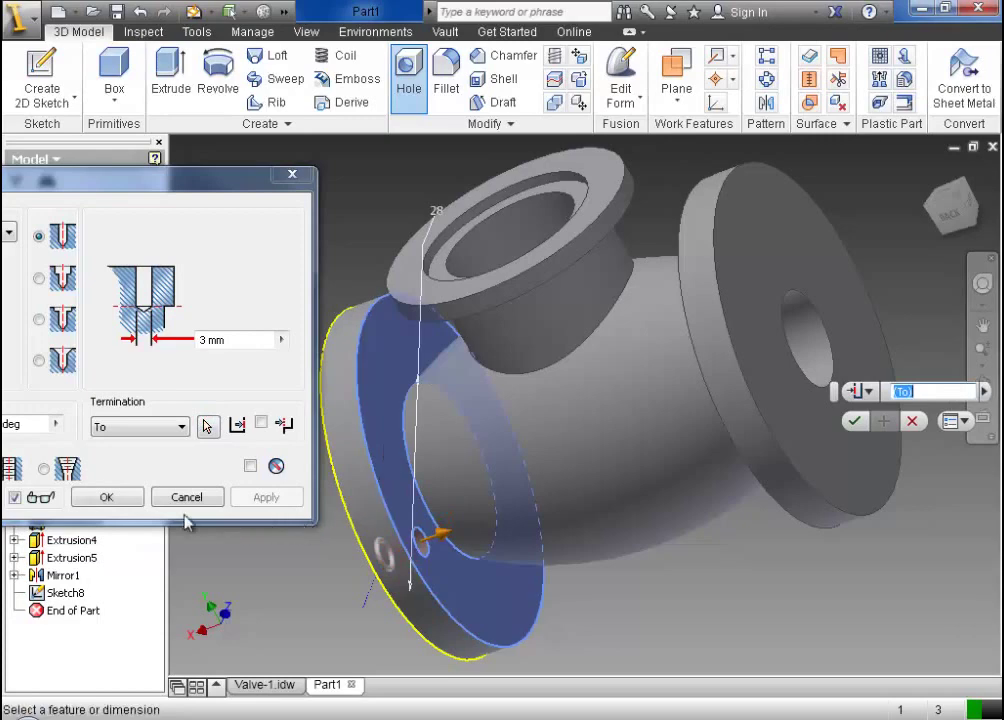
left_click(108, 497)
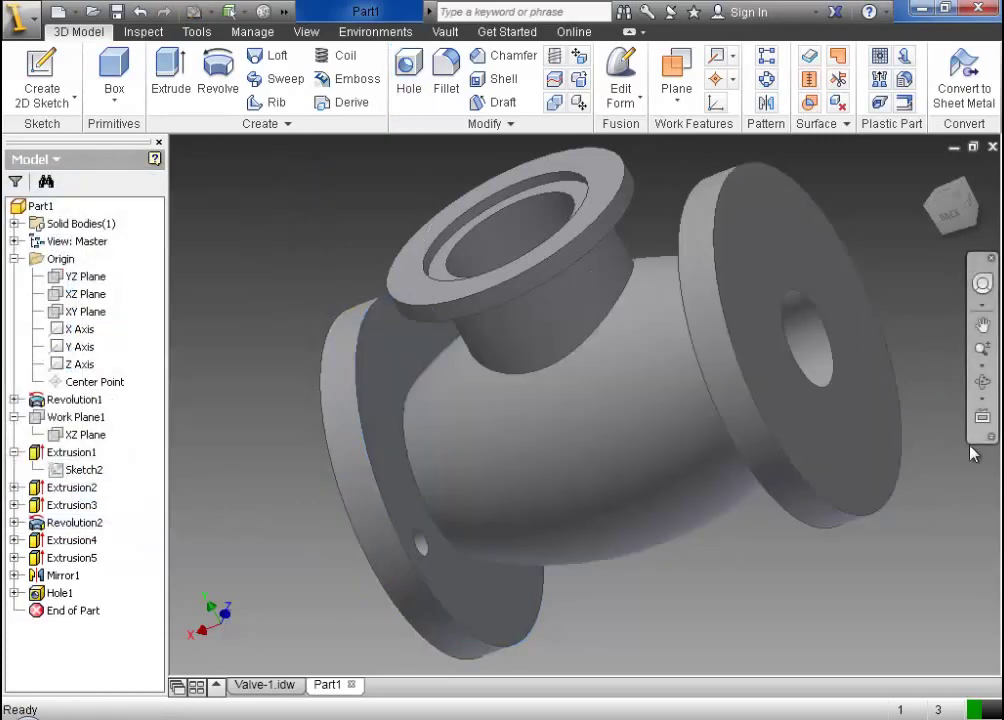
Circular-pattern the 3 mm bolt hole about the flange bore's axis with 4 occurrences over 360 deg
left_click(990, 390)
left_click_drag(647, 426, 660, 259)
key("Escape")
left_click(929, 170)
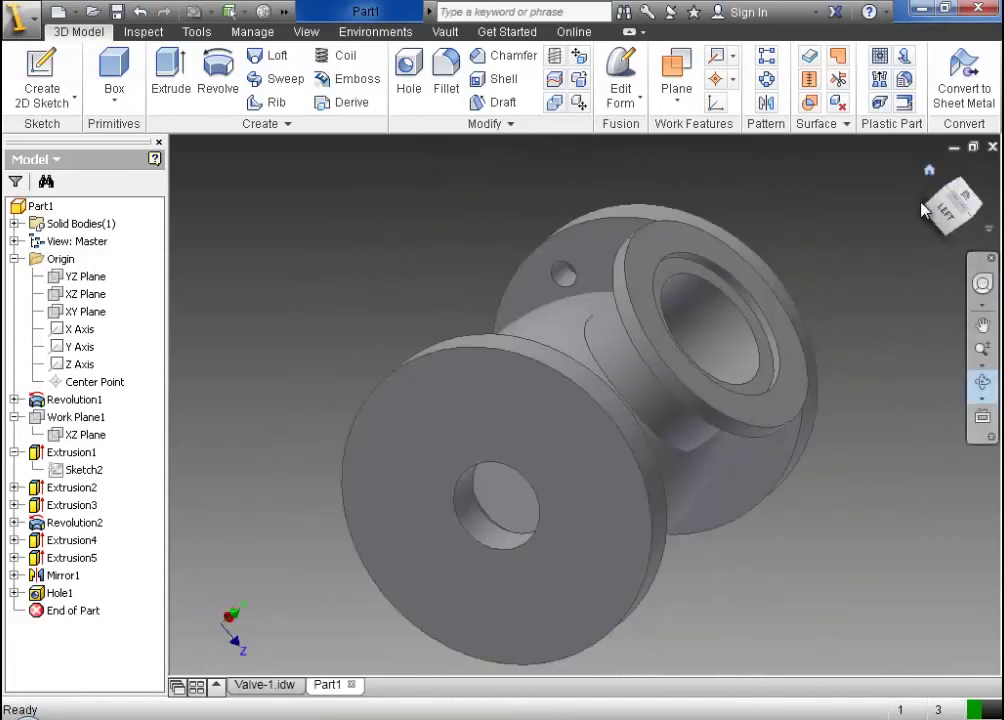
key("F4")
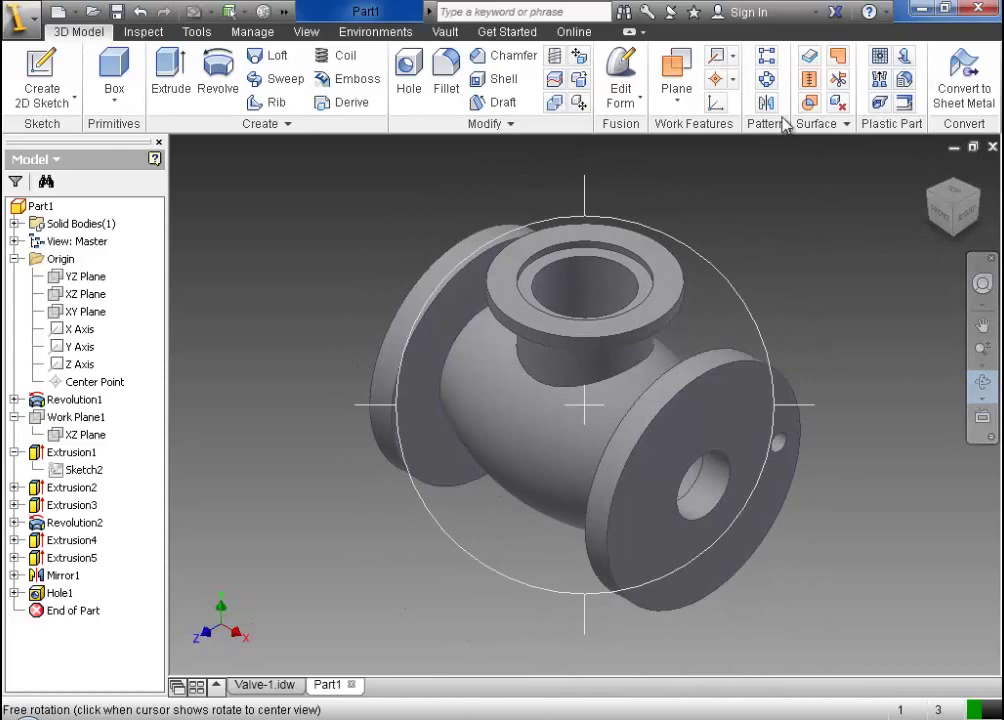
left_click(768, 82)
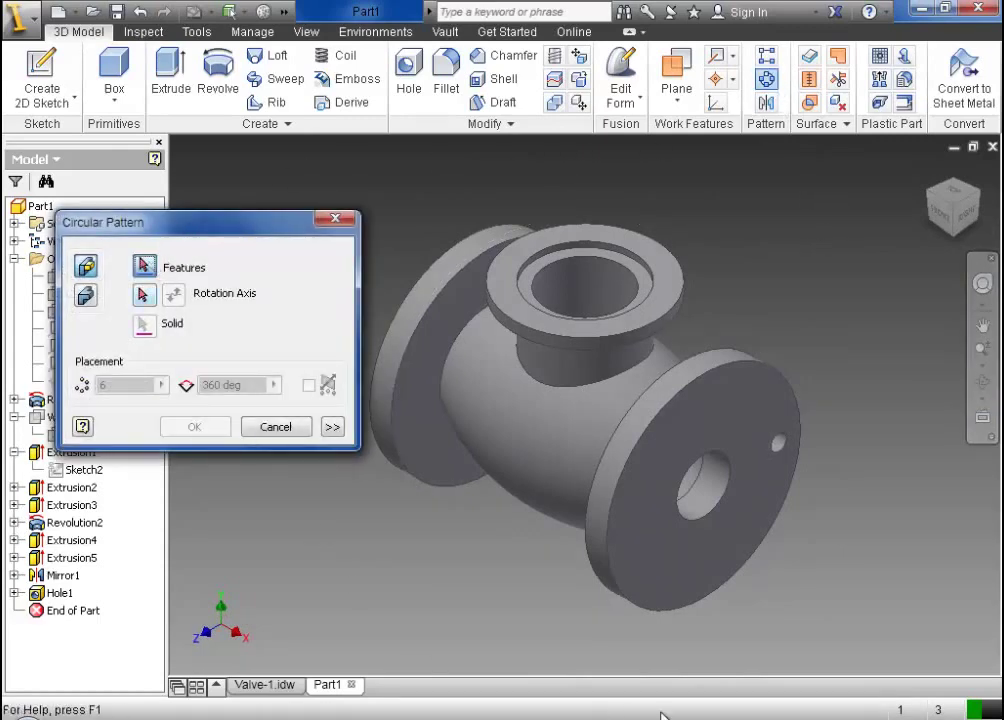
left_click(780, 442)
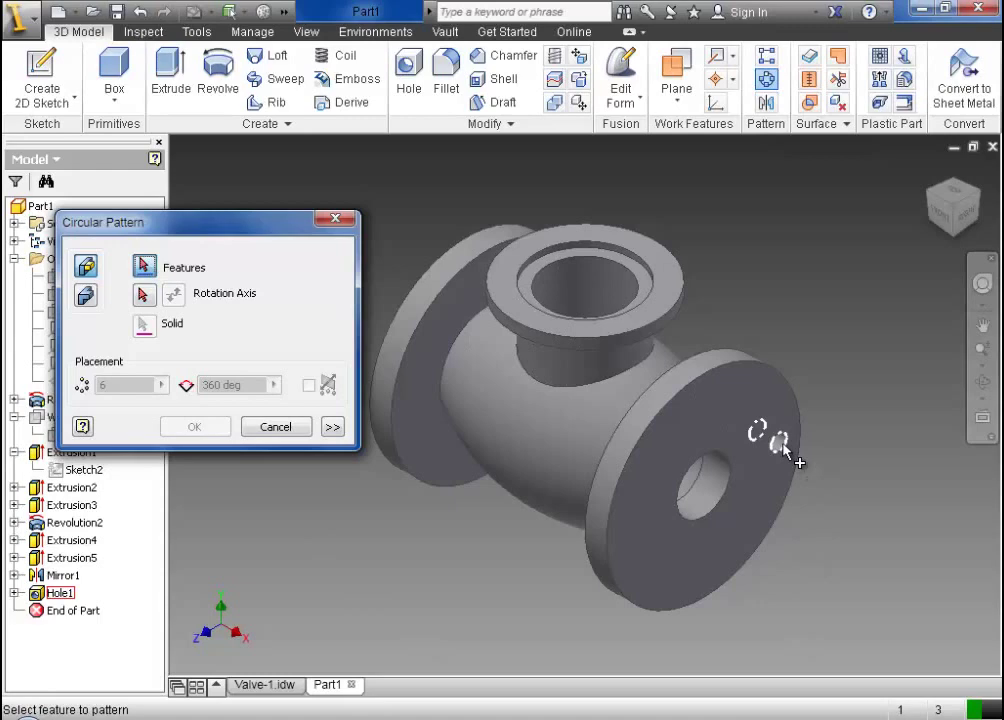
left_click(146, 296)
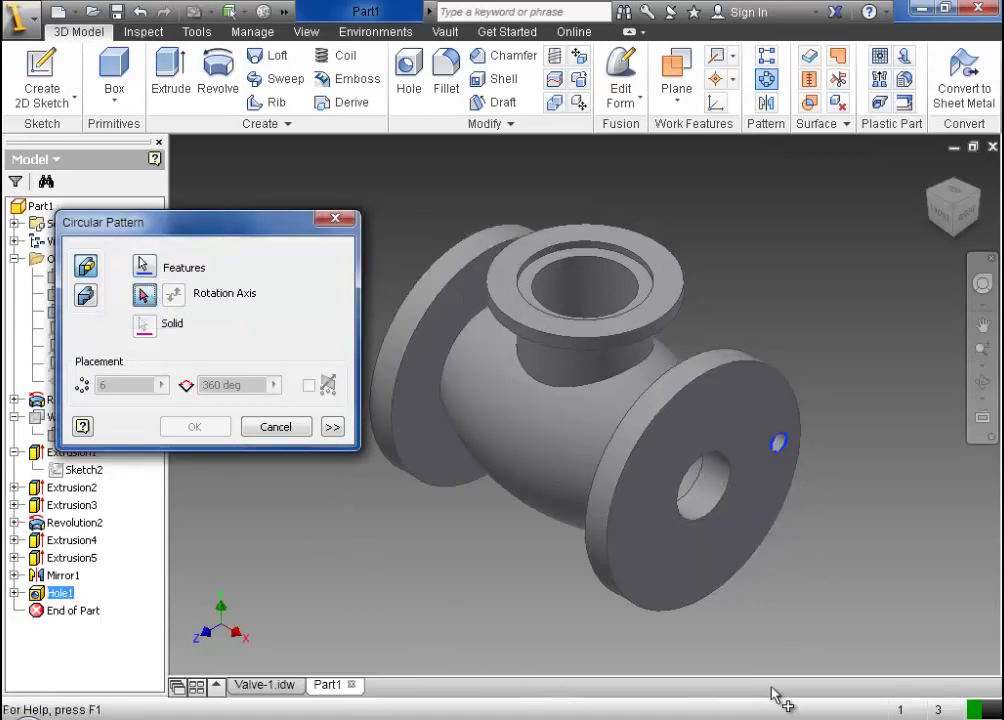
left_click(724, 488)
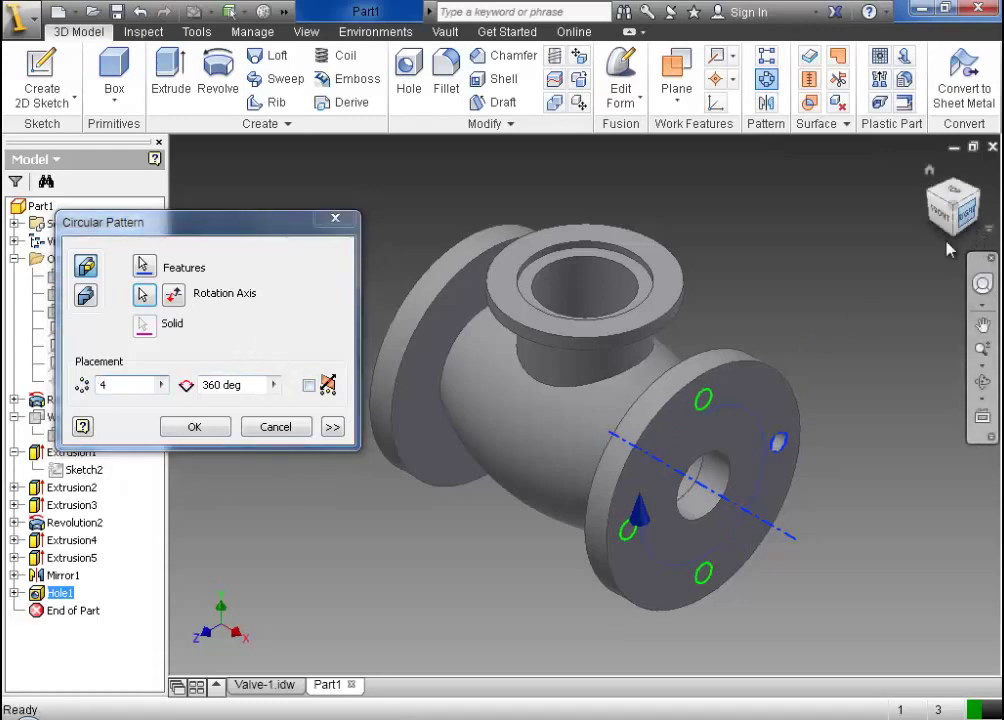
left_click(963, 214)
scroll(597, 326, "up", 3)
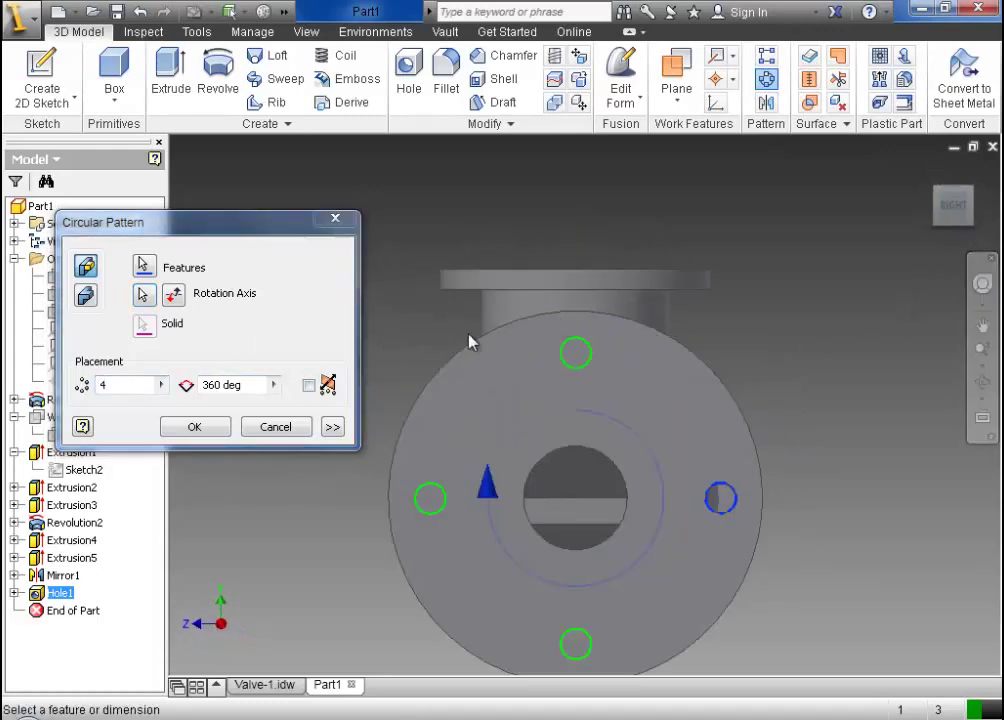
left_click(195, 427)
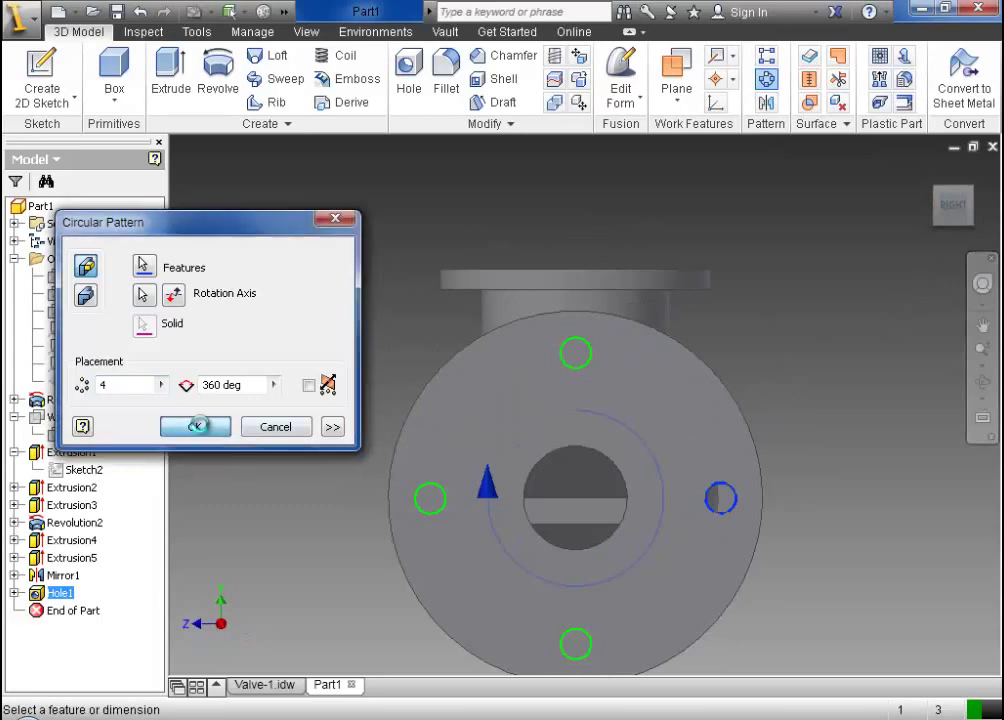
Inspect the patterned bolt holes on the end flange from different angles and restore the home view
left_click(929, 170)
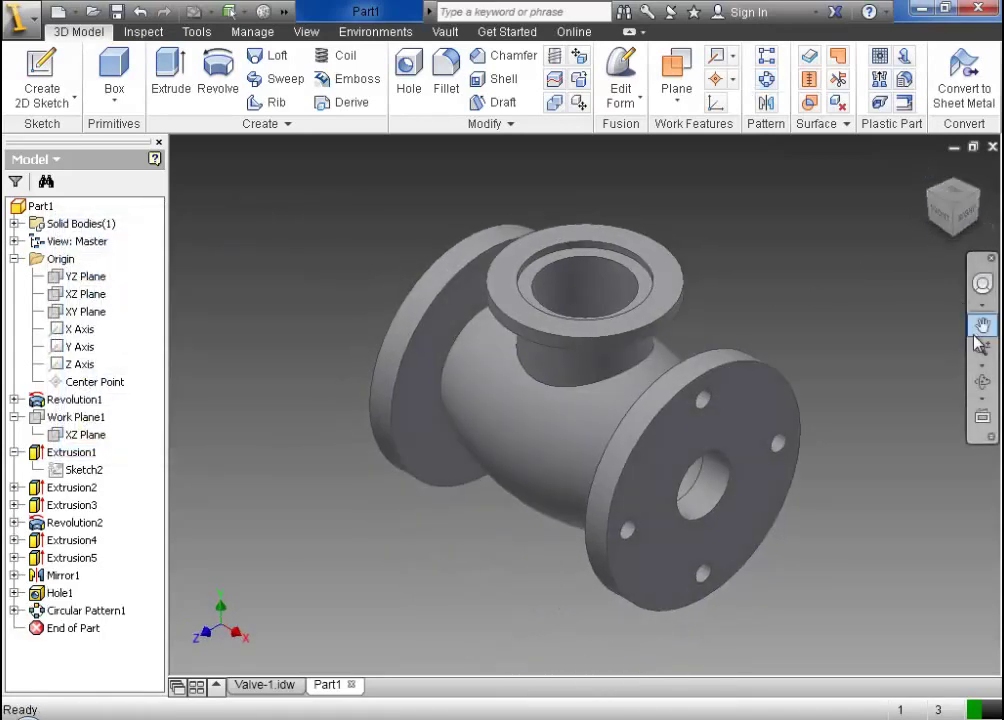
left_click(982, 381)
left_click_drag(740, 500, 408, 384)
left_click(929, 170)
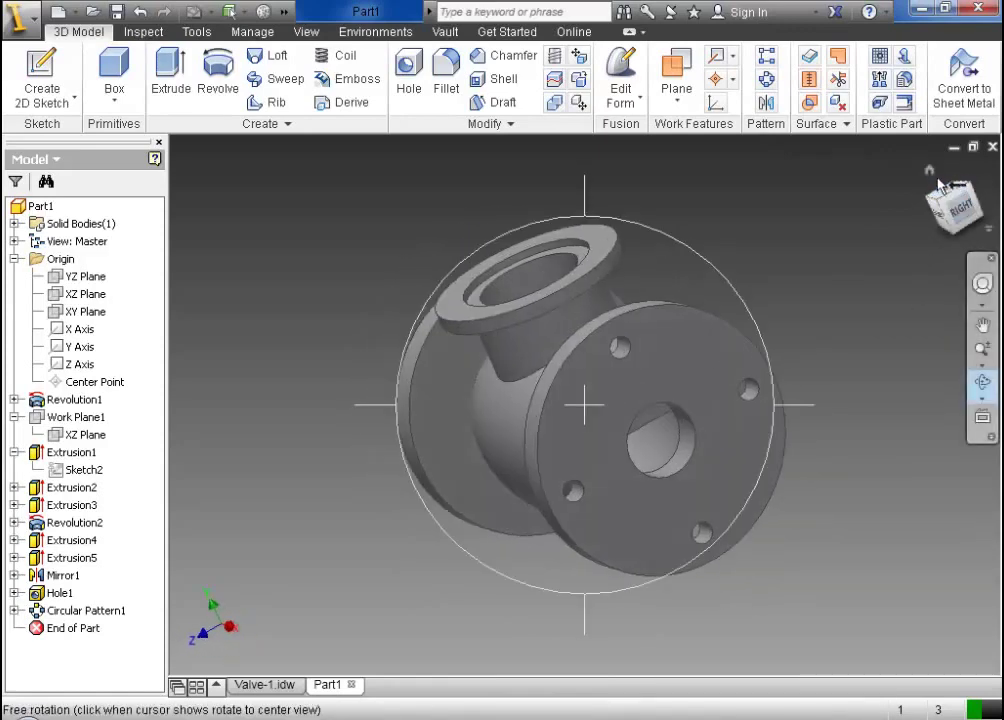
key("Escape")
key("F4")
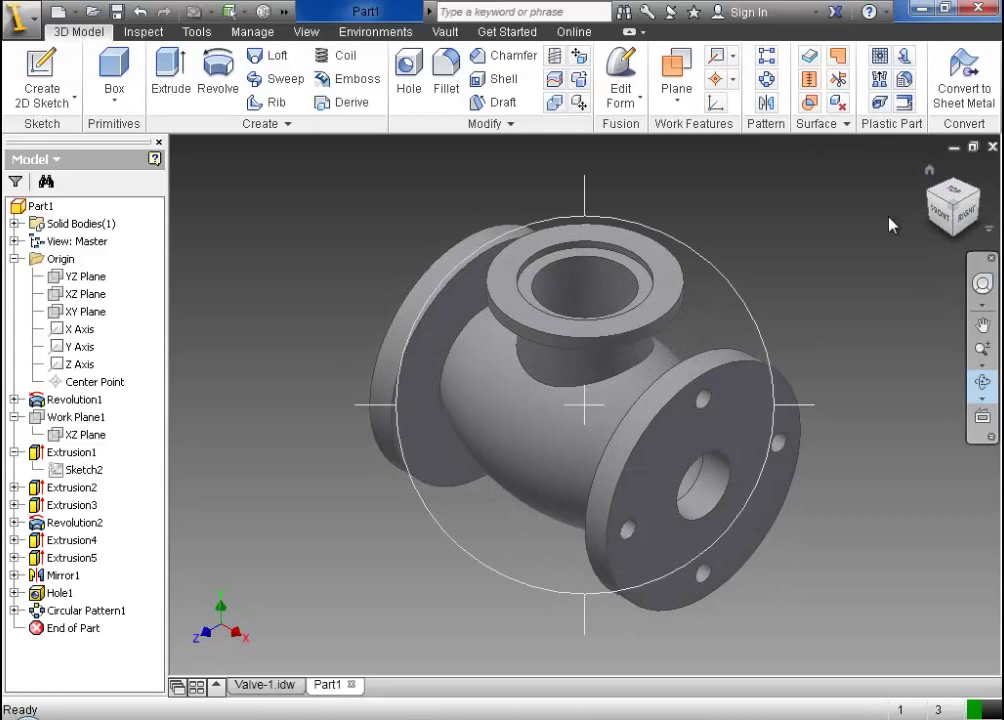
left_click_drag(896, 224, 795, 139)
Mirror the 3 mm bolt hole and its circular pattern across the YZ plane onto the opposite end flange
left_click(767, 103)
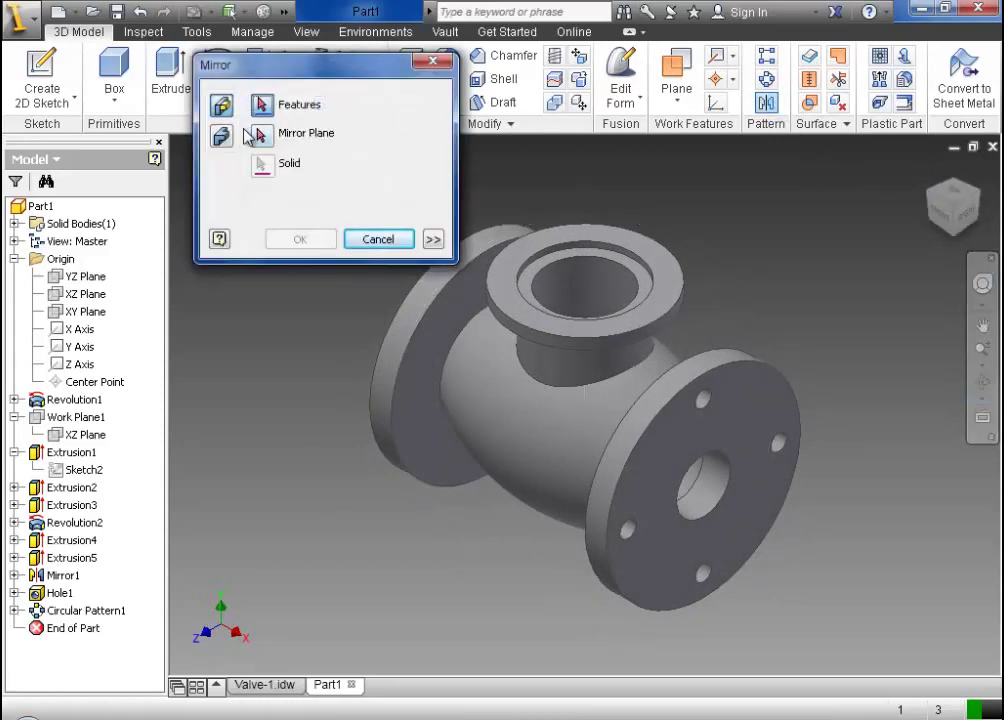
left_click(781, 449)
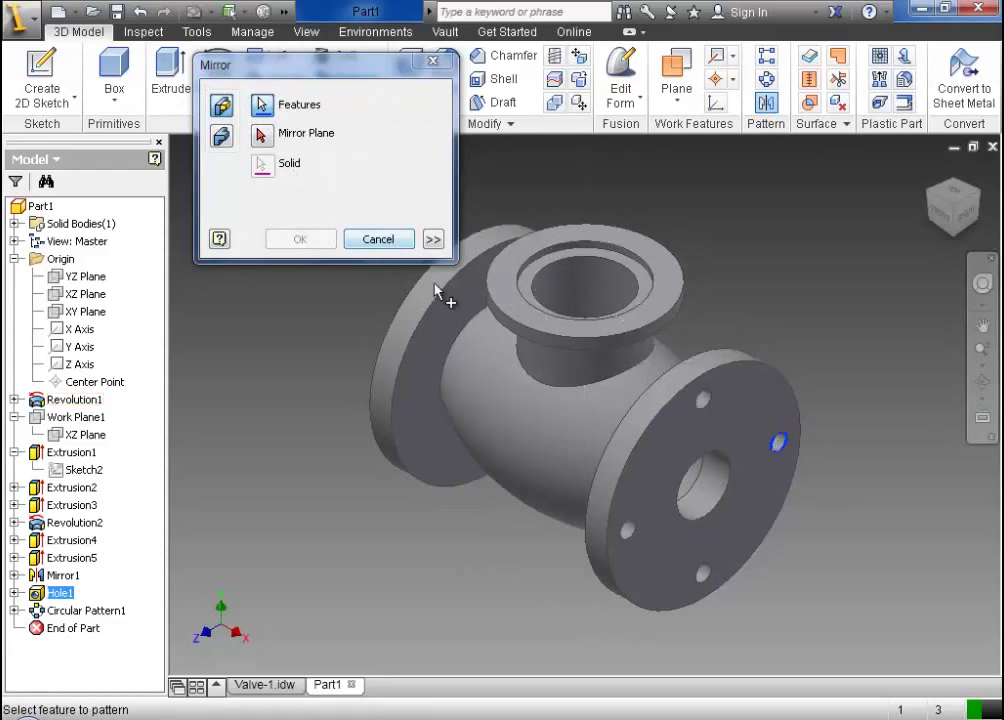
left_click(745, 355)
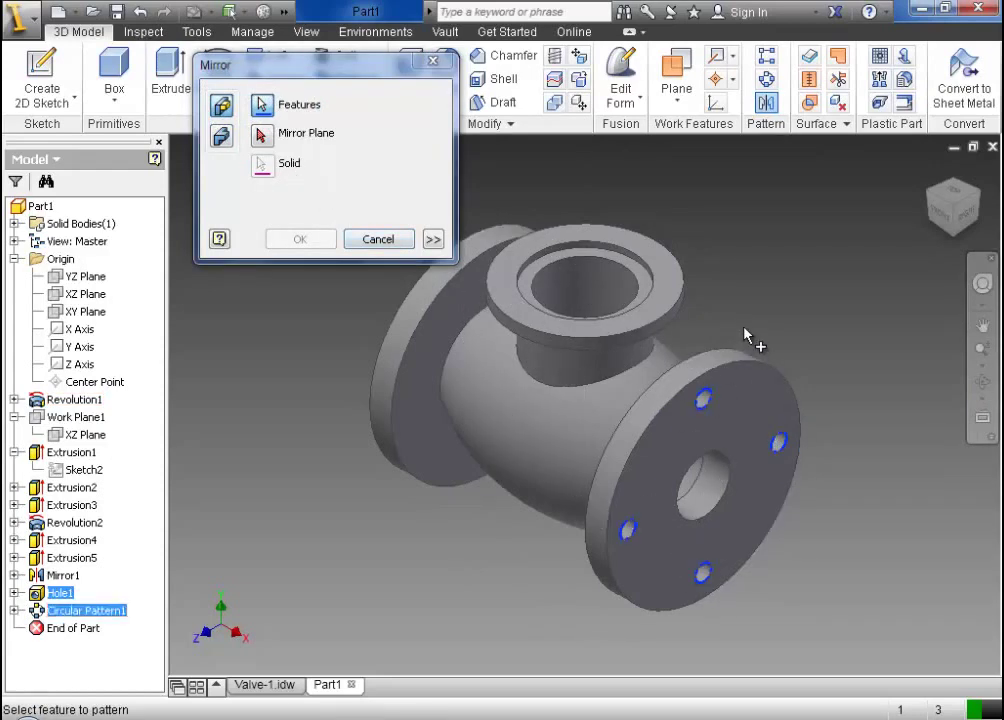
left_click(261, 138)
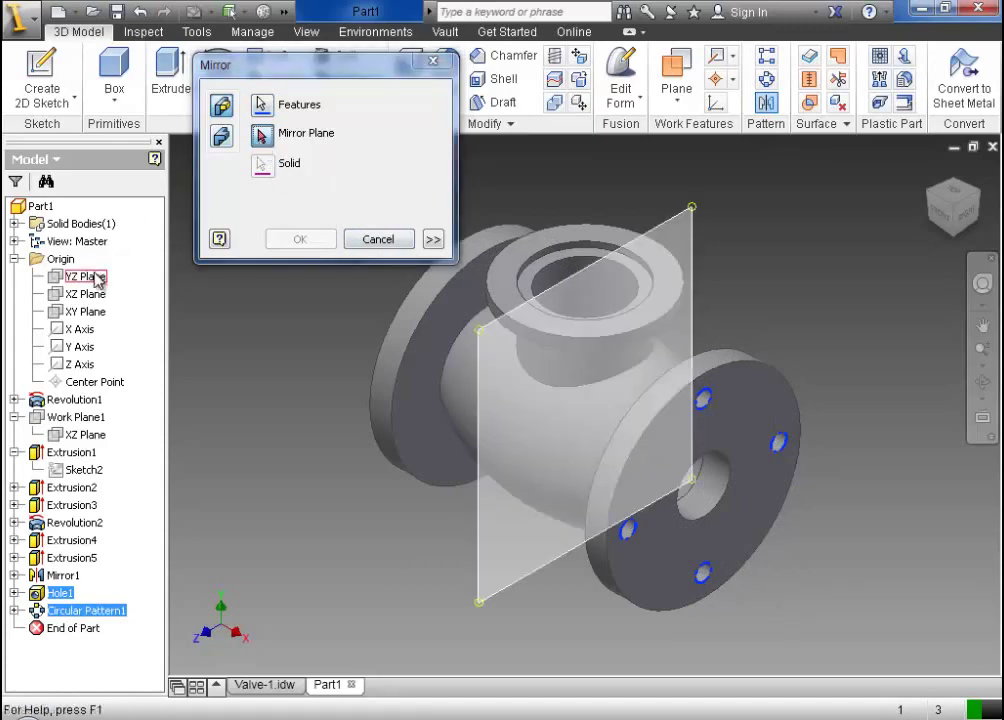
left_click(95, 278)
left_click(982, 381)
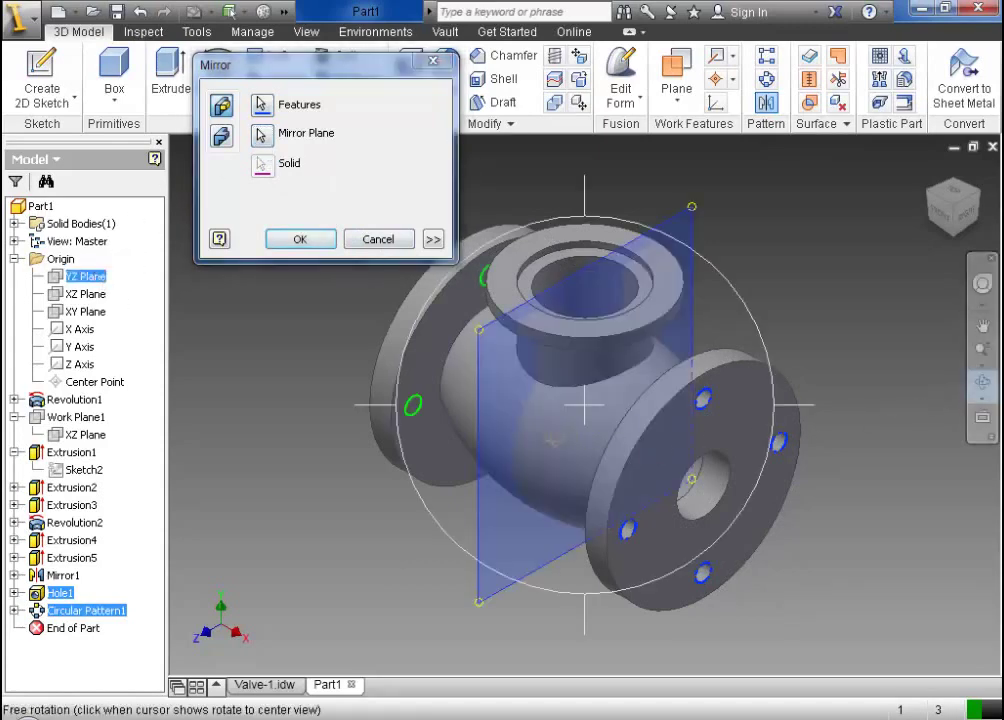
left_click_drag(770, 300, 749, 161)
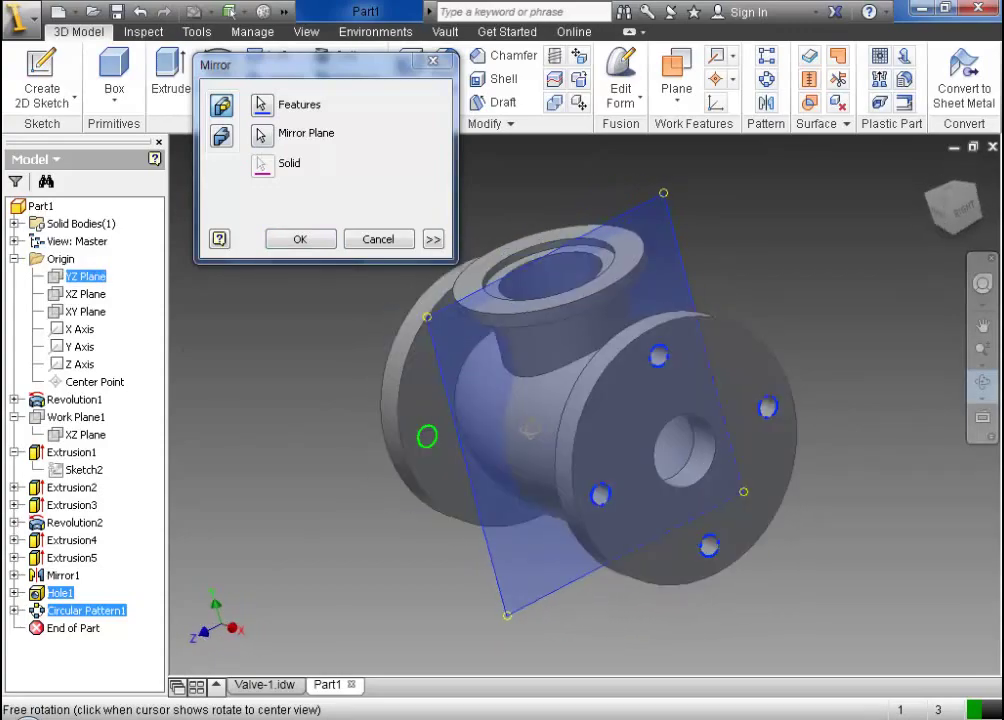
left_click(321, 248)
Inspect the mirrored bolt holes on the opposite end flange by orbiting the valve body
left_click(980, 384)
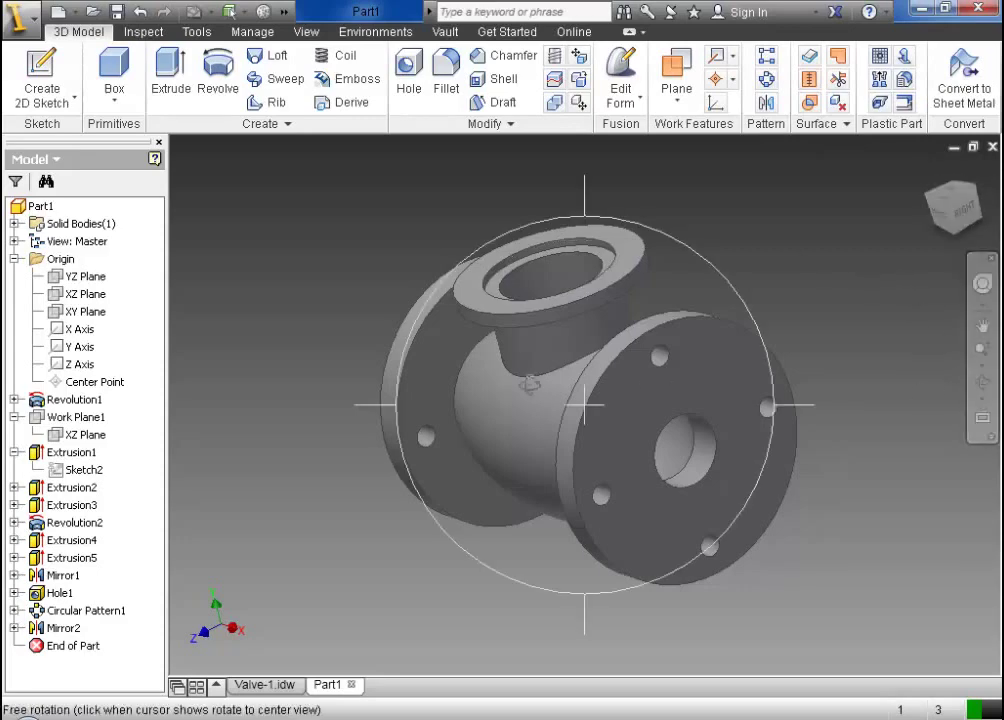
left_click_drag(528, 386, 558, 354)
key("Escape")
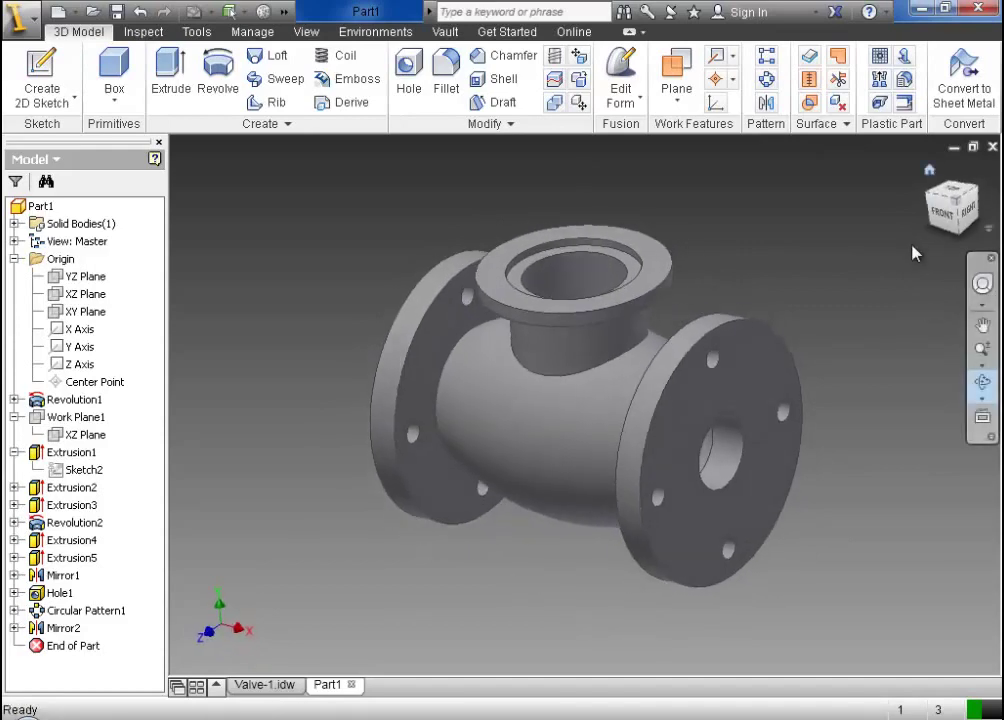
key("F4")
left_click_drag(946, 395, 990, 390)
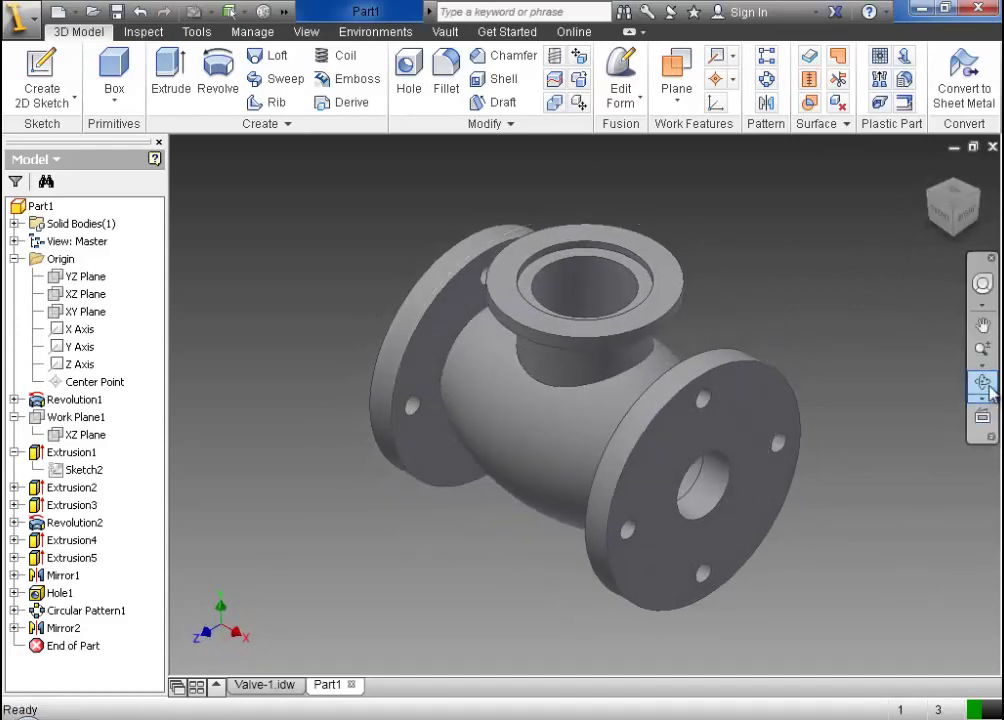
key("Escape")
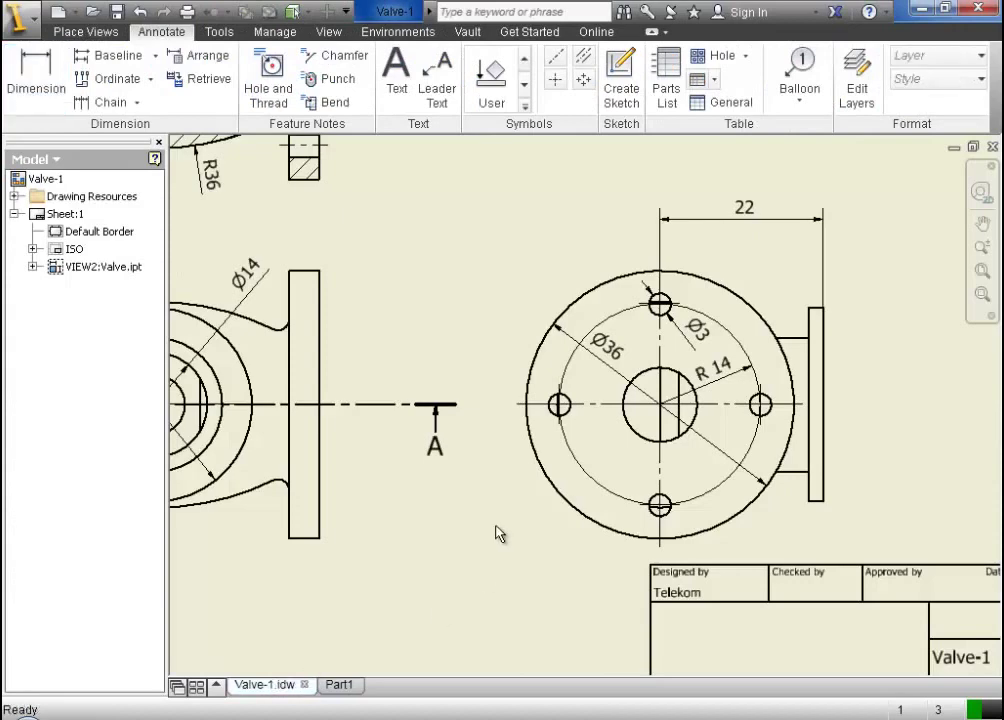
Examine the section view in the Valve-1 drawing around the top neck and end flanges for remaining details
scroll(497, 533, "down", 5)
scroll(358, 305, "up", 5)
scroll(358, 305, "up", 2)
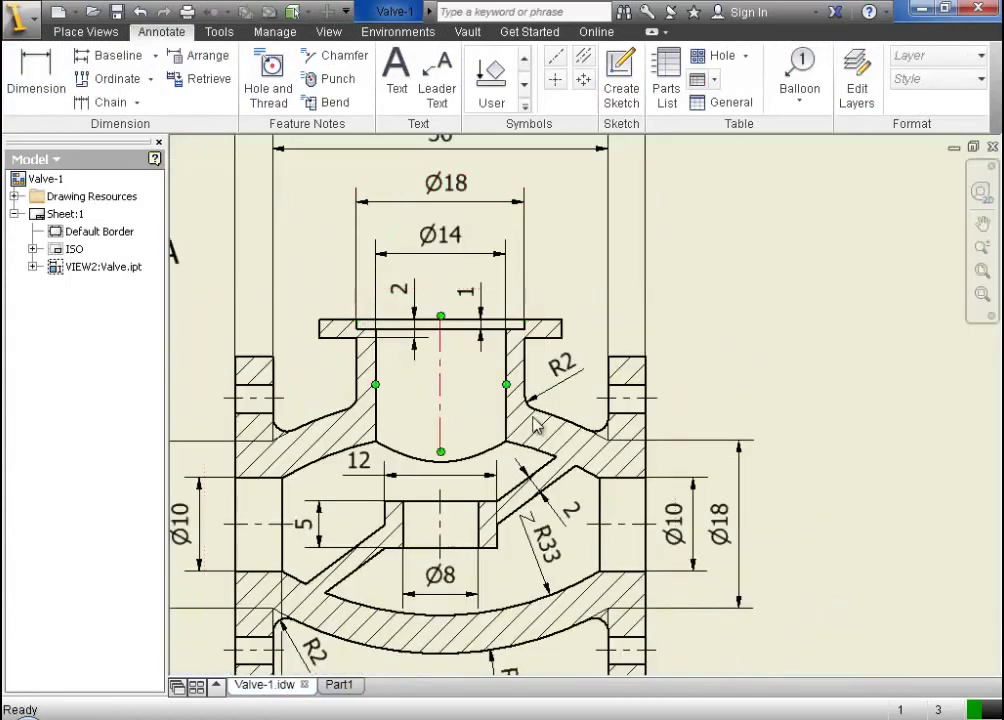